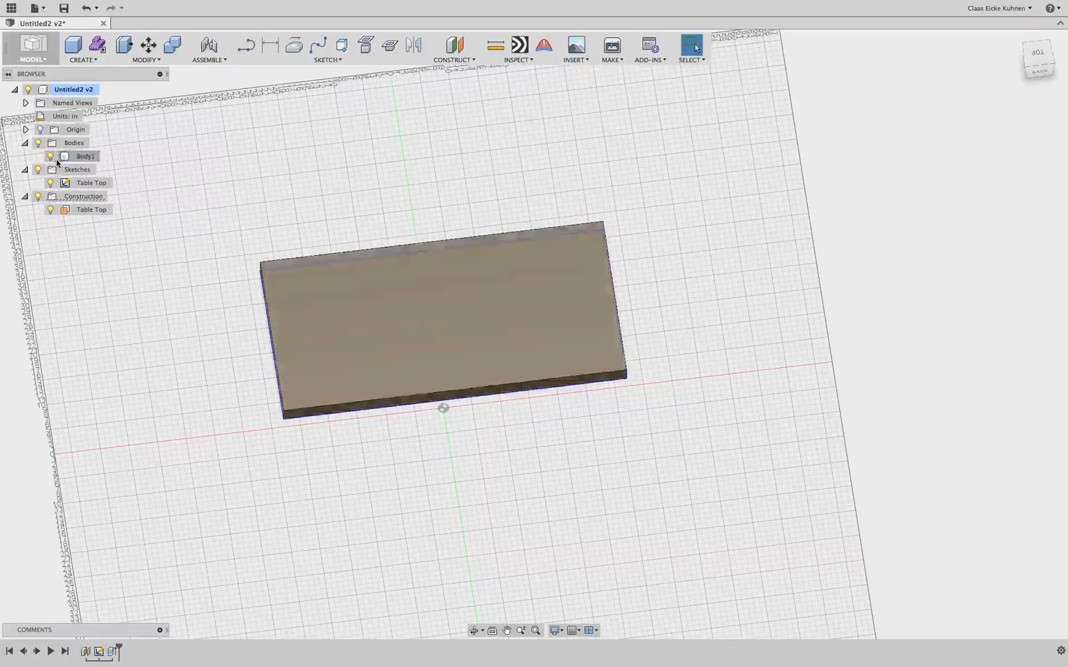
Hide Body1, view the model from the top, and open the Table Top sketch for editing.
click(50, 156)
click(1042, 54)
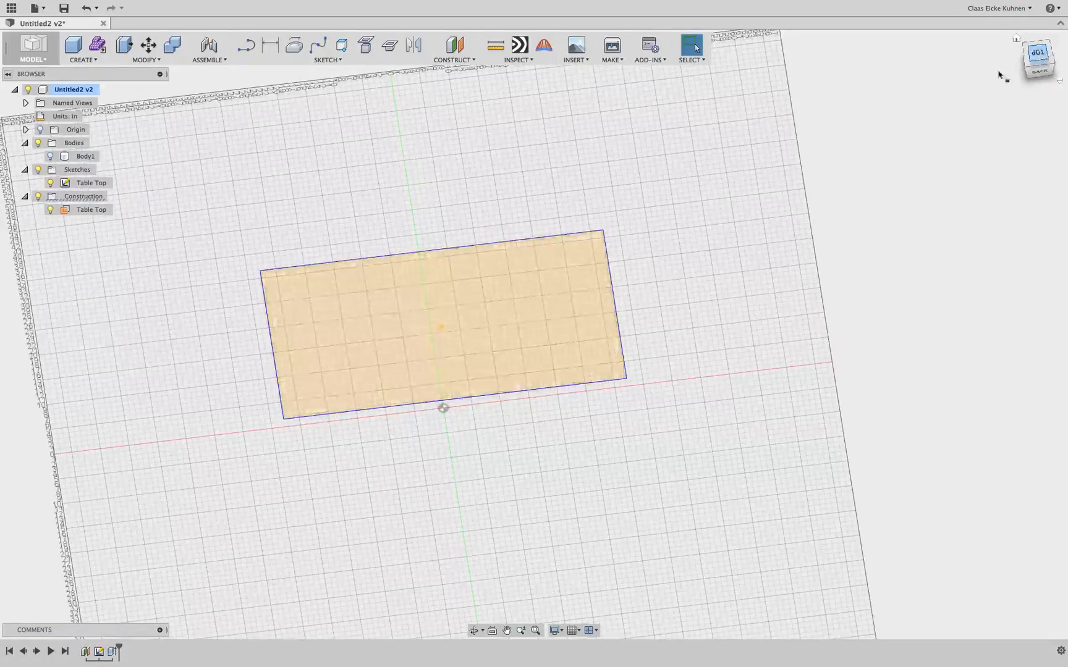
middle_drag(336, 379, 504, 339)
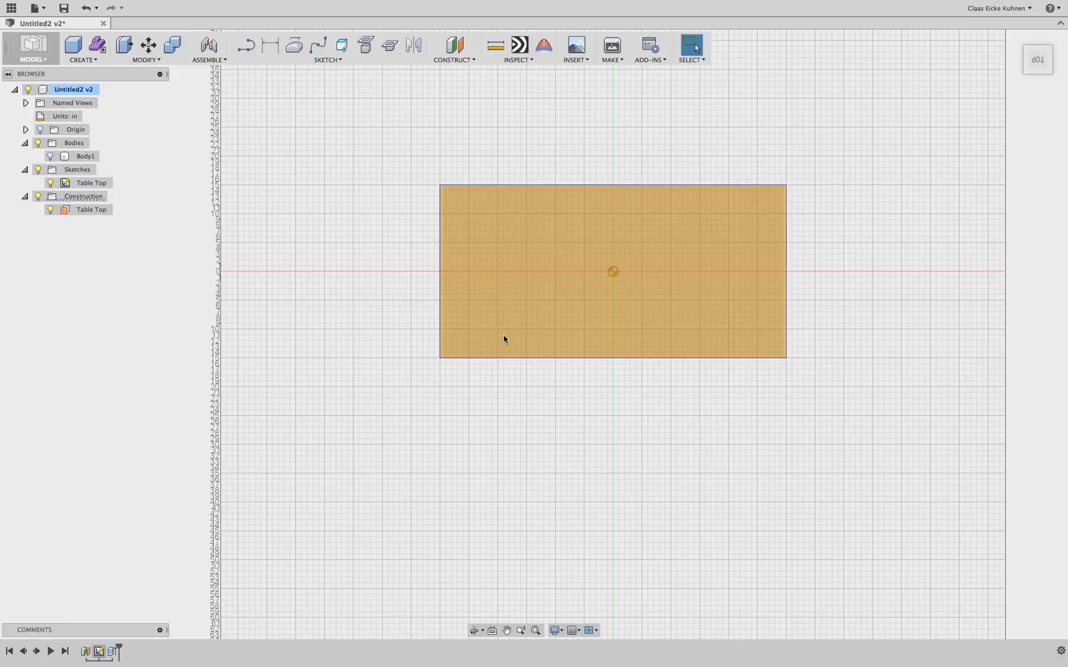
scroll(442, 373, down, 3)
scroll(441, 373, up, 8)
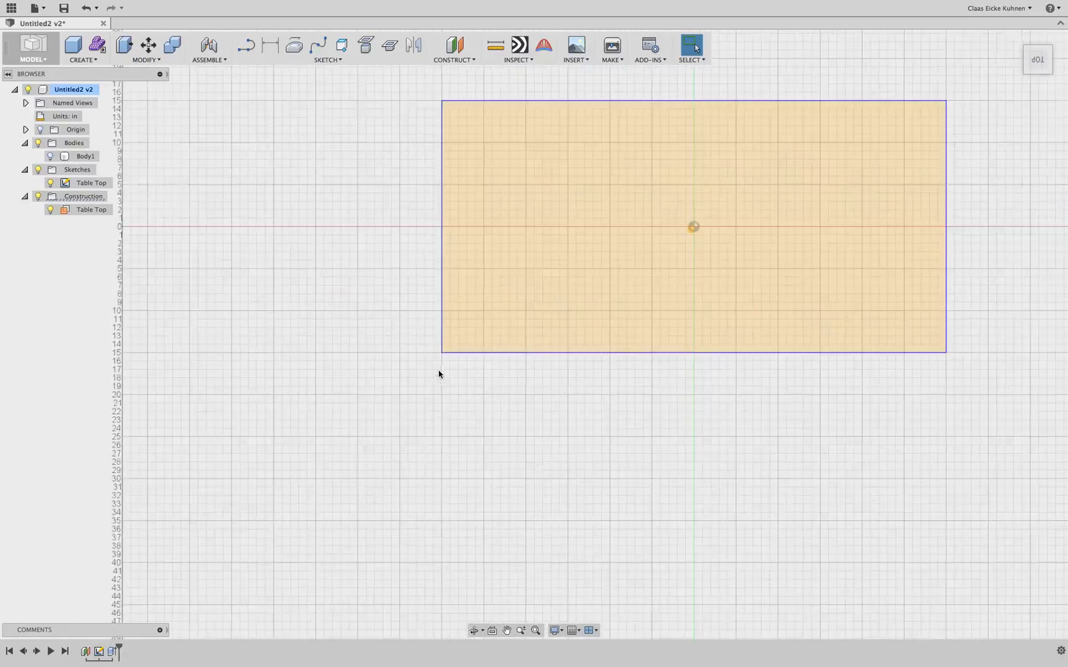
scroll(431, 371, down, 4)
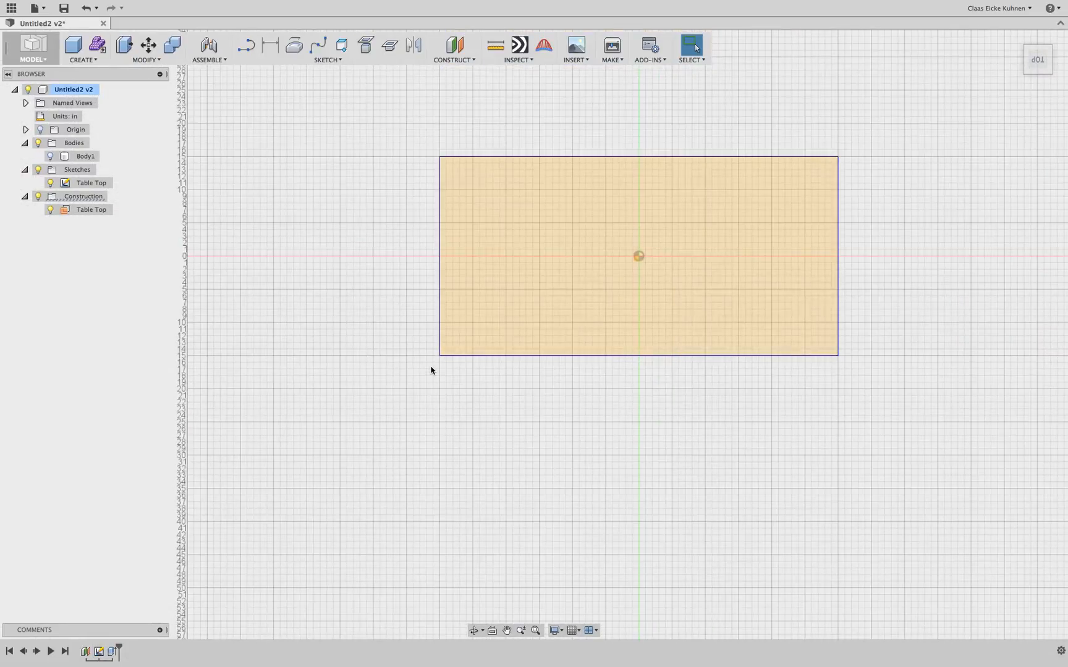
scroll(431, 370, up, 2)
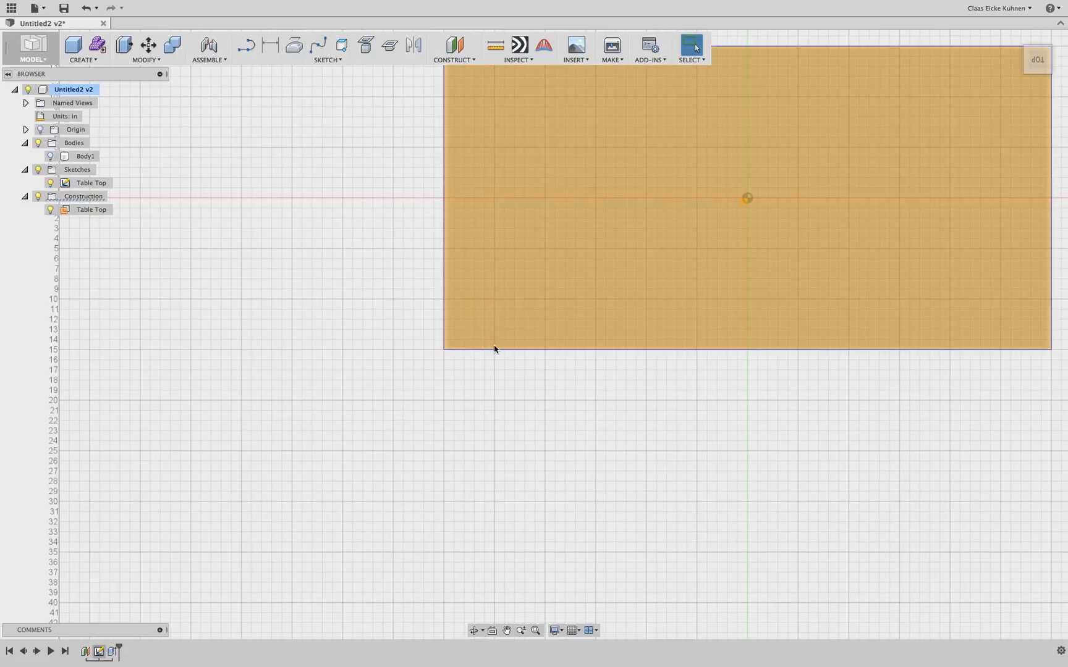
scroll(494, 350, down, 5)
scroll(494, 349, up, 4)
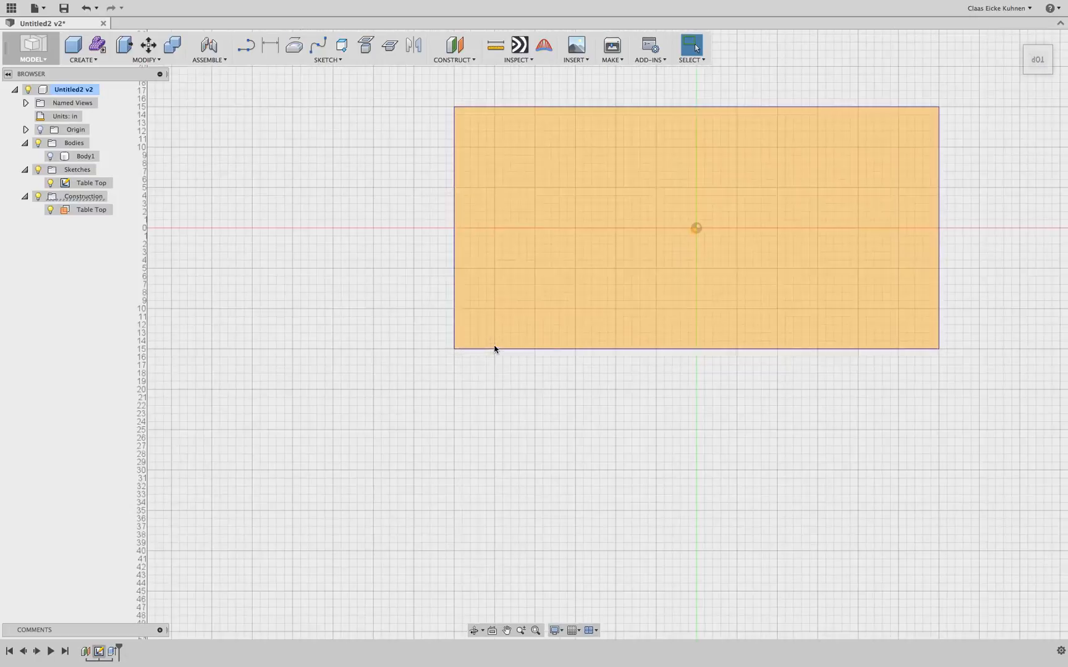
double_click(86, 183)
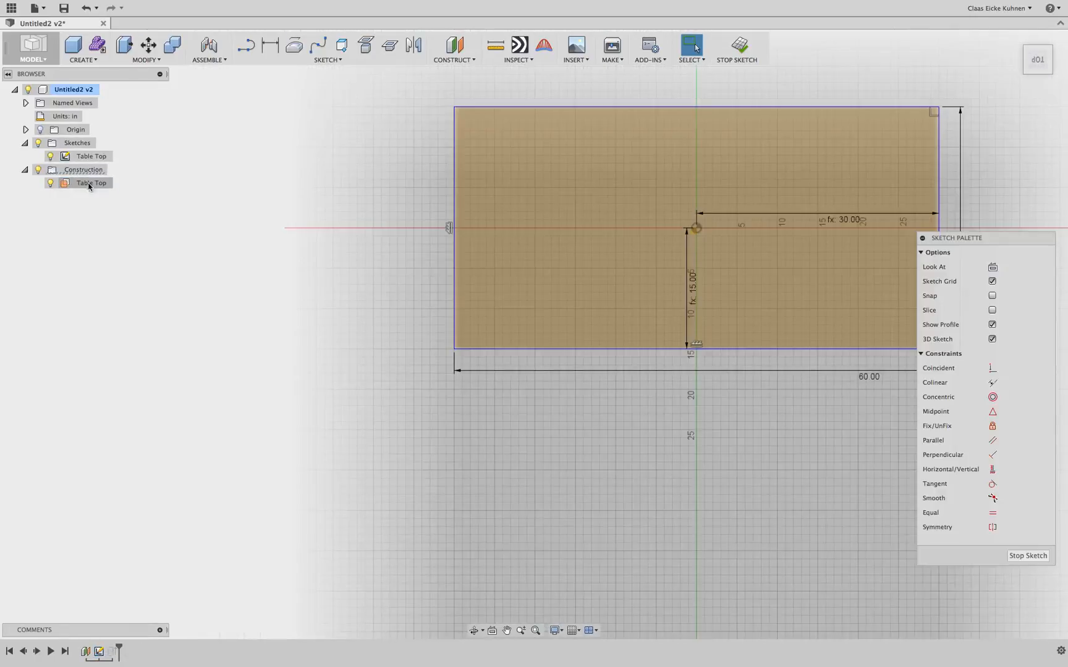
Sketch two perpendicular lines enclosing a rectangle about 2.64 by 2.55 in at the table top's lower-left corner, plus a diagonal from that corner.
scroll(448, 297, up, 2)
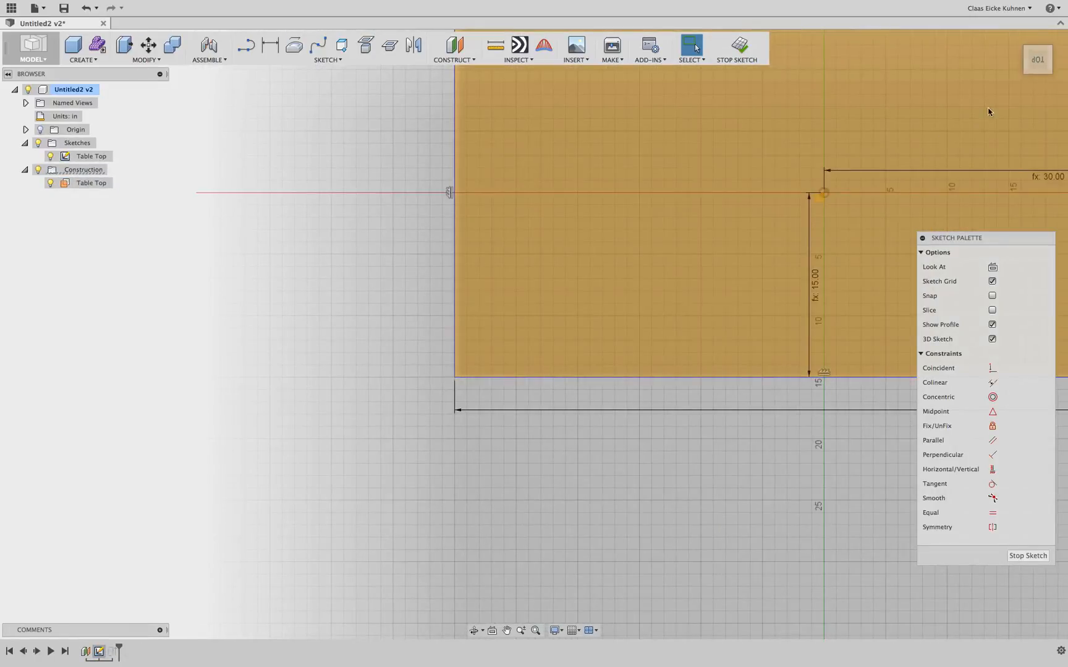
click(1064, 51)
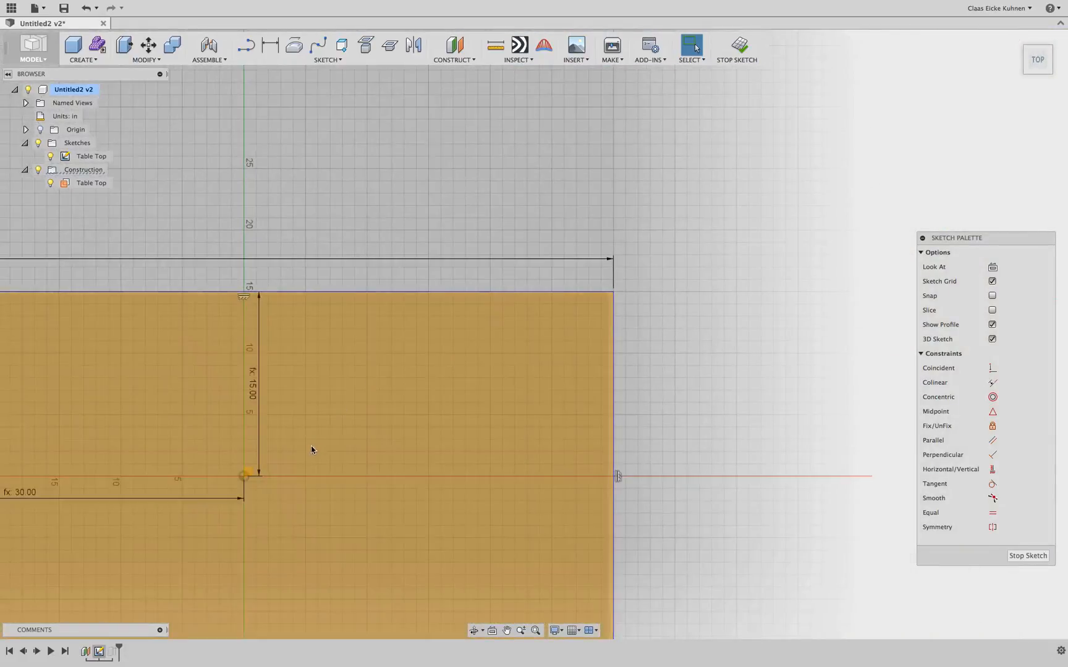
mouse_move(313, 448)
middle_down()
mouse_move(645, 194)
mouse_move(731, 226)
middle_up()
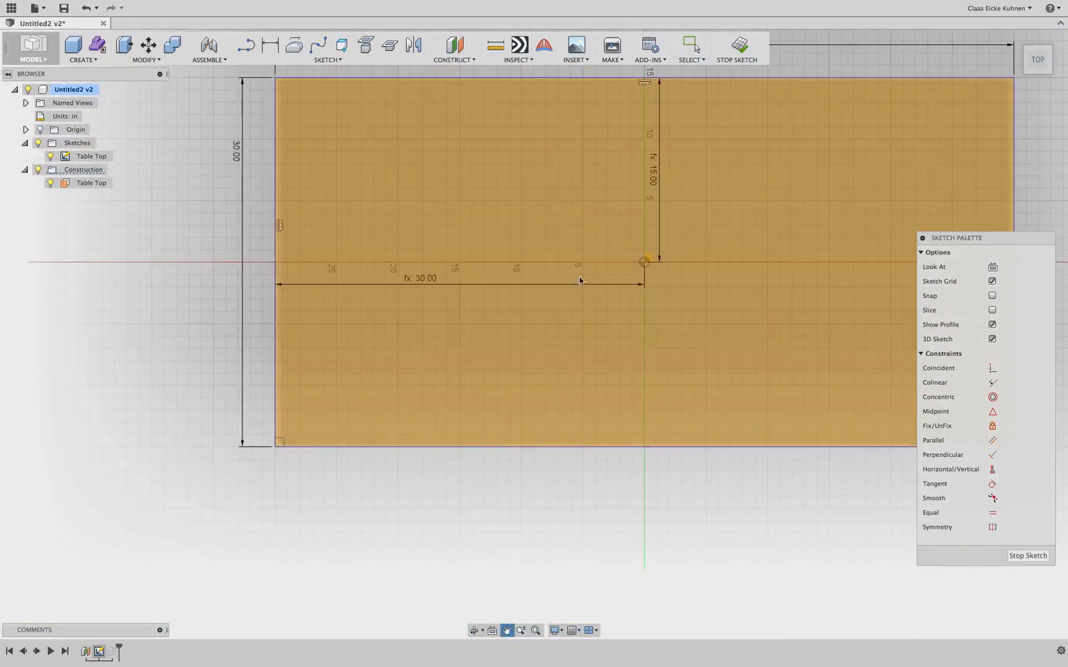
scroll(349, 413, down, 4)
scroll(329, 422, up, 7)
scroll(329, 421, up, 3)
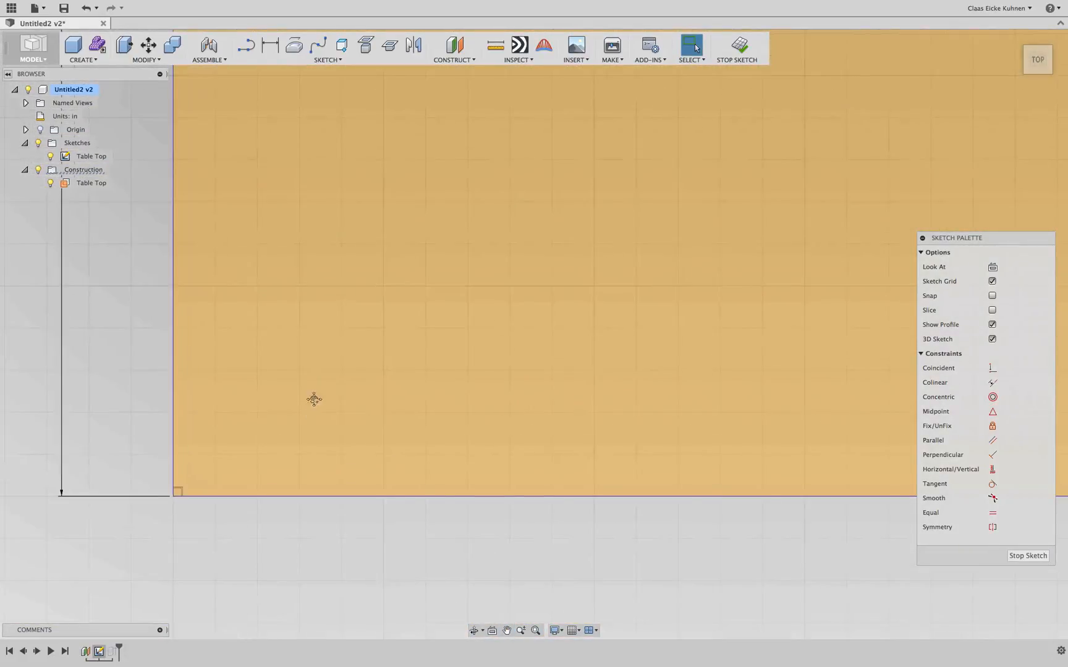
middle_drag(312, 398, 465, 303)
click(246, 45)
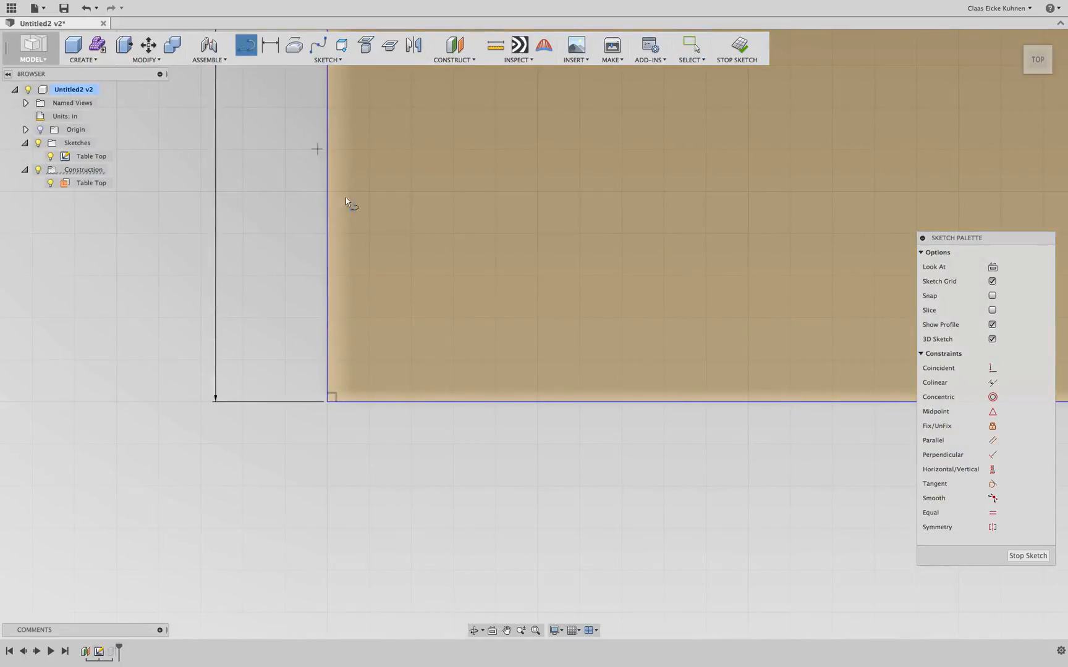
click(328, 294)
click(439, 294)
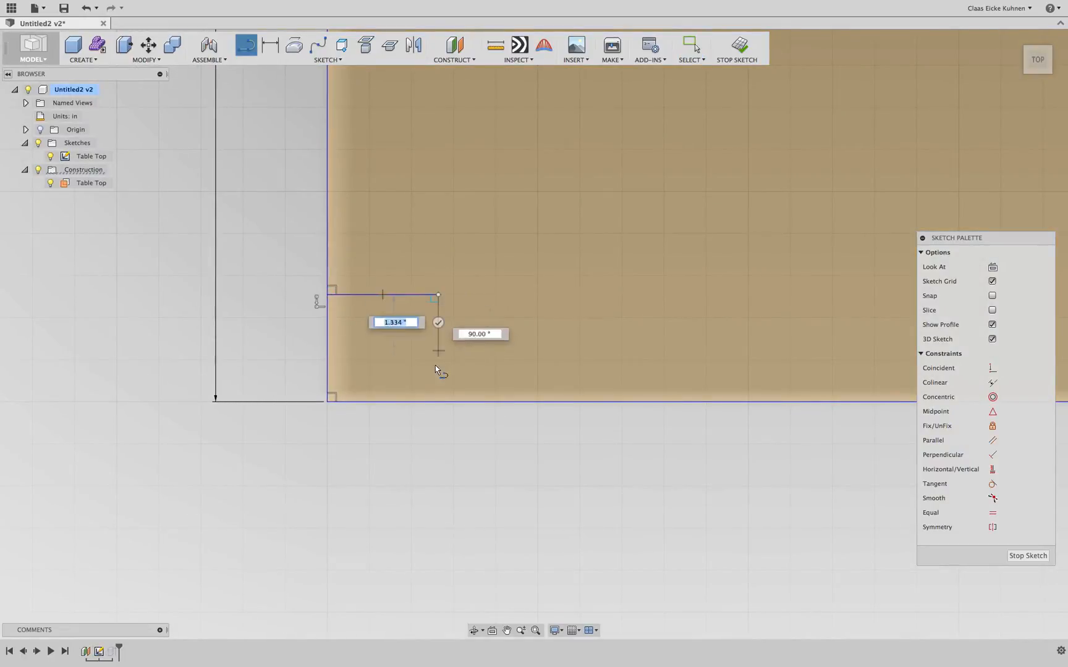
double_click(438, 402)
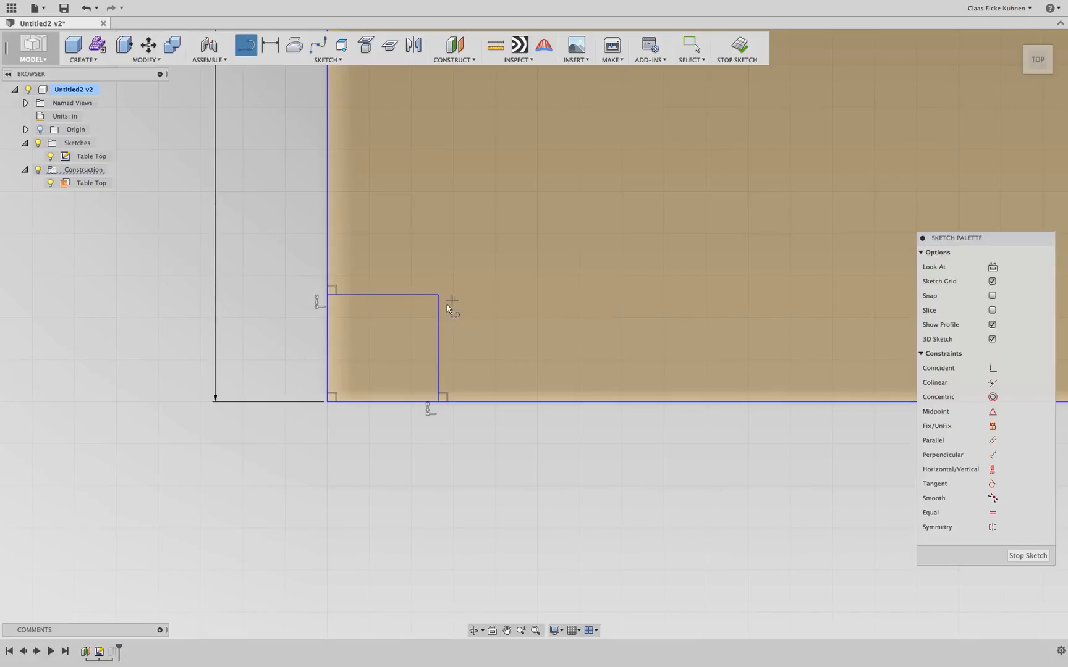
click(327, 402)
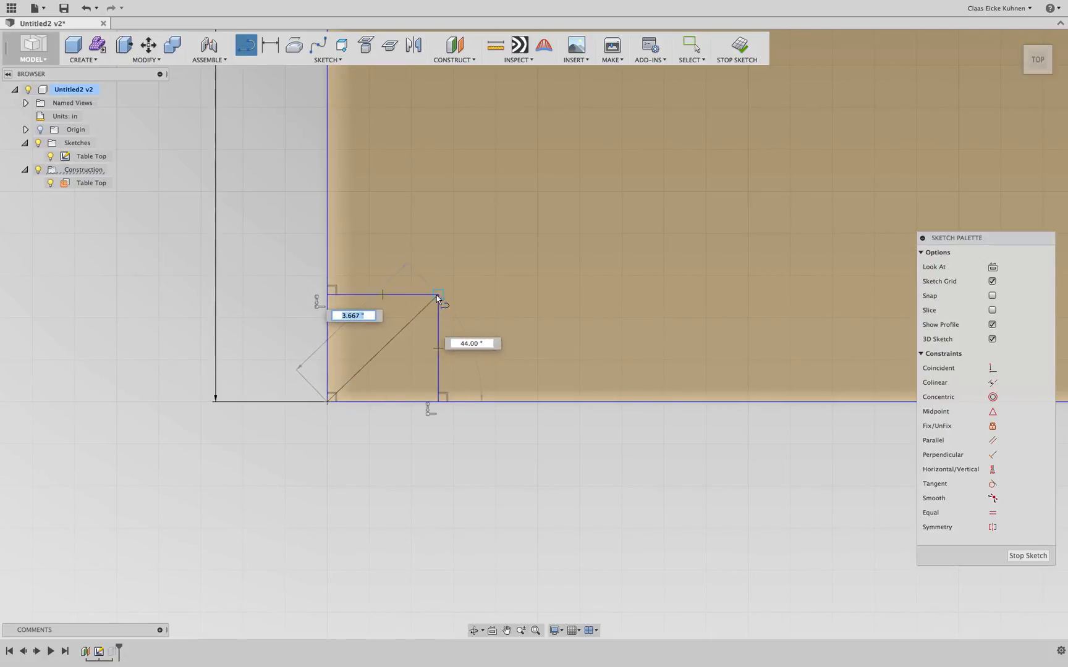
double_click(437, 295)
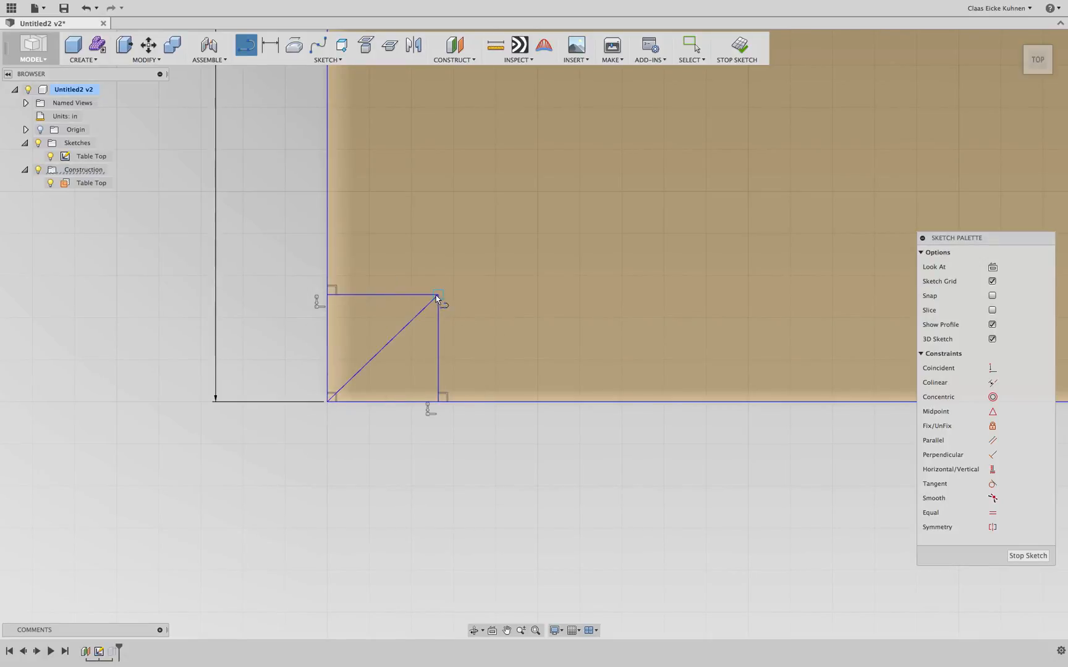
Dimension the width of the small corner rectangle to 2 in.
click(270, 45)
click(388, 295)
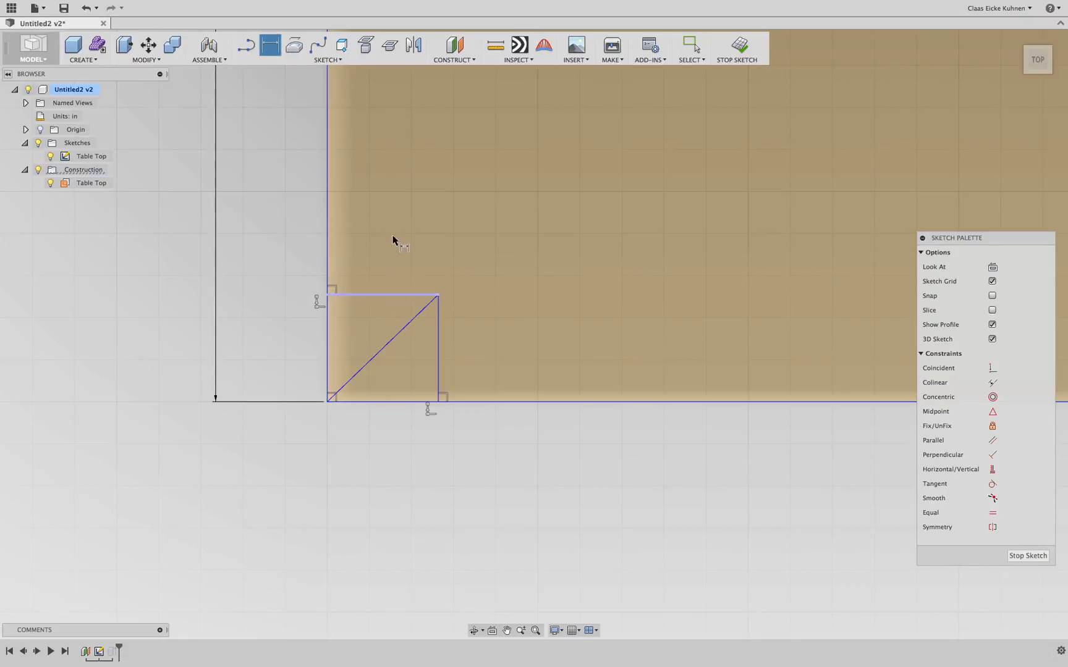
click(455, 240)
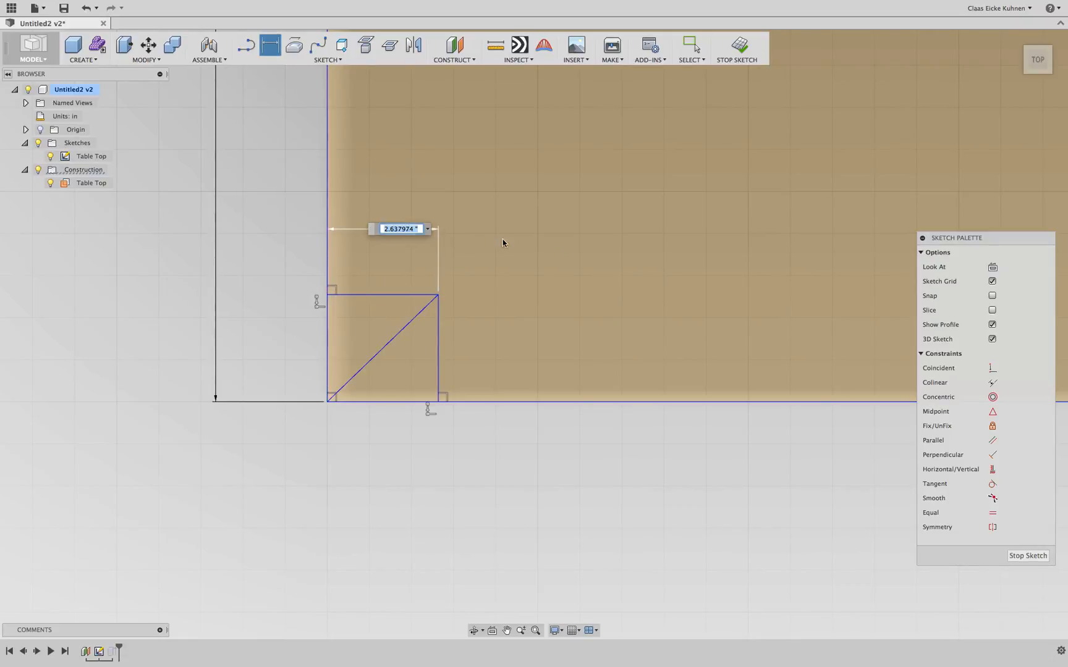
text(2)
key(Return)
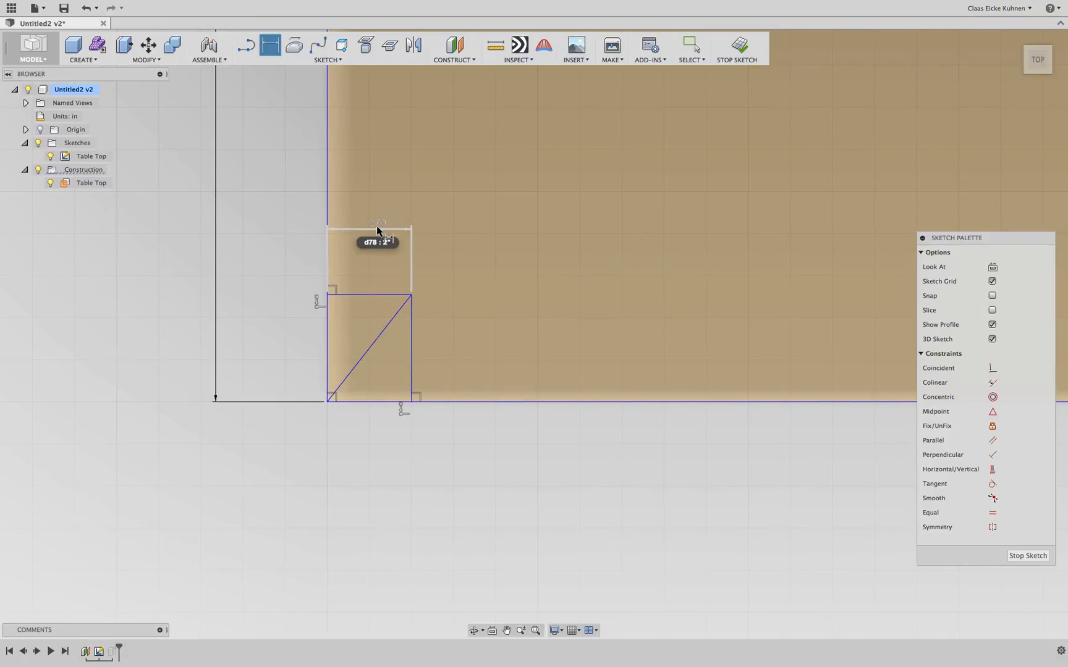
Dimension the corner rectangle's height and link it to the width dimension by entering d78.
click(412, 345)
click(458, 346)
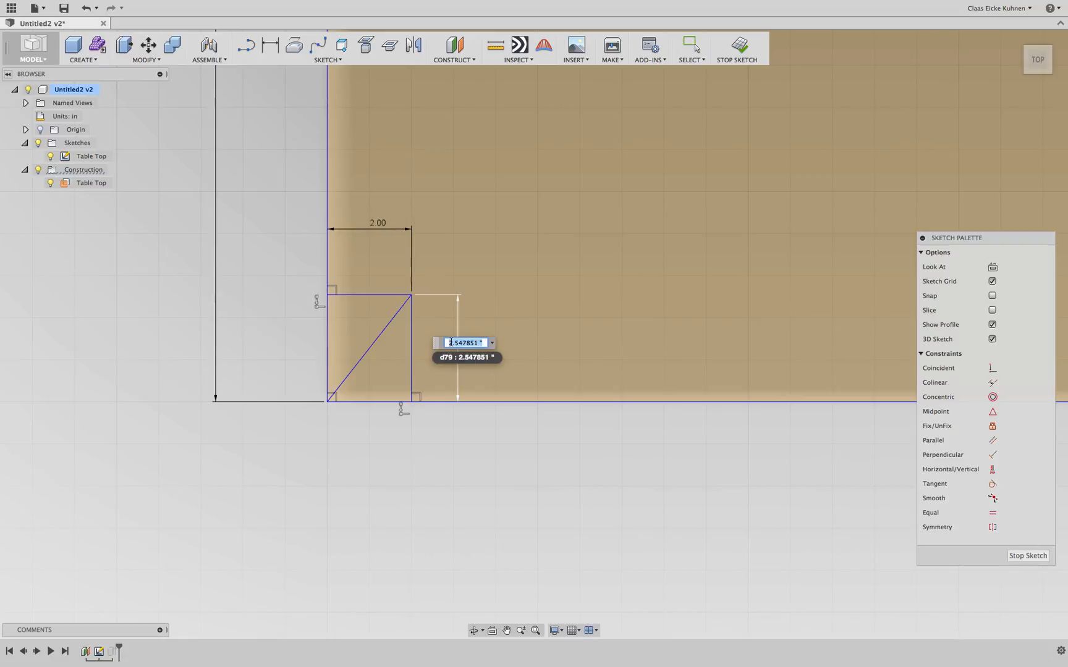
text(d78)
key(Return)
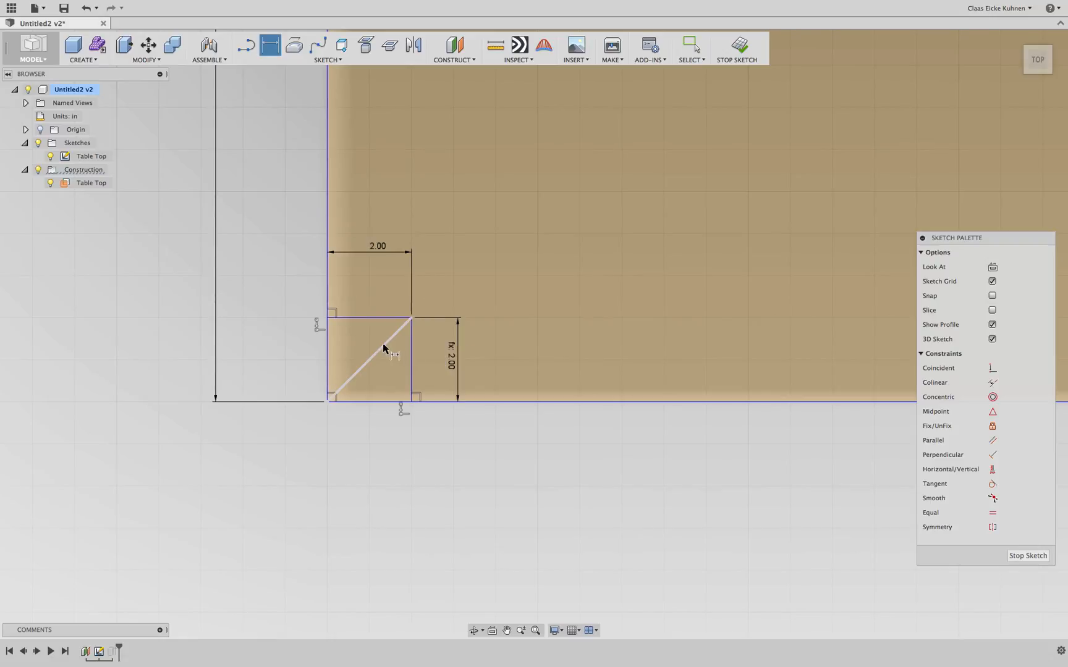
key(Escape)
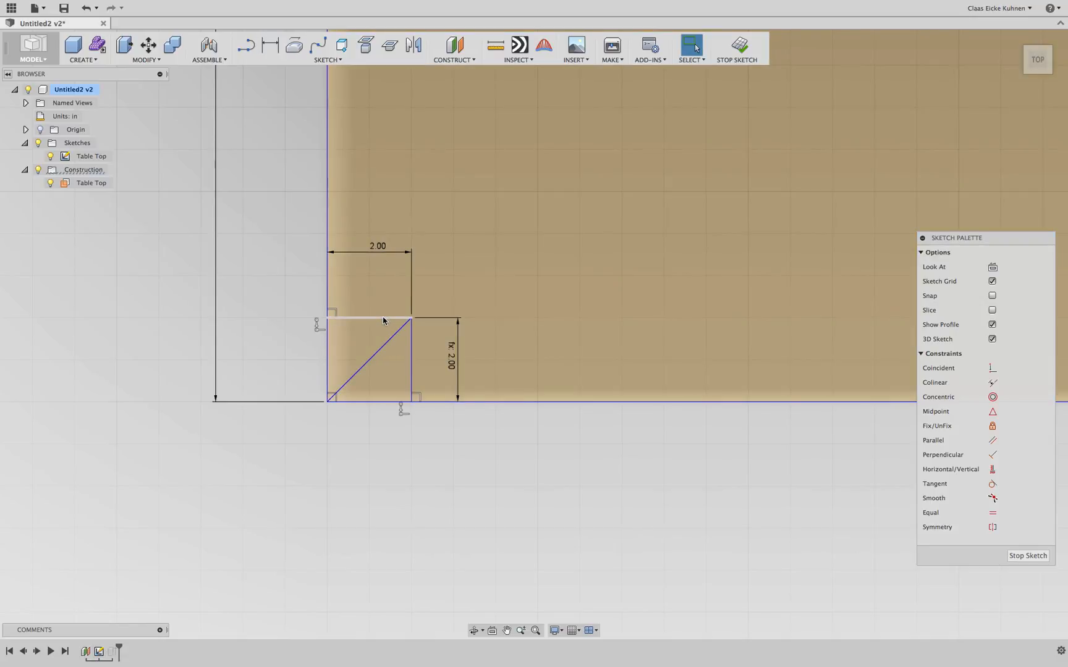
Convert the corner square's two inner lines and its diagonal to construction geometry.
click(386, 342)
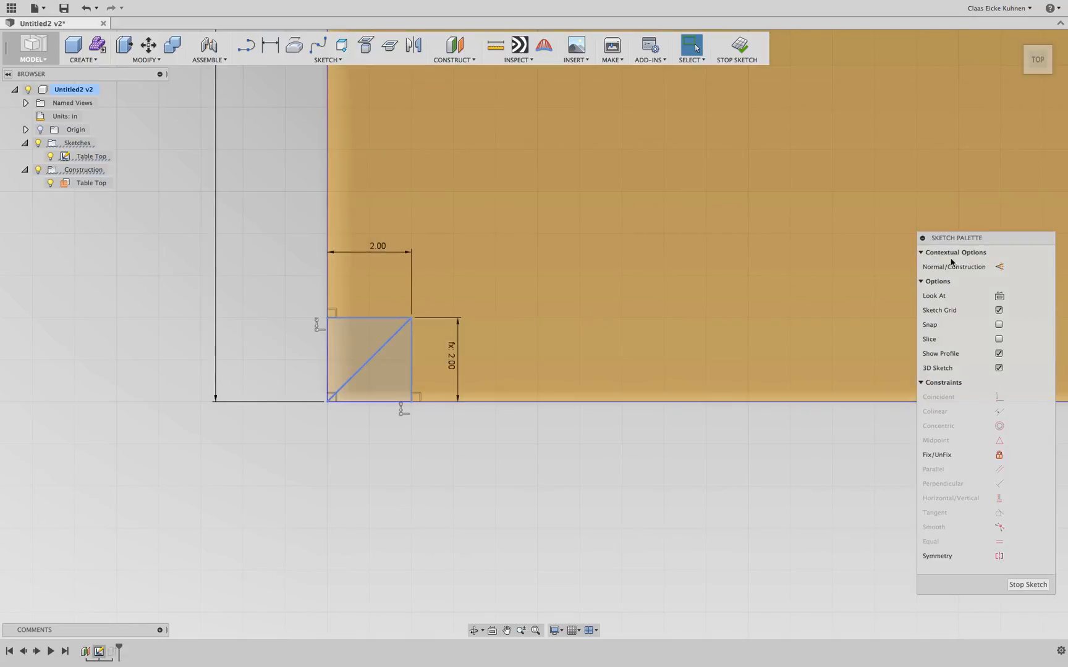
key(x)
click(520, 478)
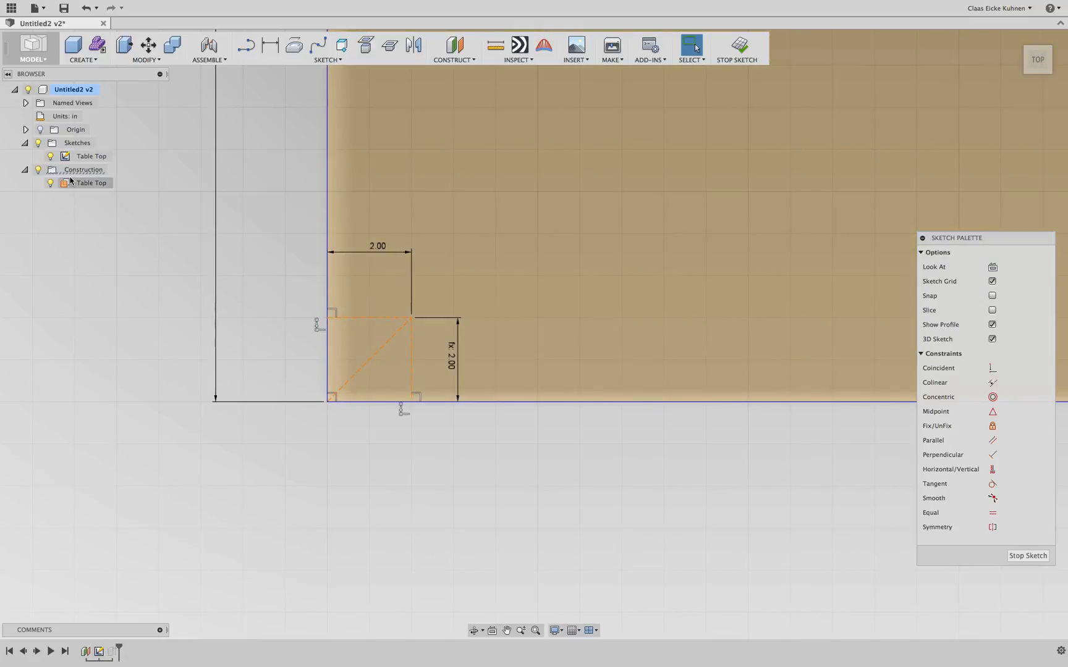
Test the sketch's behaviour by setting the table top's overall length to 80 in and back to 60 in.
scroll(237, 368, down, 2)
scroll(237, 367, down, 4)
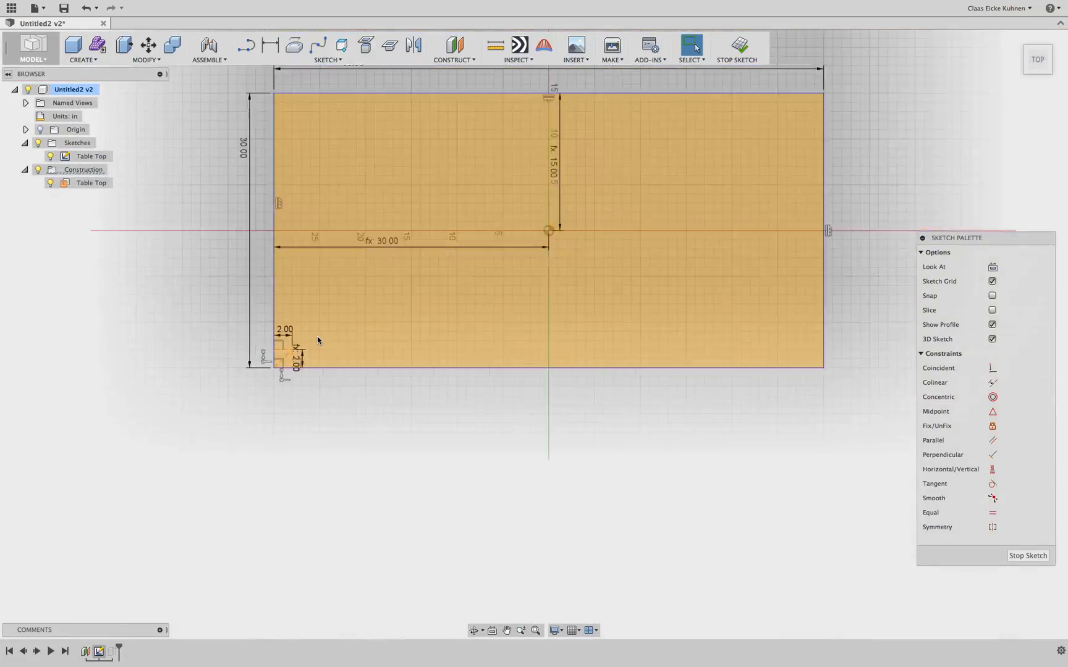
click(348, 110)
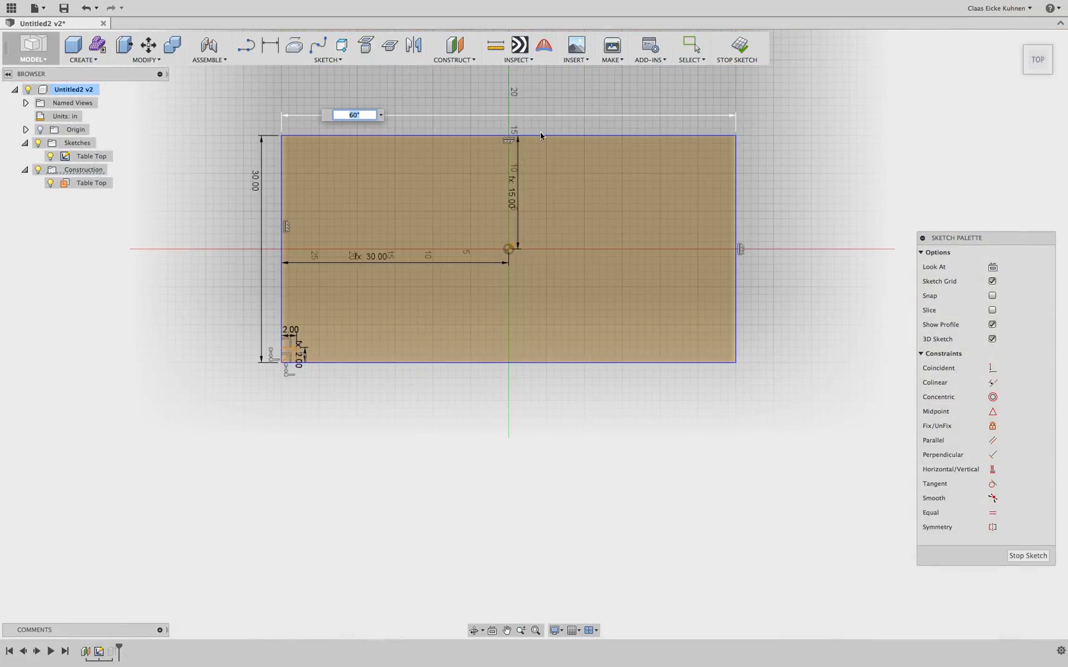
text(80)
key(Return)
key(Escape)
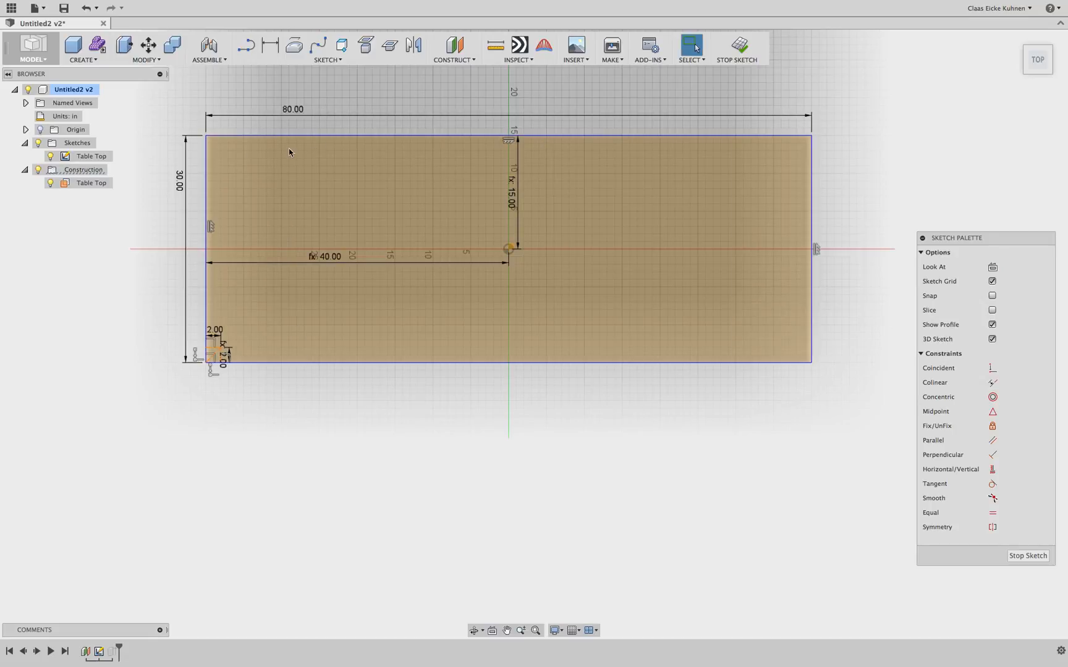
double_click(282, 109)
text(60)
key(Return)
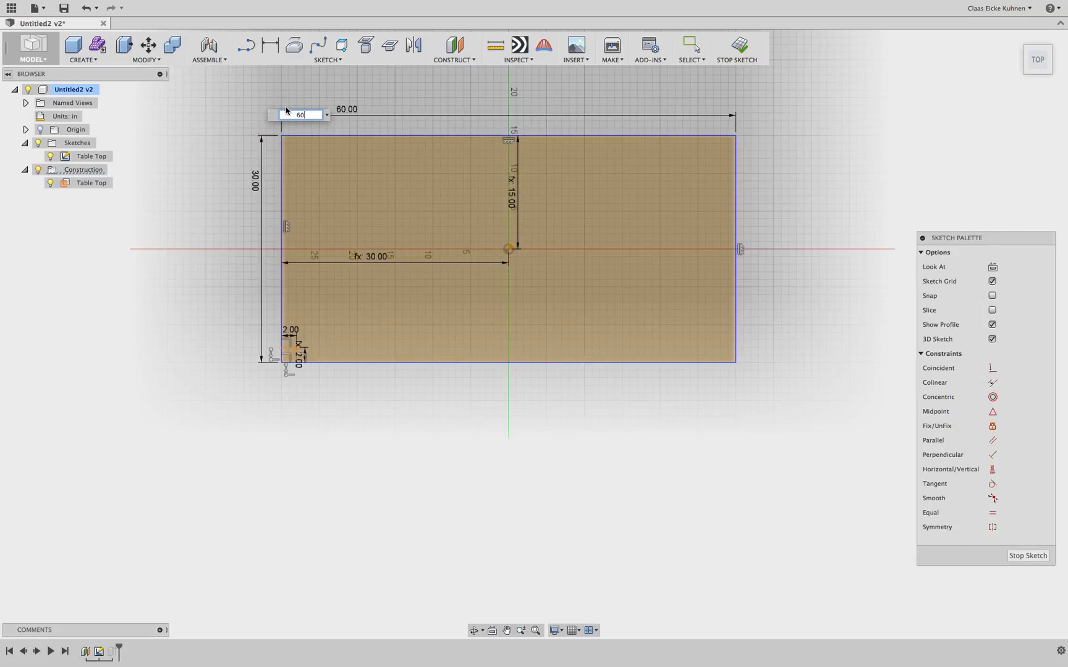
Add a sketch point beside the corner square and constrain it to the midpoint of the square's diagonal.
scroll(295, 389, up, 8)
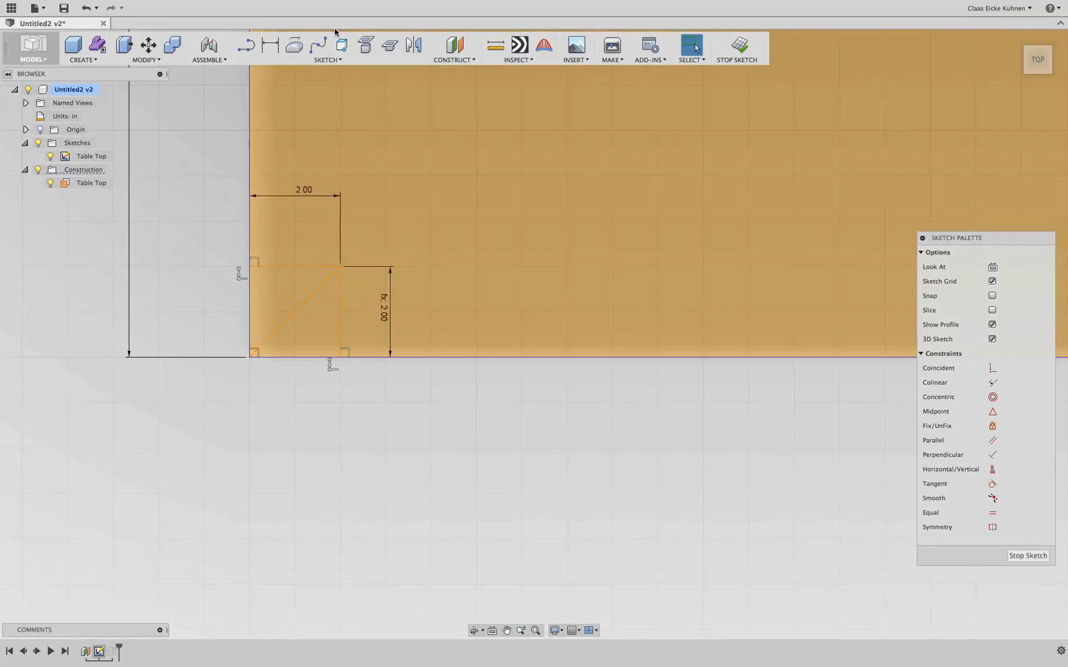
click(332, 59)
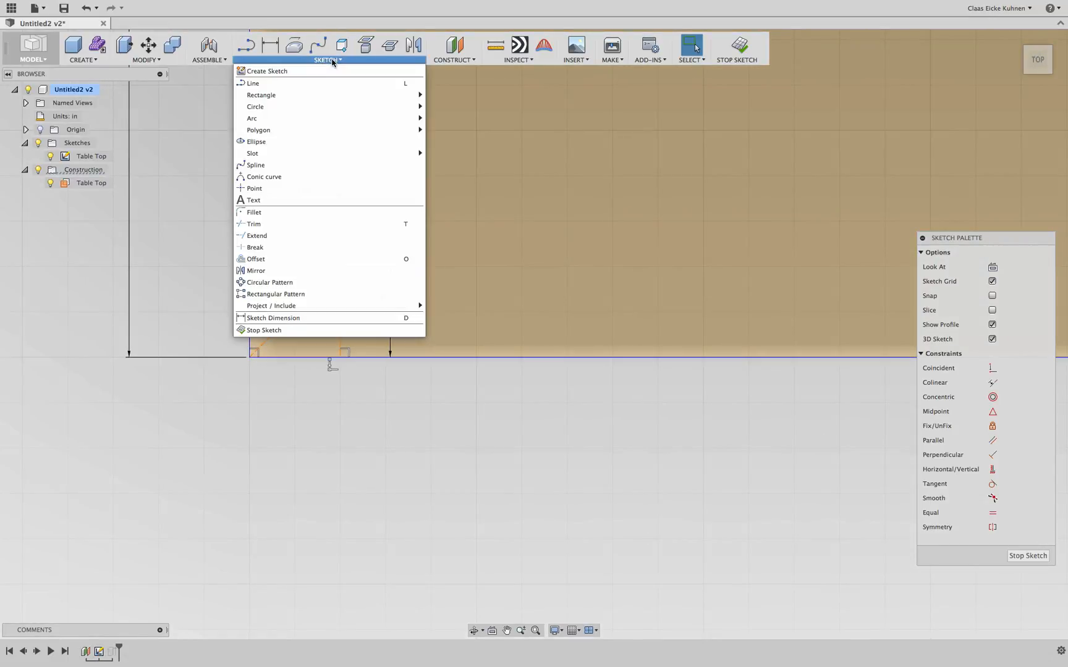
click(325, 188)
click(431, 322)
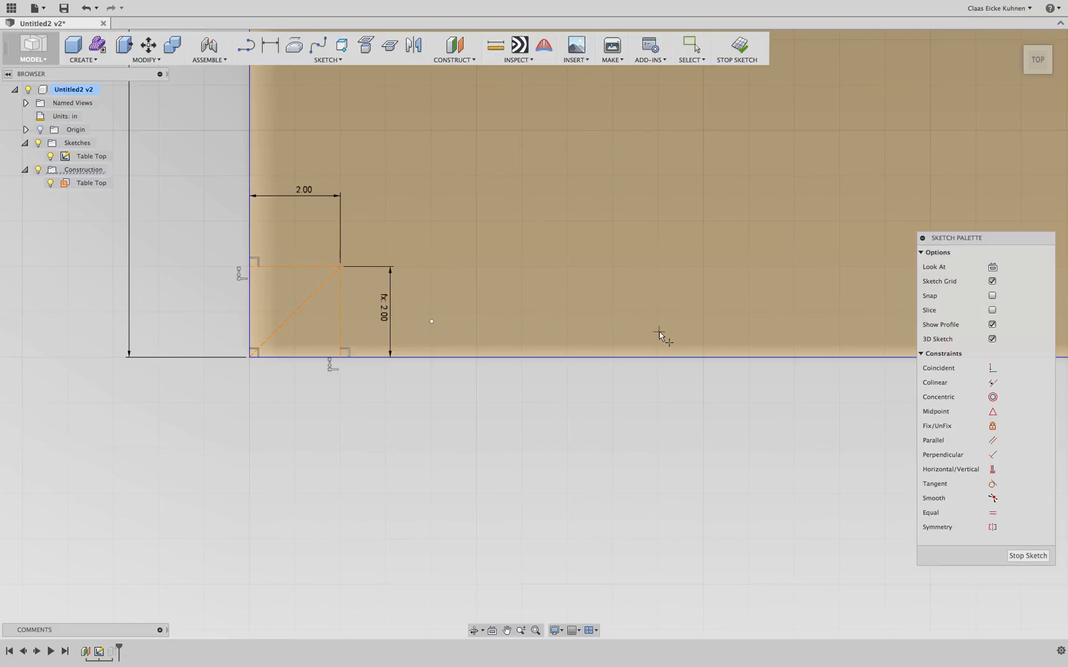
key(Escape)
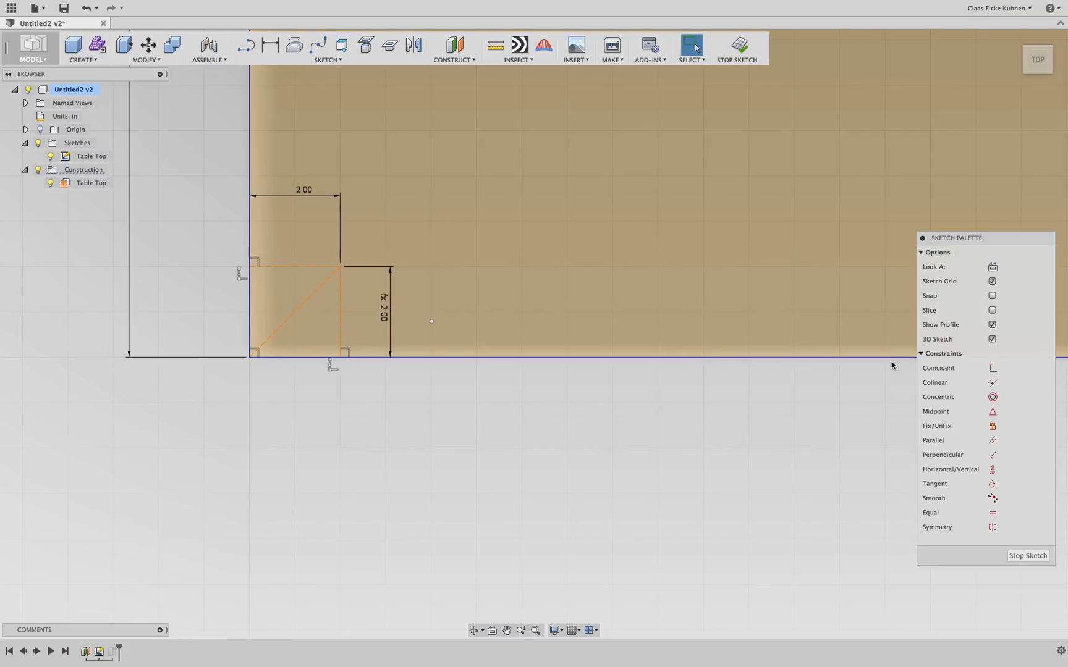
click(992, 413)
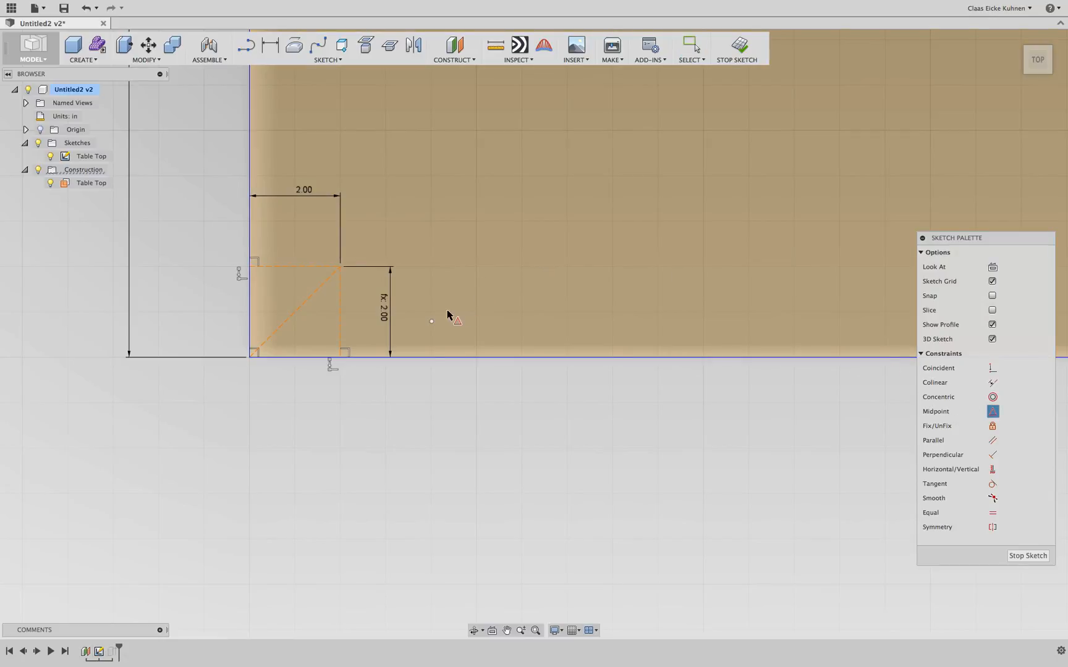
click(301, 308)
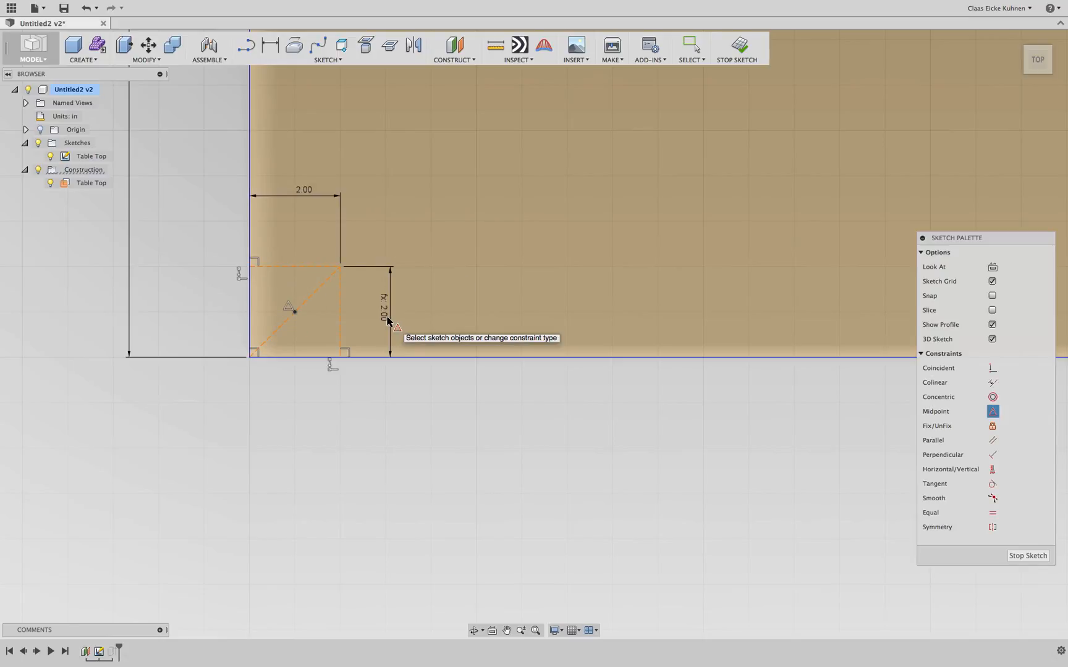
key(Escape)
Test the corner square's linked dimensions by setting its width to 4 in and back to 2 in.
double_click(302, 194)
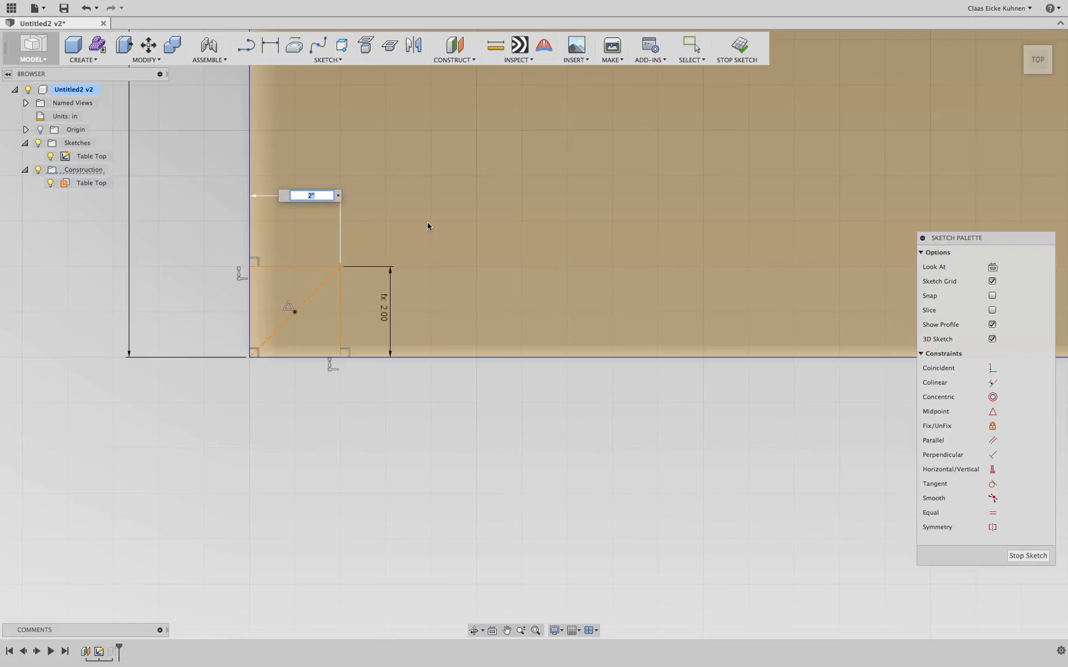
text(4)
key(Return)
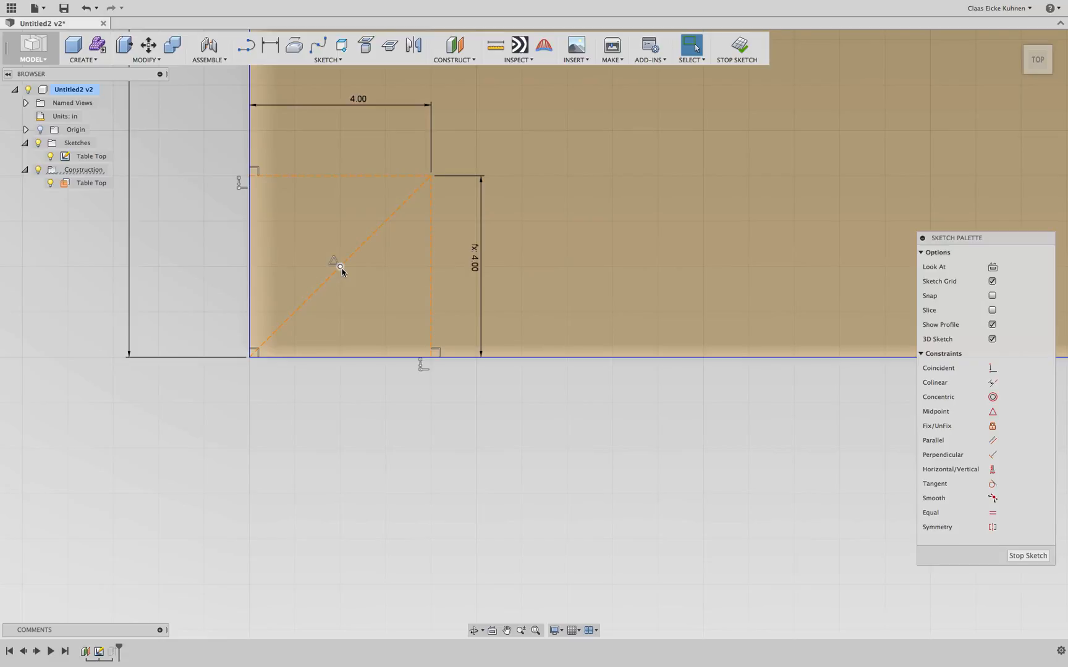
double_click(356, 99)
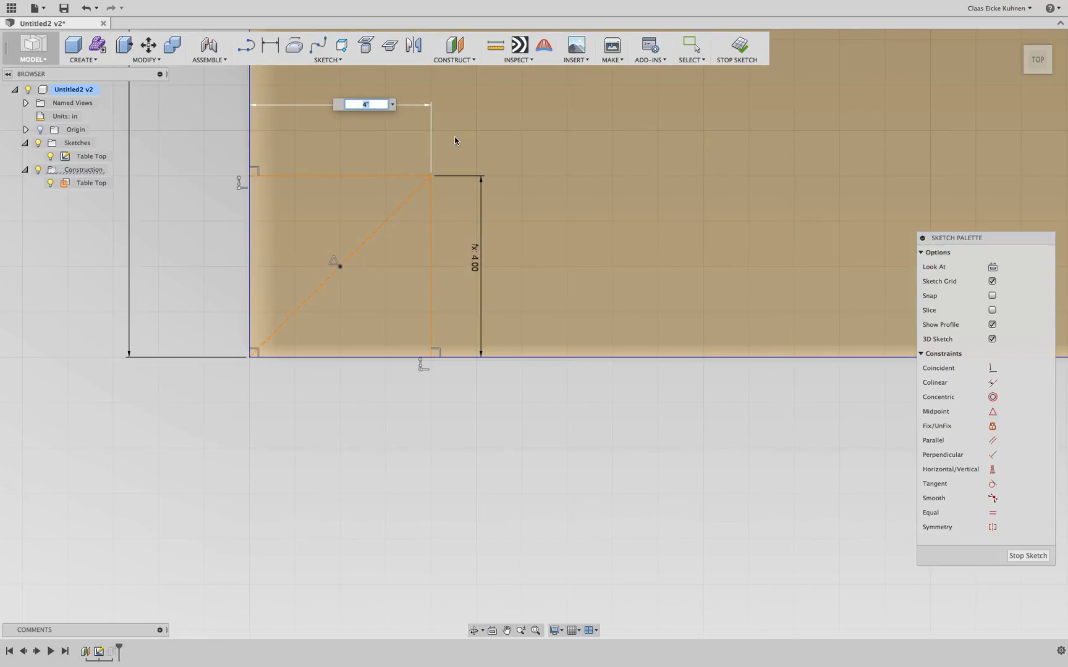
text(2)
key(Return)
key(Escape)
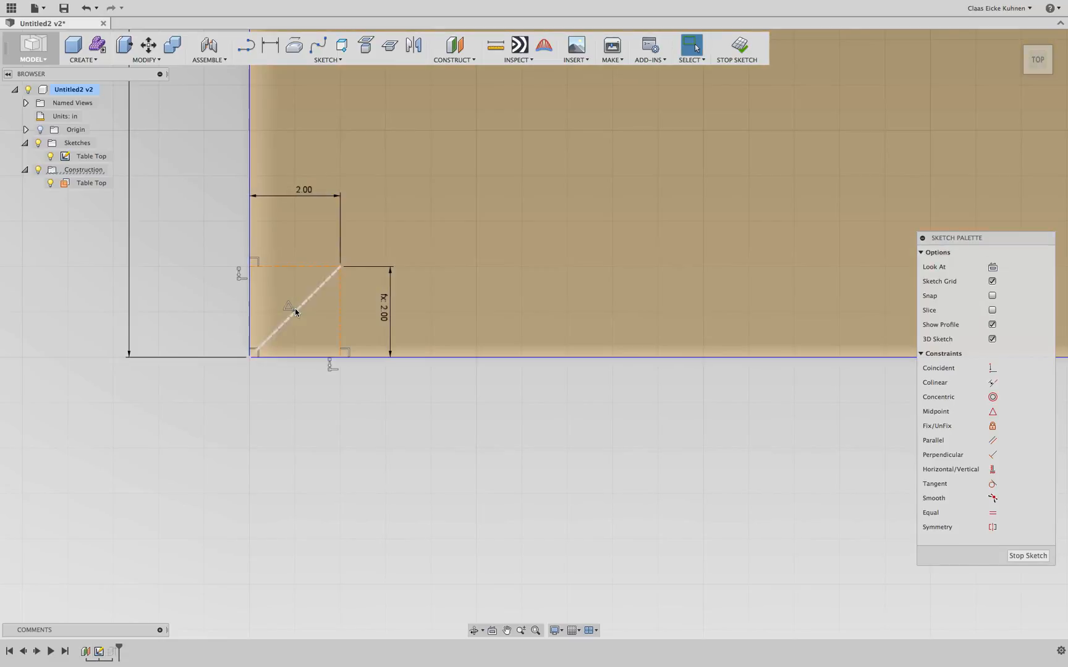
Finish editing the Table Top sketch.
scroll(621, 225, down, 10)
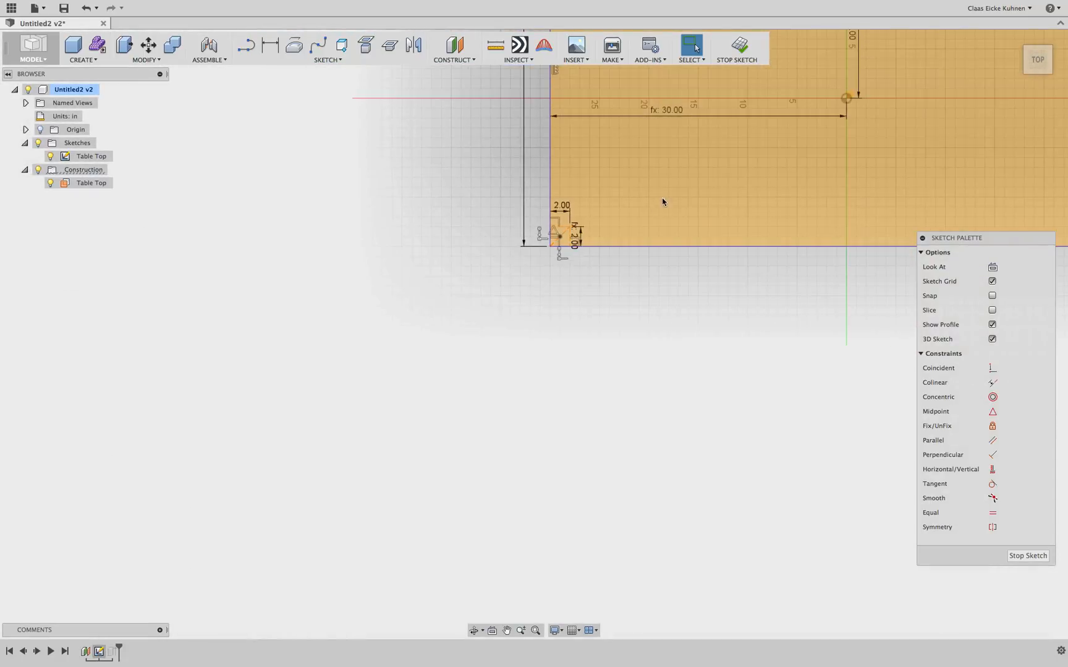
middle_drag(660, 195, 496, 272)
click(738, 46)
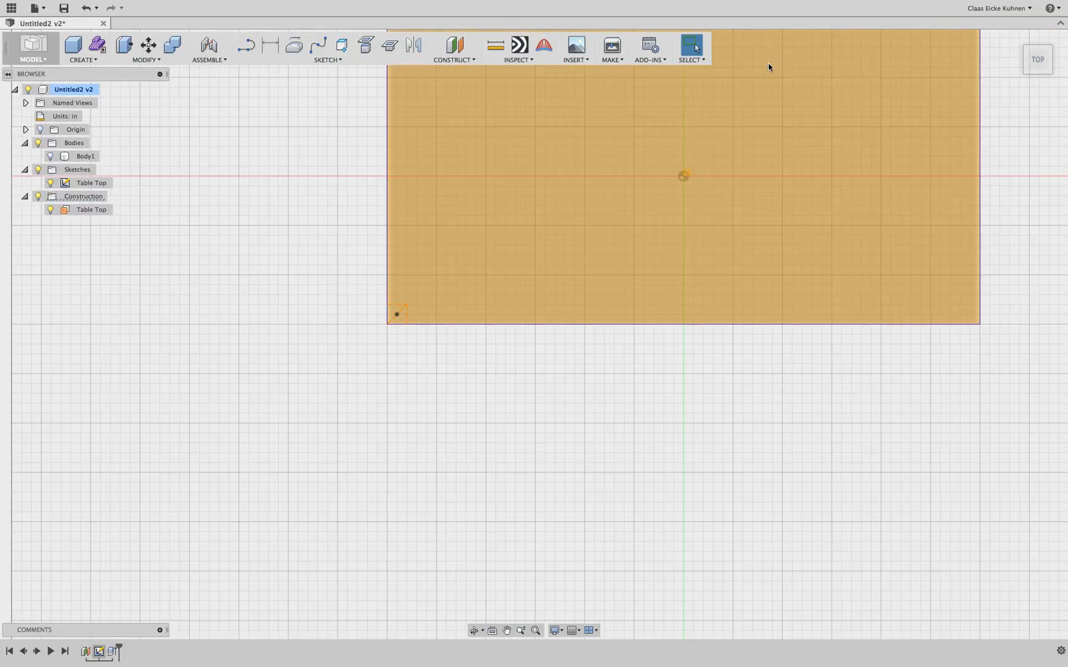
Start a sketch on the horizontal origin plane and project the corner square's diagonal midpoint onto it.
drag(1046, 71, 1026, 42)
middle_drag(551, 369, 519, 184)
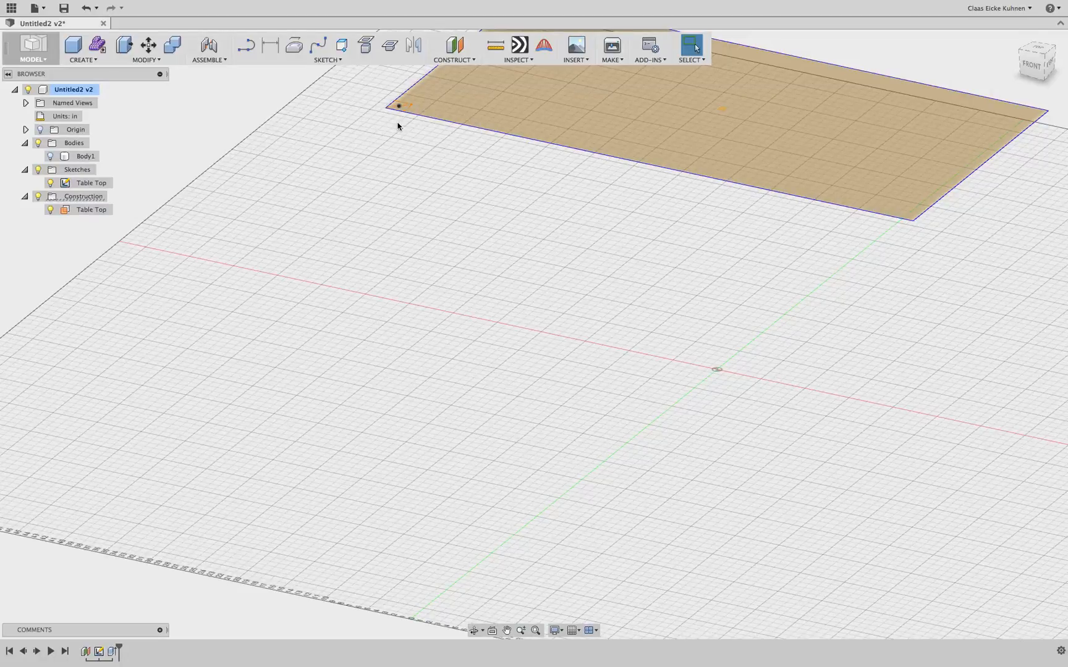
click(247, 48)
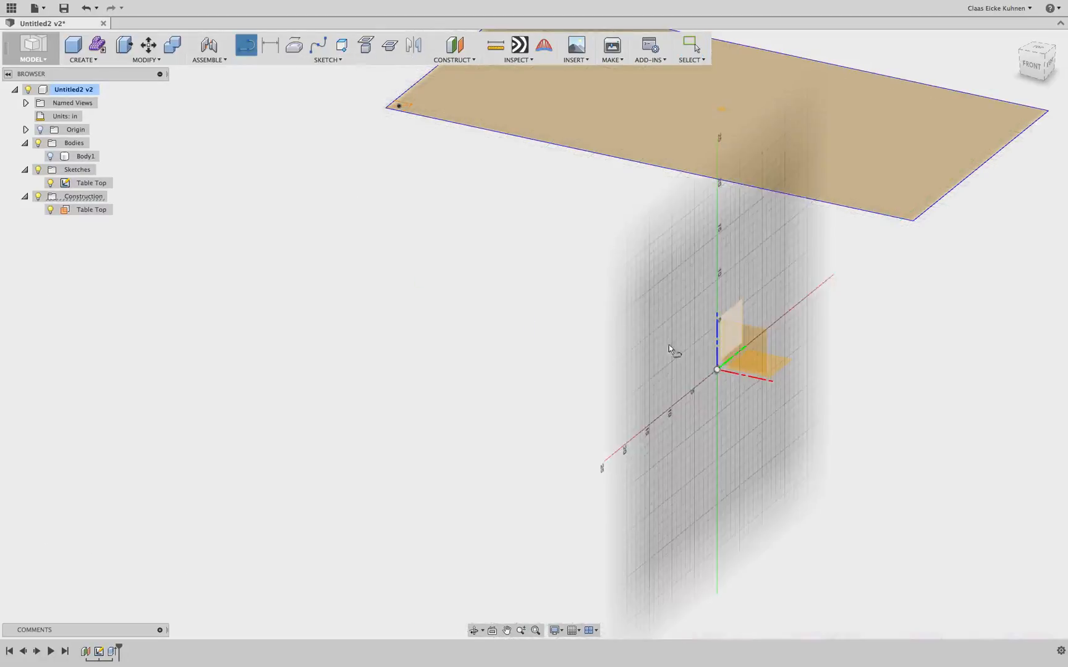
click(768, 355)
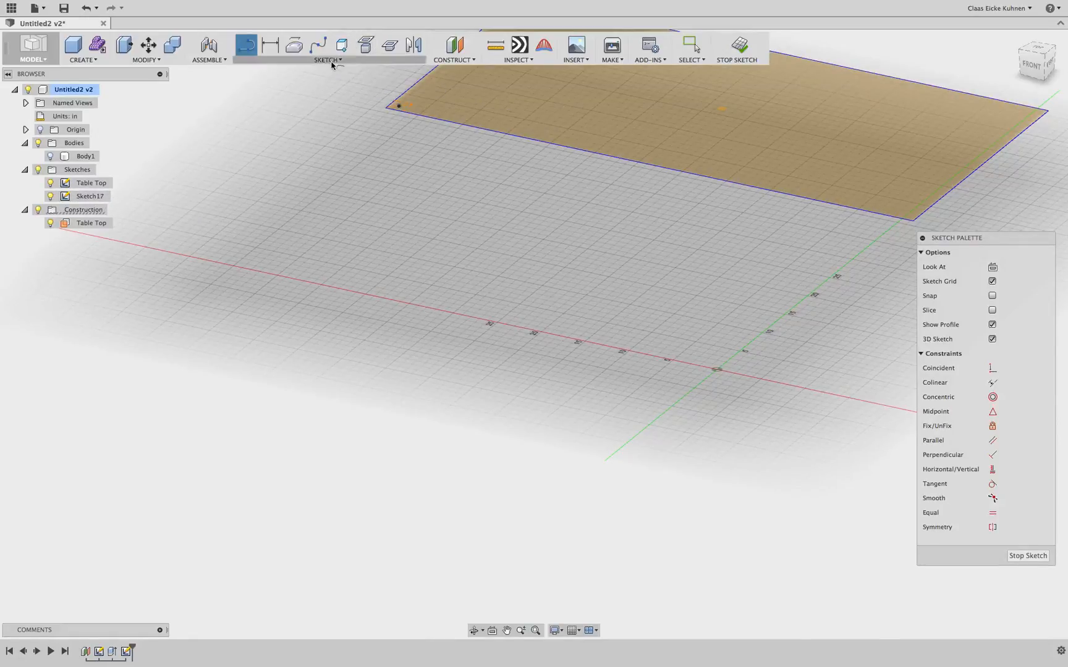
click(375, 52)
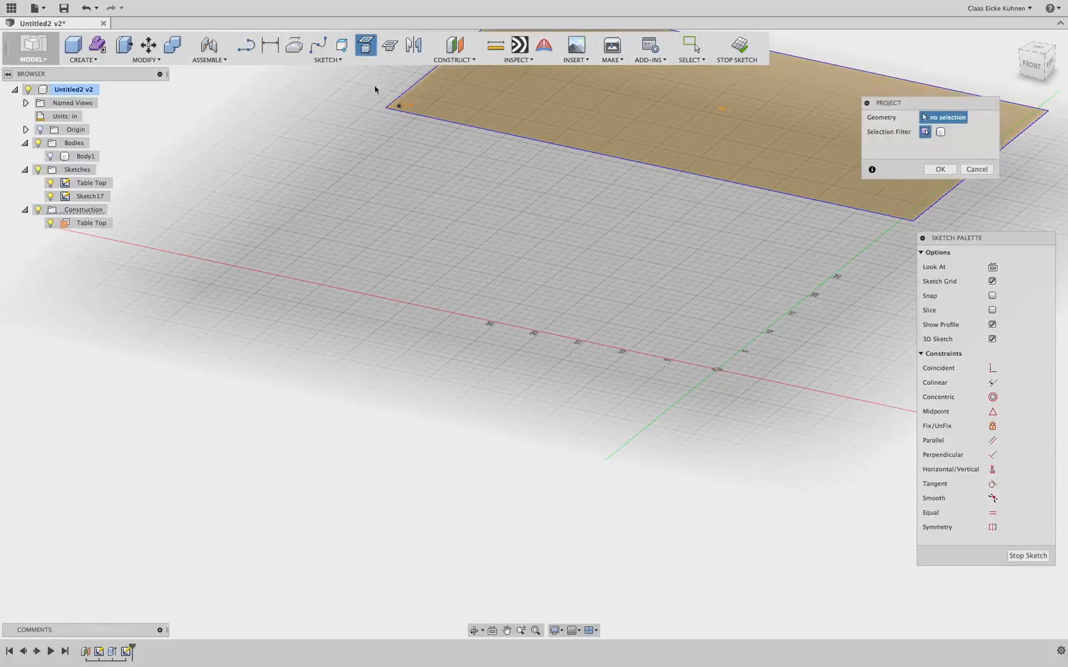
click(940, 169)
Rename the new floor sketch as Leg Center Floor Point.
click(90, 197)
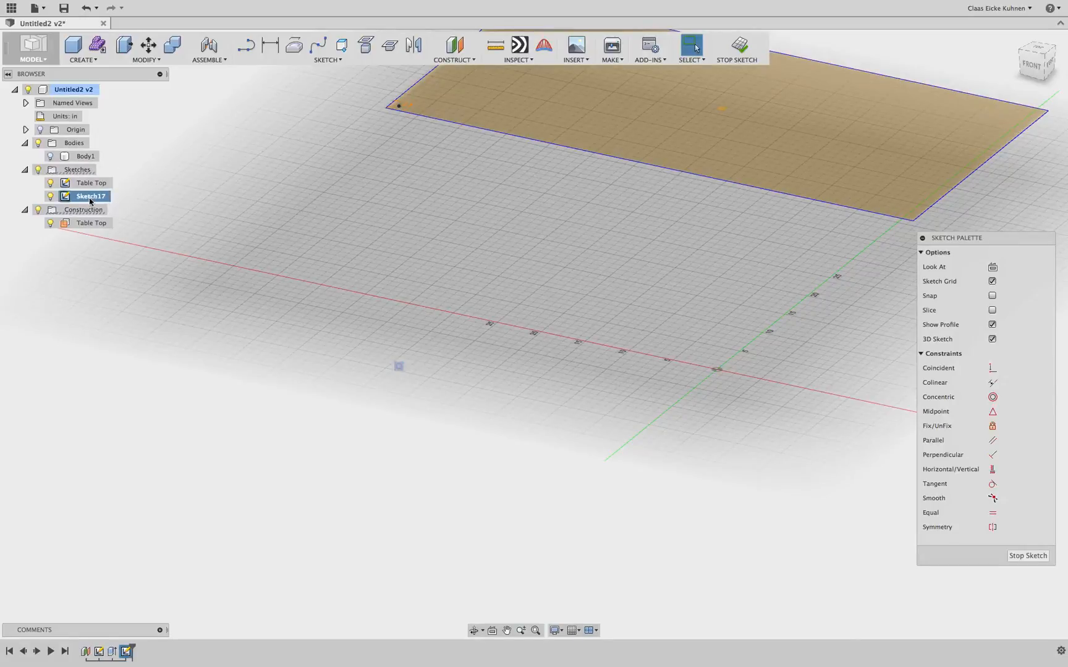
click(90, 198)
text(Leg Center Floor Point)
key(Return)
click(340, 191)
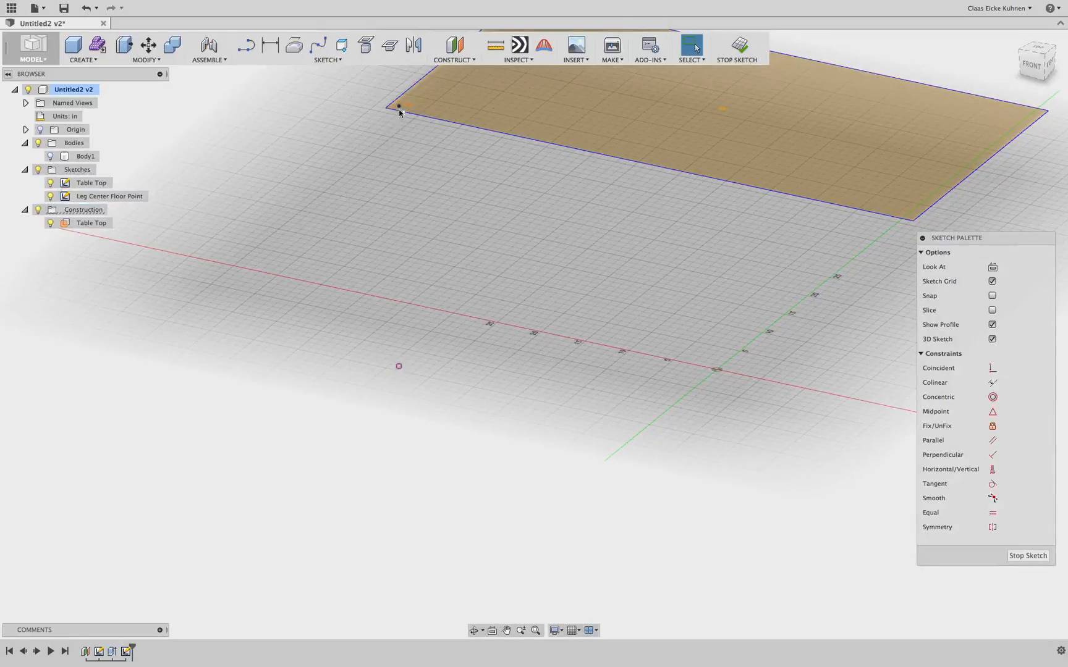
Show the dimensions of the Table Top sketch.
middle_drag(239, 215, 248, 259)
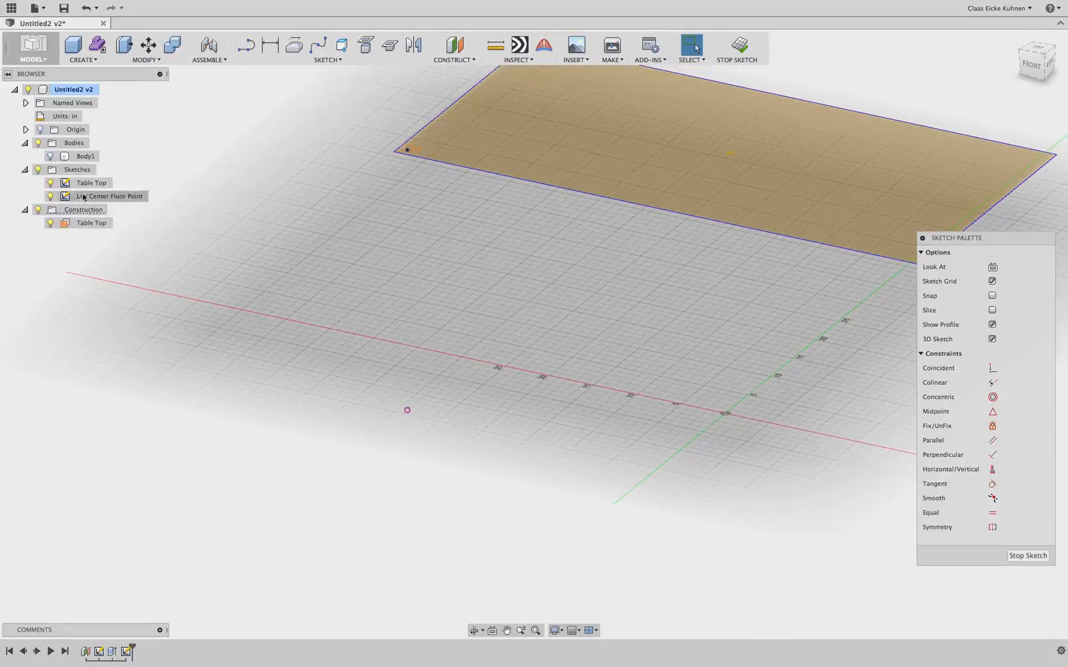
right_click(84, 183)
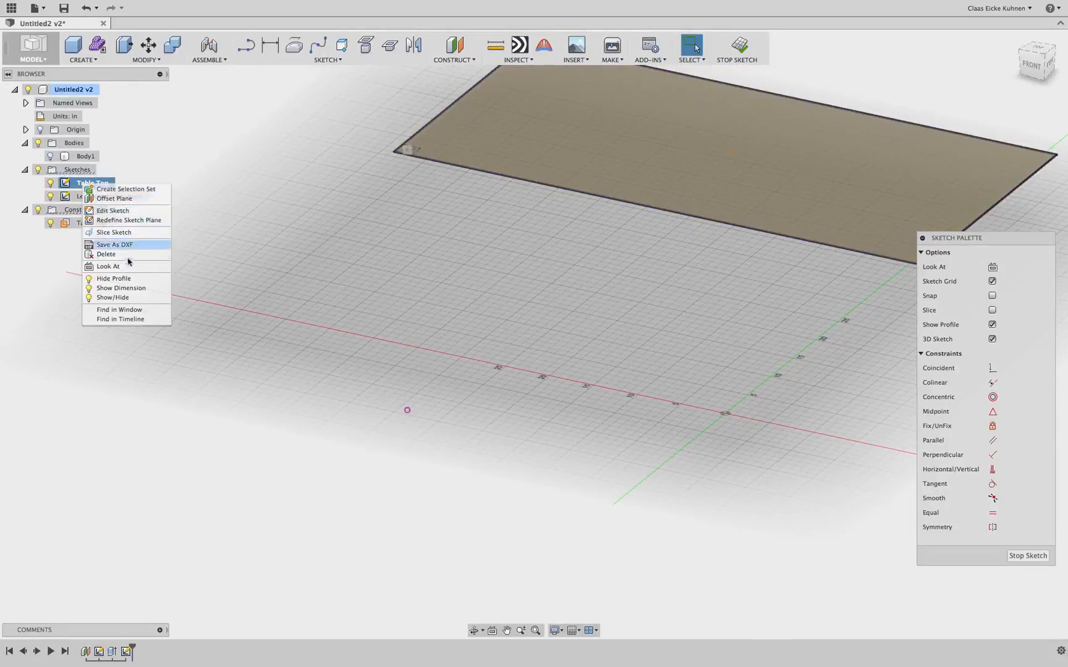
click(131, 289)
middle_drag(303, 272, 246, 328)
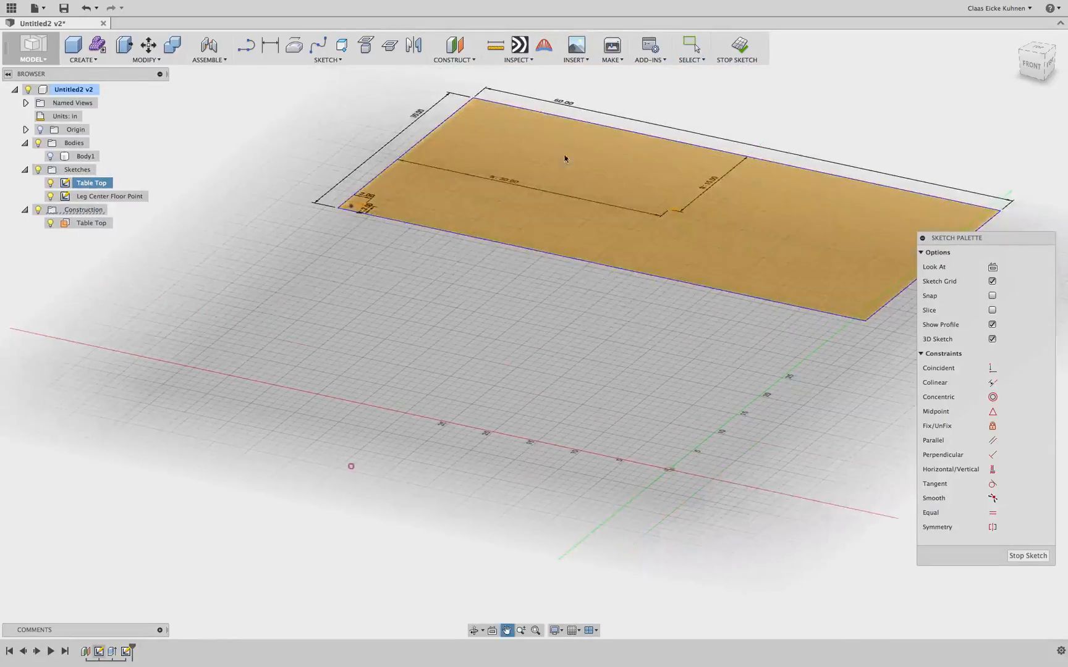
Test that the projected floor point follows the table top by setting its length to 50 in and back to 60 in.
double_click(563, 104)
key(Return)
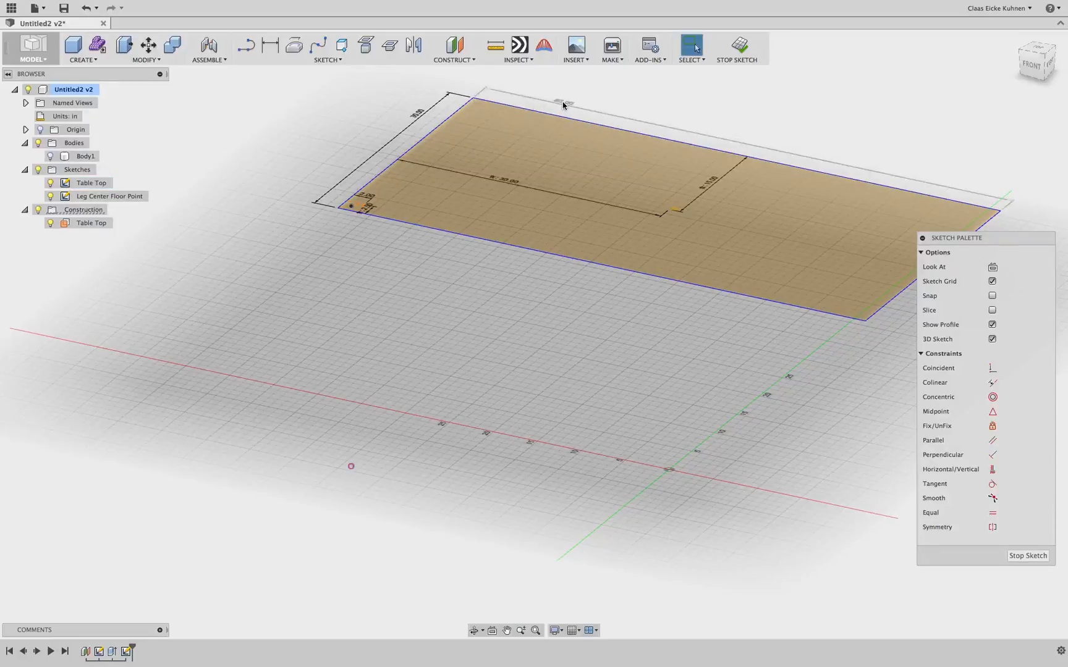
double_click(563, 103)
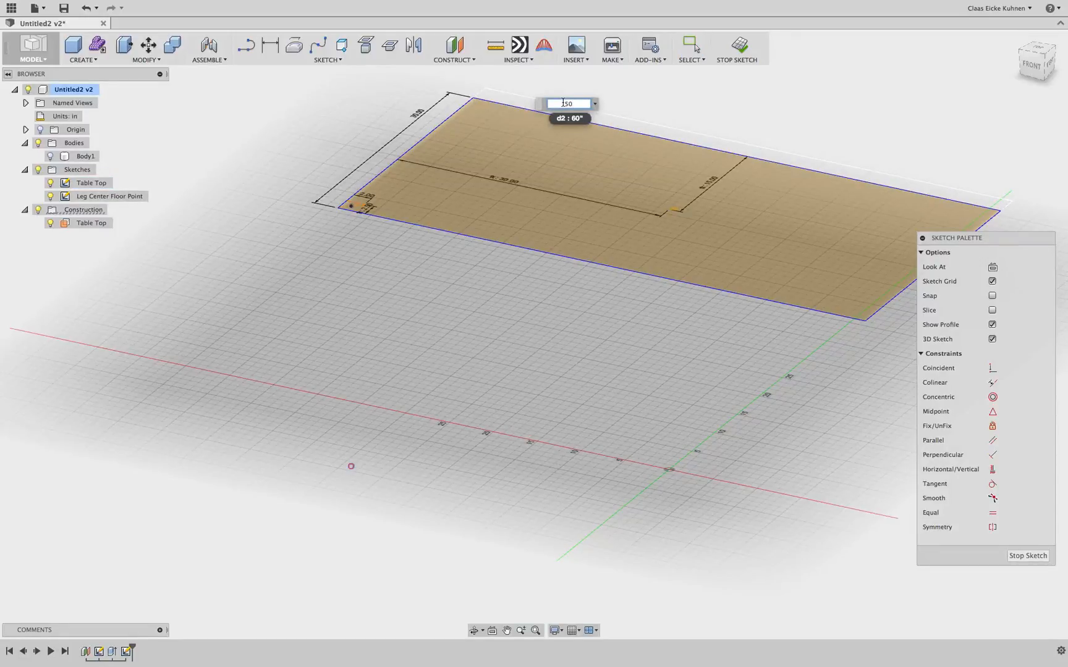
key(Return)
key(Escape)
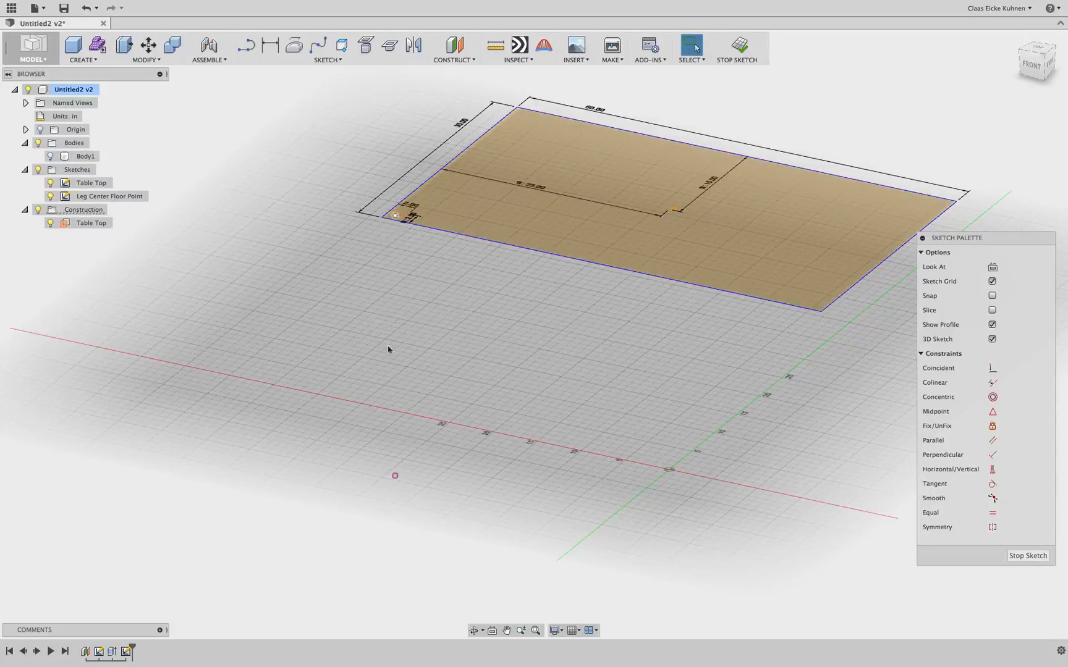
double_click(596, 109)
text(60)
key(Return)
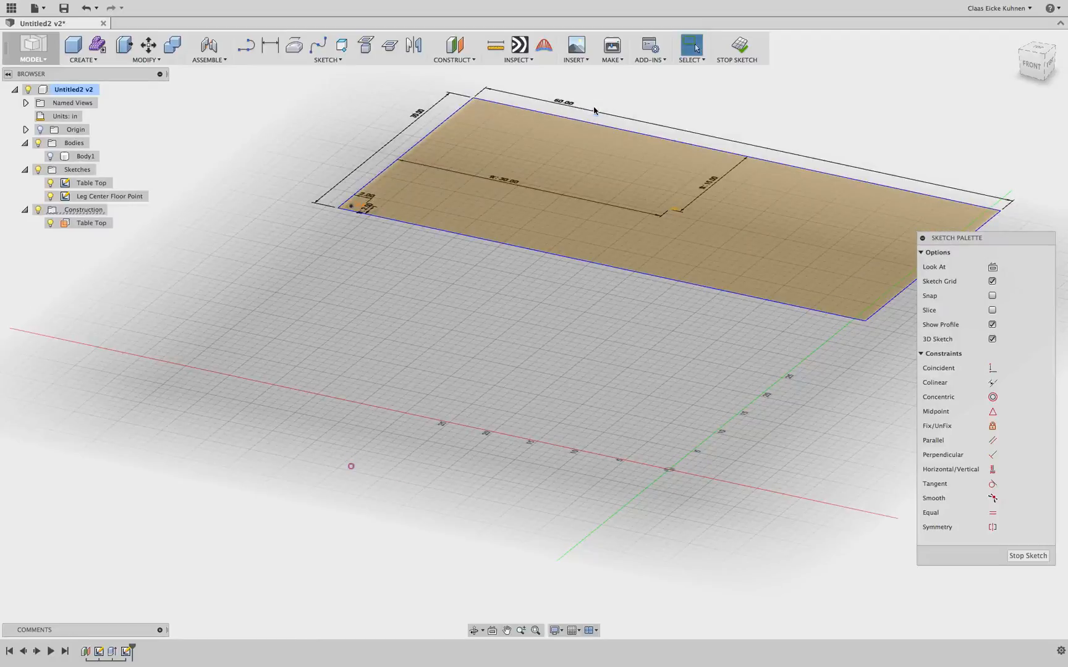
Finish the floor sketch and construct an axis through the corner square's midpoint and its projected floor point.
click(737, 46)
click(447, 61)
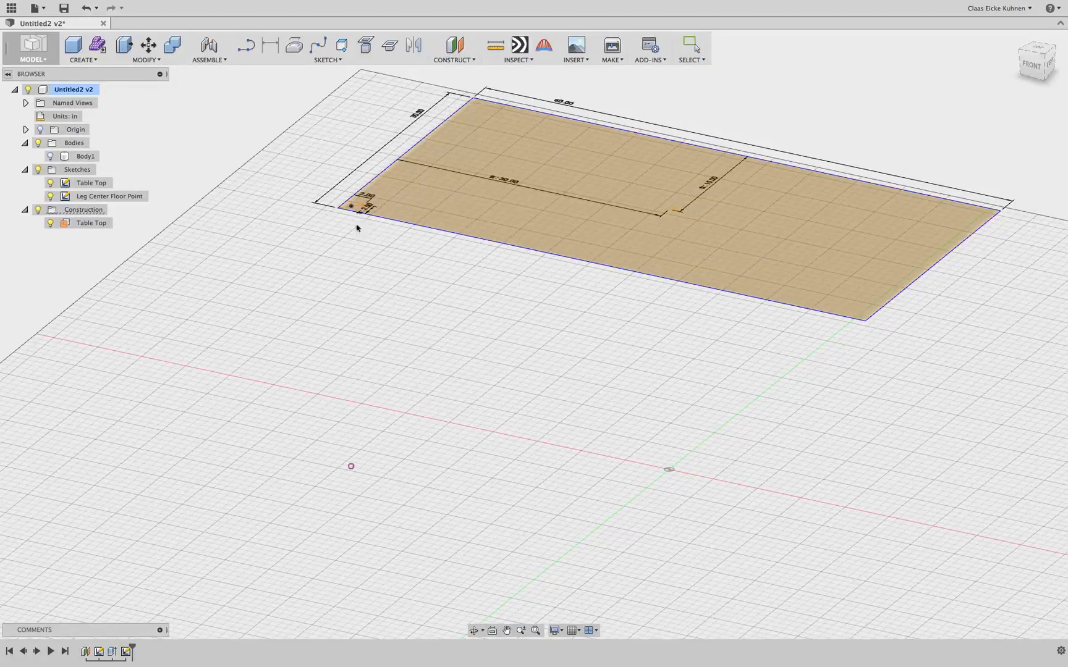
click(533, 199)
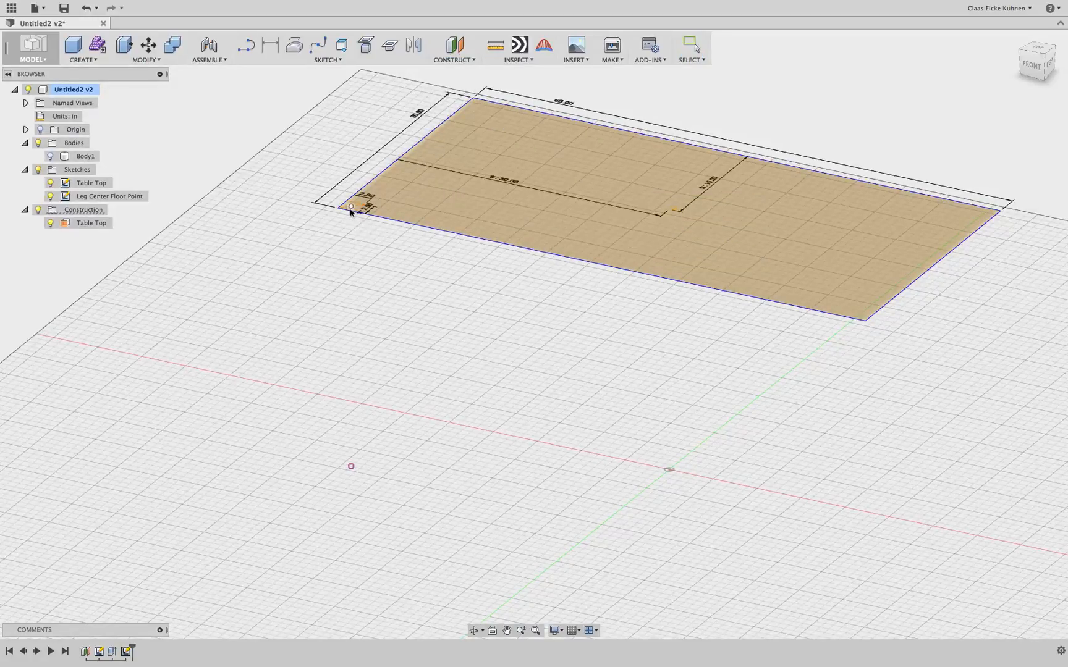
click(351, 467)
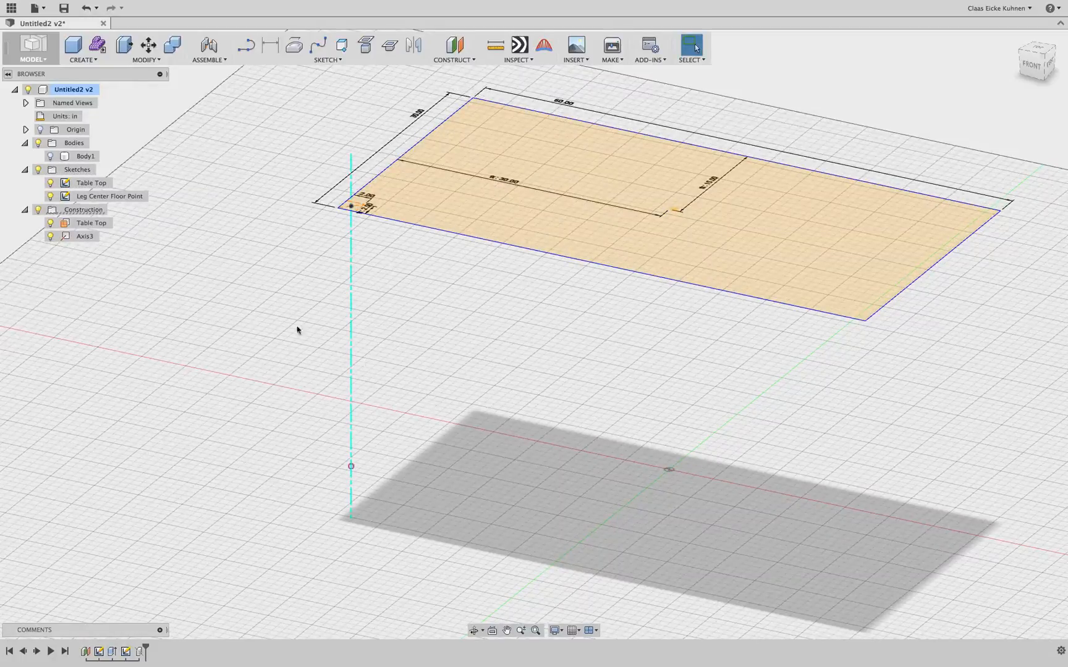
Rename the new construction axis as Leg Axis.
click(88, 238)
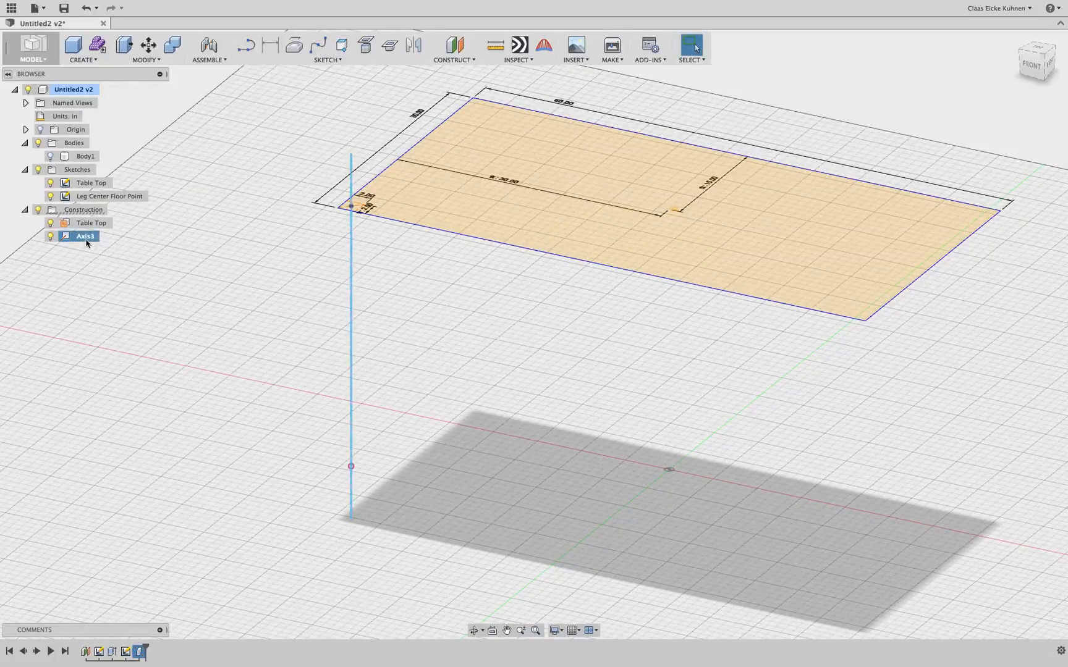
double_click(86, 239)
text(Leg Axis)
key(Return)
click(387, 284)
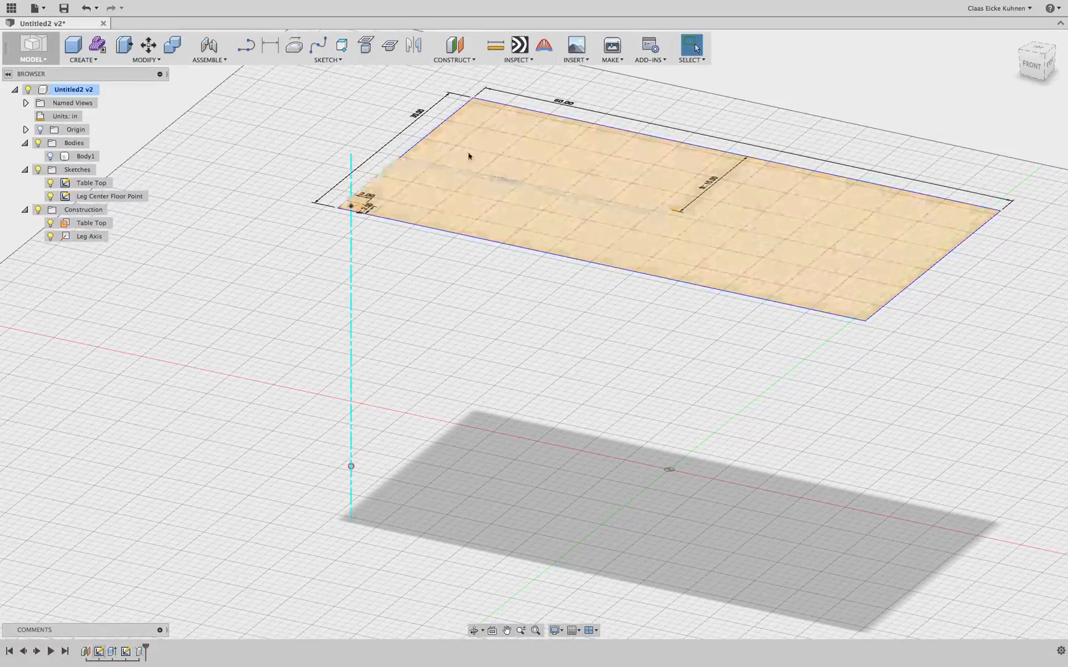
Construct a plane at an angle of 0° through the Leg Axis.
click(455, 60)
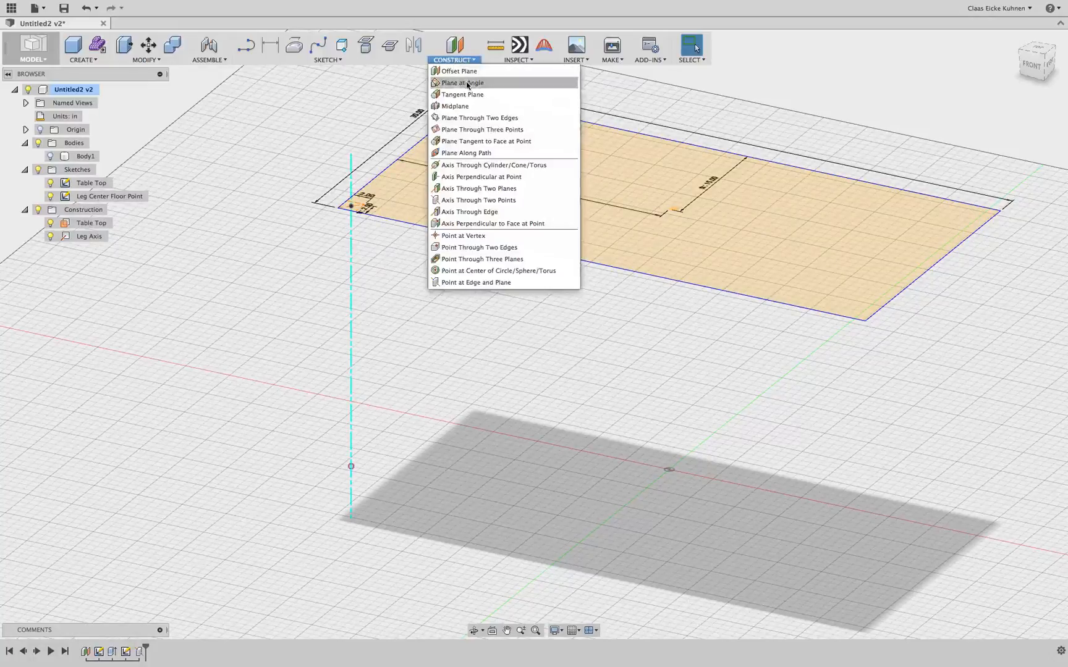
click(464, 82)
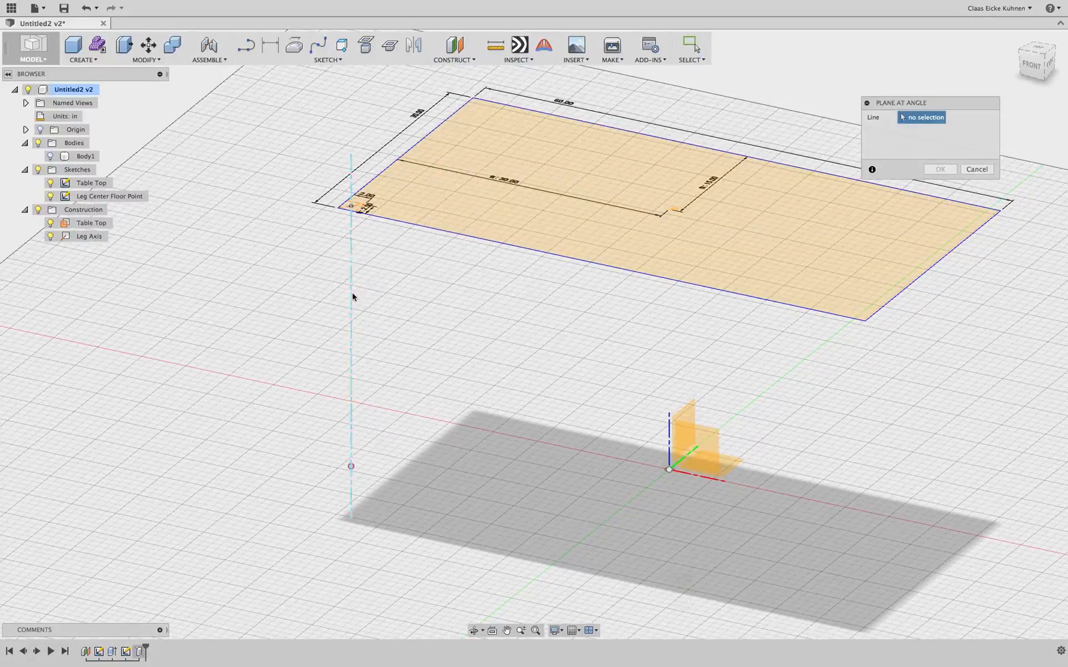
click(353, 297)
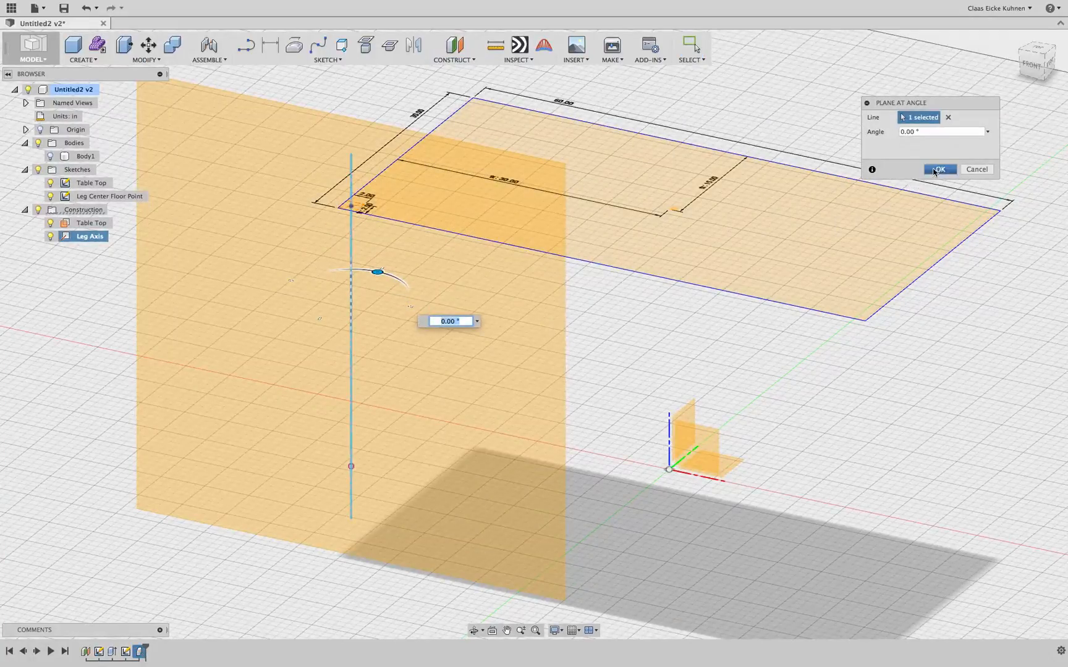
click(934, 170)
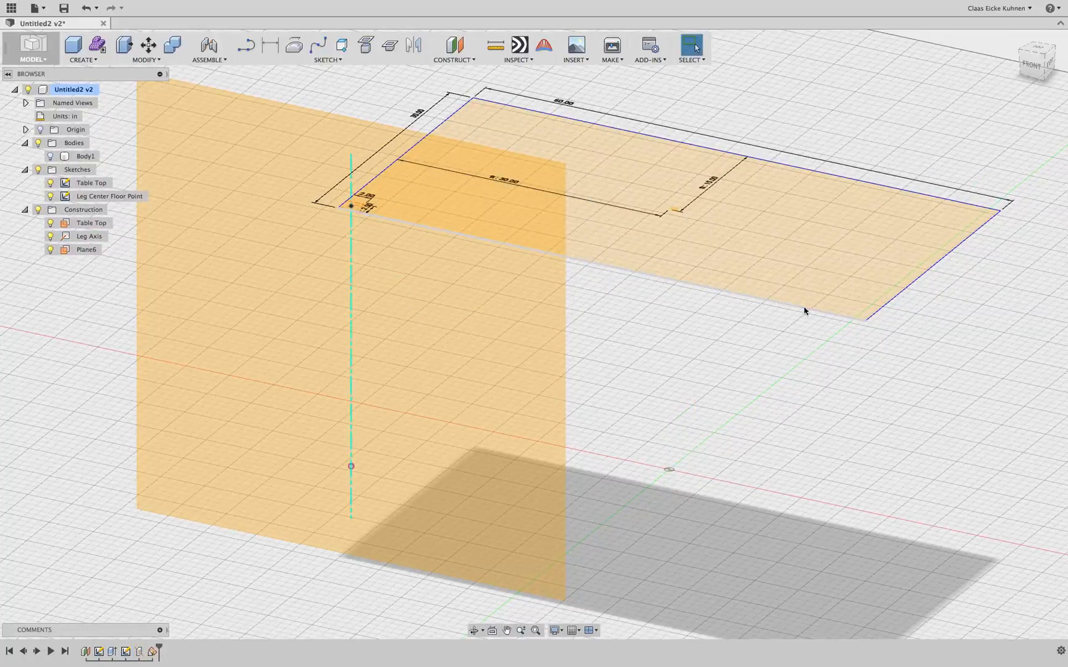
Rename the new construction plane as Leg Plane.
click(88, 250)
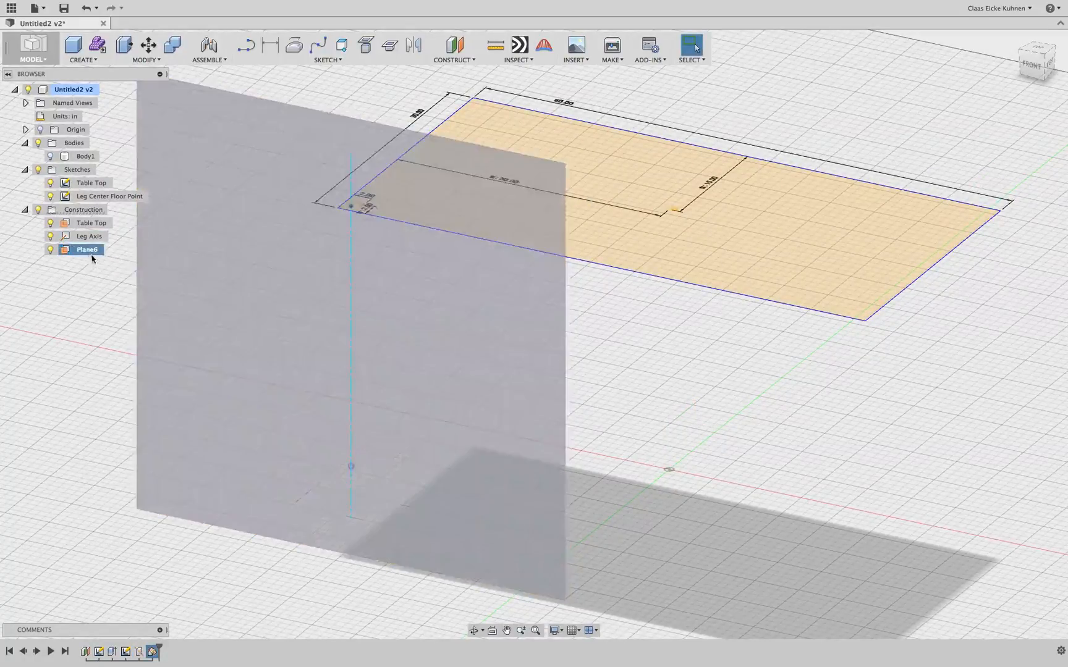
text(Leg P)
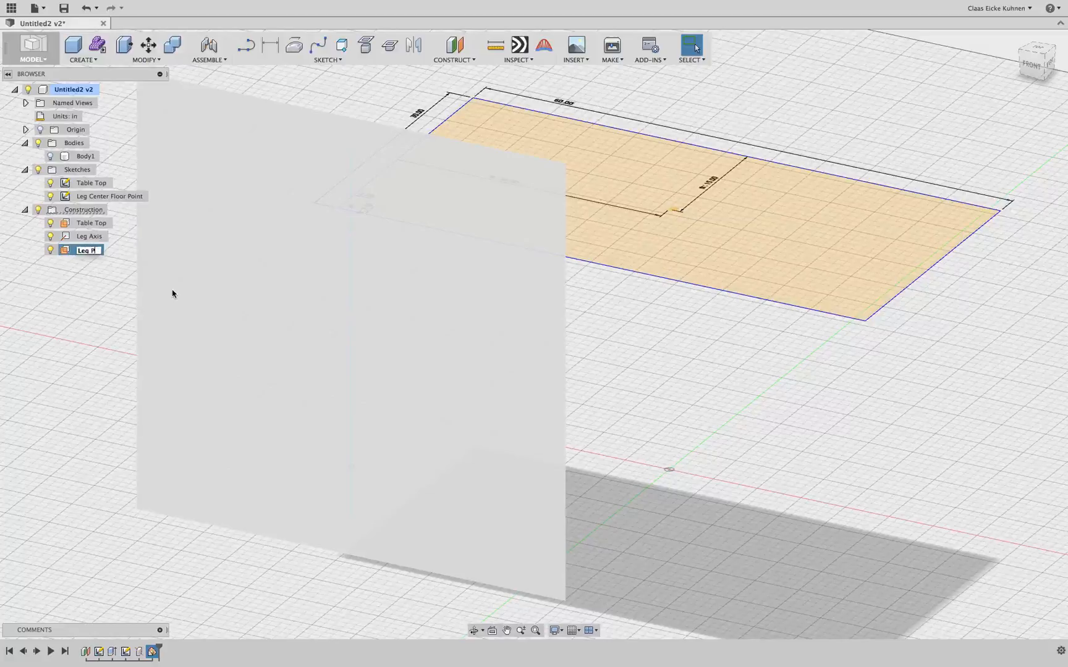
text(lanbe)
key(BackSpace)
key(BackSpace)
text(e)
key(Return)
Test whether the Leg Axis and Leg Plane follow the table top by setting its length to 50 in and back to 60 in.
double_click(563, 102)
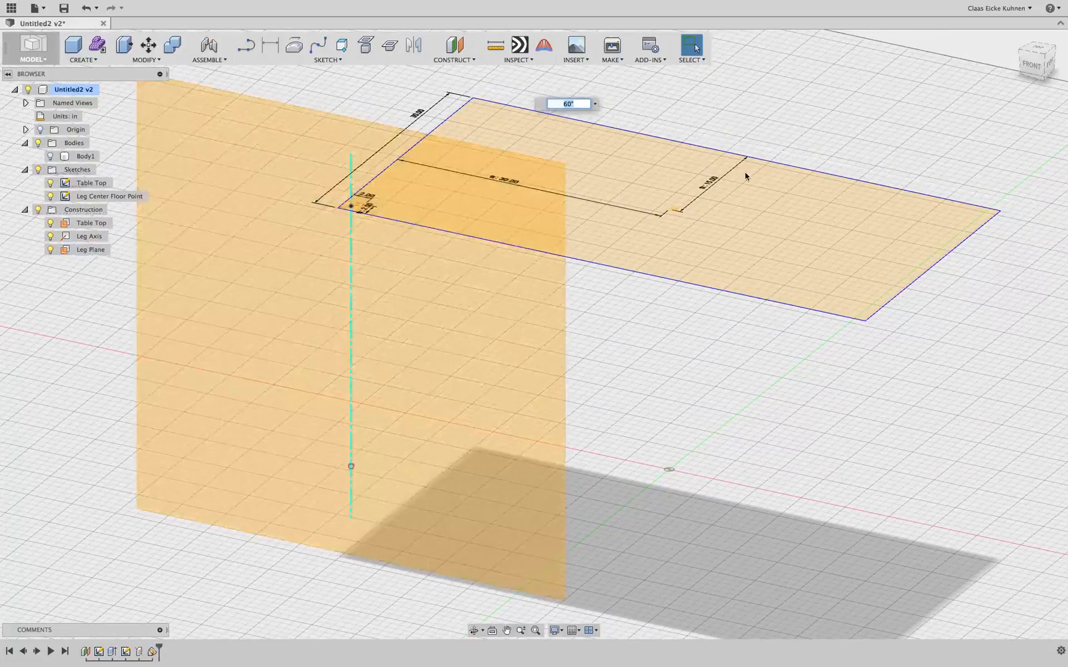
text(50)
key(Return)
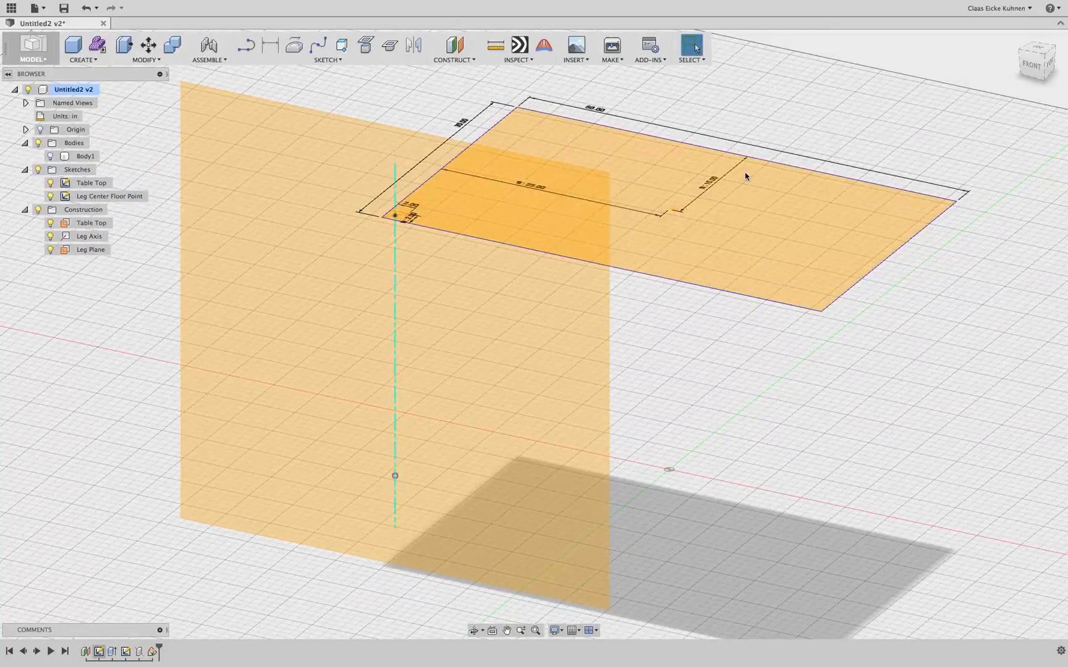
double_click(595, 111)
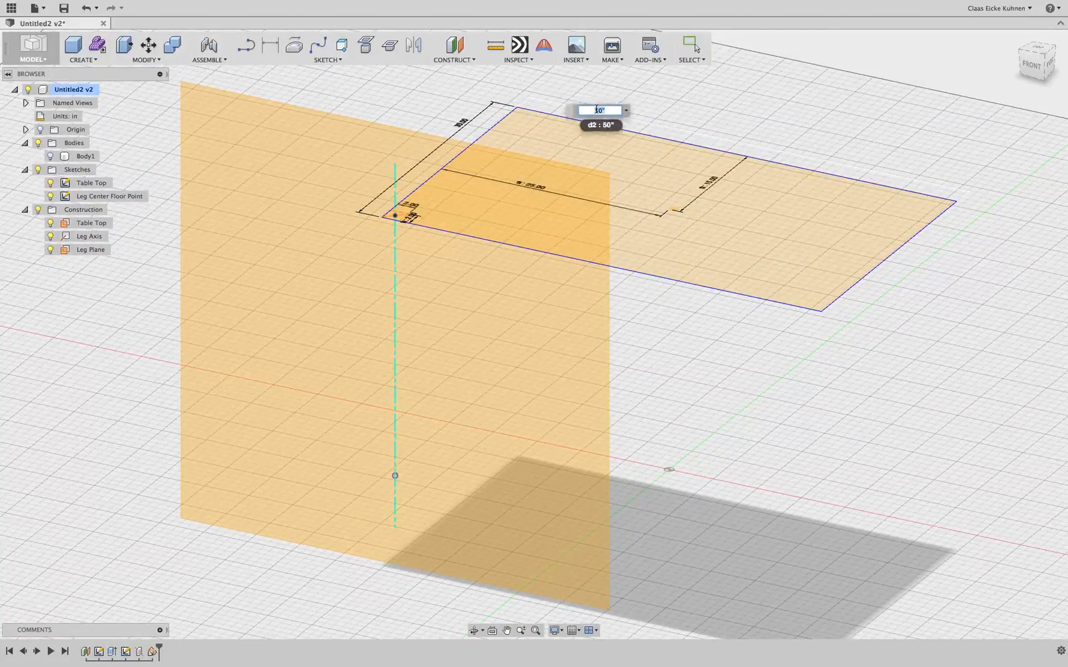
text(60)
key(Return)
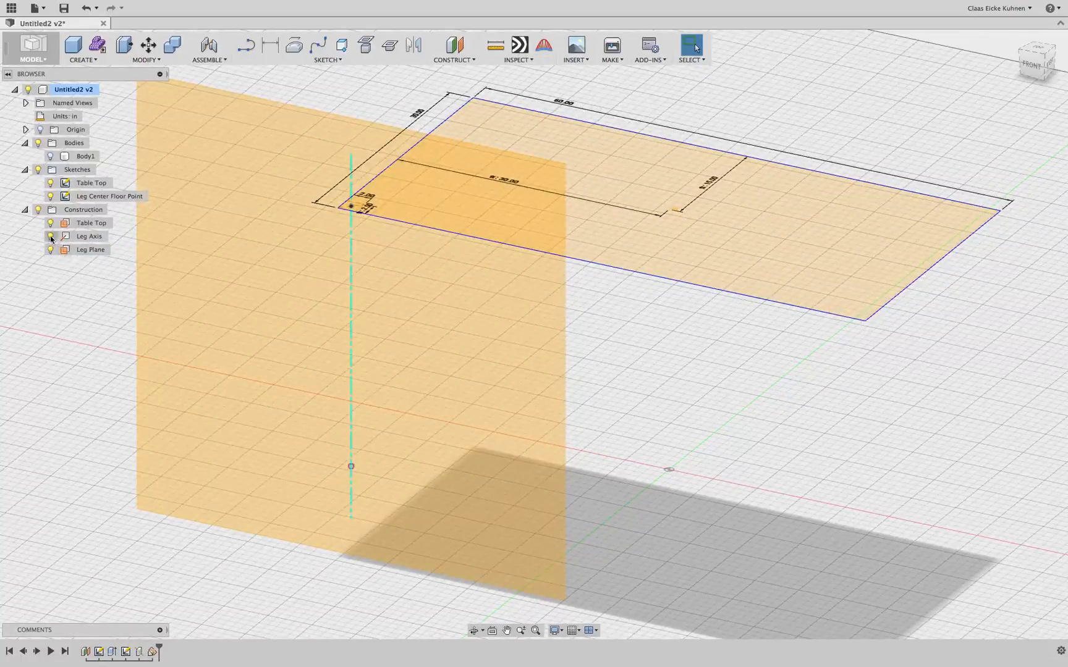
Hide the Leg Axis construction axis.
click(83, 250)
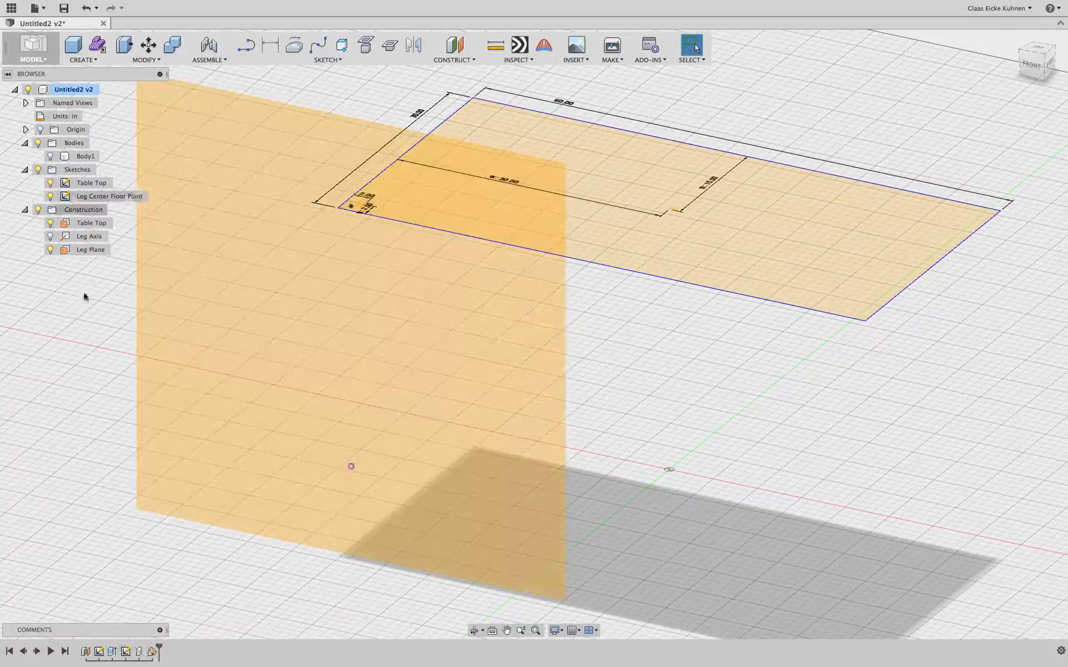
Show the Leg Axis and start a new sketch on the Leg Plane.
click(52, 236)
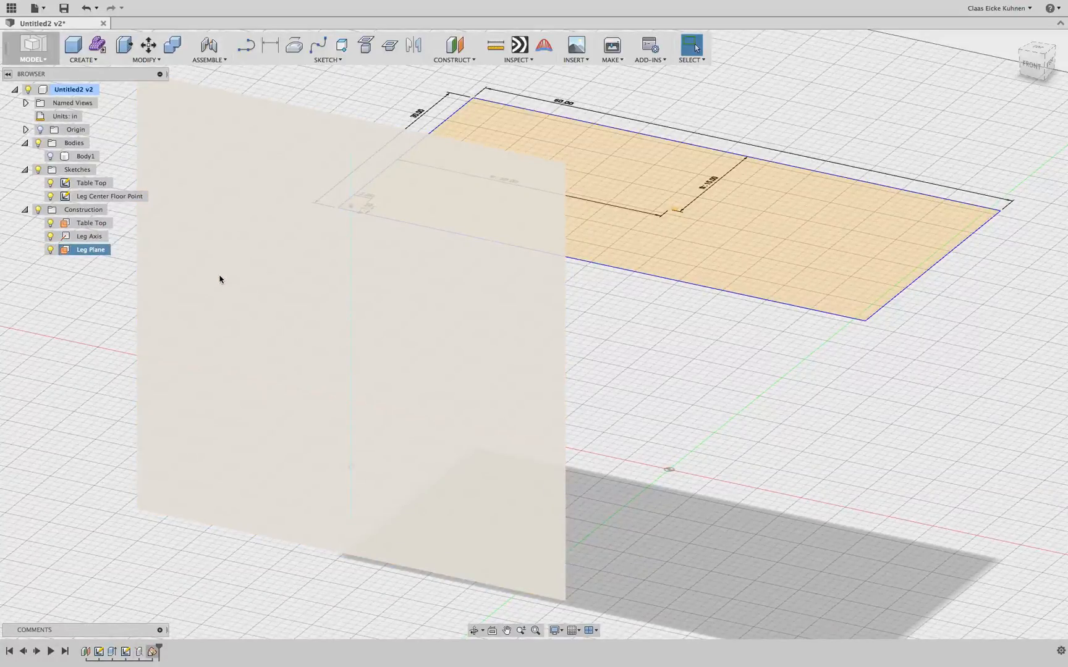
click(246, 44)
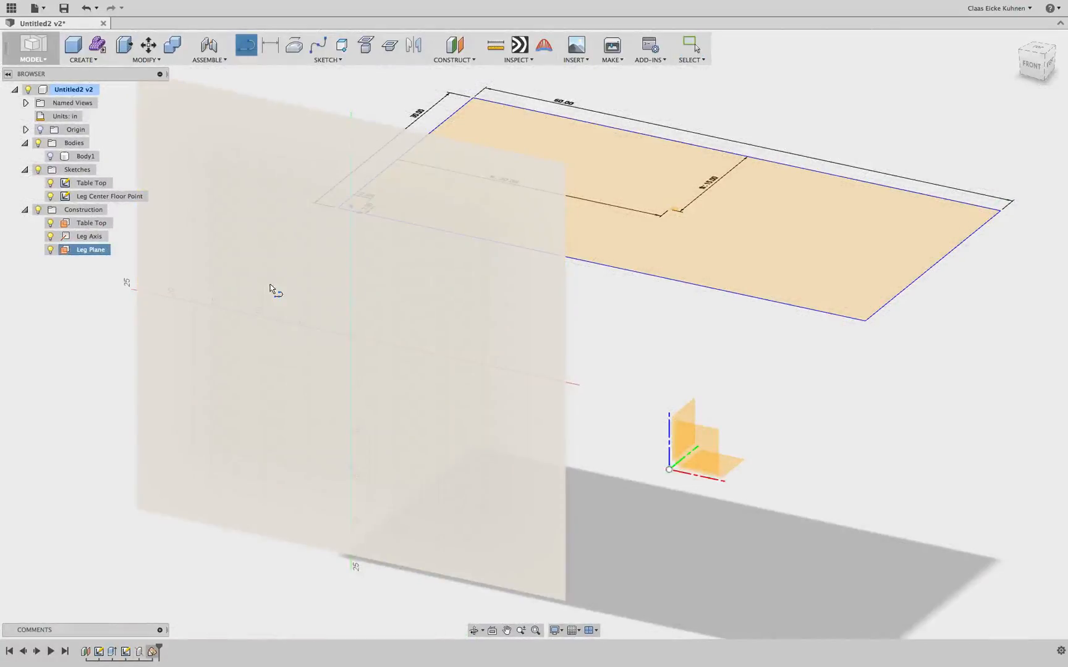
click(272, 288)
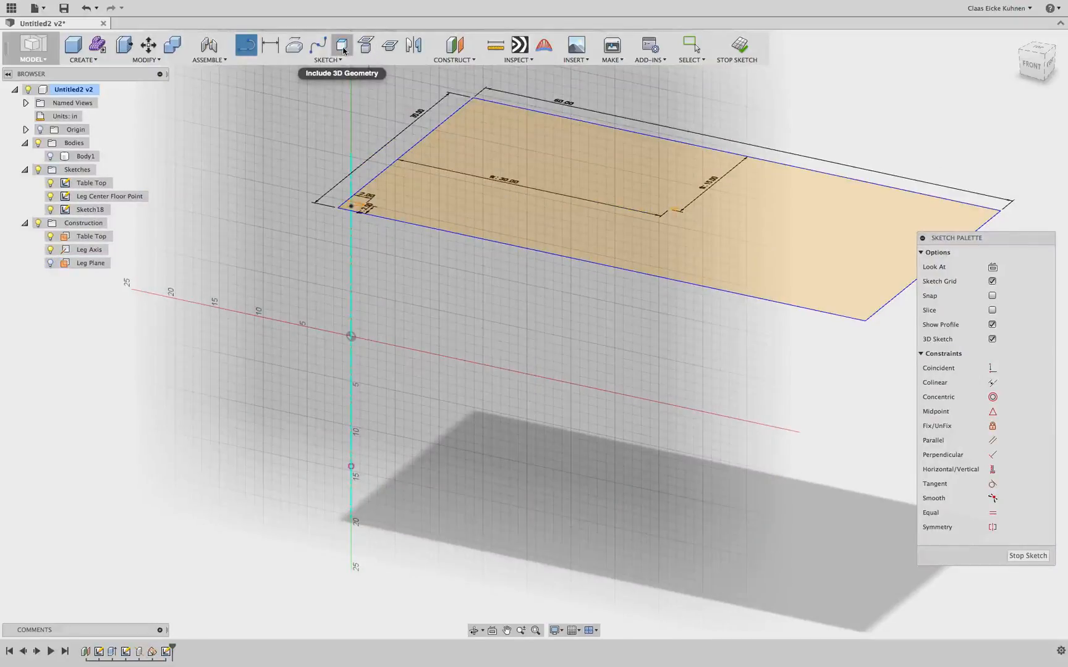
Include the Leg Axis as 3D geometry in the sketch and hide the Leg Axis construction axis.
click(343, 47)
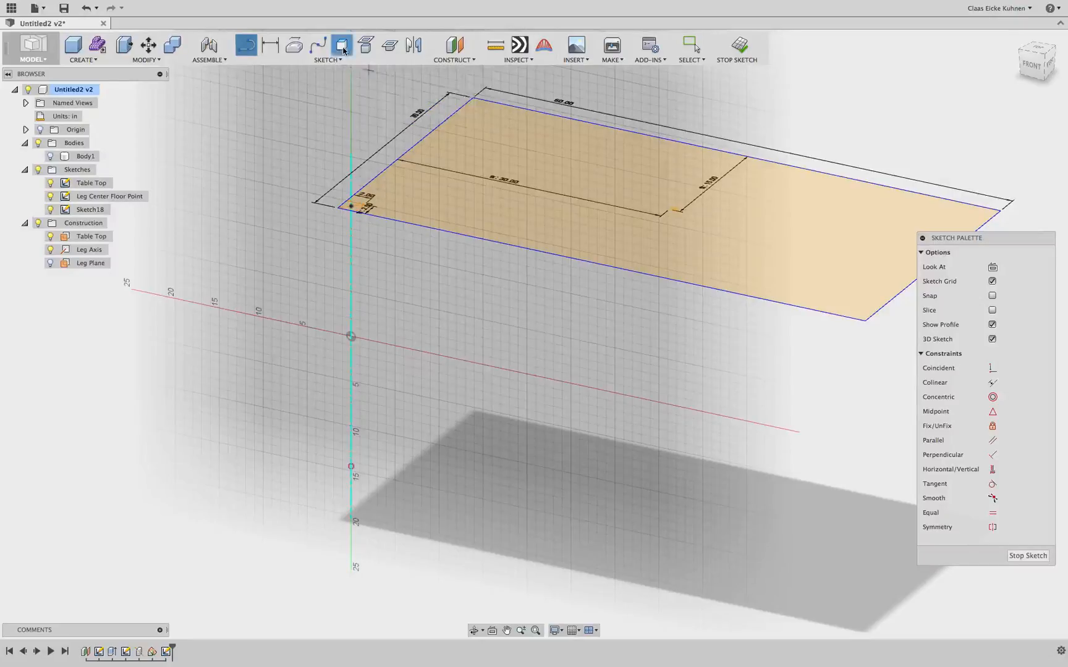
click(351, 260)
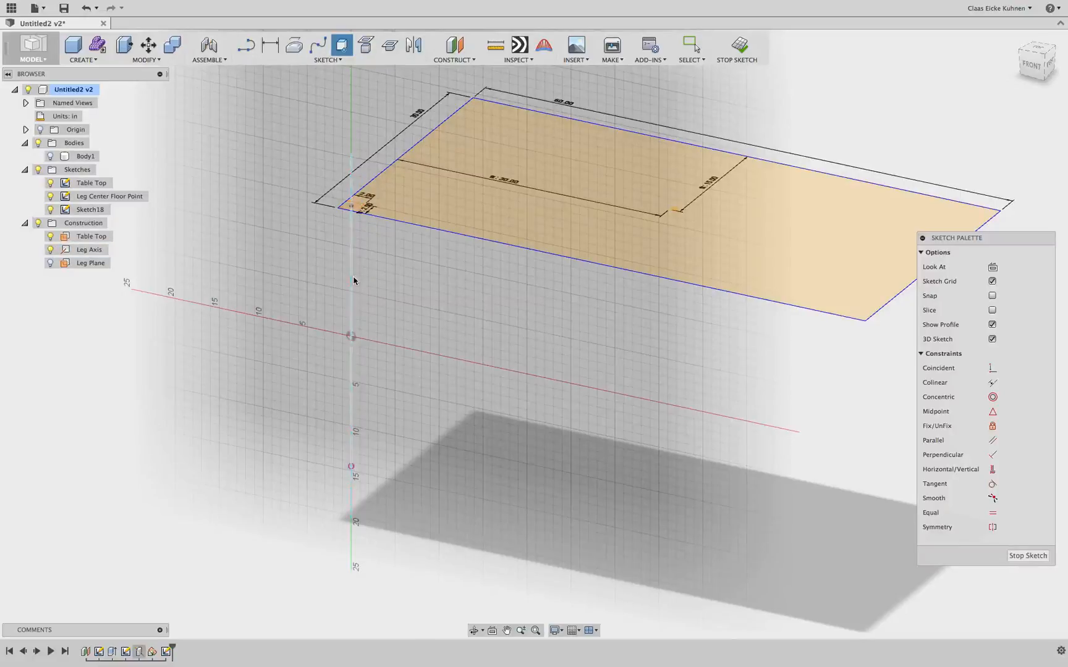
click(350, 282)
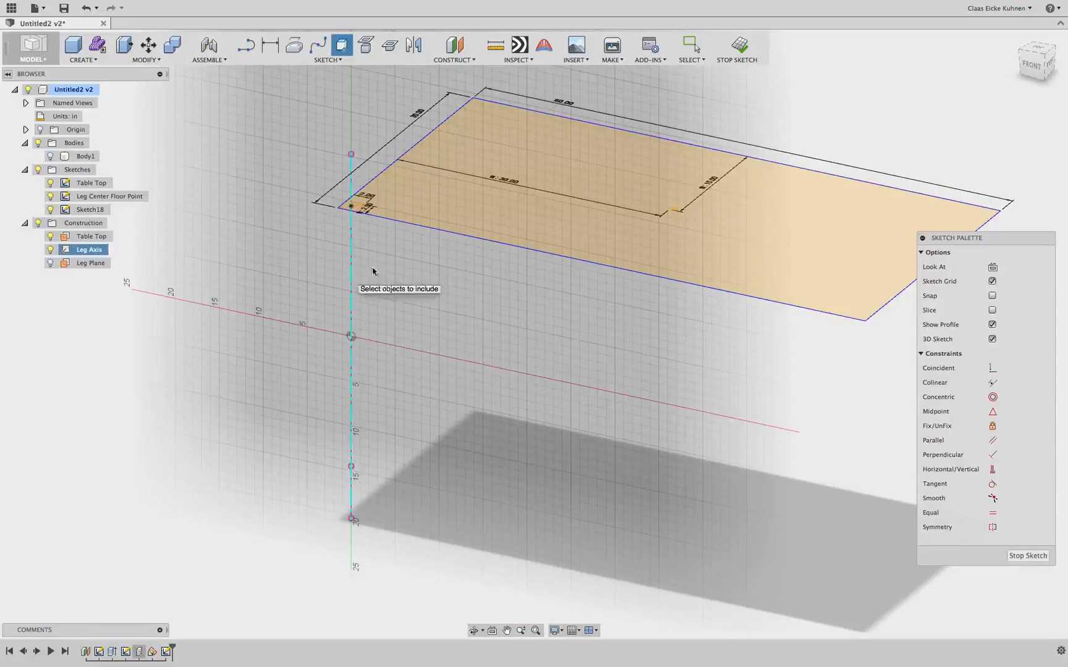
click(52, 250)
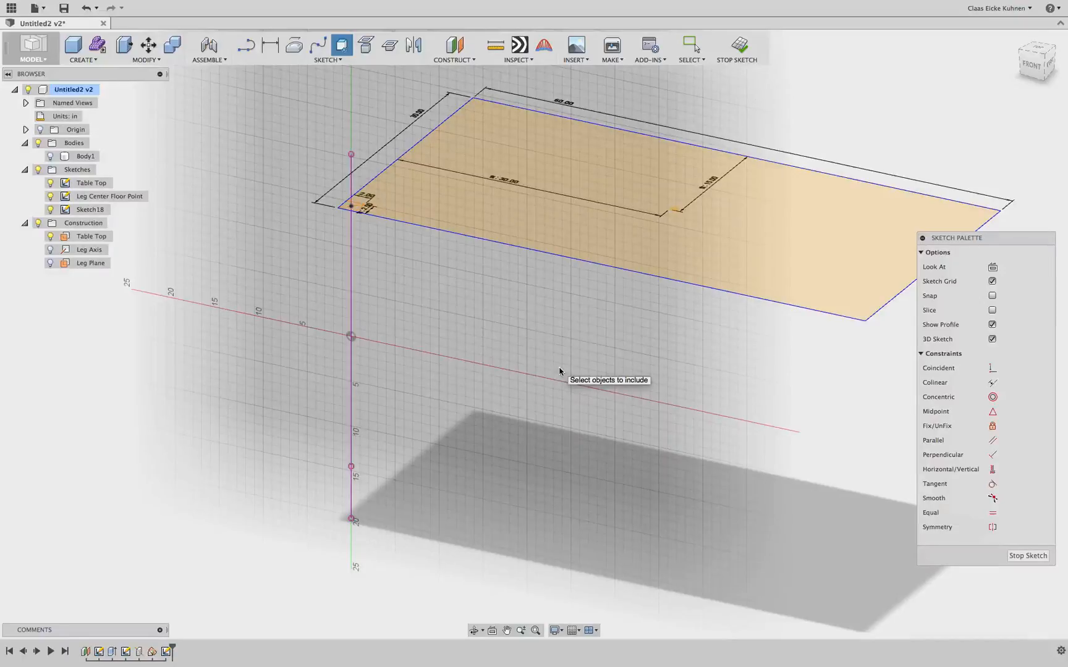
Finish the sketch on the Leg Plane and rename it as Leg.
click(1031, 64)
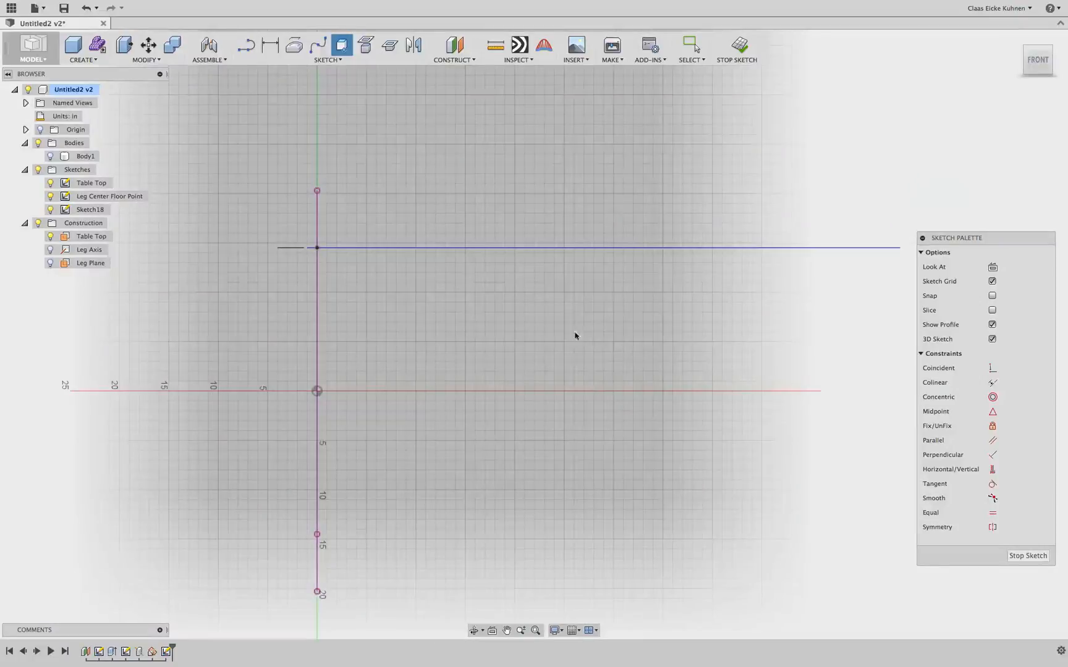
click(1024, 67)
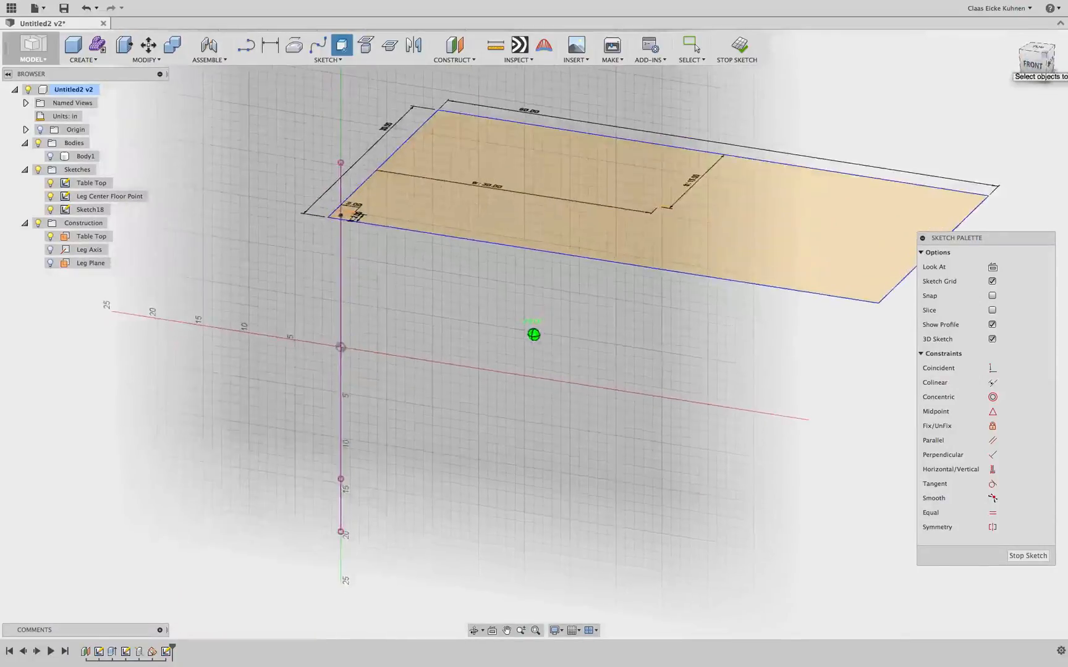
click(738, 45)
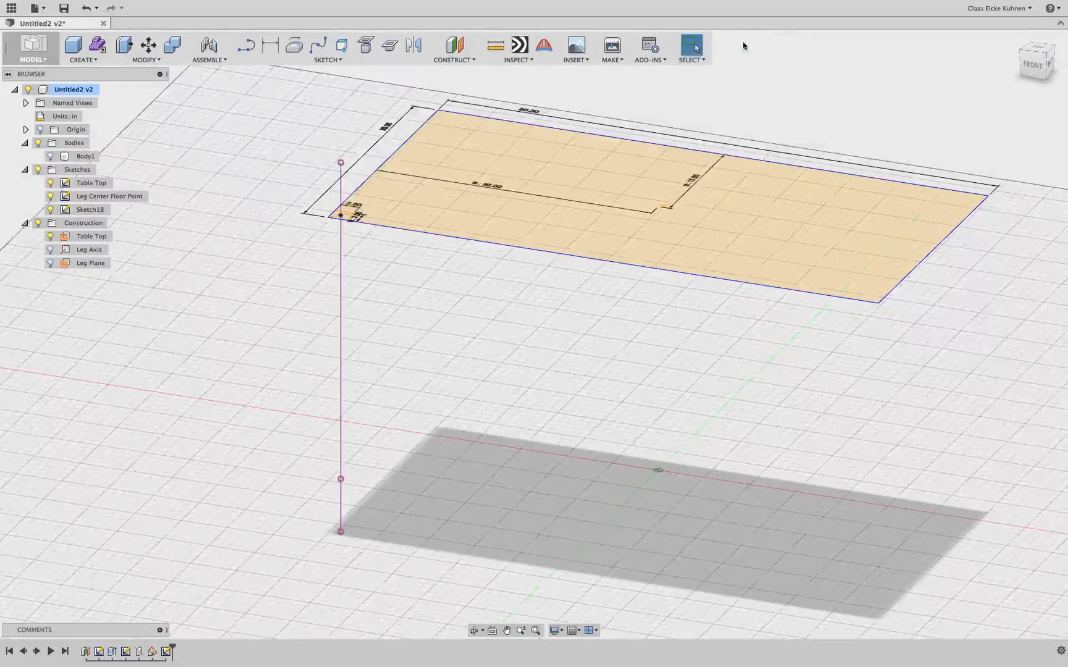
click(1032, 67)
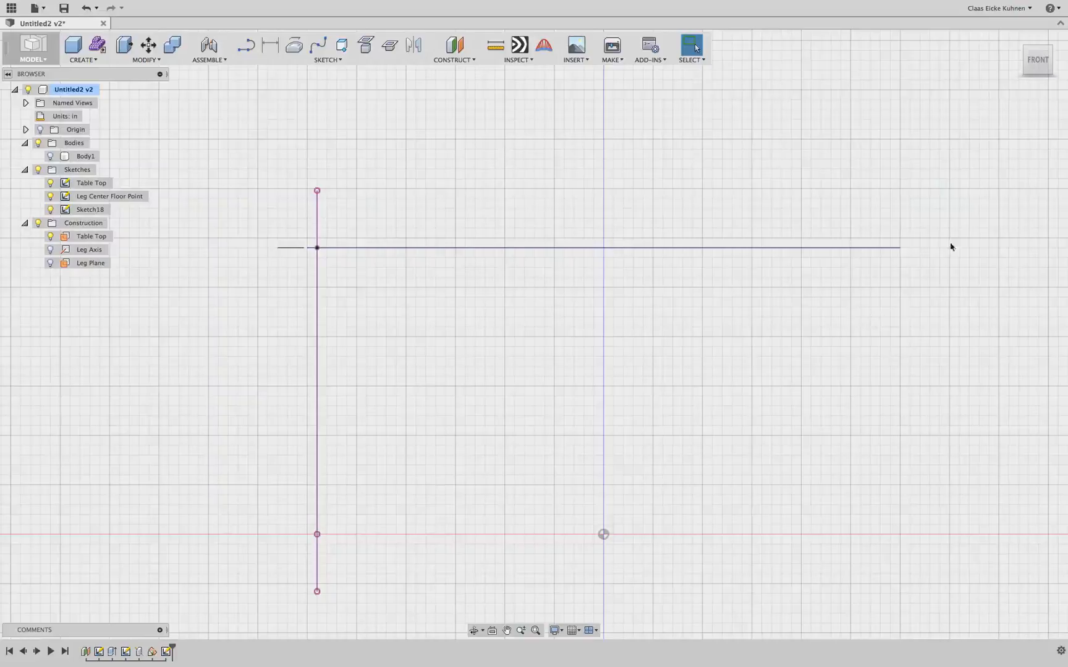
drag(1038, 67, 1004, 86)
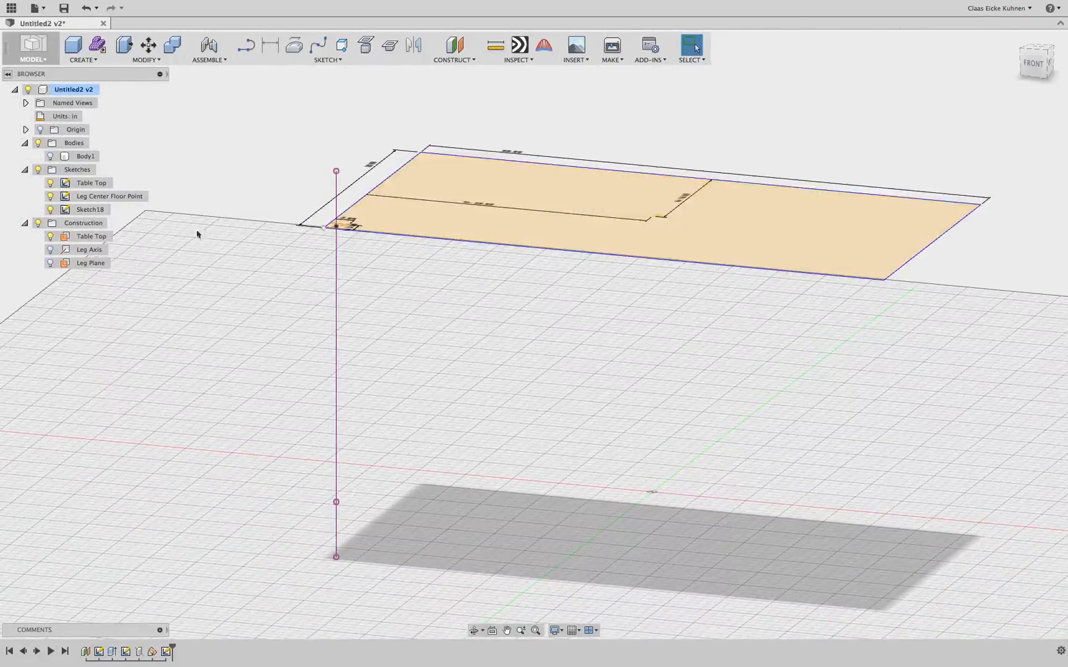
click(87, 210)
text(L)
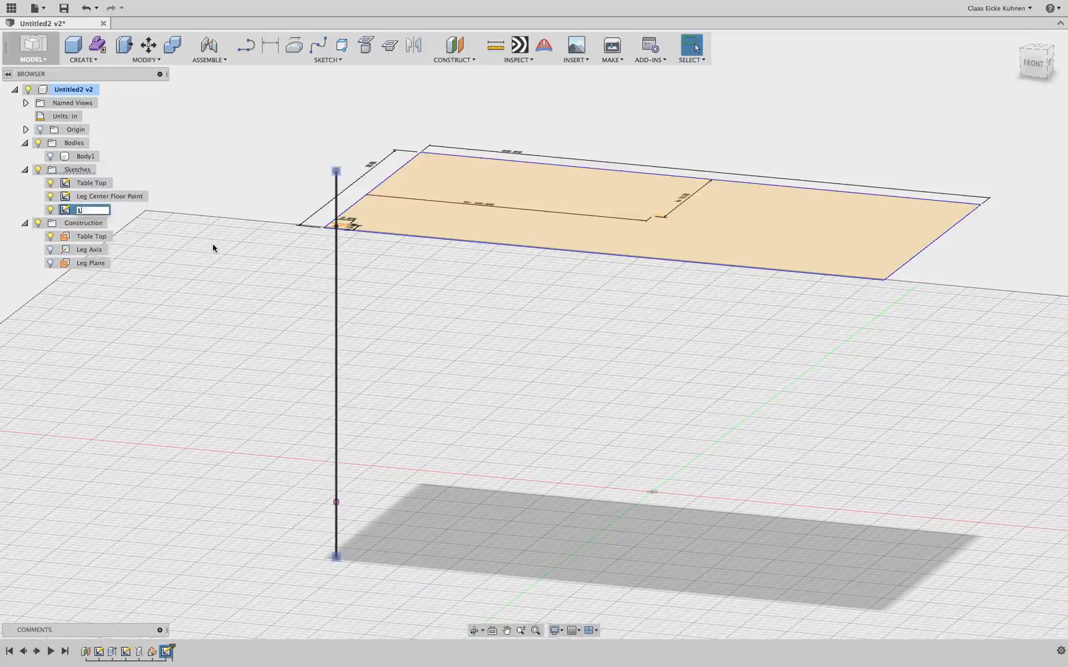
text(eg)
key(Return)
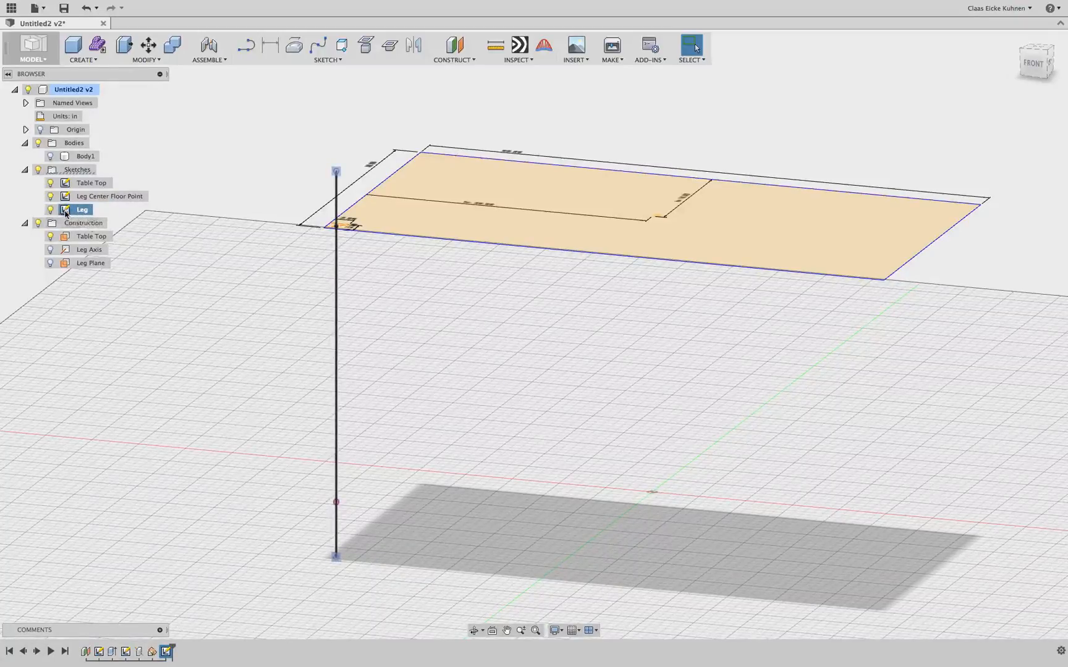
Reopen the Leg sketch and draw a horizontal line about 2.5 in outward from the floor point, continued by a vertical line about 3.6 in upward.
right_click(66, 213)
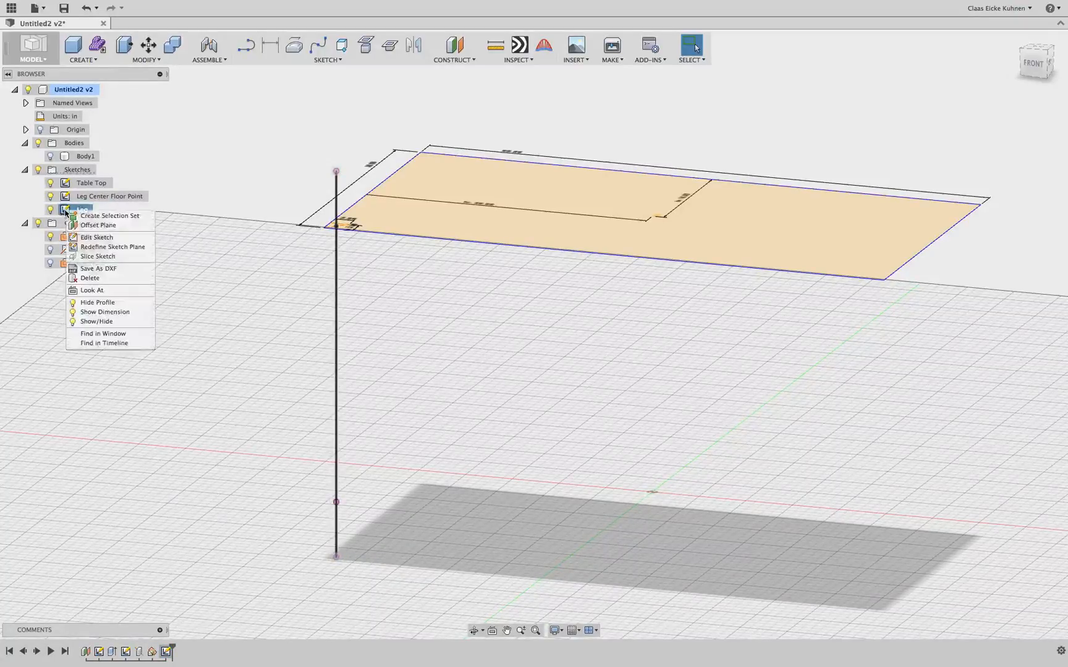
click(101, 240)
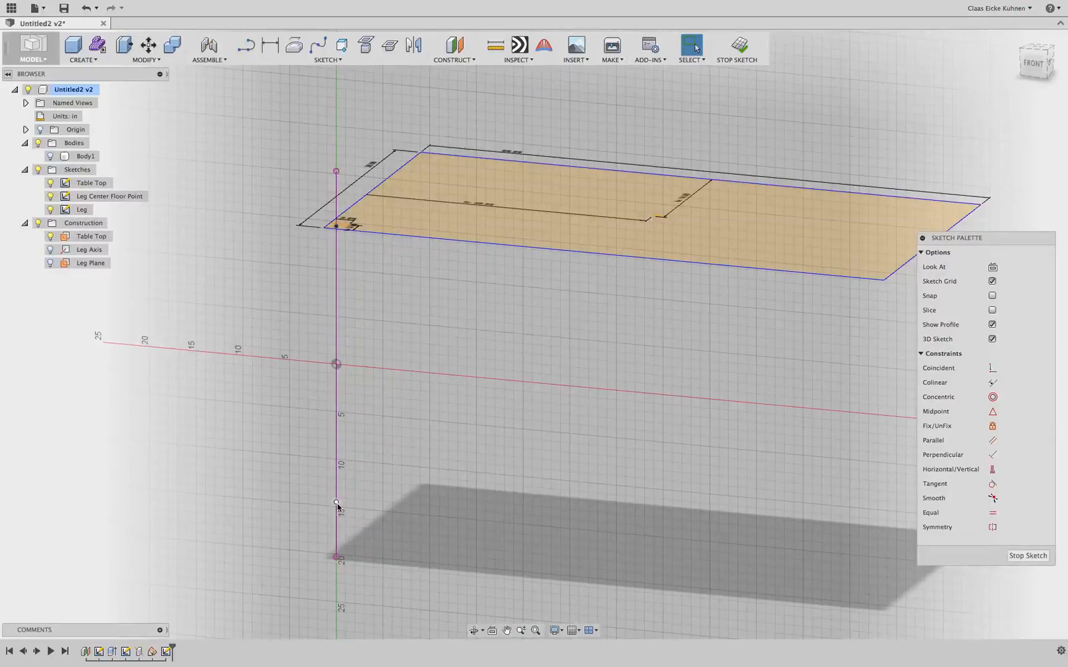
click(247, 47)
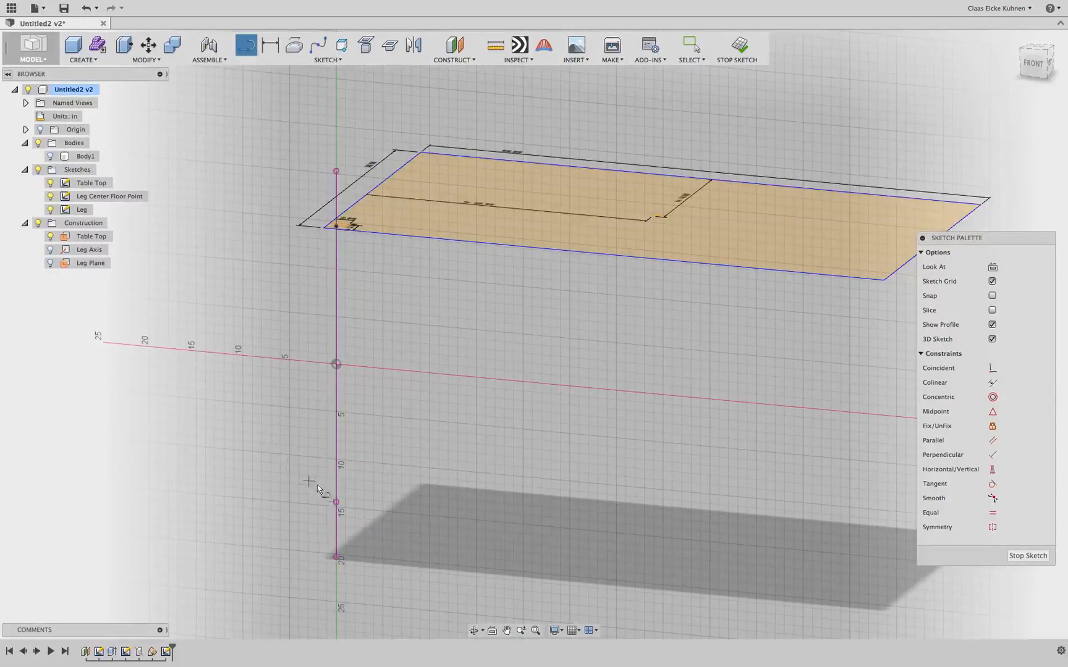
click(336, 502)
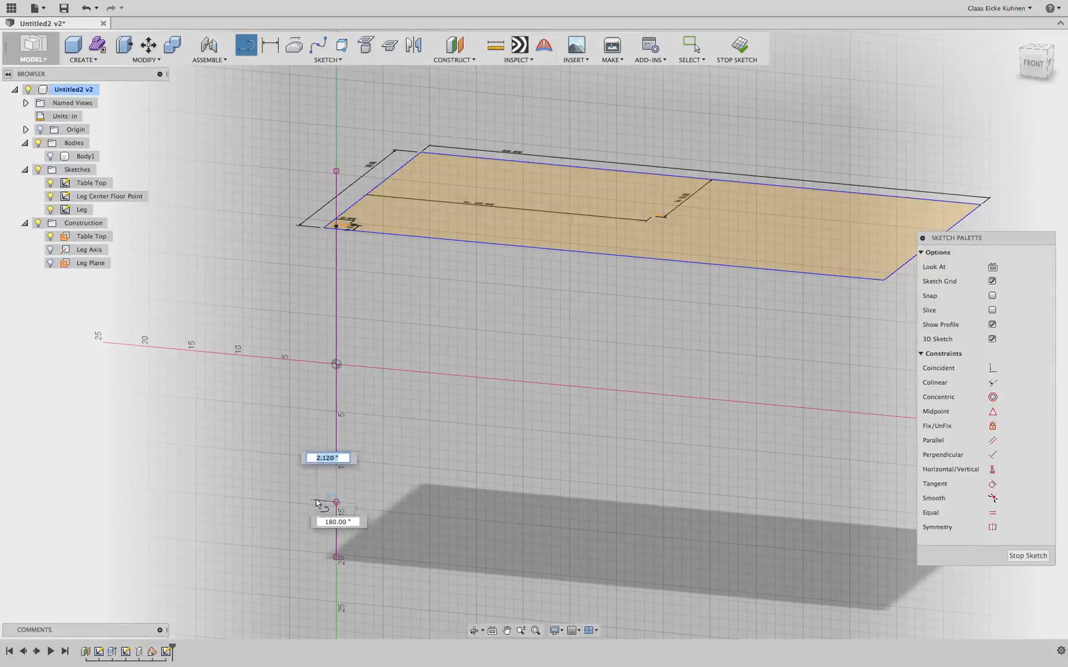
click(314, 500)
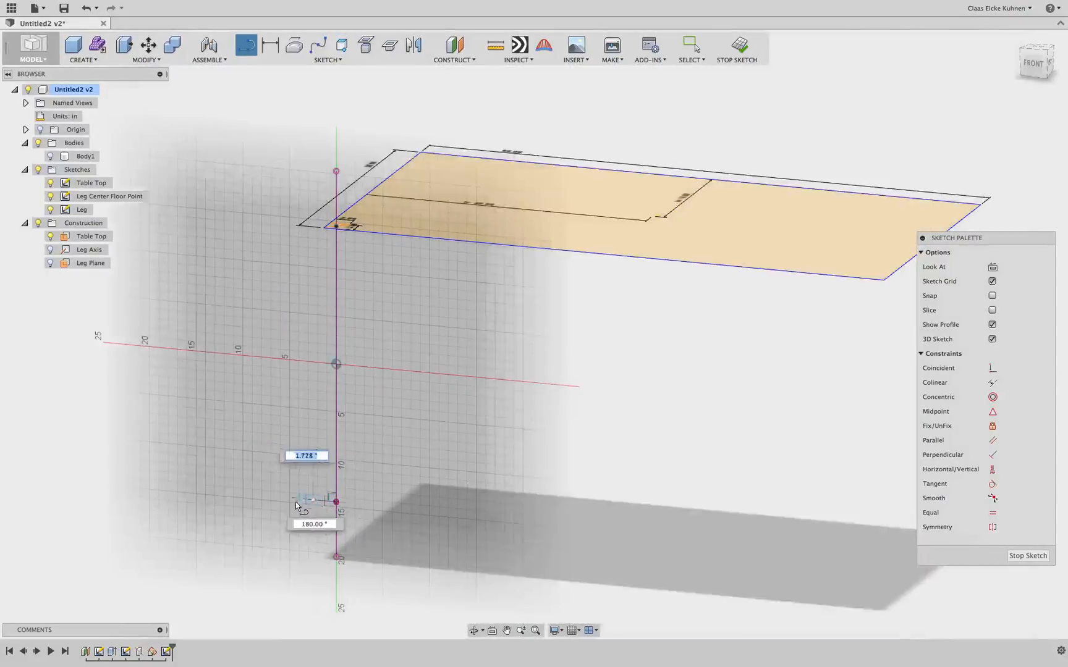
click(285, 462)
Dimension the lengths of the horizontal line and the vertical line in the Leg sketch.
scroll(318, 521, up, 5)
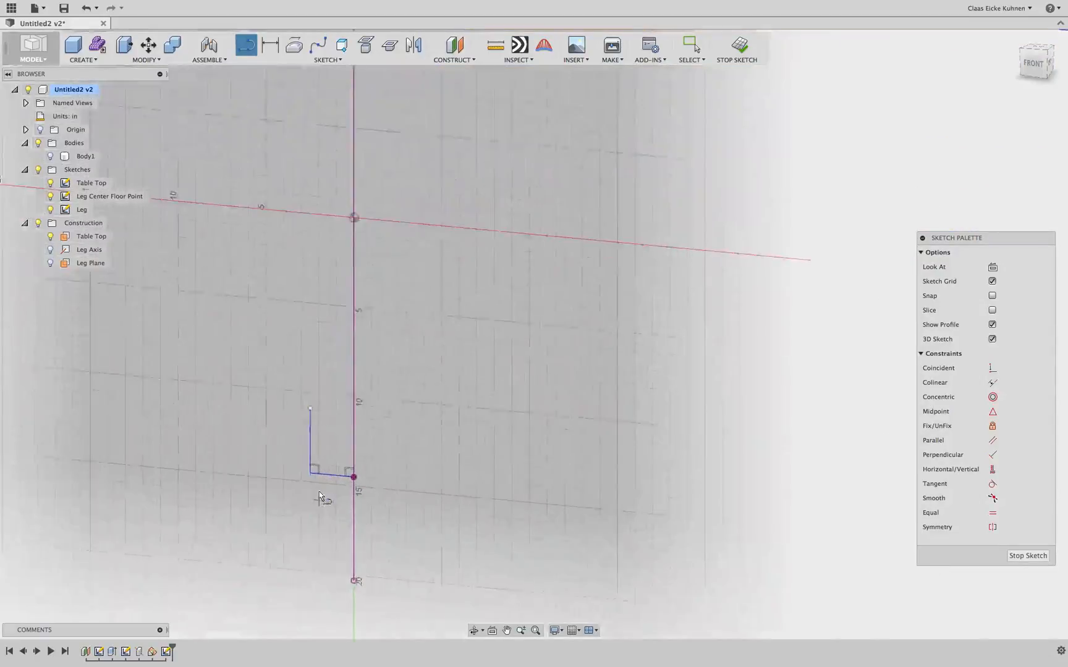
click(270, 45)
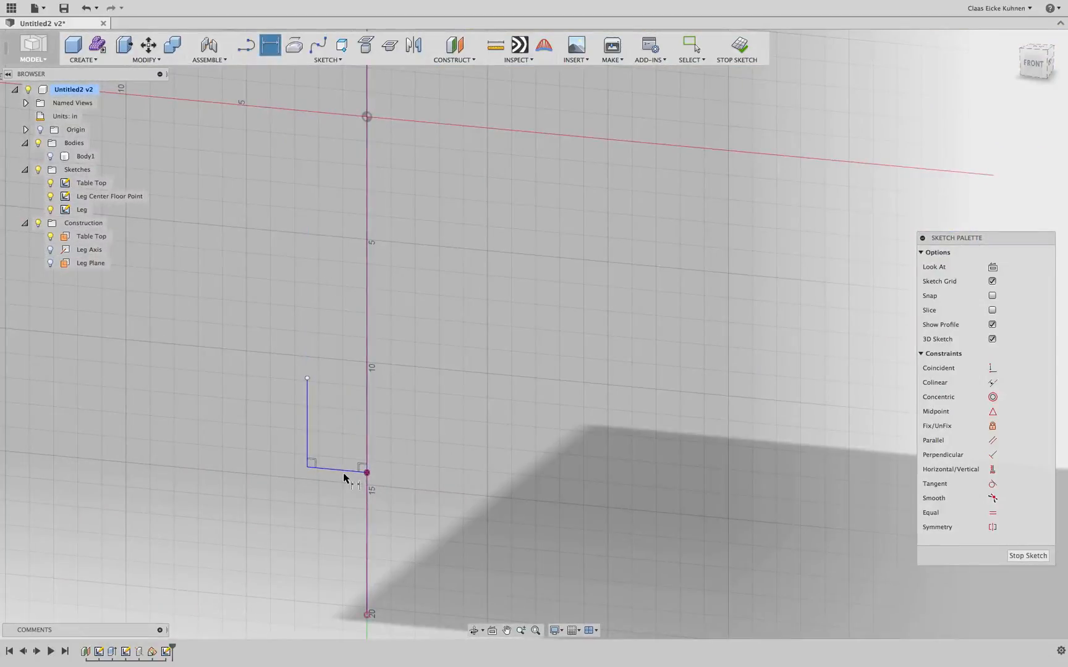
click(341, 481)
click(336, 519)
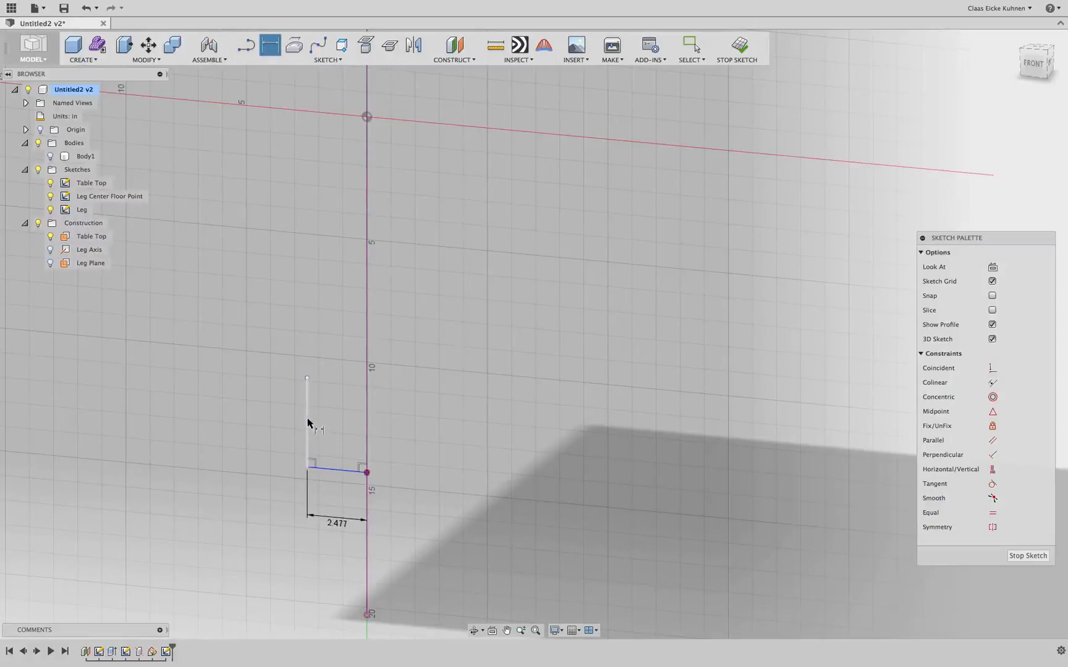
click(308, 424)
click(245, 414)
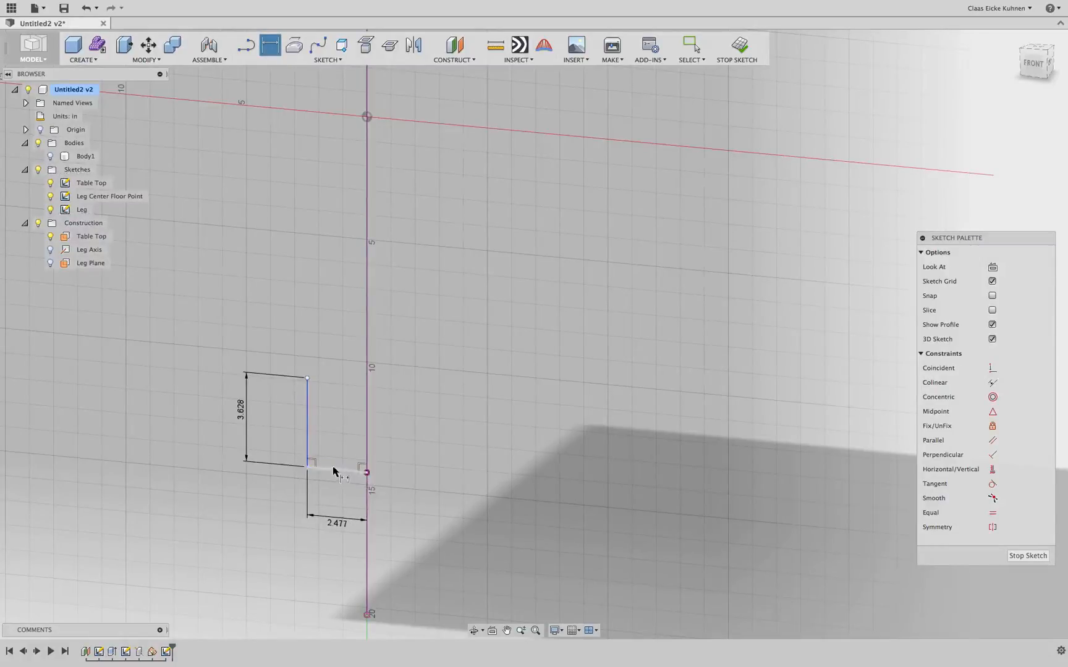
Add a driven angle dimension between the vertical and horizontal lines.
click(308, 413)
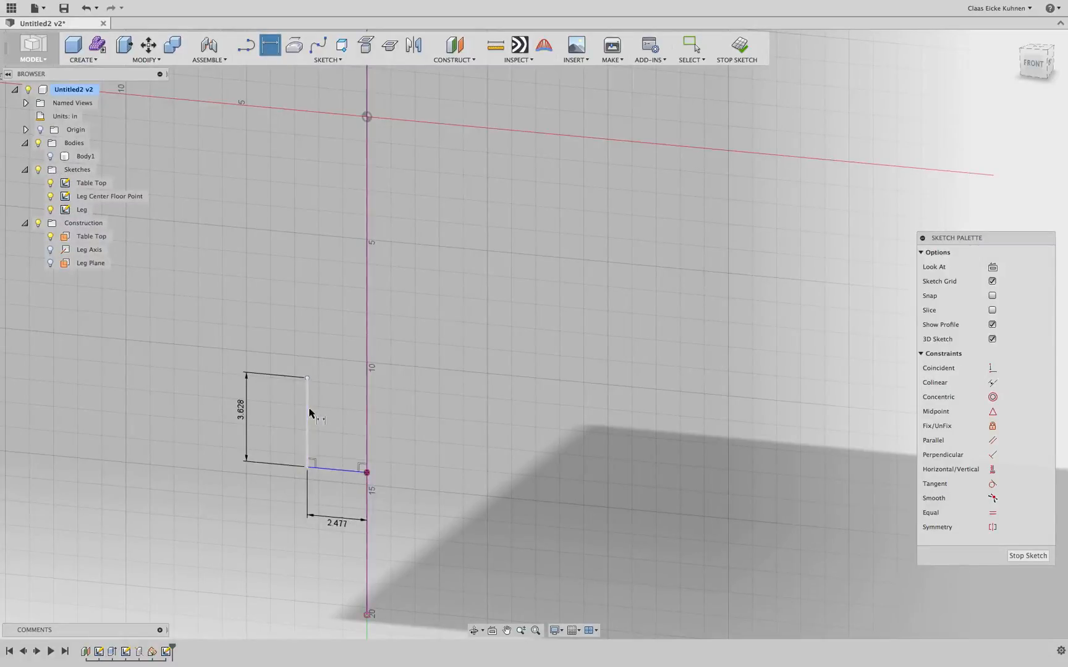
click(339, 475)
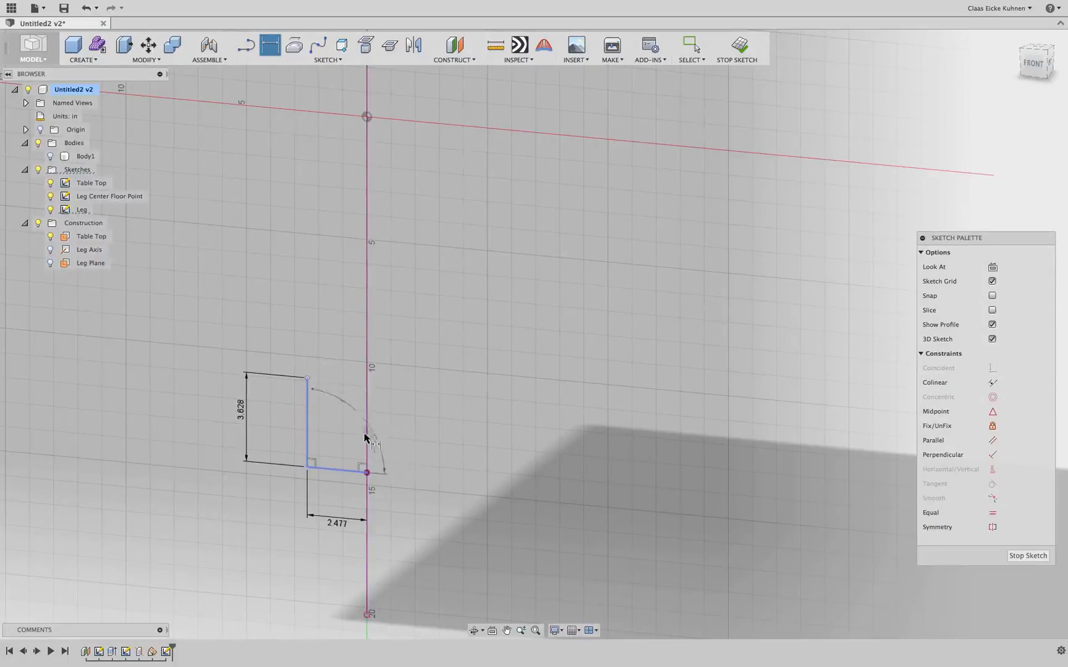
click(364, 440)
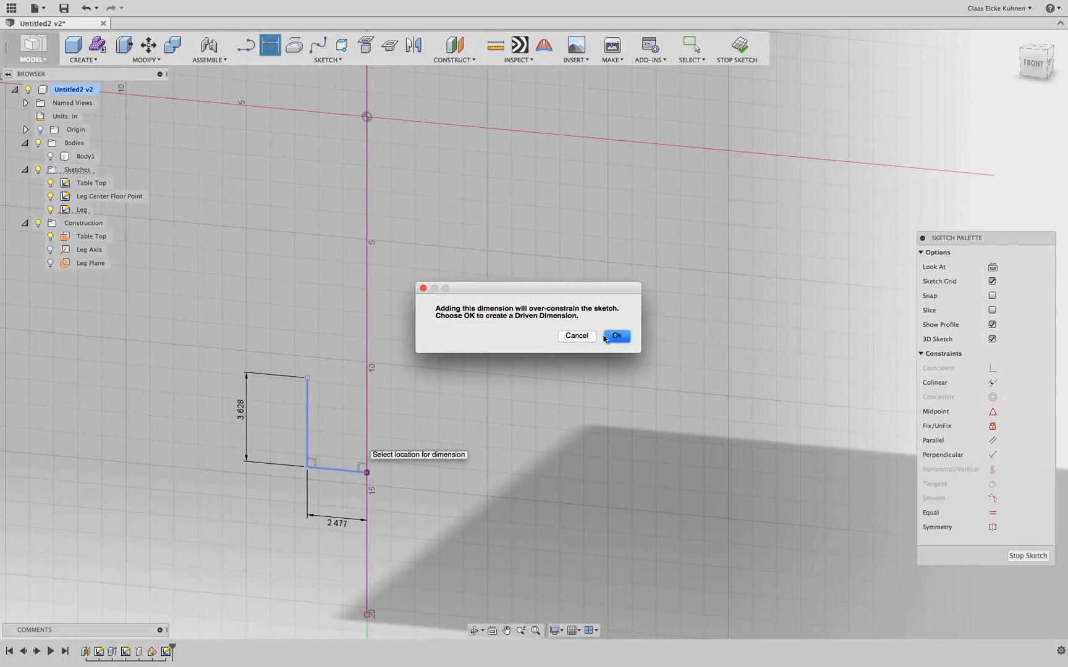
click(607, 338)
key(Escape)
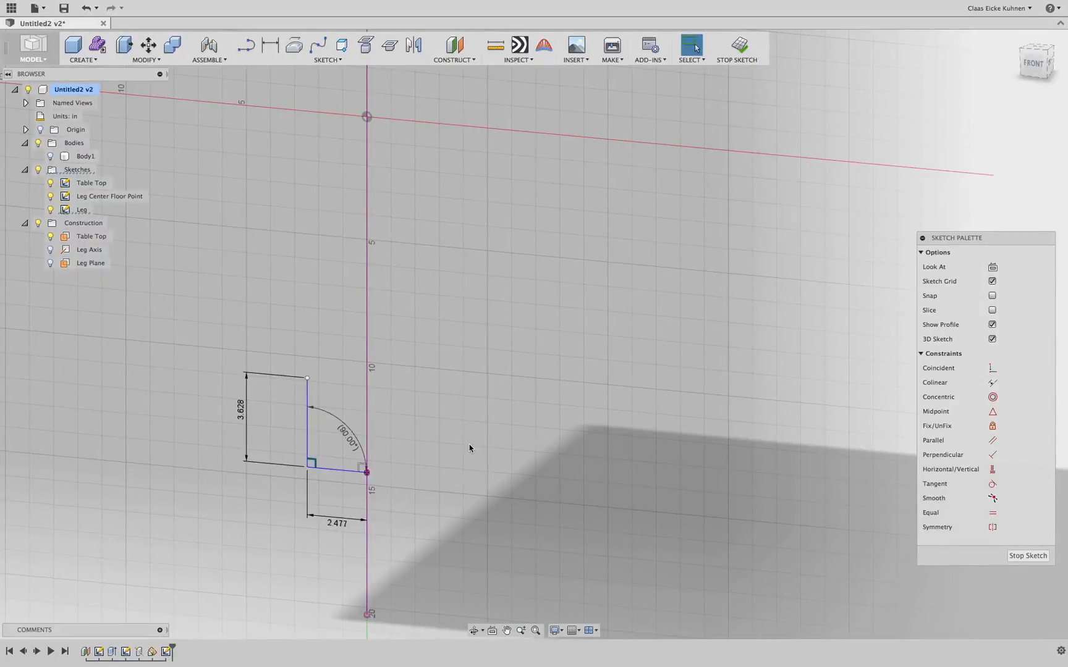
Delete the driven angle and the perpendicular constraint between the two lines, and dimension their angle as 110°.
click(339, 425)
key(Delete)
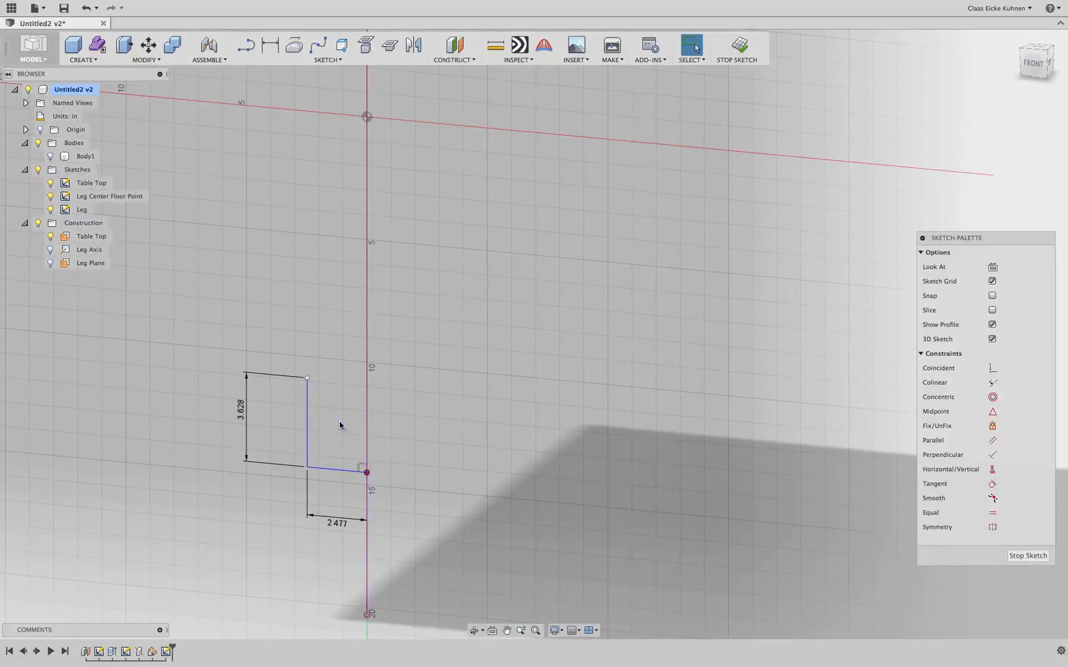
click(270, 44)
click(307, 415)
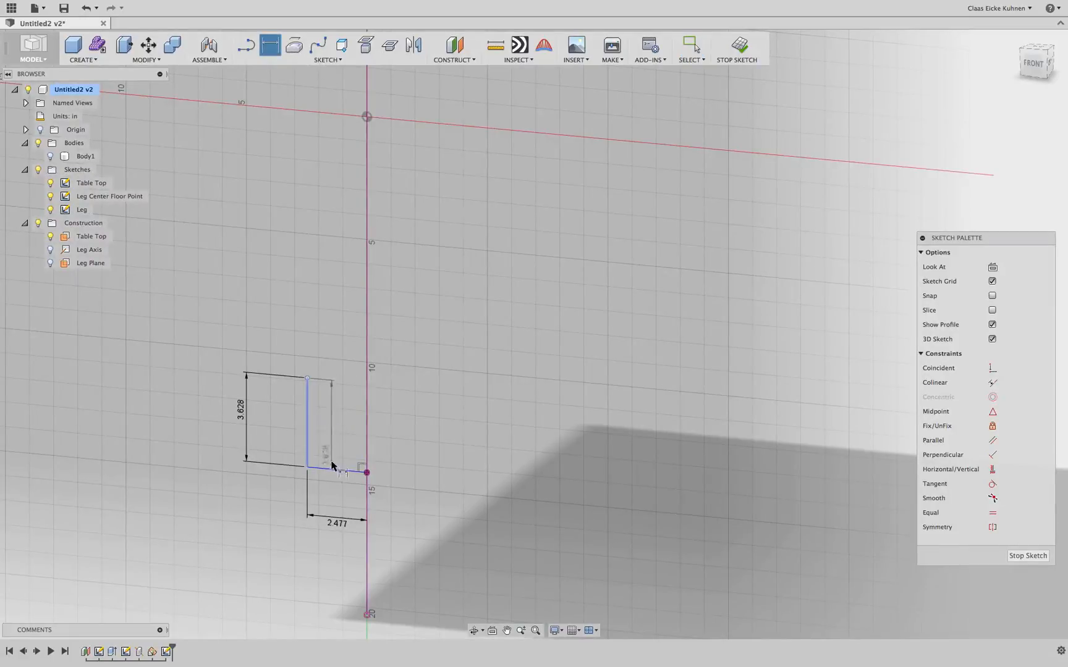
click(334, 470)
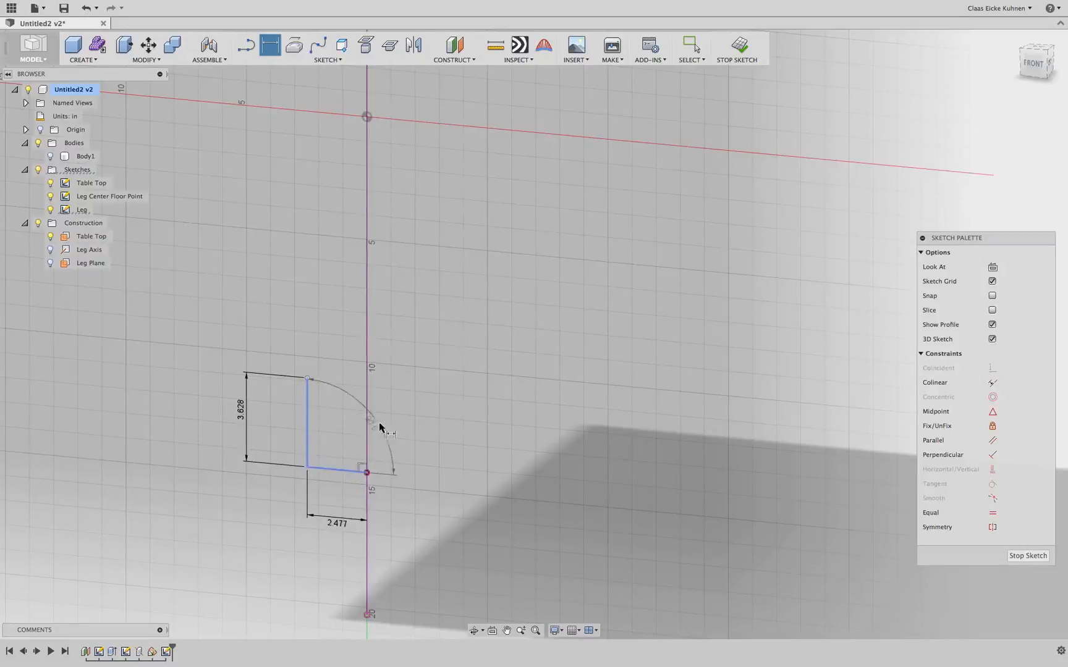
click(351, 435)
text(110)
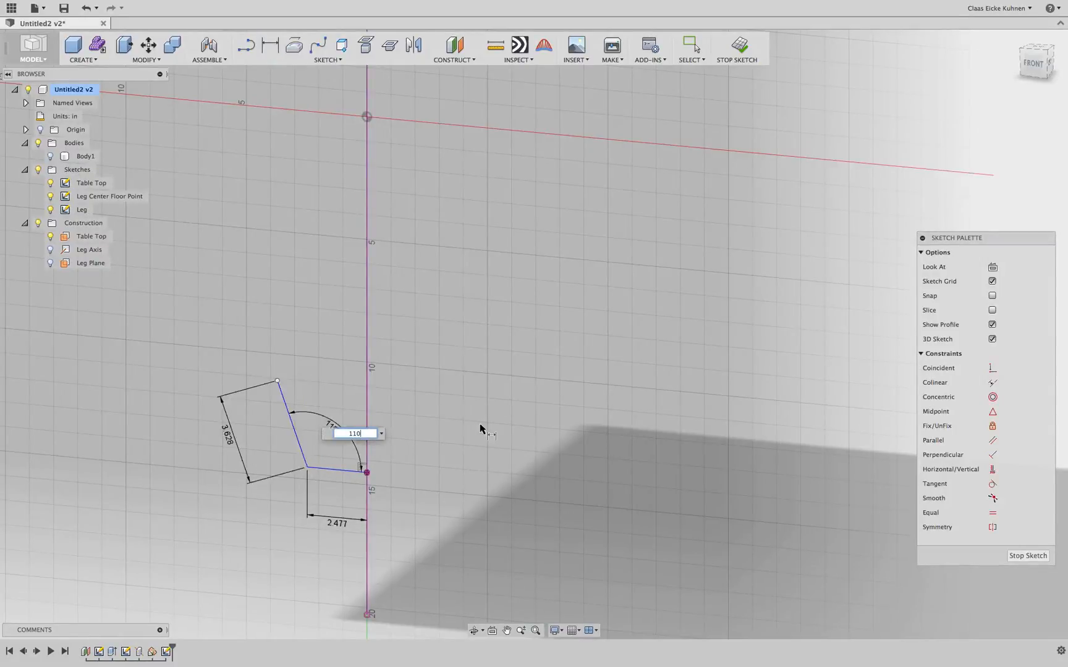
key(Return)
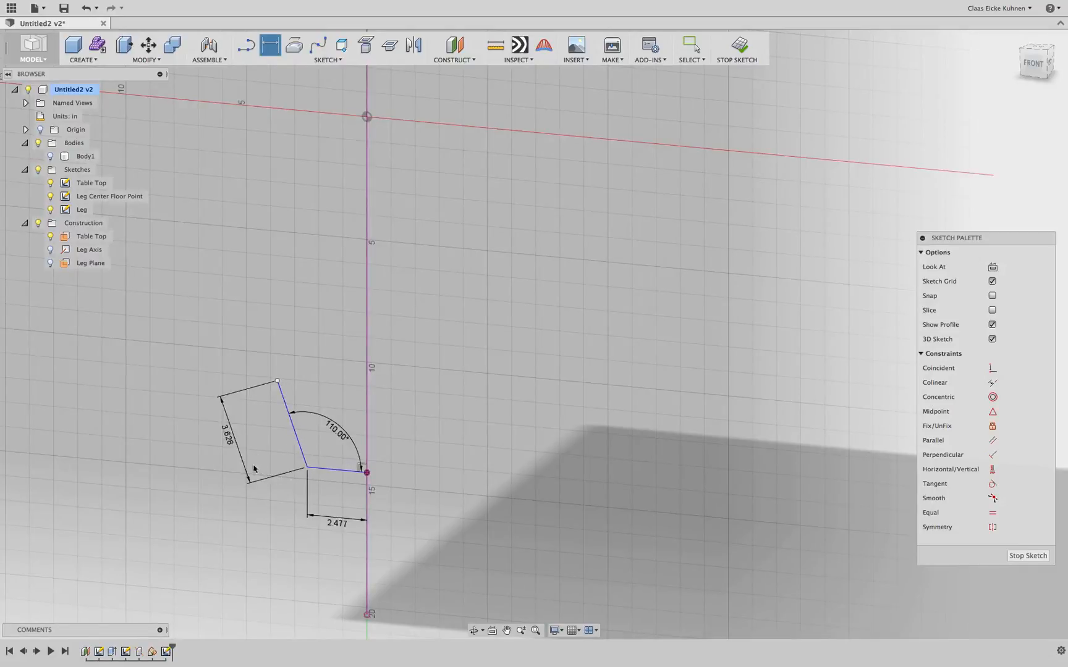
Set the slanted line's length to 4 in and the horizontal line's length to 2 in.
double_click(228, 437)
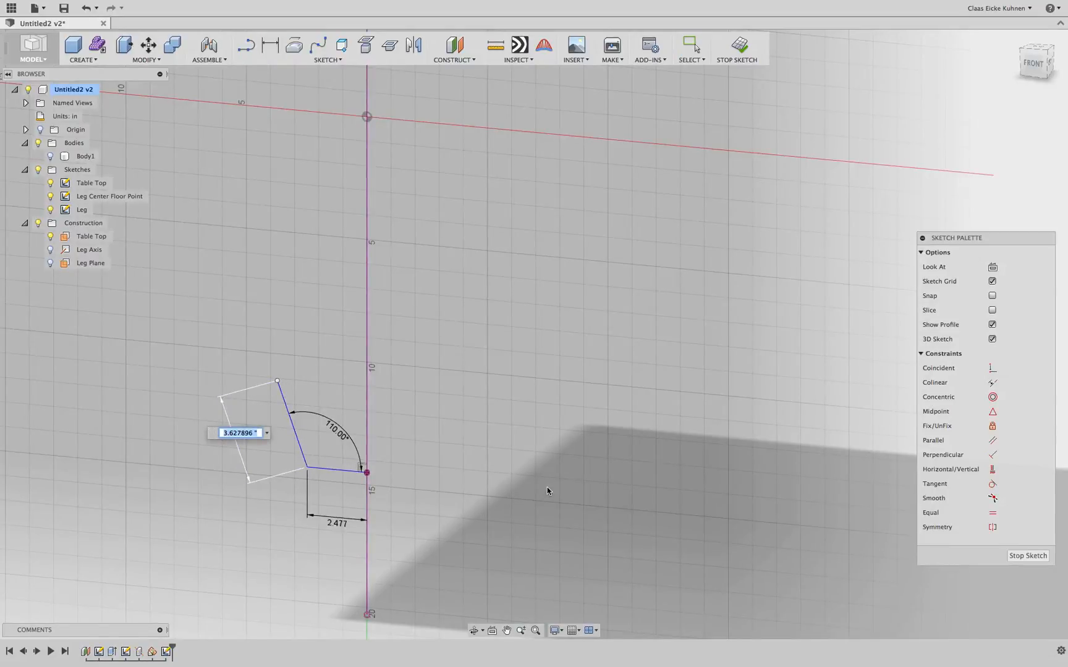
text(4)
key(Return)
key(Escape)
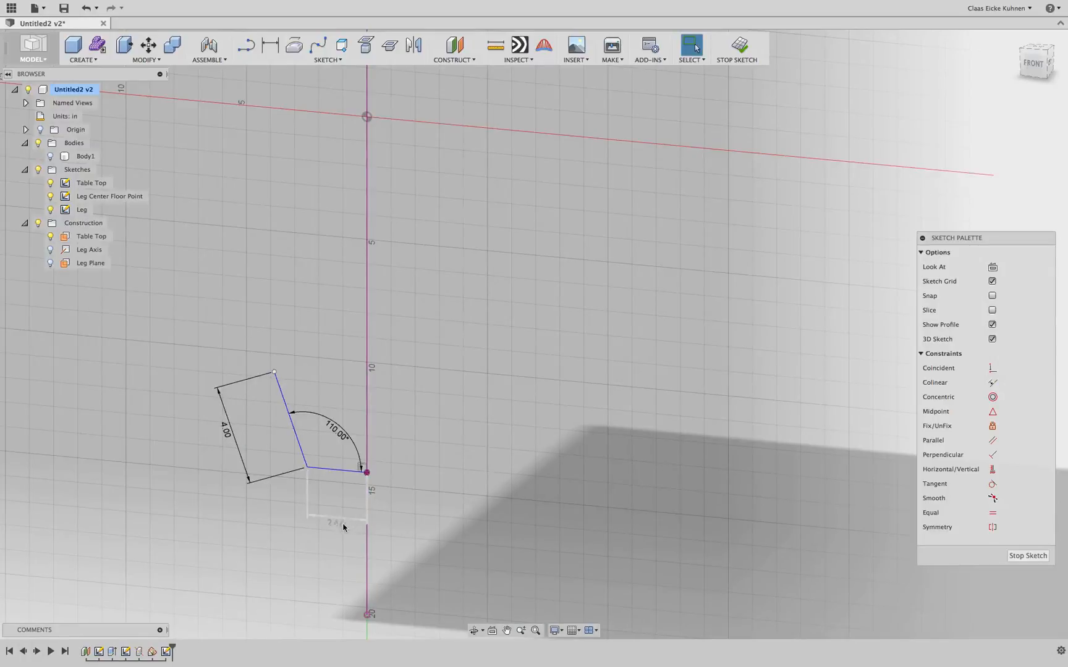
double_click(339, 526)
text(2)
key(Return)
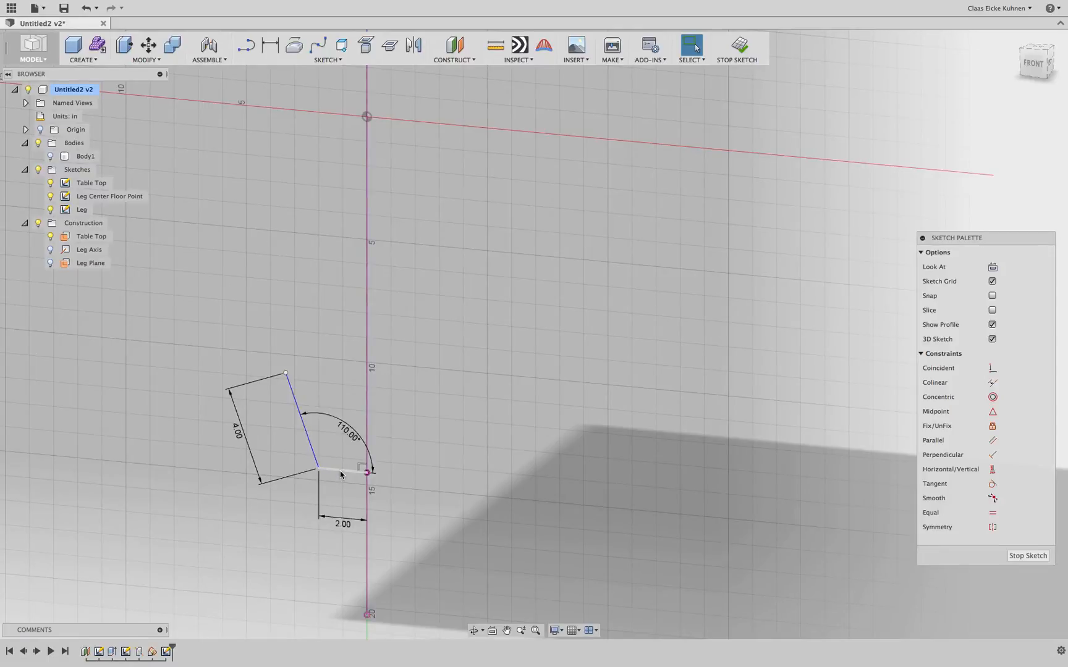
Set the bottom horizontal line's length to 1 in and the angle between it and the slanted line to 100°.
scroll(339, 474, down, 5)
scroll(629, 272, down, 3)
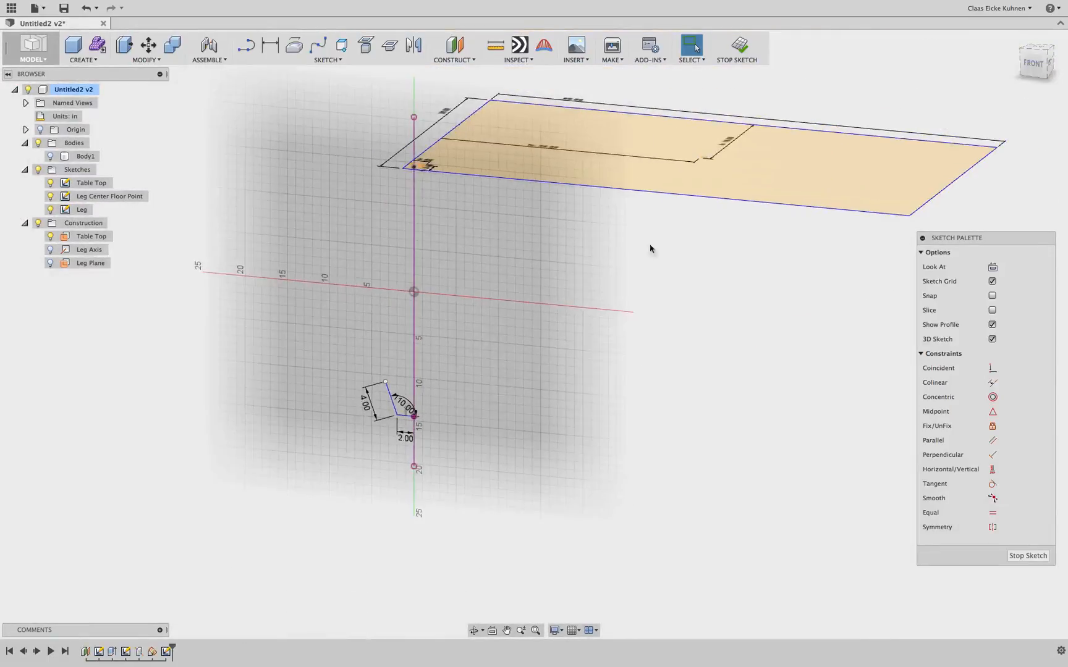
click(1035, 66)
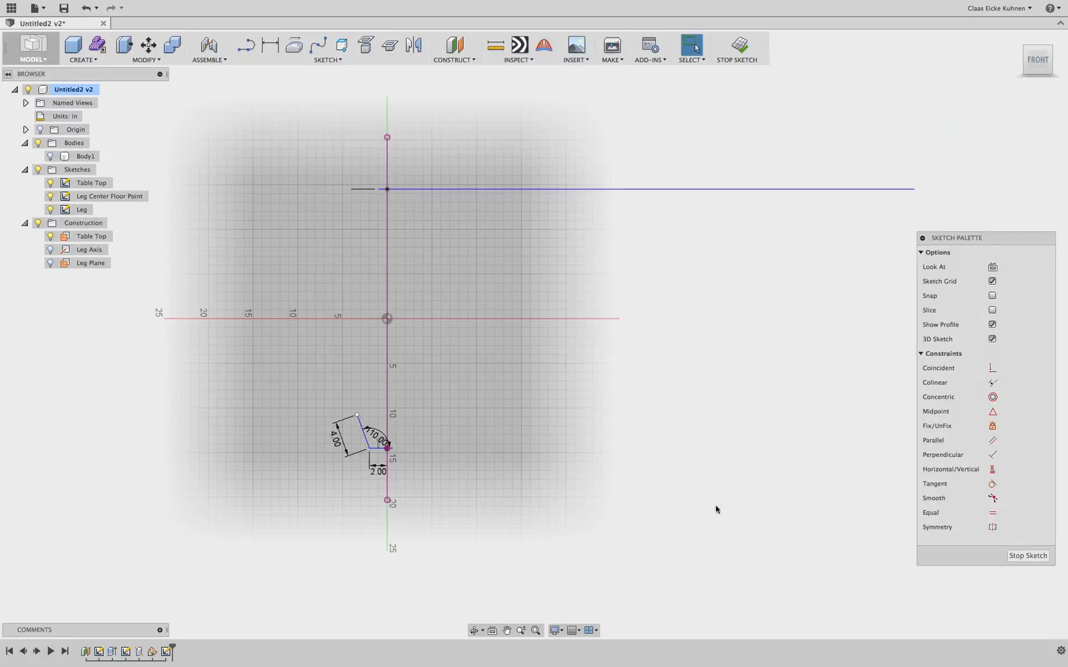
scroll(412, 434, down, 2)
scroll(398, 427, up, 3)
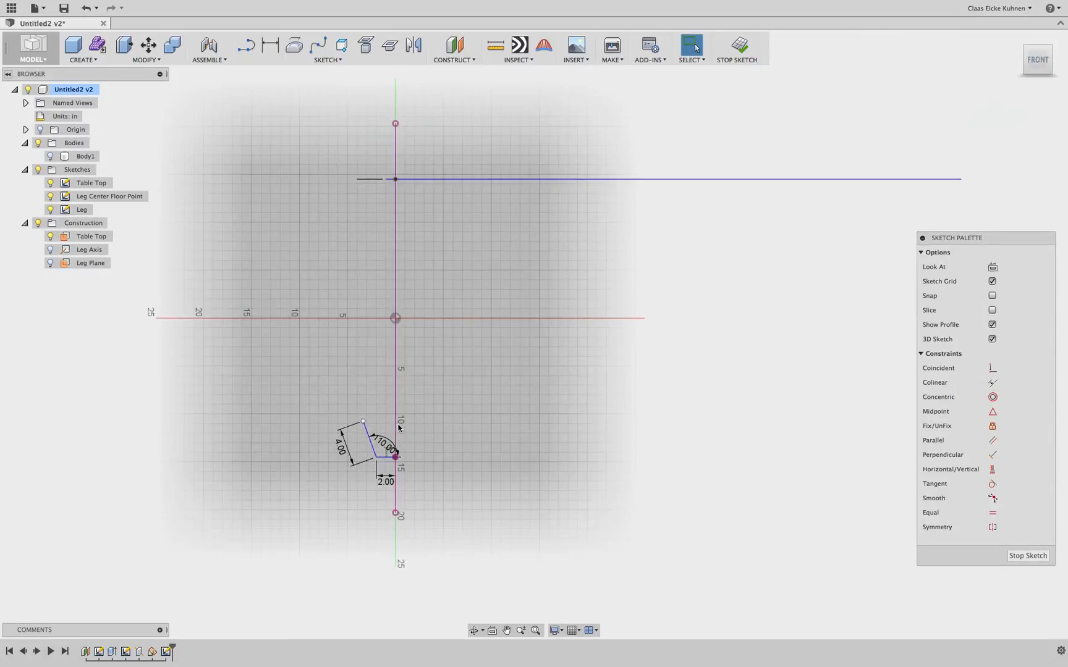
scroll(399, 428, up, 2)
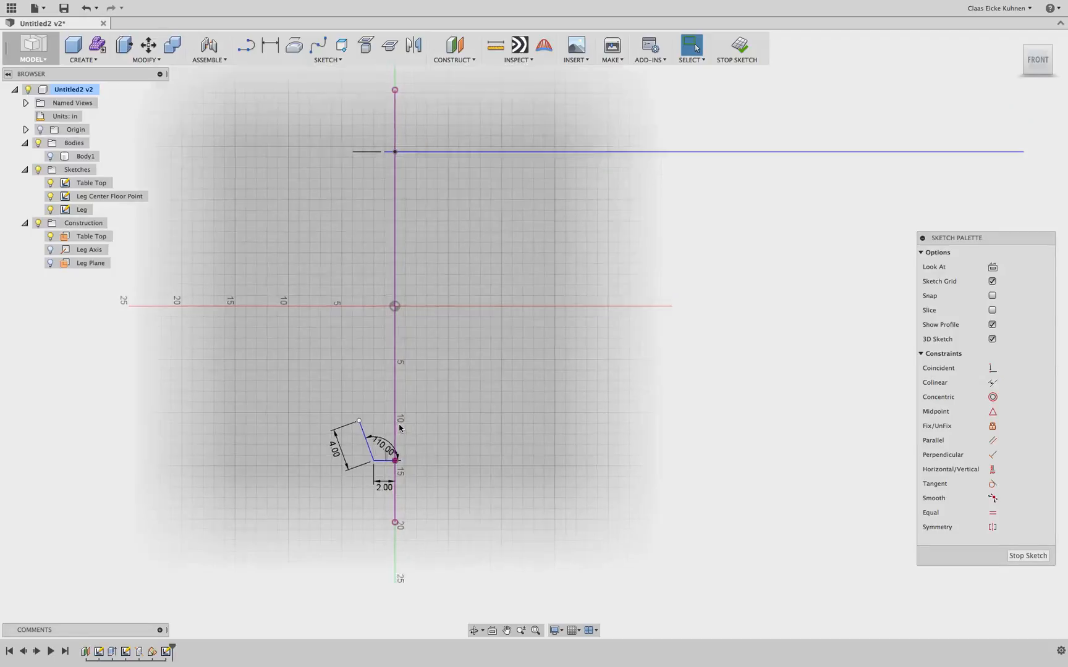
double_click(382, 493)
text(1)
key(Return)
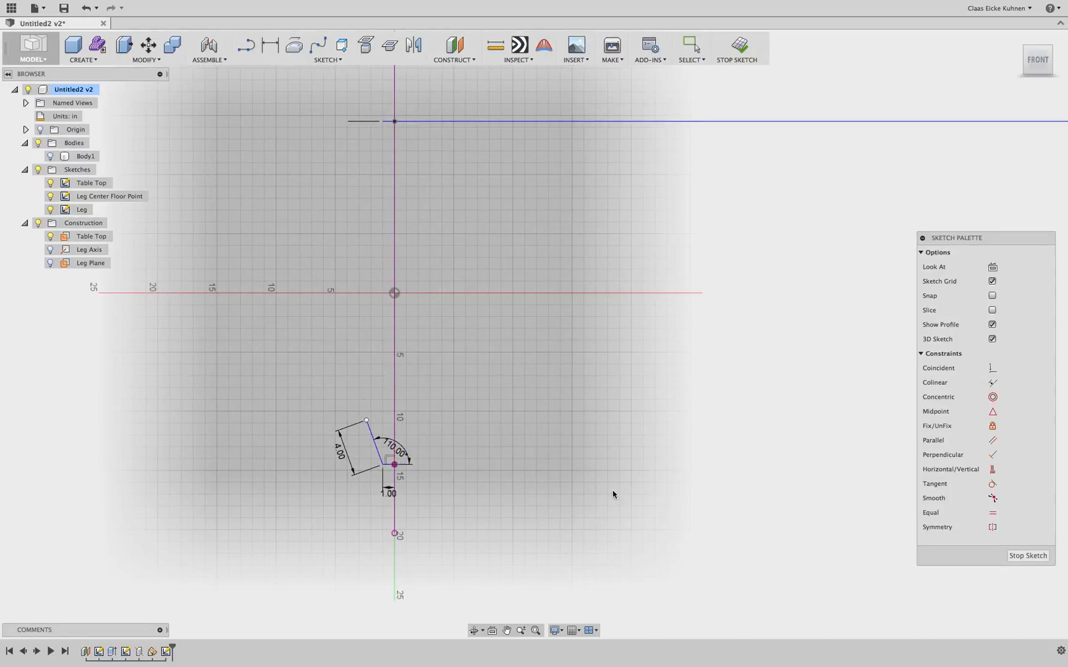
click(526, 473)
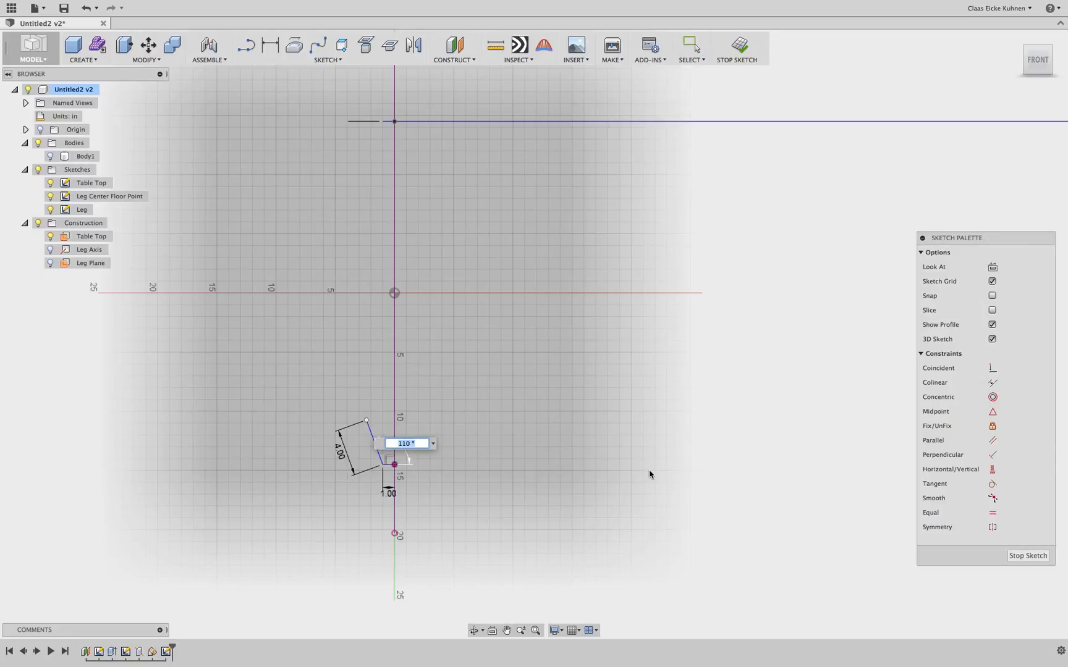
text(100)
key(Return)
Hide the Table Top and Leg Center Floor Point sketches so that only the Leg sketch is shown.
middle_drag(517, 335, 518, 381)
drag(1028, 75, 1008, 79)
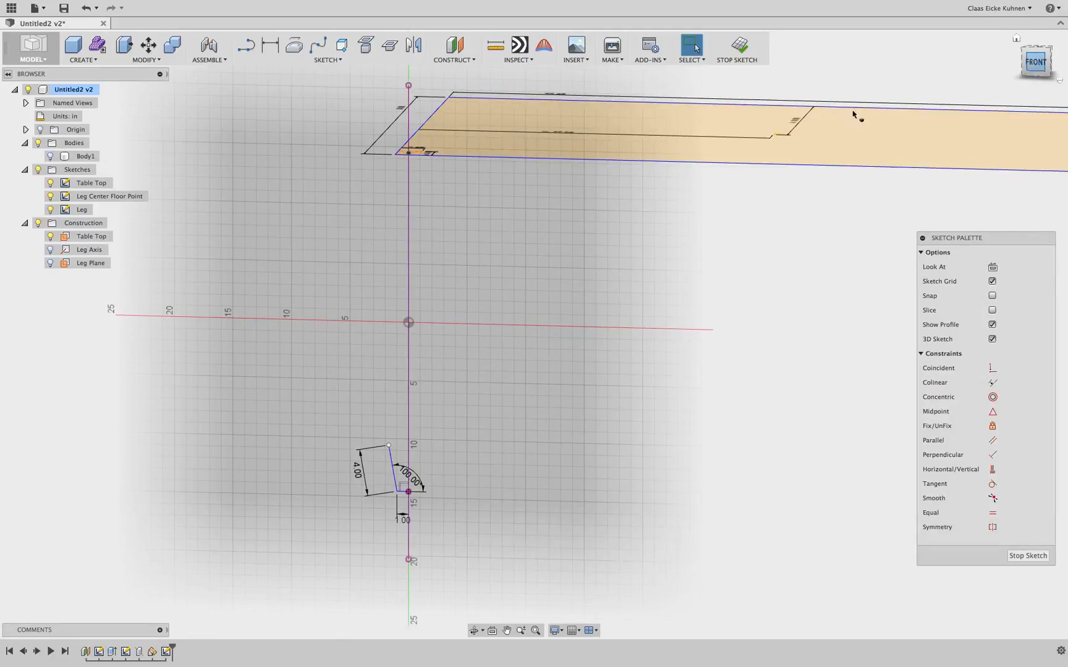
click(52, 186)
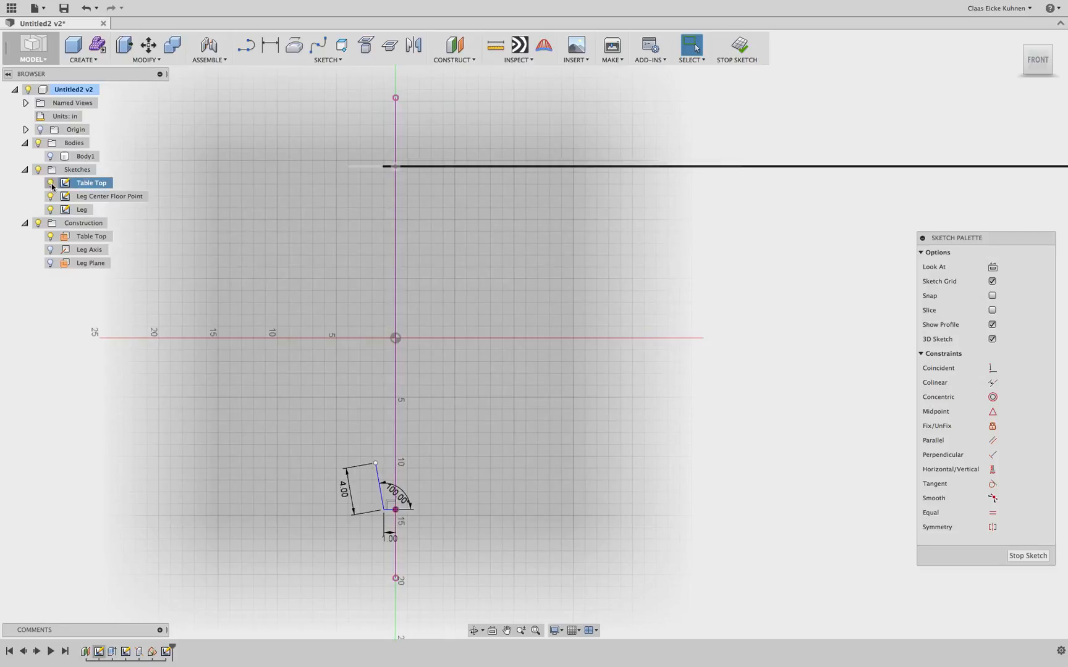
click(53, 187)
click(52, 197)
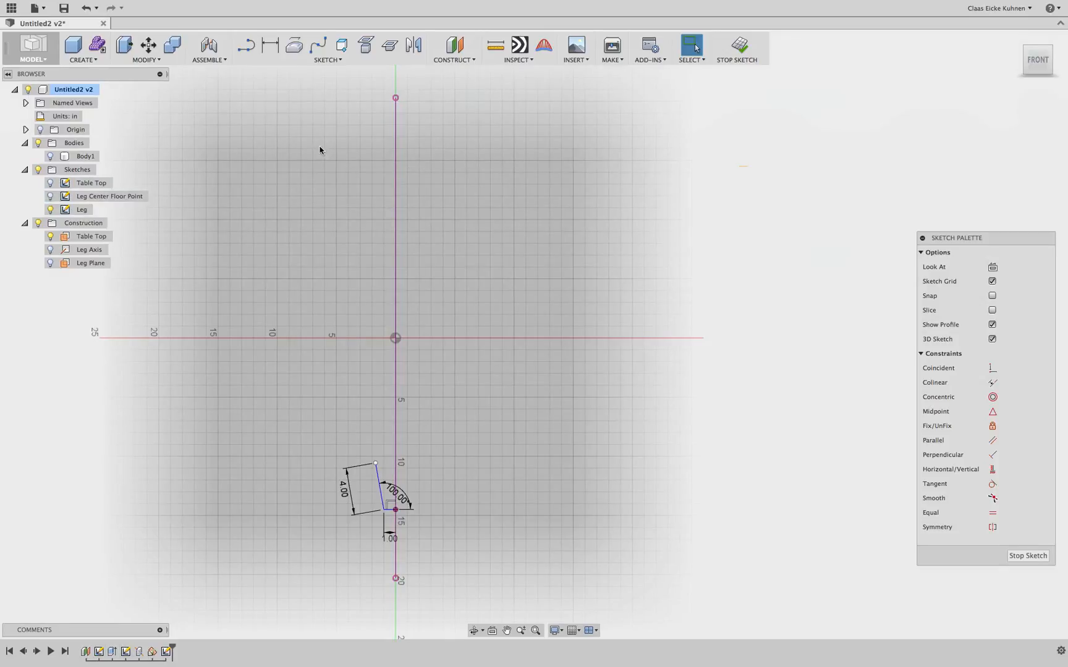
Sketch a horizontal line about 2.6 in long from the upper part of the vertical axis line, continued by a downward line about 3.9 in long.
click(247, 46)
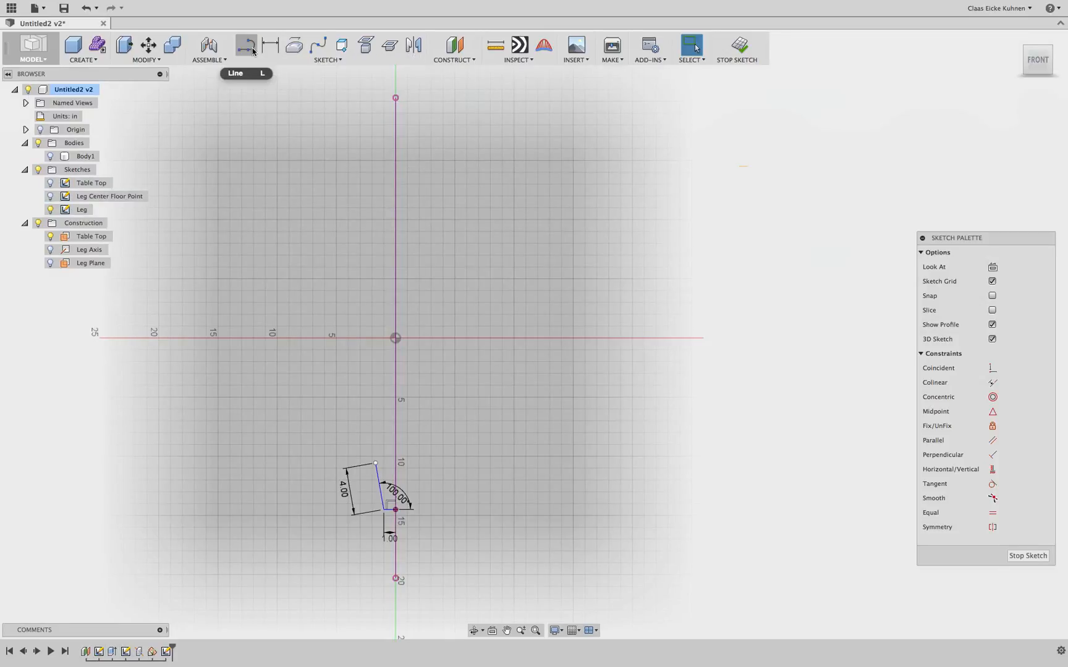
click(396, 175)
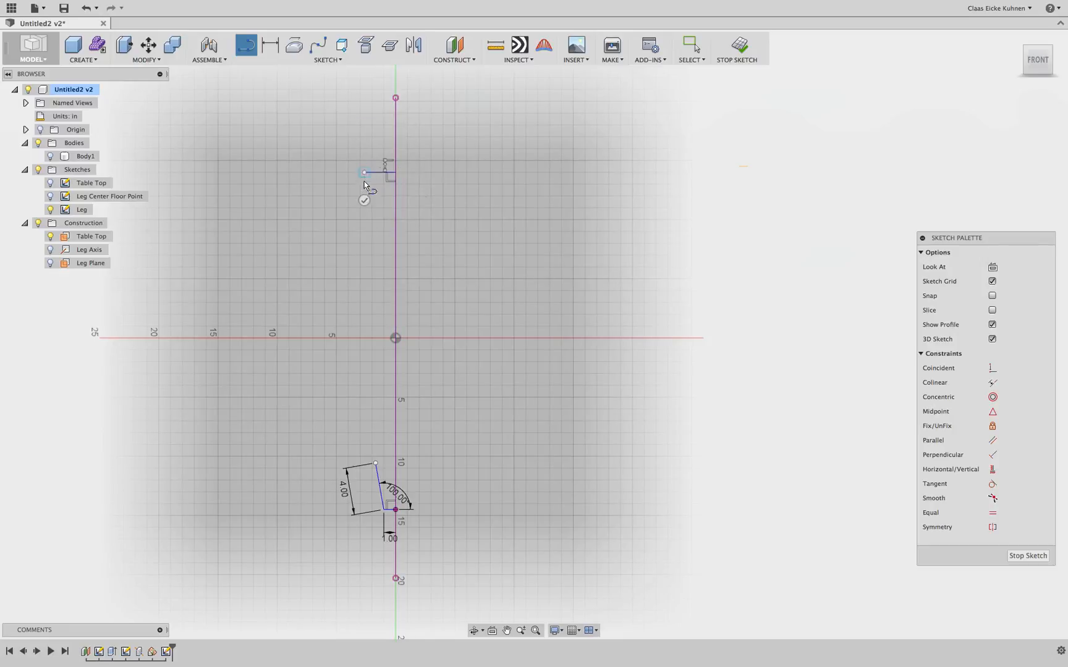
double_click(364, 218)
key(Escape)
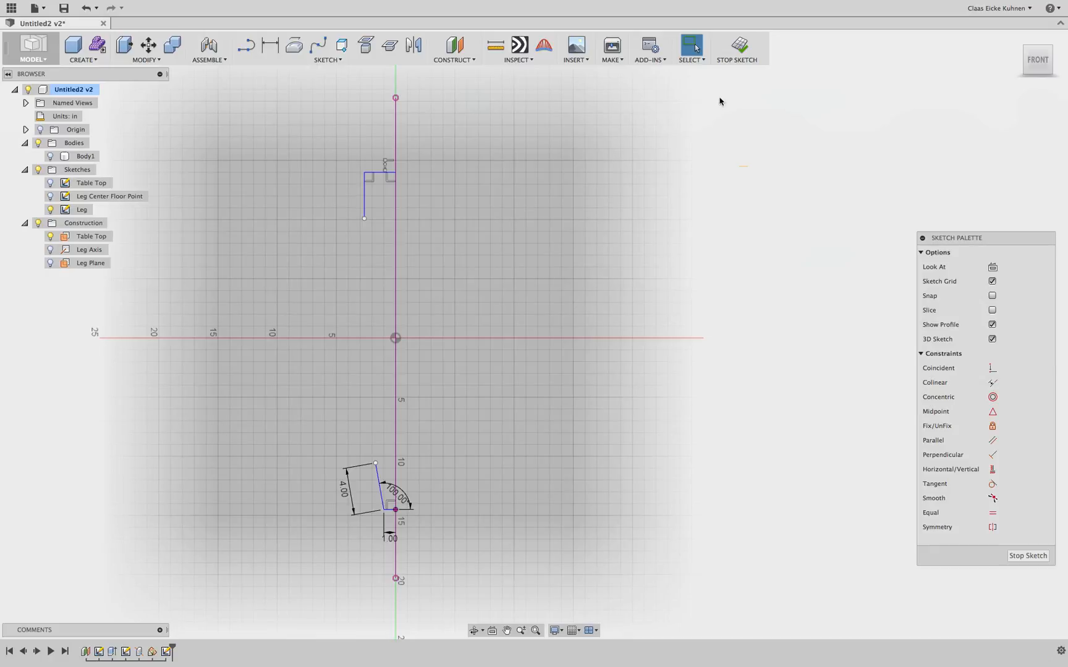
Leave the Leg sketch and check the offset distance of the Table Top construction plane without changing it.
click(739, 45)
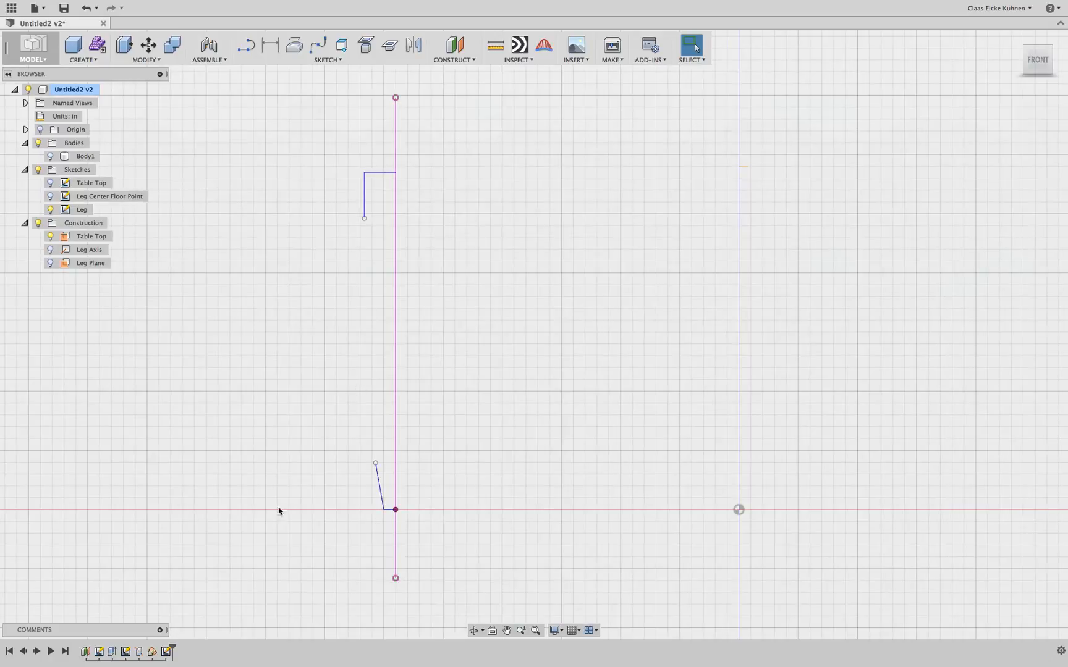
right_click(87, 651)
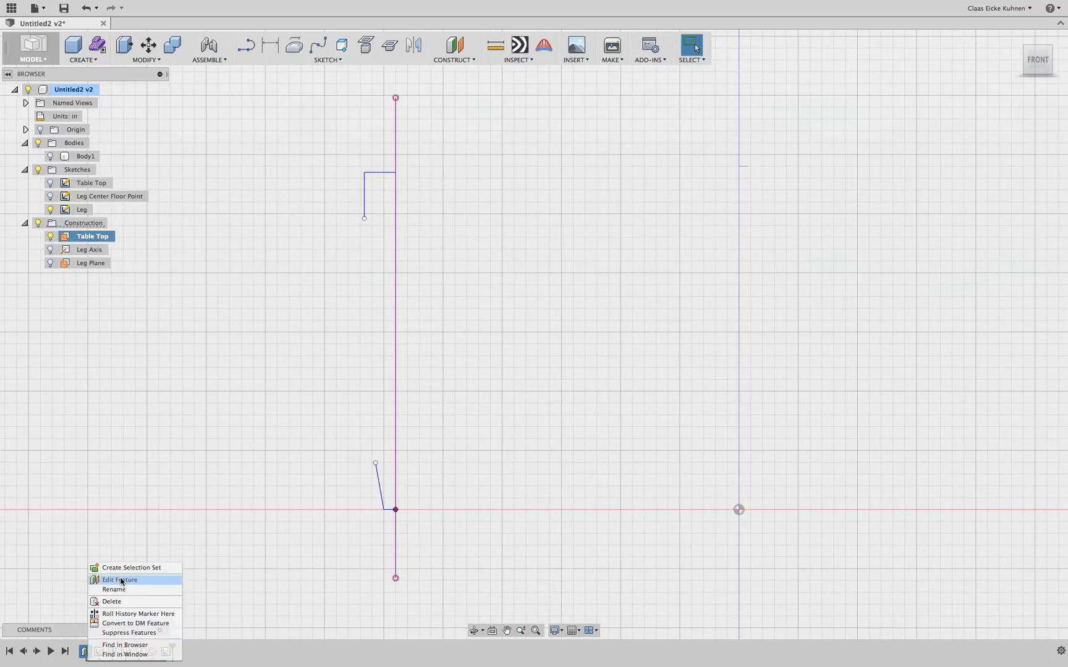
click(121, 581)
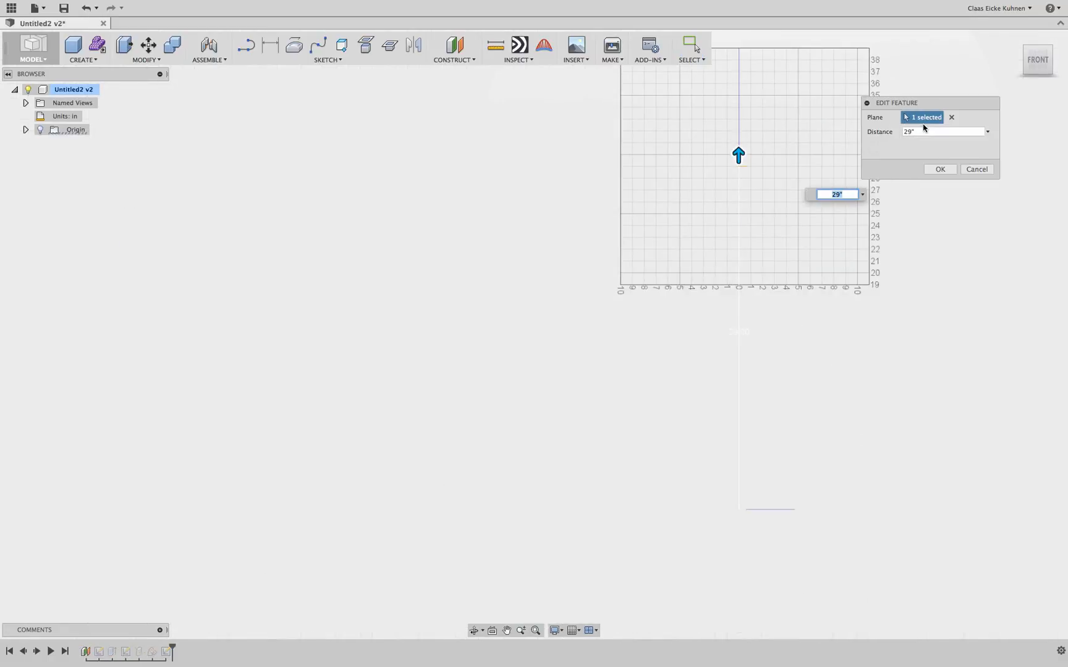
click(975, 169)
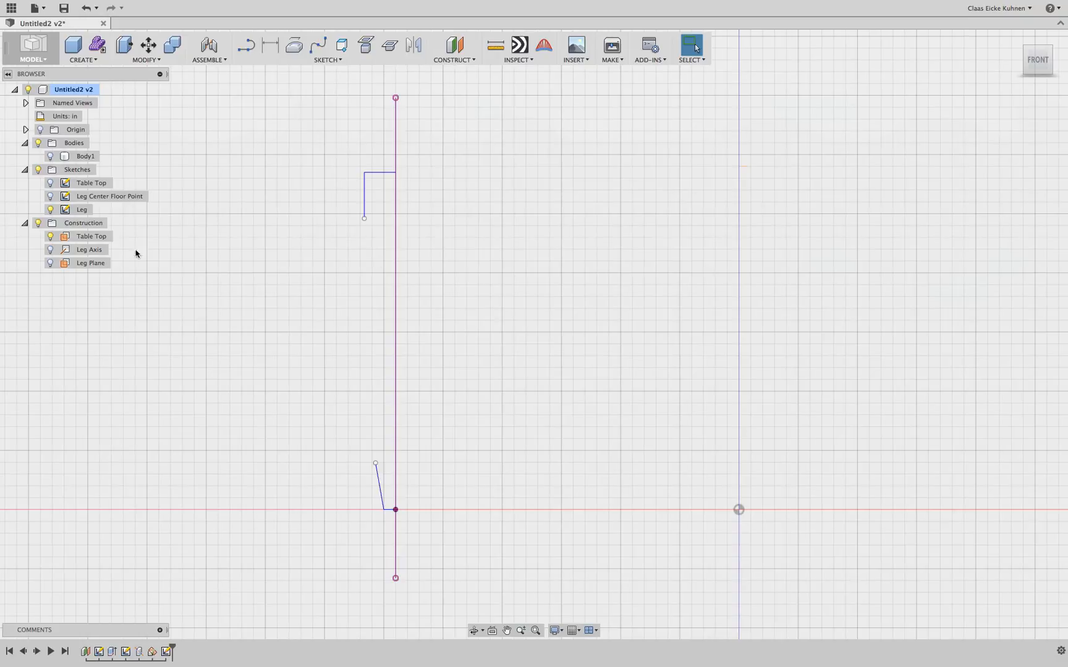
Reopen the Leg sketch and dimension the height from the floor point to the upper line's endpoint on the axis as d1.
double_click(81, 210)
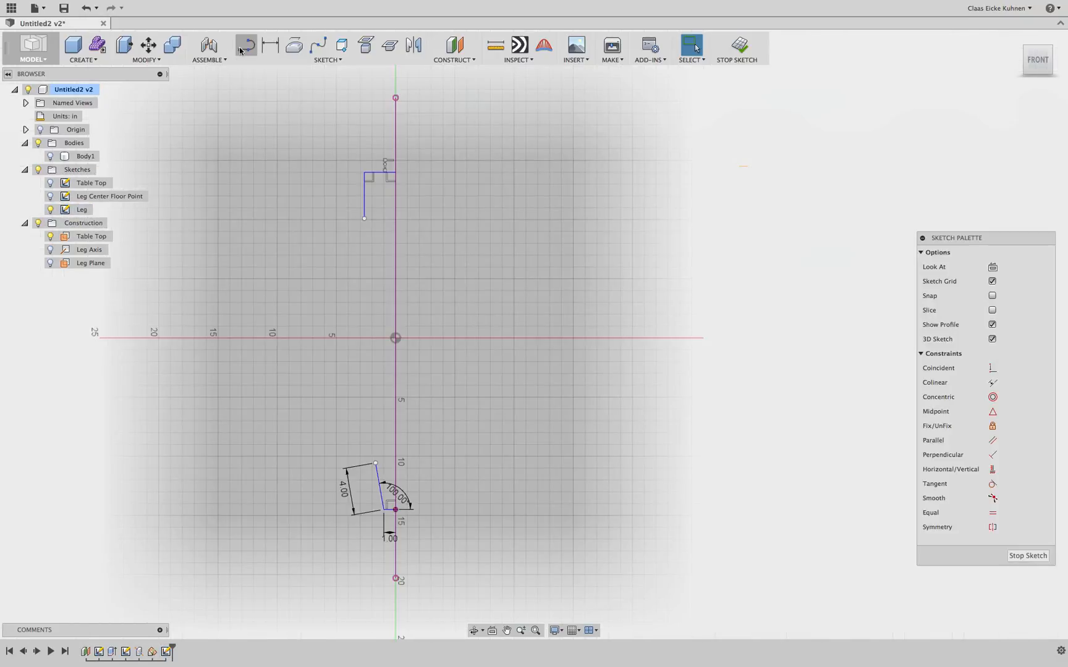
click(270, 45)
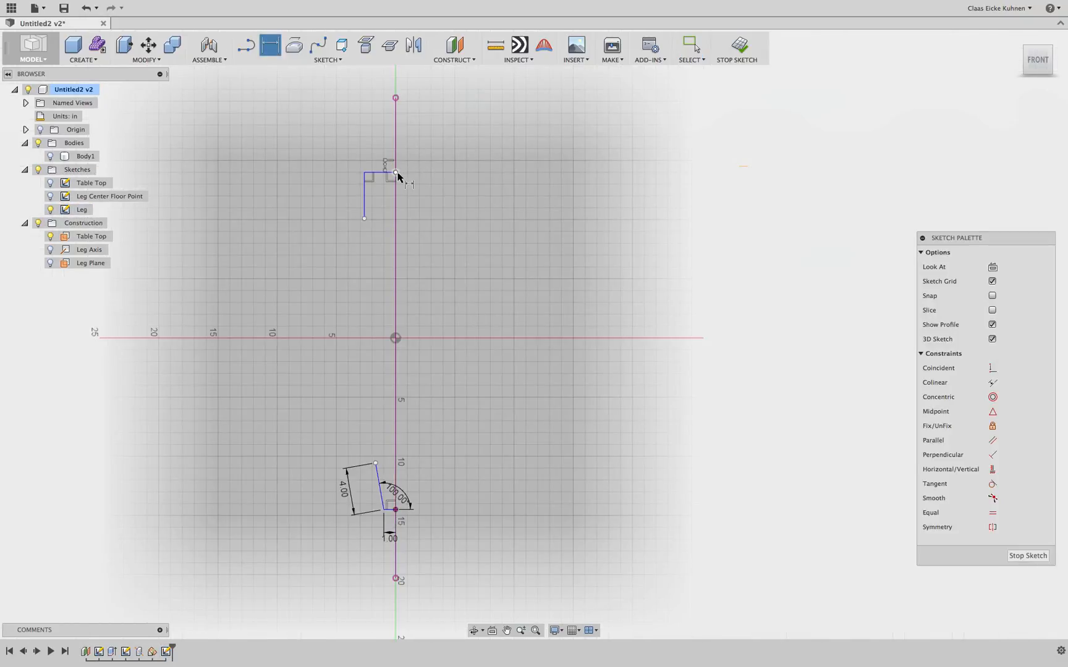
click(396, 174)
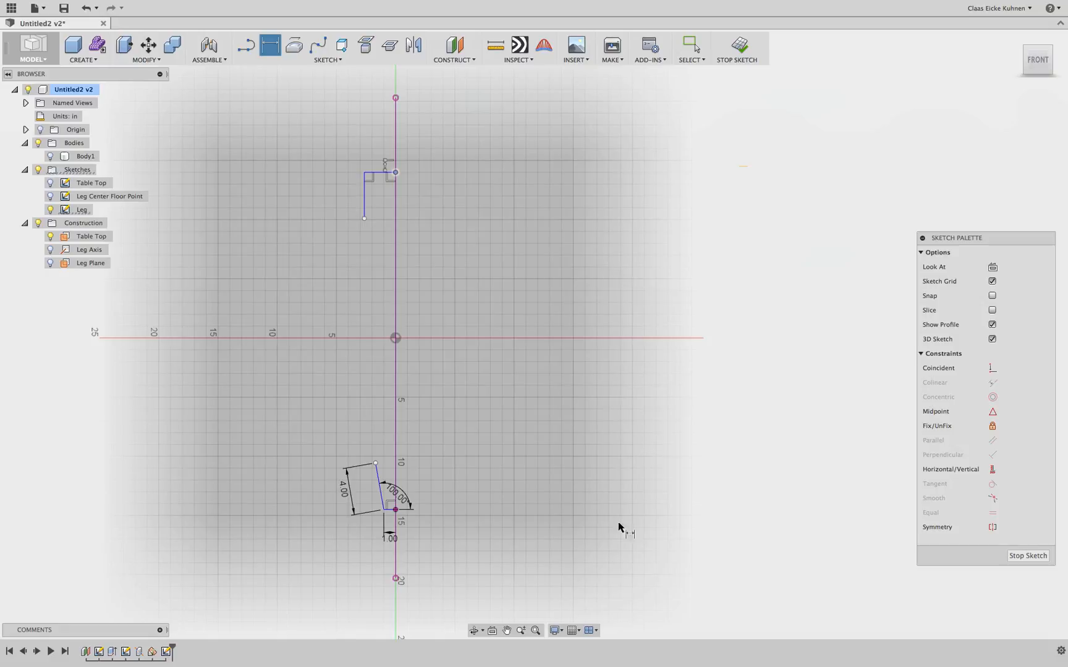
click(396, 511)
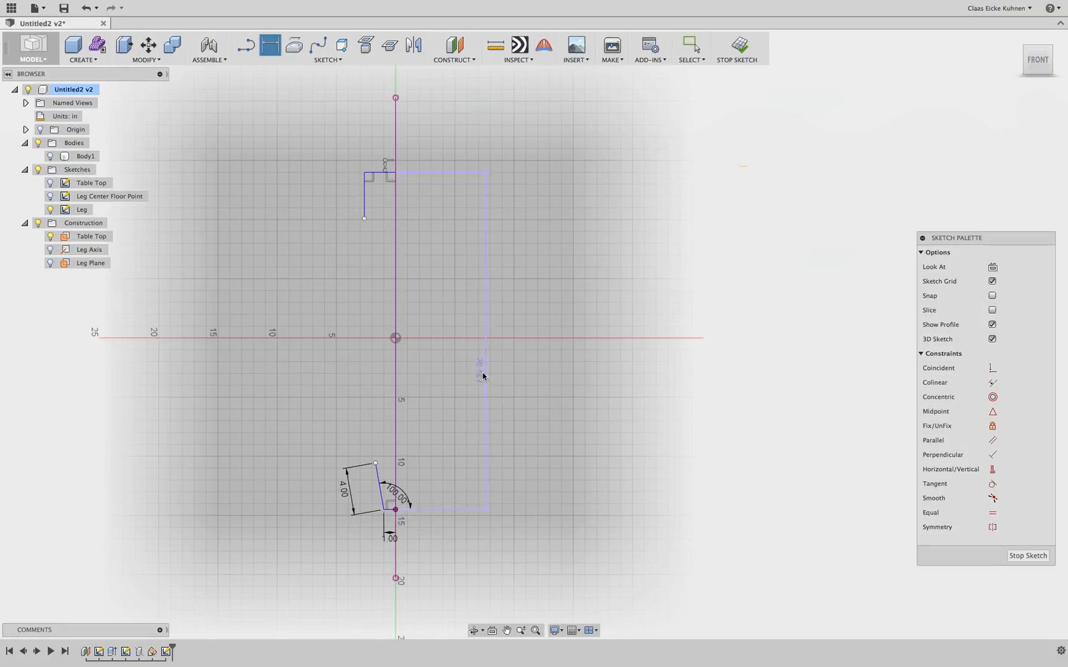
click(482, 376)
text(d1)
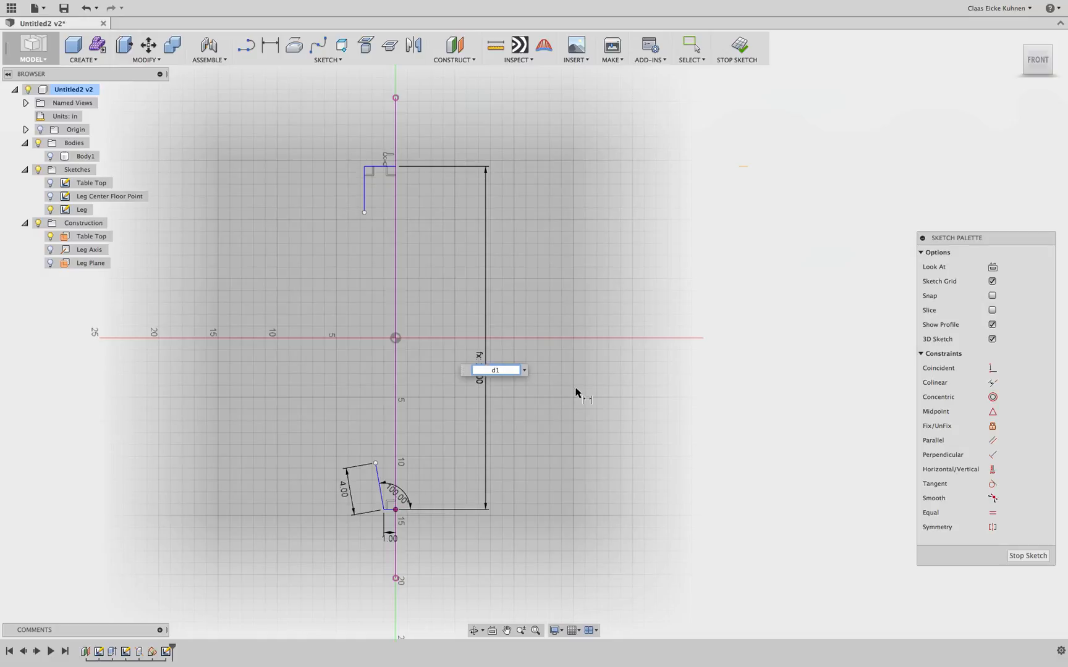
key(Return)
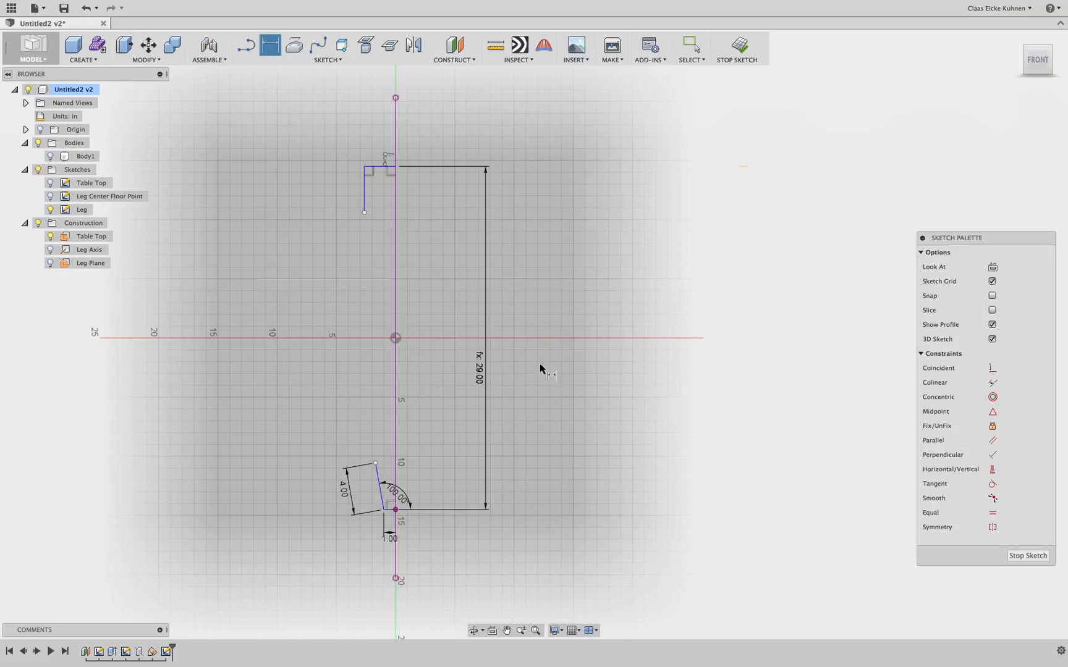
Dimension the lengths of the upper horizontal line and the upper vertical line, keeping their drawn sizes.
scroll(410, 185, up, 2)
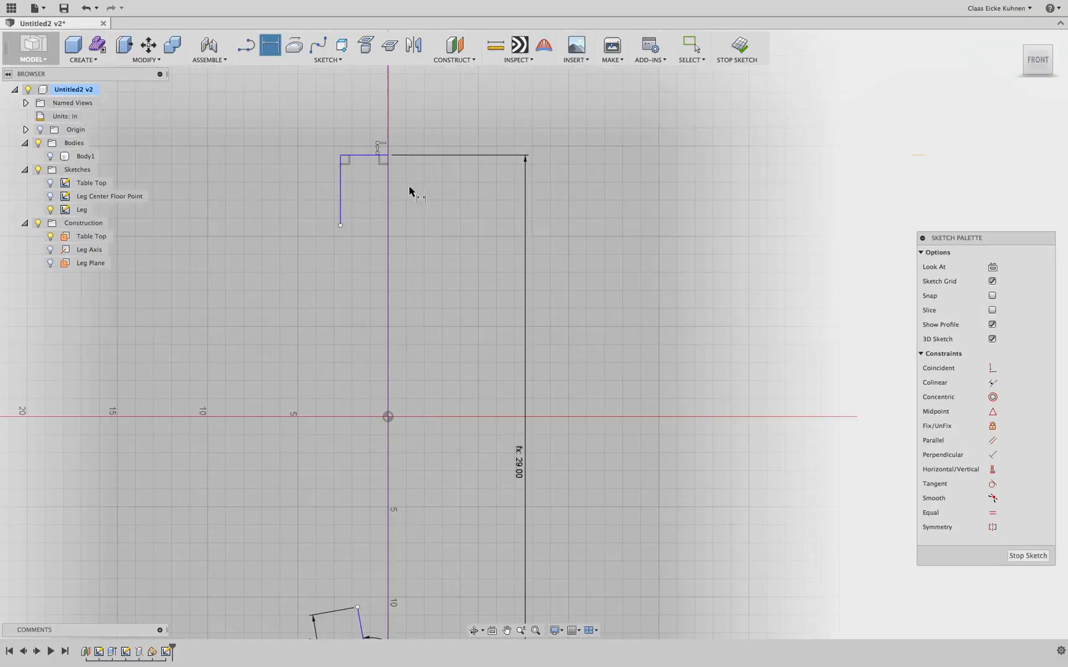
click(366, 156)
click(362, 131)
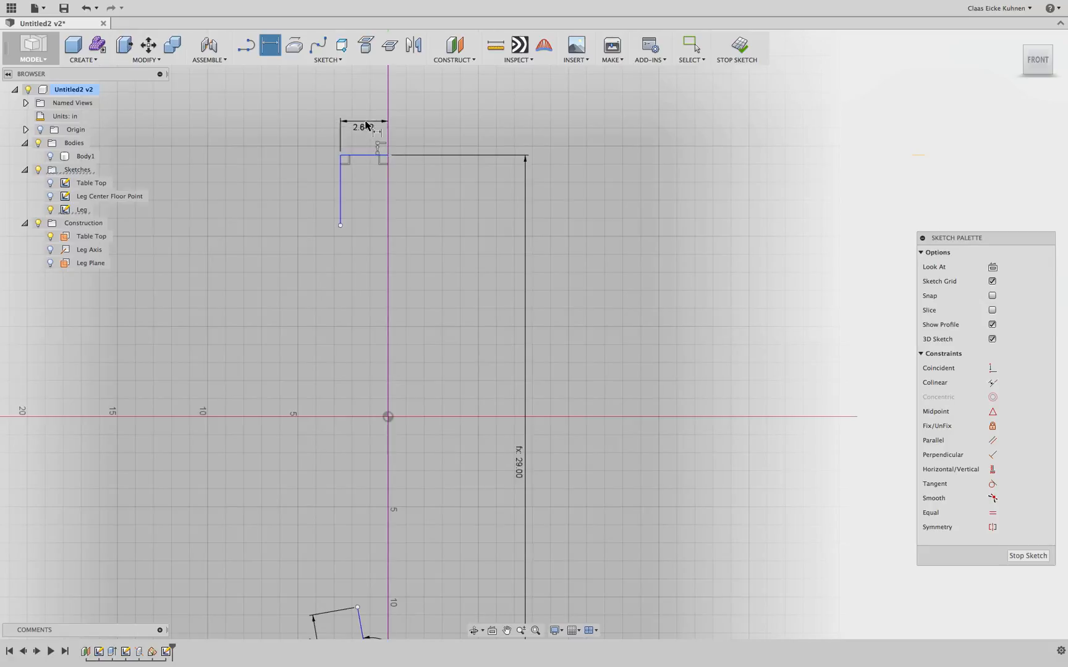
click(342, 198)
click(295, 194)
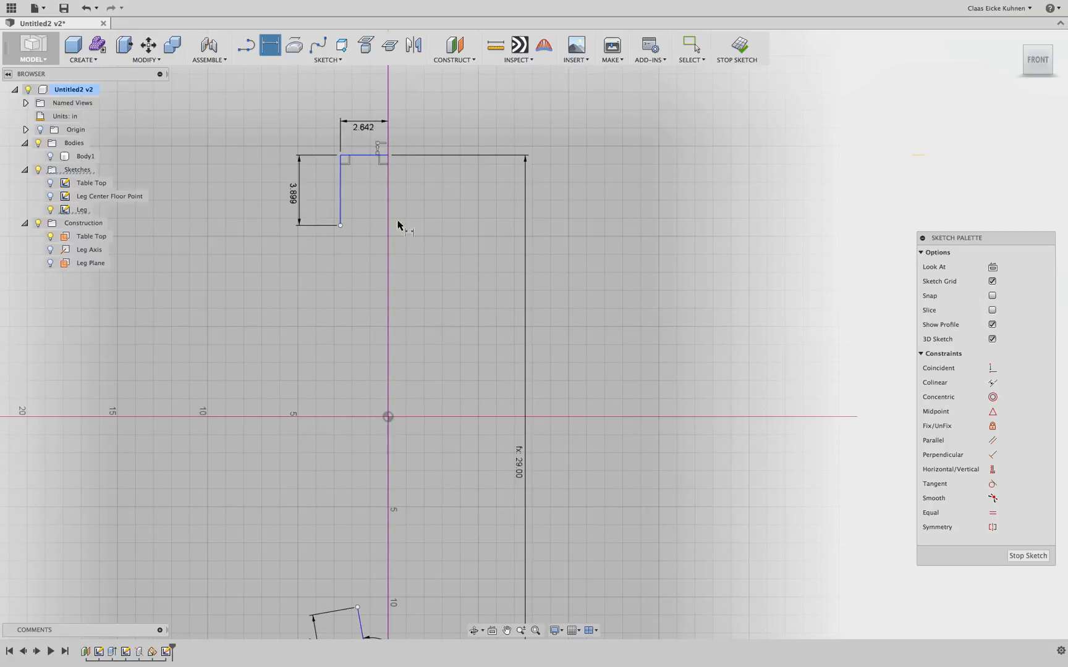
Draw a wavy fit-point spline from the upper vertical line's lower end through three intermediate points to the slanted line's top end.
scroll(431, 200, down, 3)
scroll(432, 200, up, 3)
middle_drag(405, 260, 373, 198)
click(319, 45)
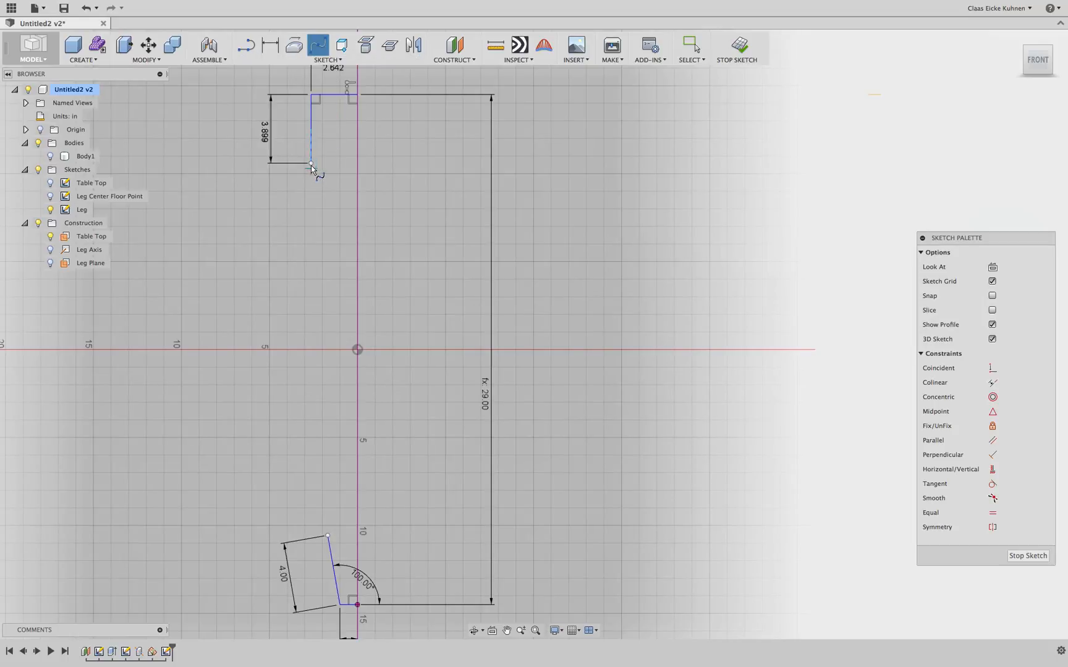
click(347, 217)
click(310, 345)
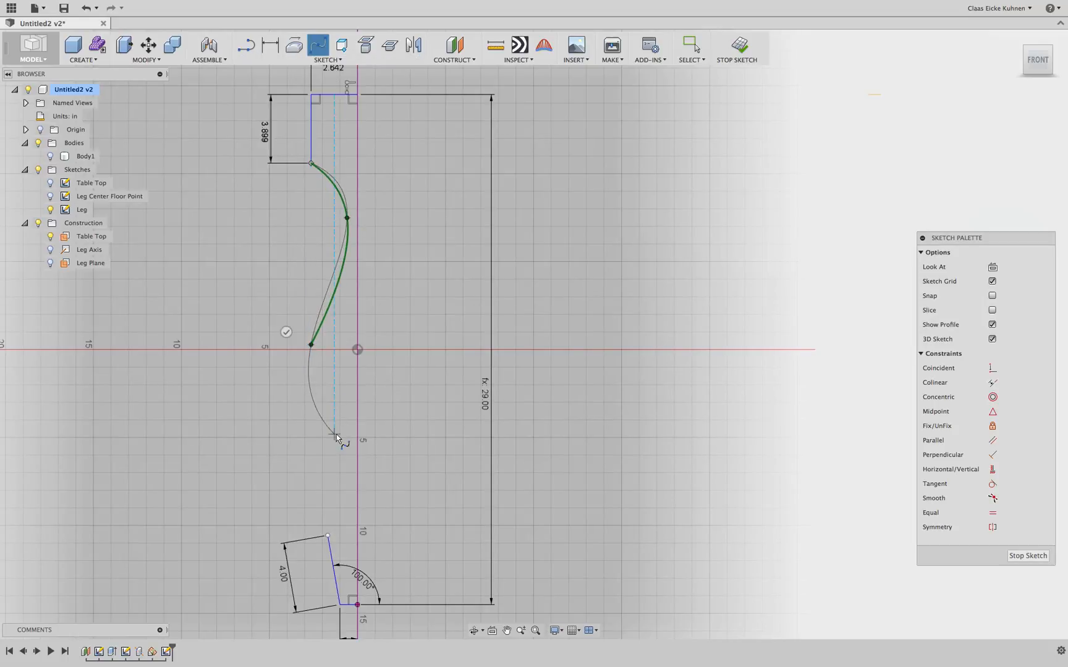
click(335, 454)
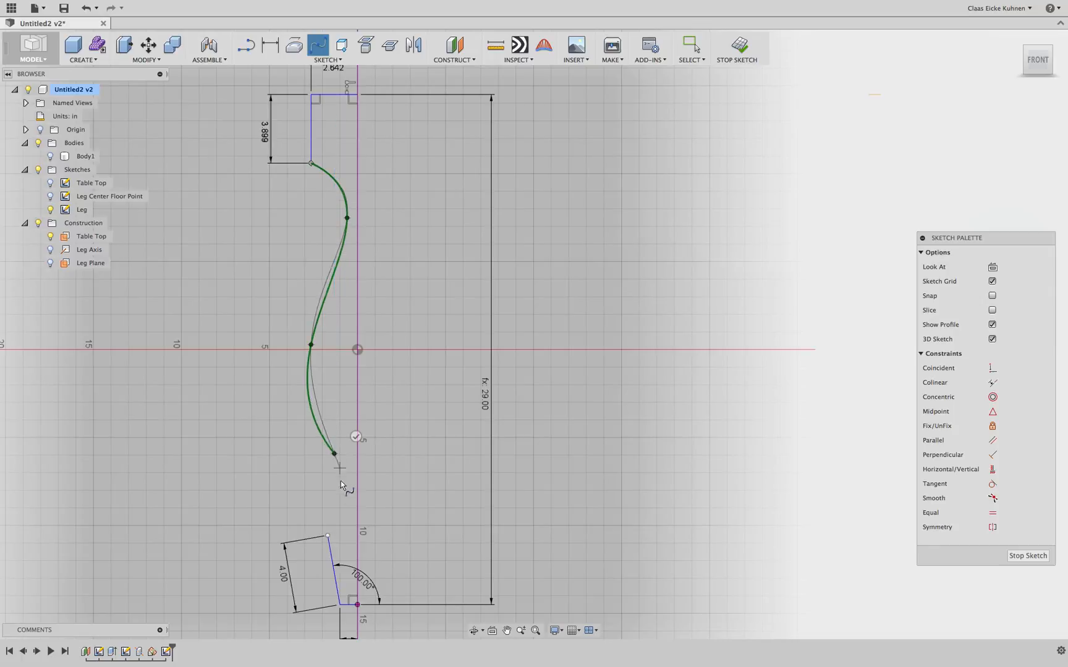
click(327, 536)
click(302, 523)
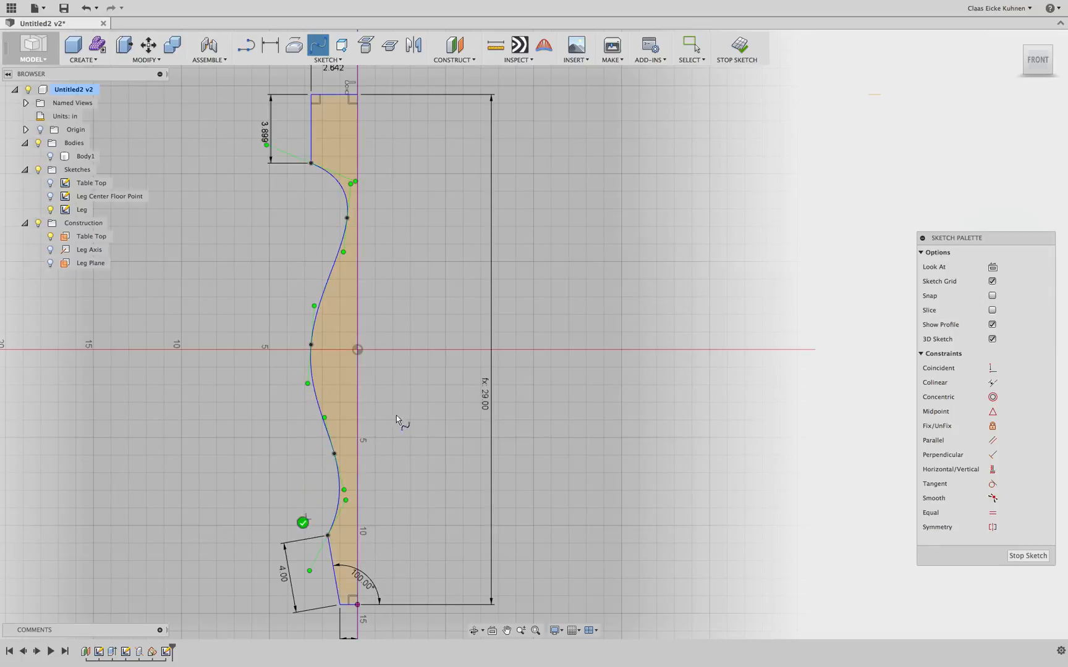
scroll(436, 247, down, 2)
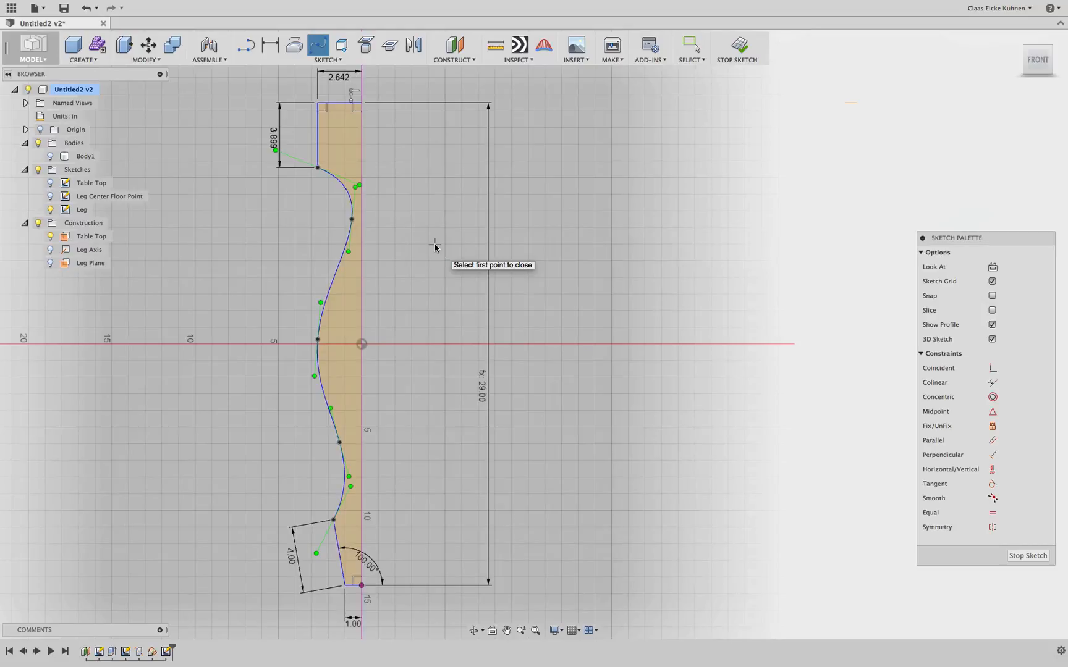
key(Escape)
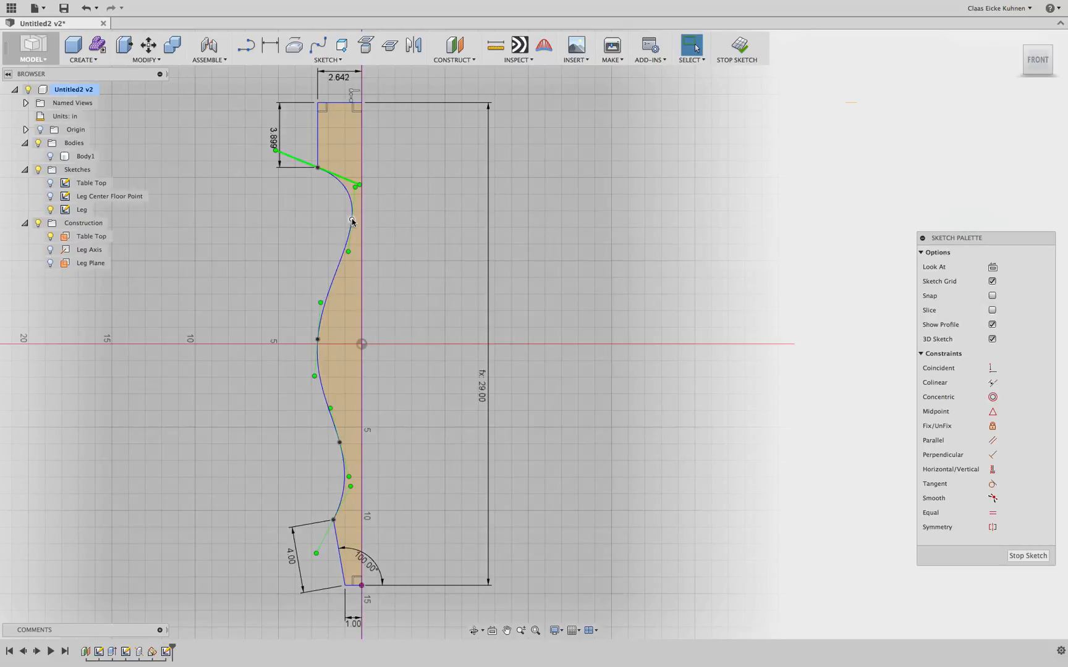
Reshape the leg spline by moving its upper two intermediate fit points, then insert a fit point below them and shift it toward the axis.
mouse_move(352, 220)
mouse_down()
mouse_move(294, 259)
mouse_move(272, 246)
mouse_move(346, 229)
mouse_up()
drag(317, 339, 317, 301)
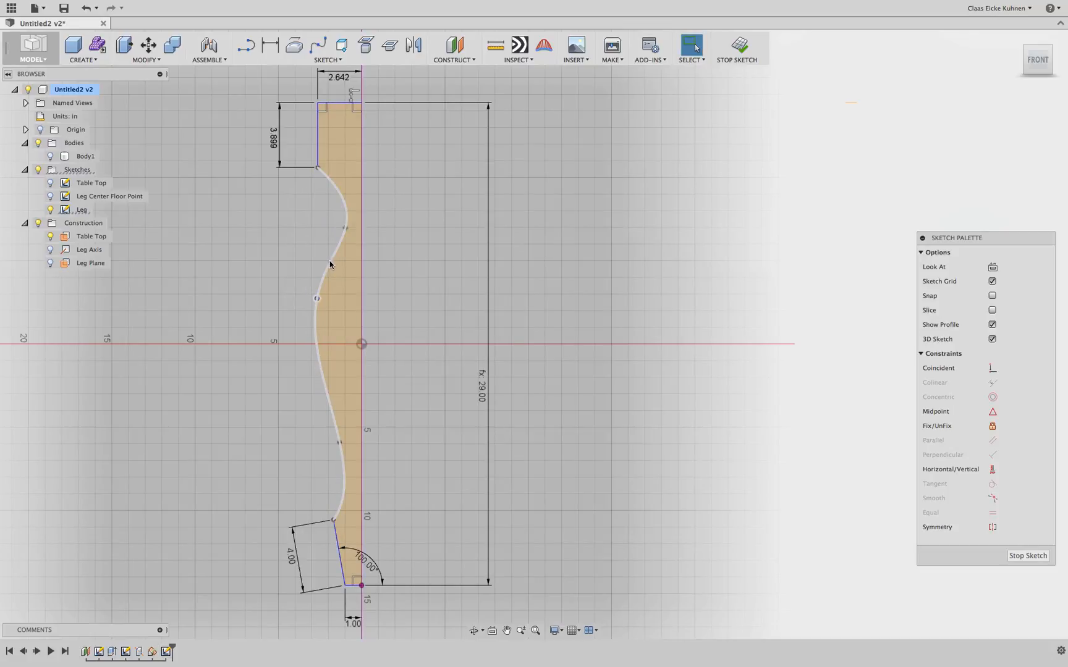
right_click(330, 261)
click(333, 345)
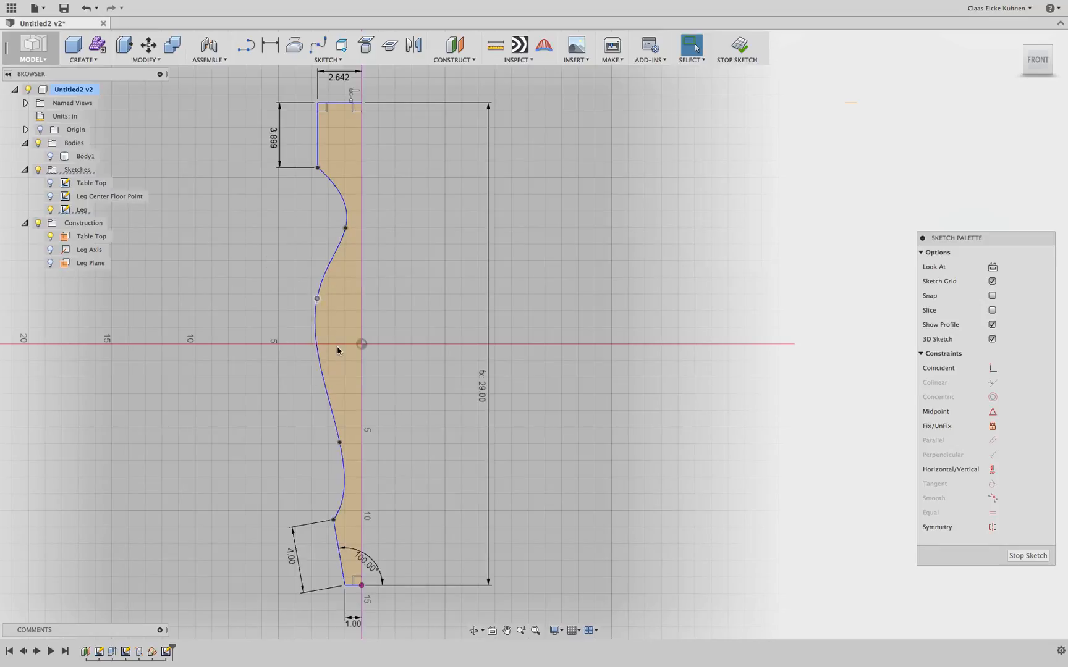
click(323, 375)
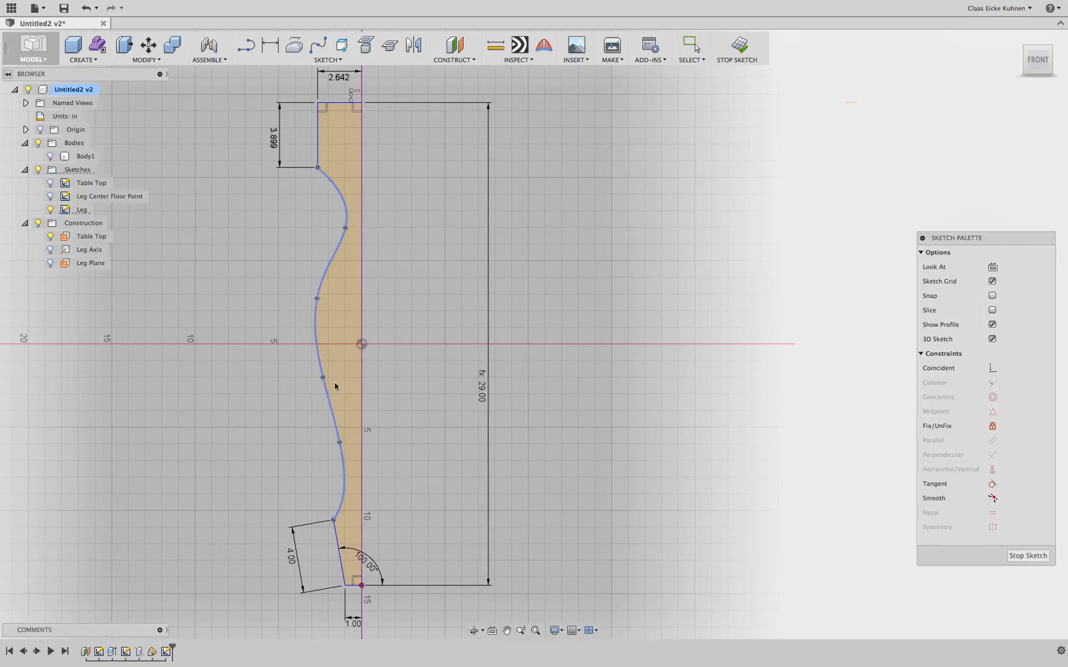
mouse_move(323, 377)
mouse_down()
mouse_move(303, 384)
mouse_move(334, 374)
mouse_up()
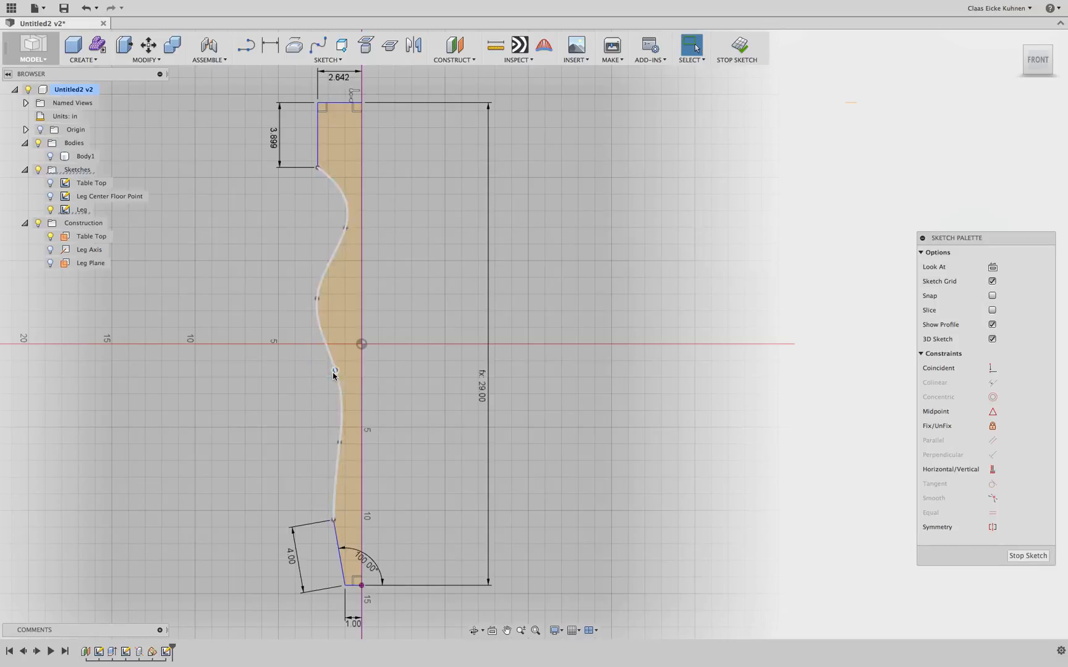
Delete the fit point inserted in the middle of the leg spline.
click(334, 373)
key(Delete)
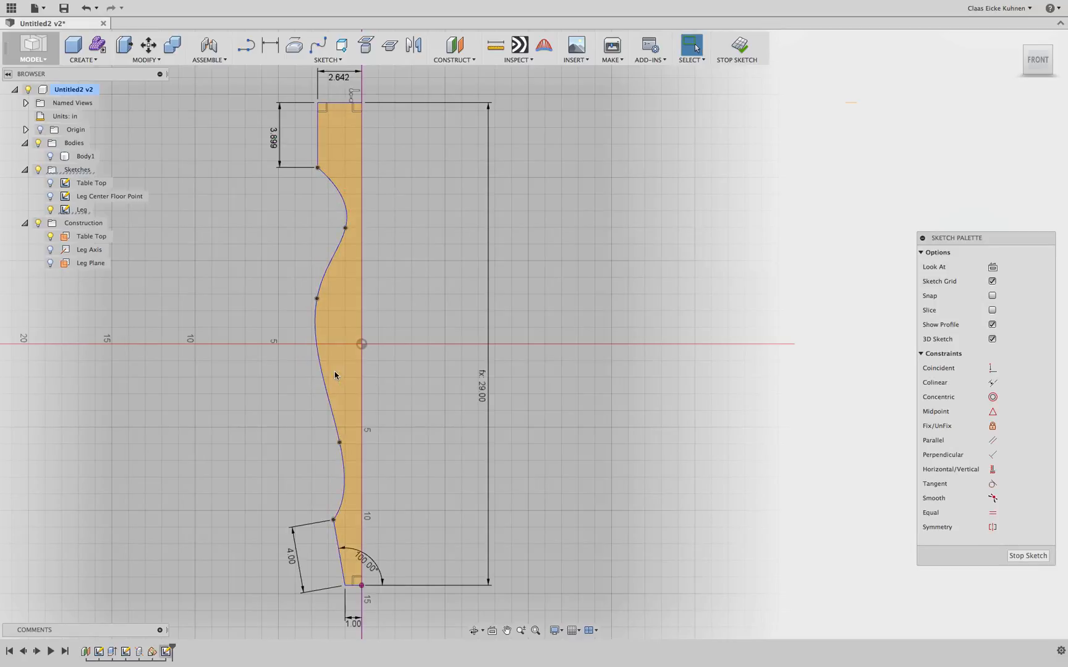
scroll(411, 367, down, 3)
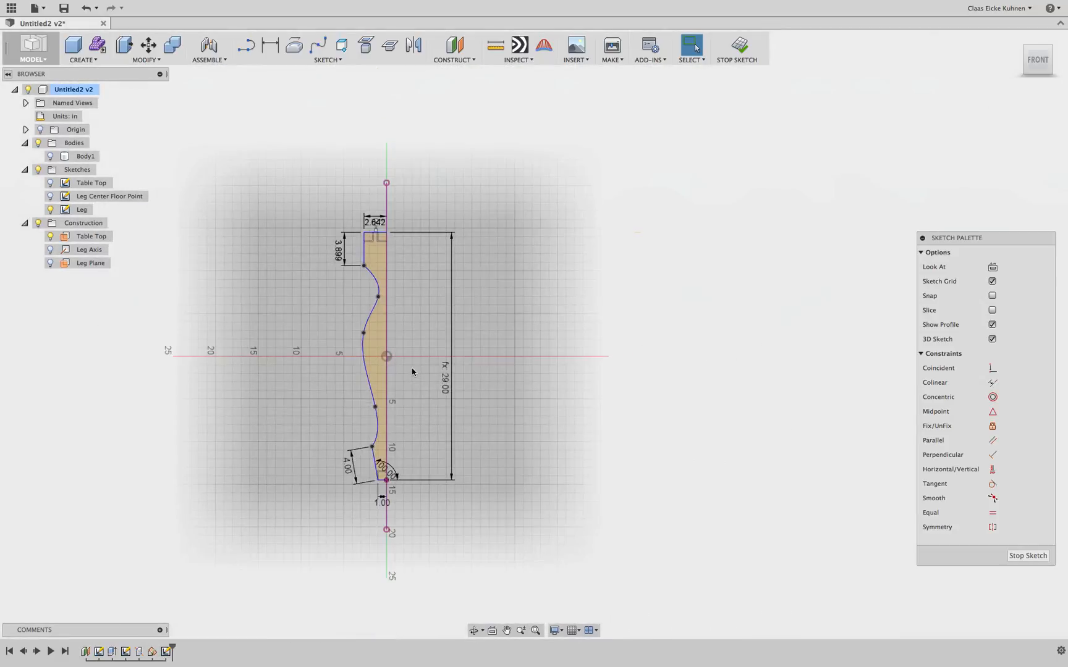
scroll(412, 368, up, 1)
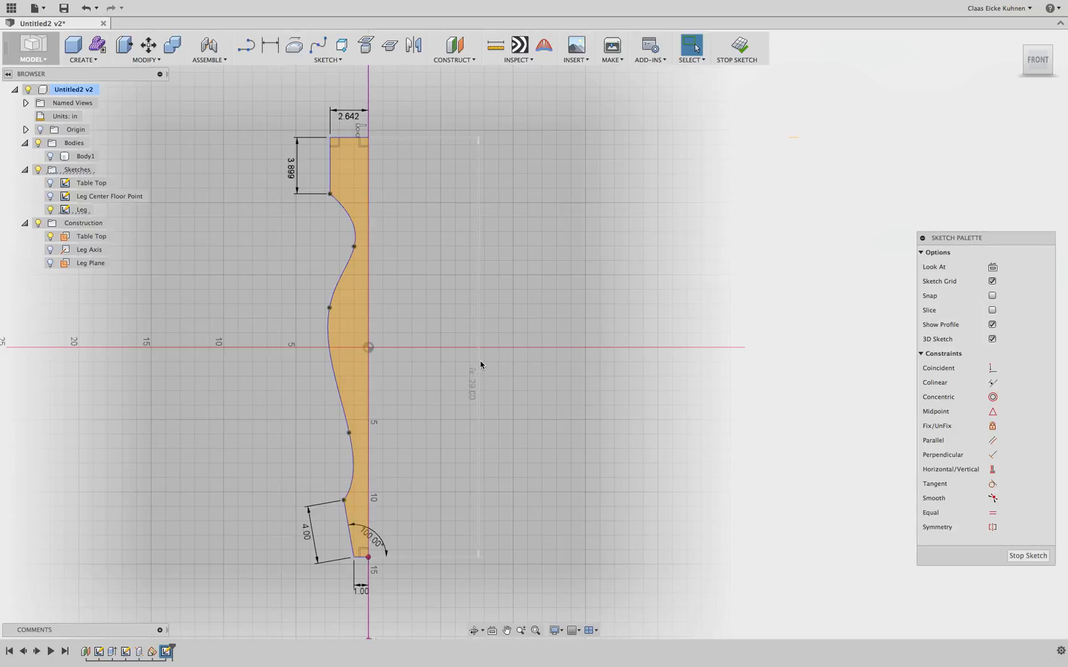
mouse_move(481, 365)
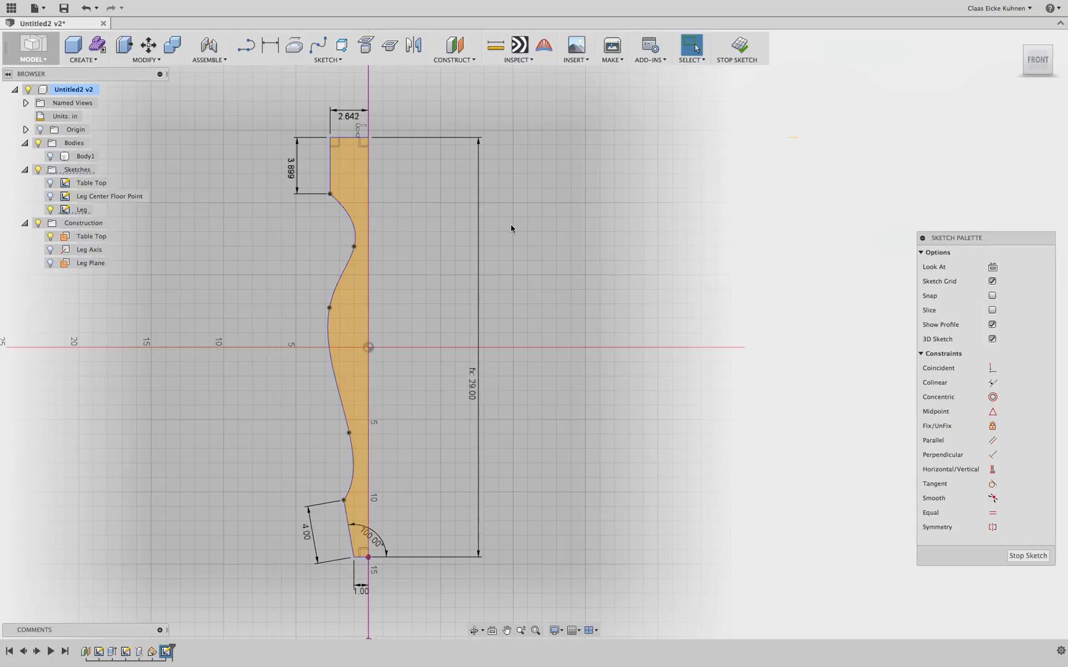
Dimension the vertical distances from the spline's top end to its first intermediate fit point and from there to the second.
click(272, 45)
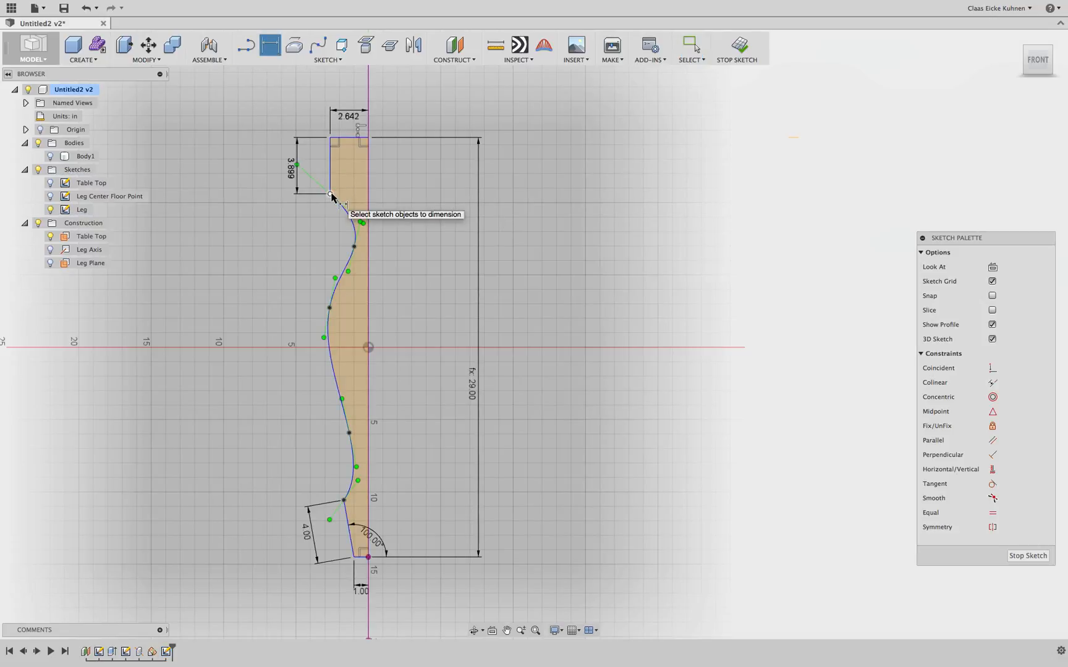
click(330, 194)
click(354, 247)
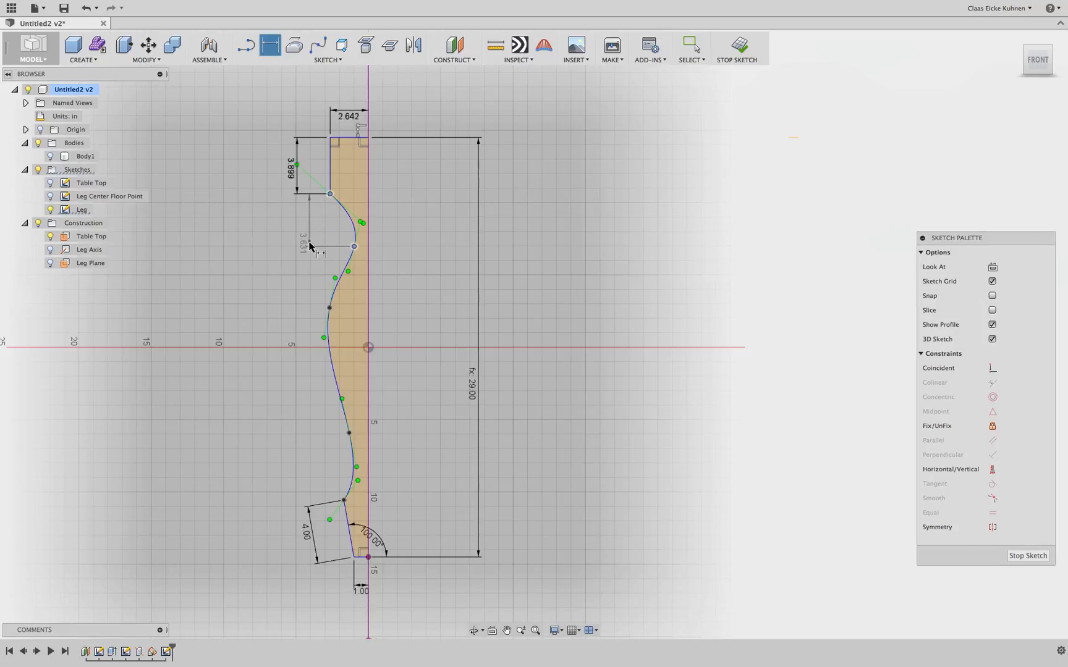
click(307, 243)
click(330, 308)
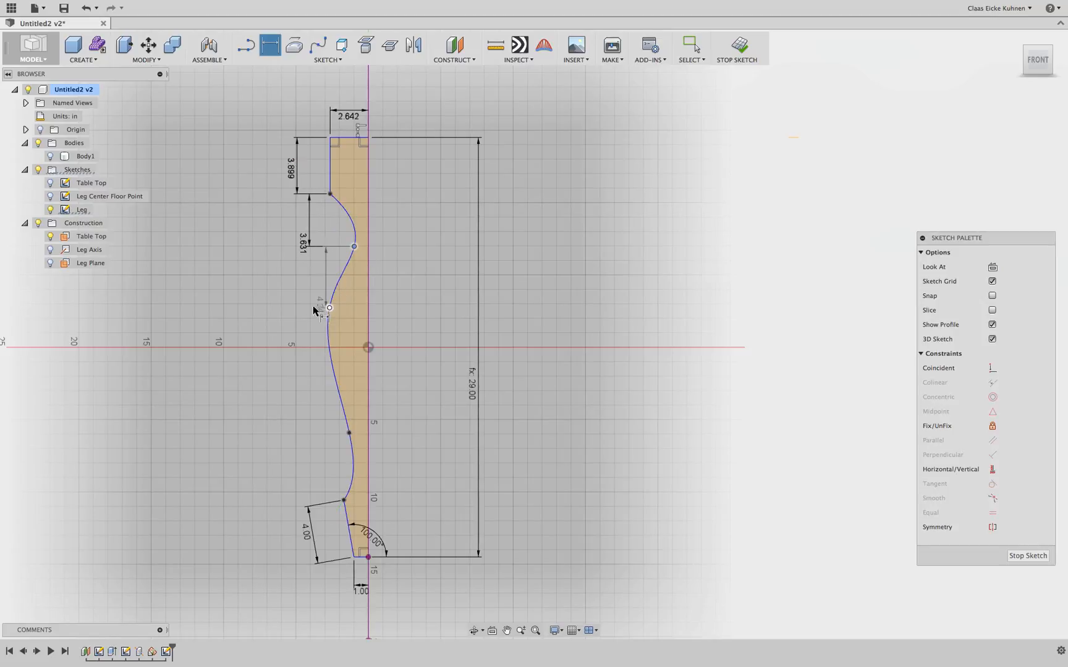
click(283, 309)
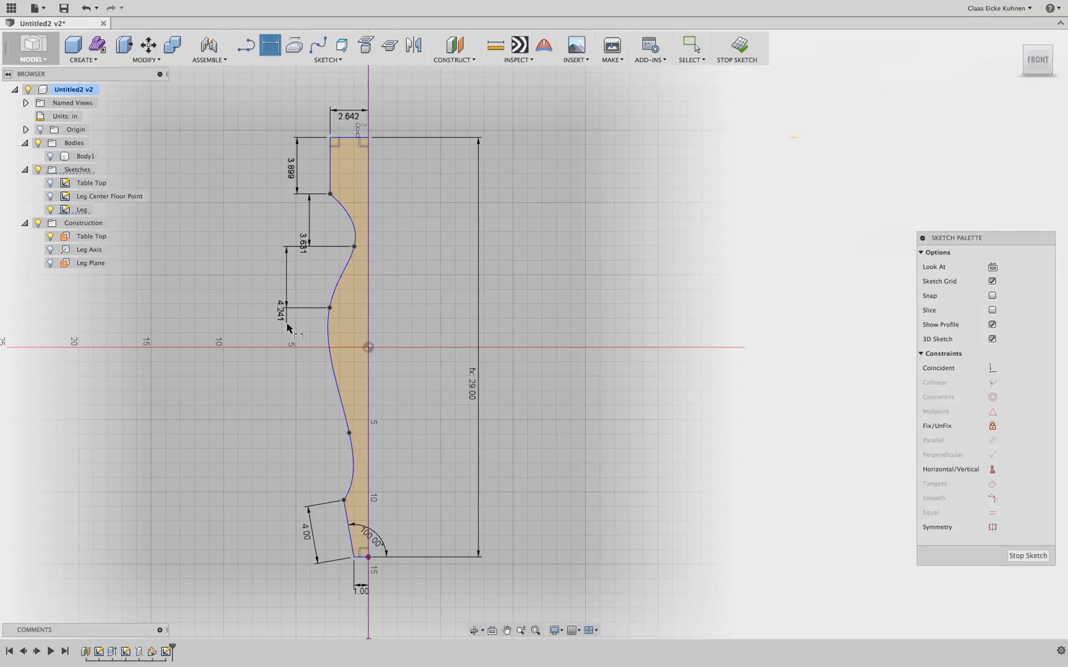
Dimension the horizontal distance between the spline's upper two intermediate fit points.
click(329, 307)
click(354, 246)
right_click(344, 287)
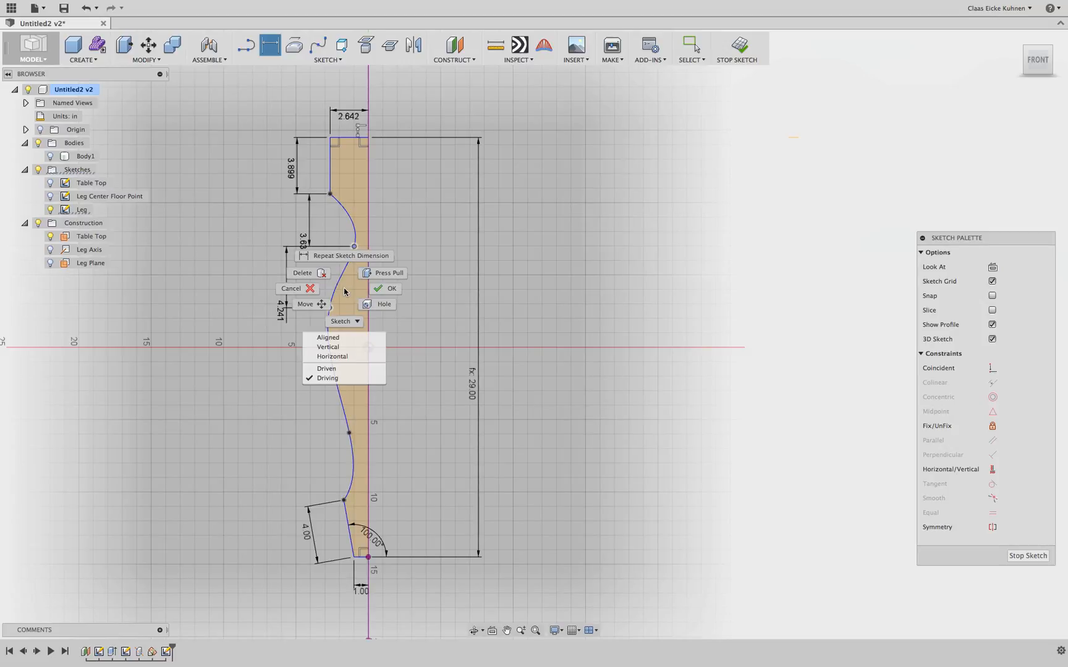
click(348, 347)
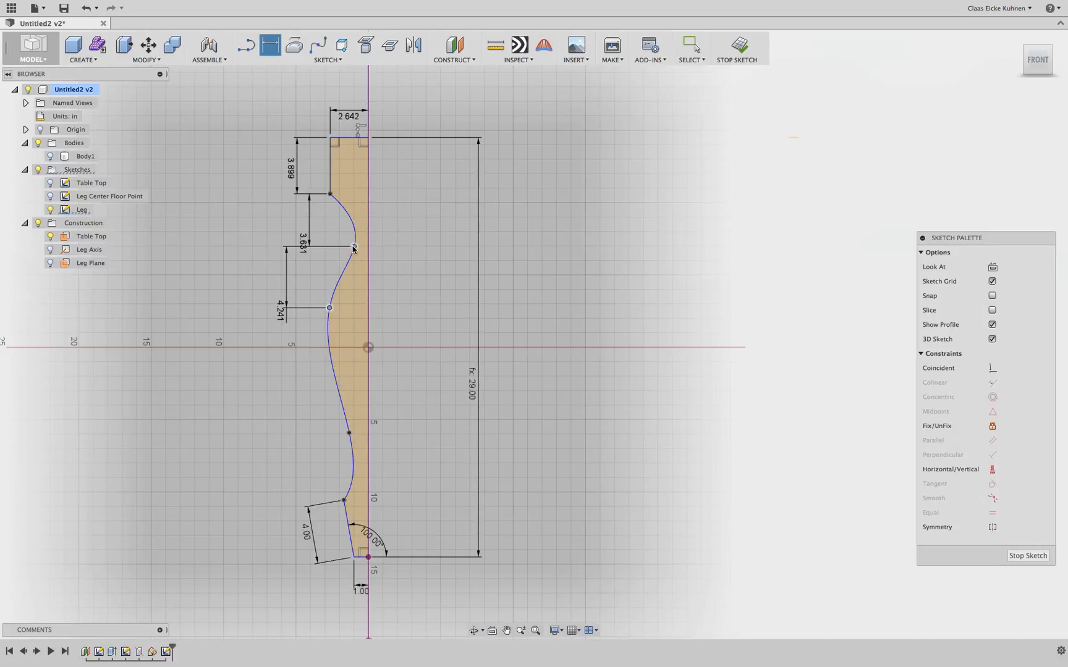
click(344, 290)
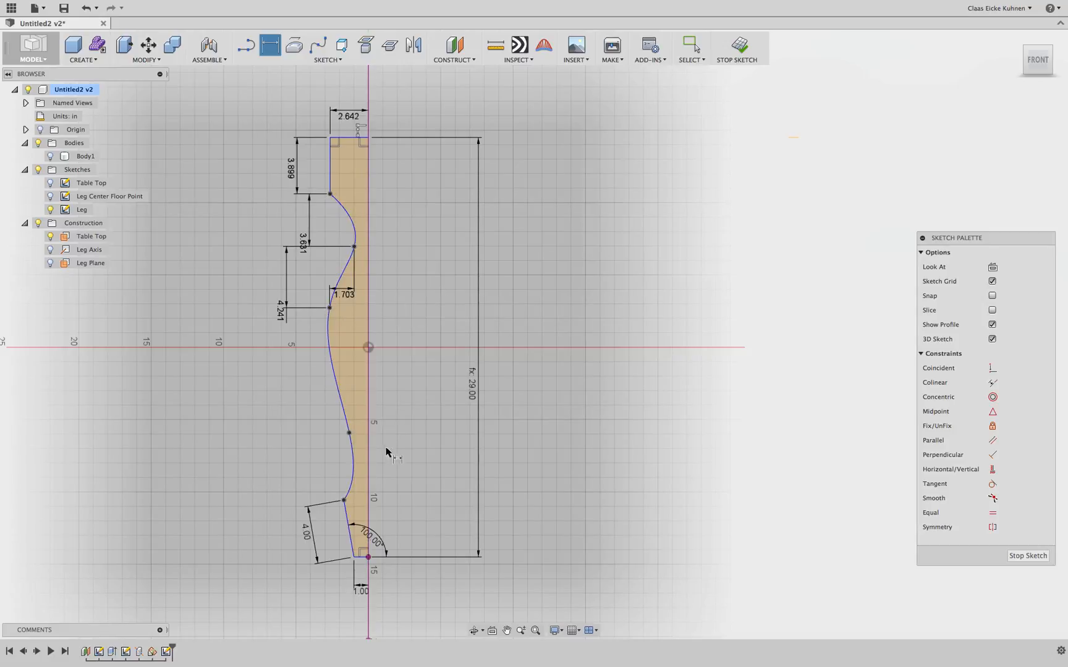
key(Escape)
Move the lowest intermediate fit point slightly up and toward the axis, and finish the Leg sketch.
drag(350, 433, 352, 430)
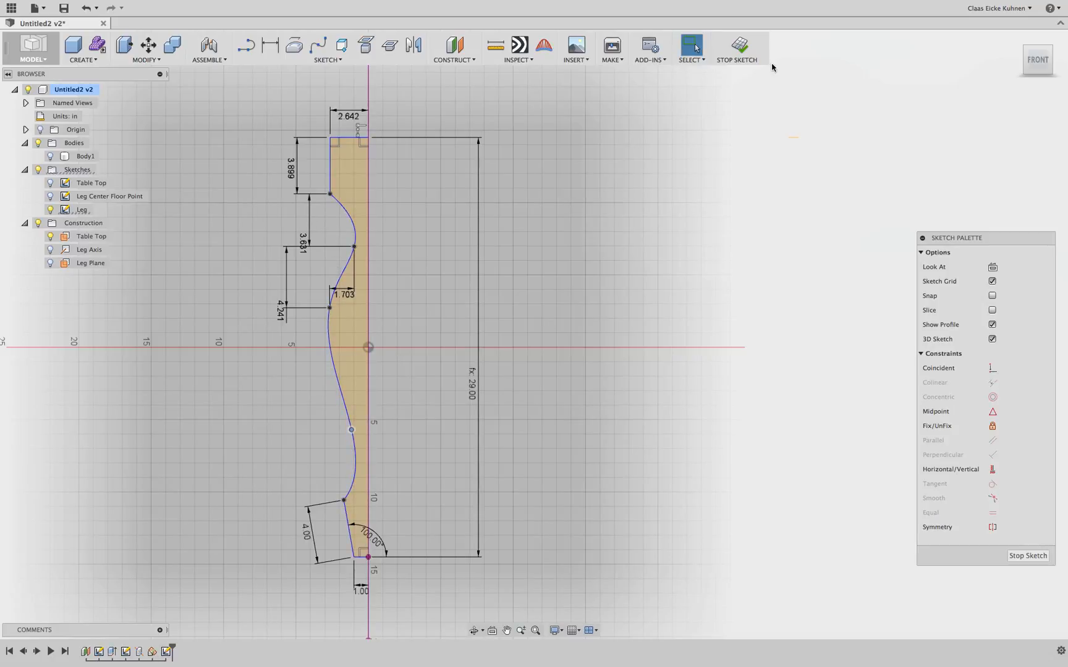
click(742, 54)
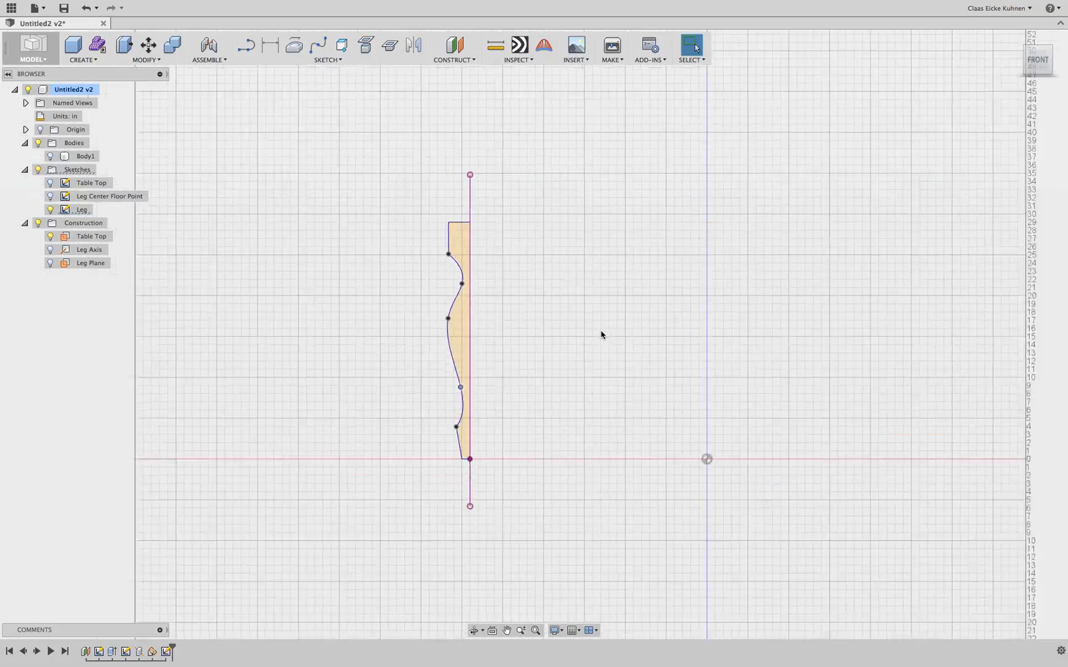
Revolve the closed leg profile 360° around the vertical leg axis as a new body.
drag(1038, 71, 1001, 95)
click(94, 60)
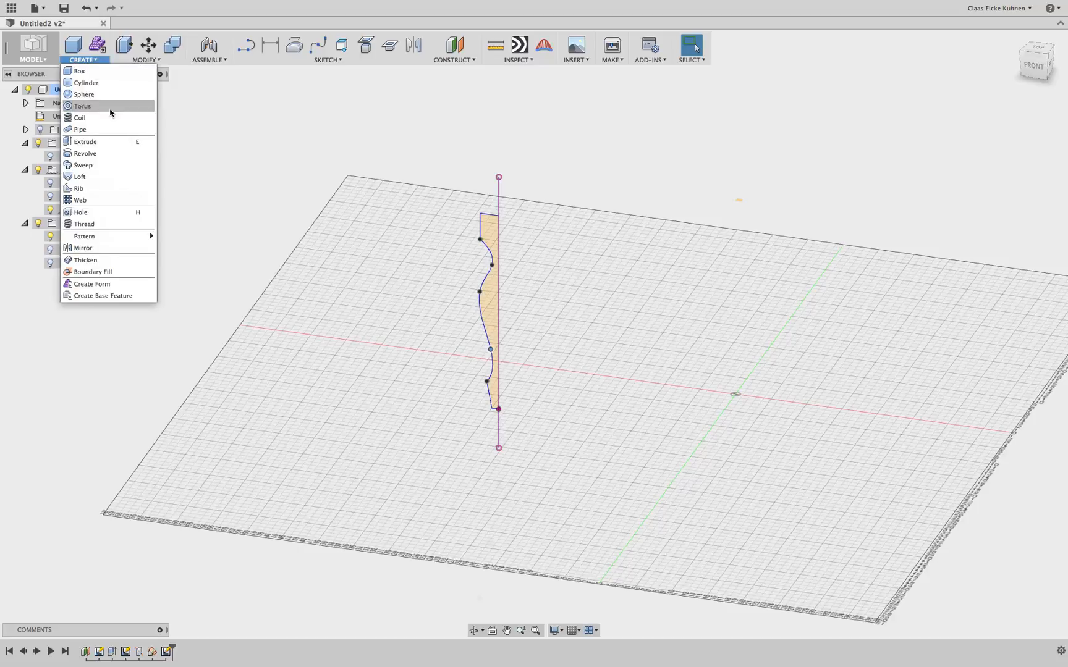
click(107, 153)
click(486, 307)
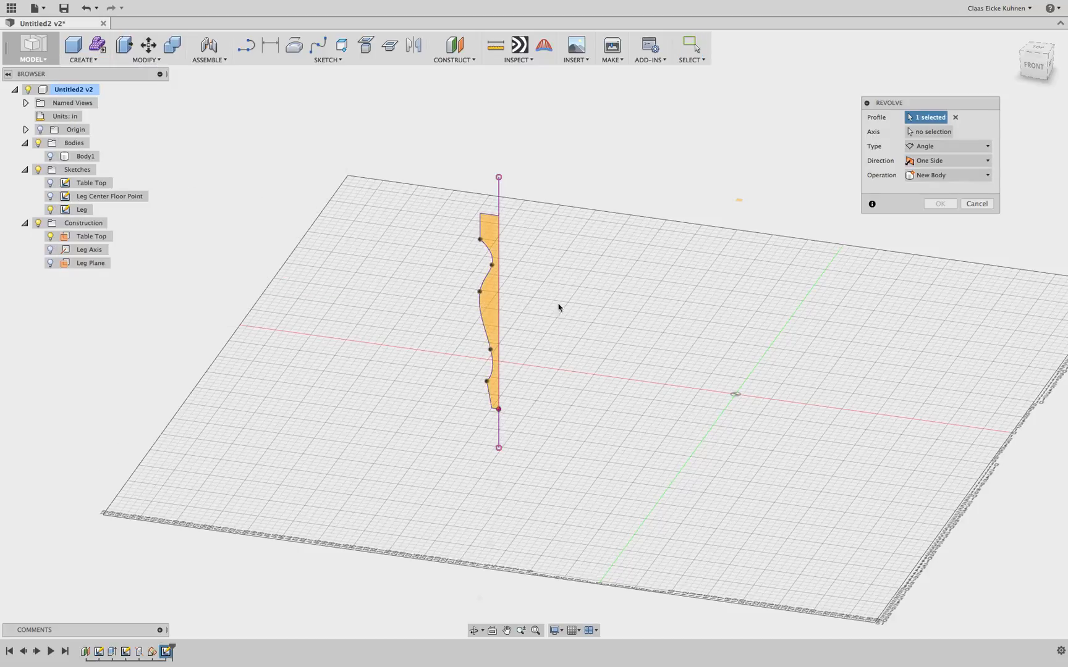
click(930, 132)
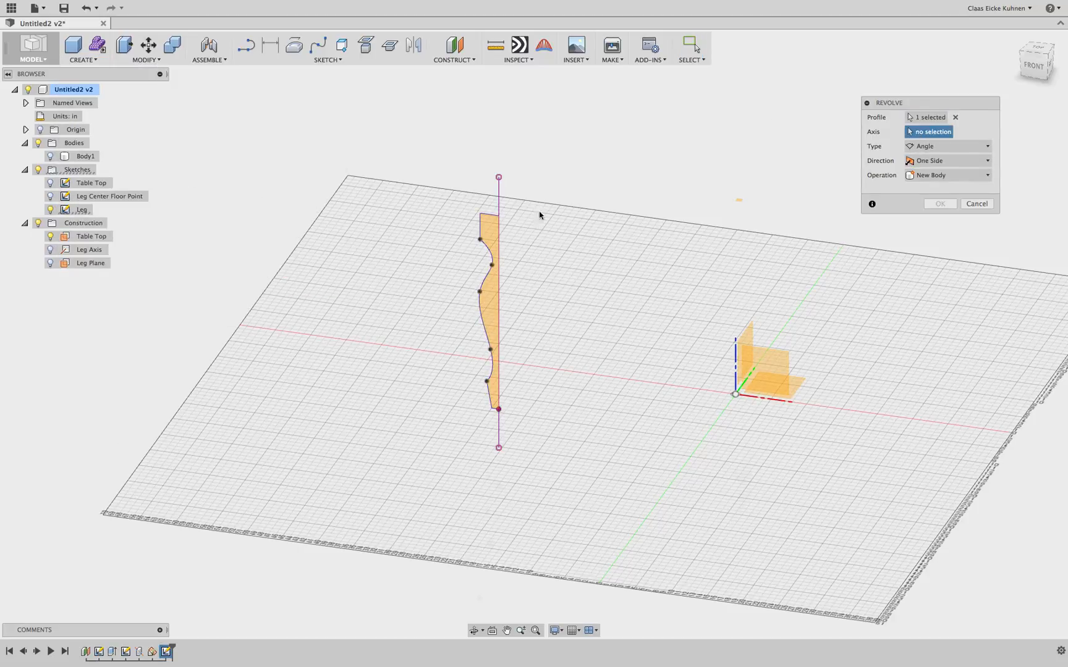
click(498, 234)
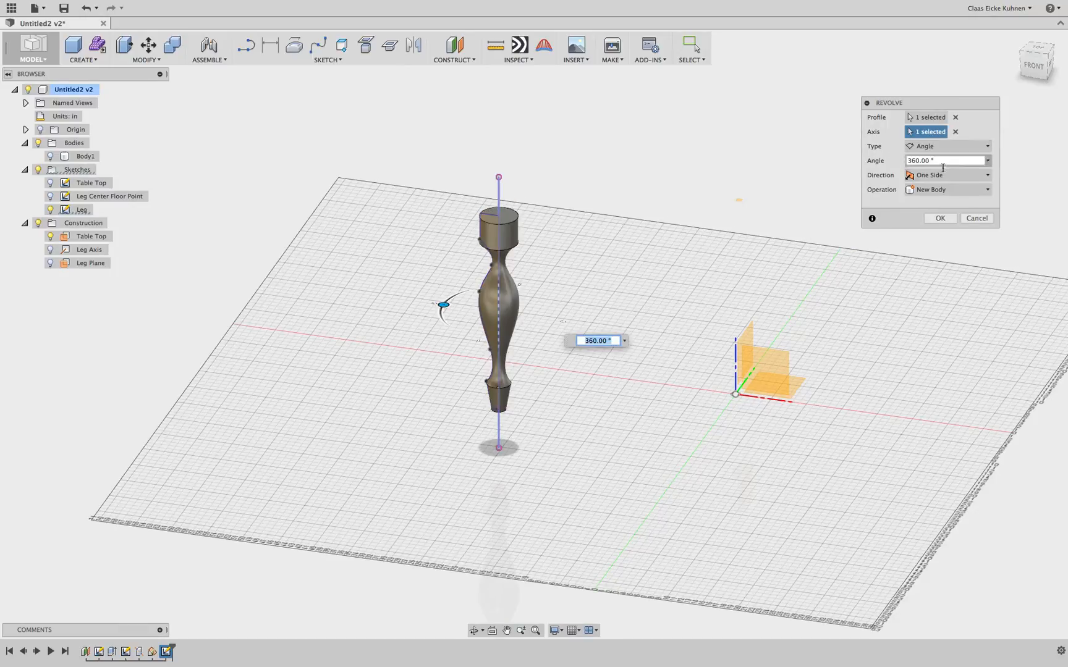
click(941, 193)
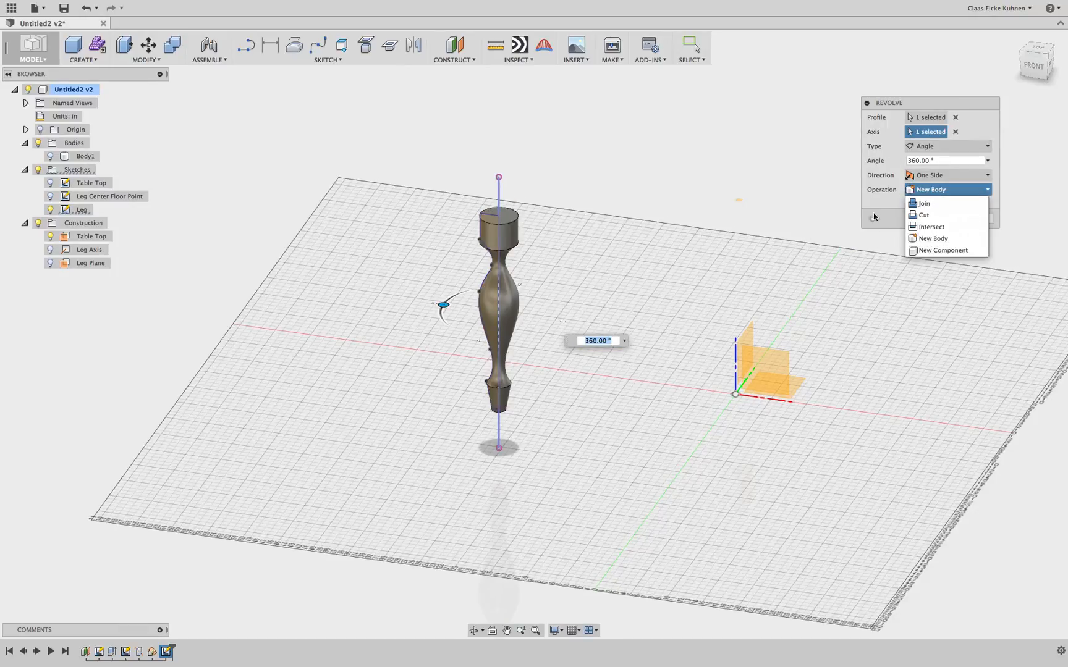
click(898, 223)
click(940, 219)
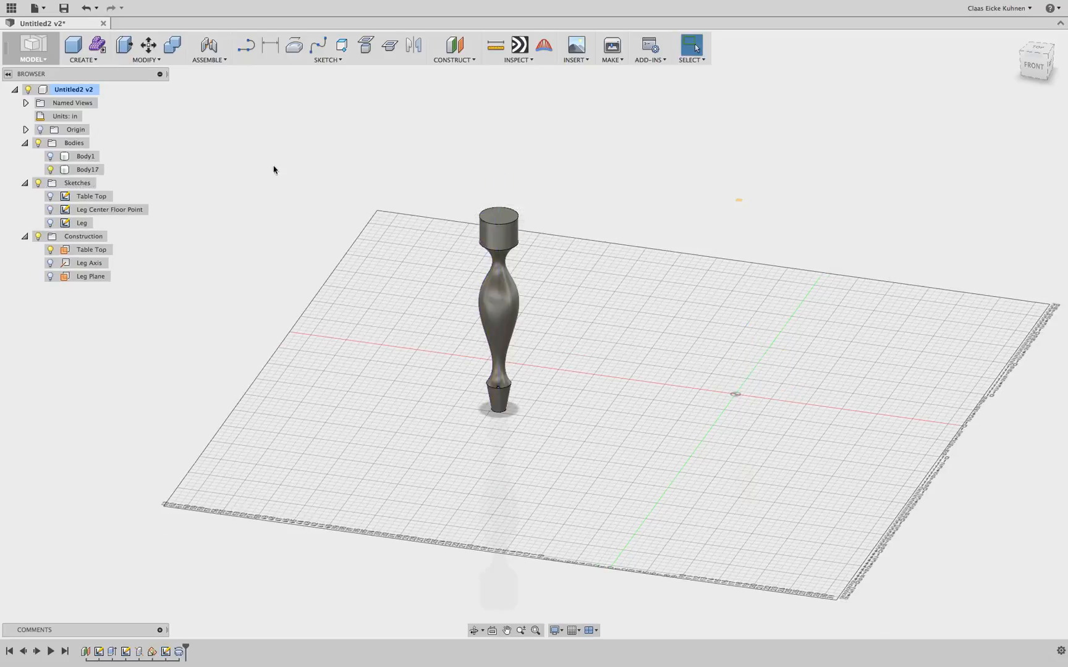
Show the table top body, examine how the leg's upper end meets its corner, and hide it again.
click(50, 156)
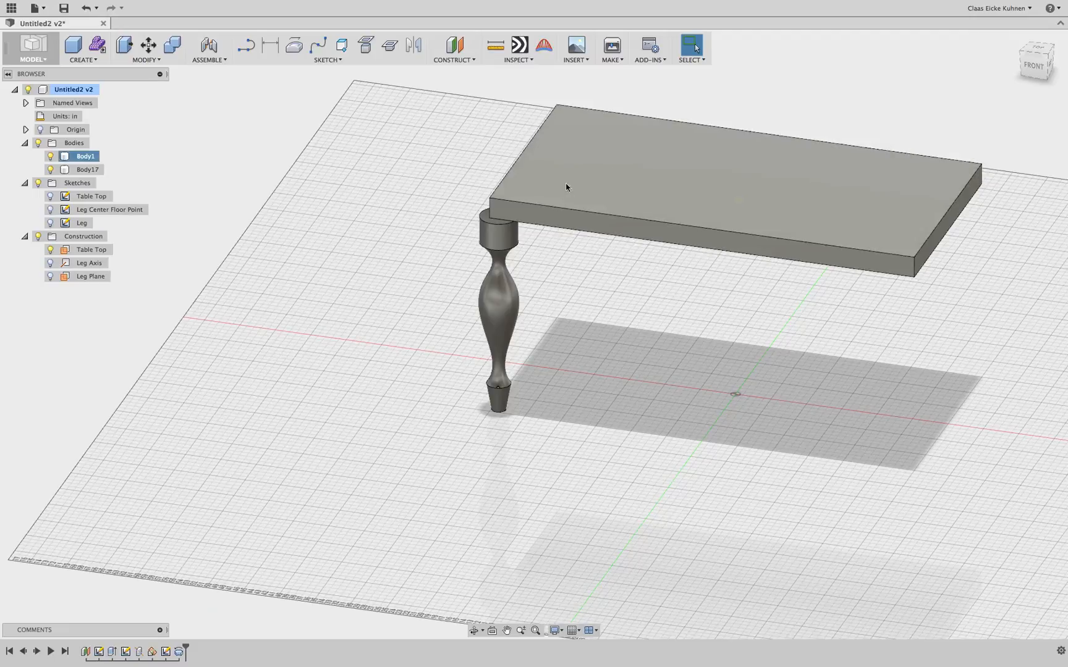
scroll(561, 190, down, 2)
scroll(541, 241, up, 5)
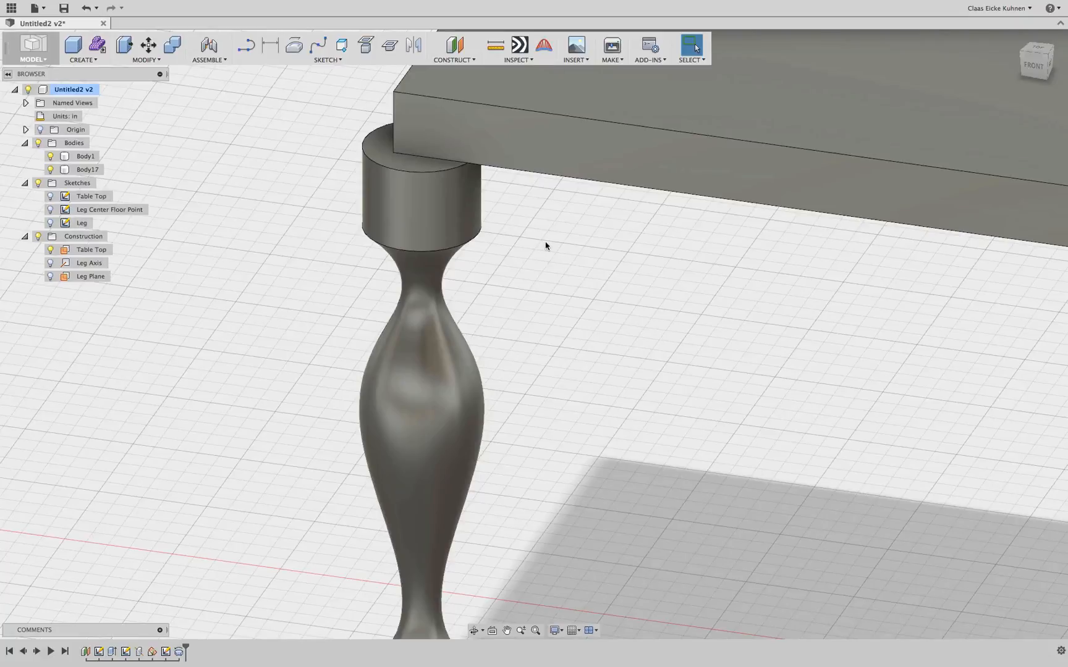
drag(1033, 68, 1058, 81)
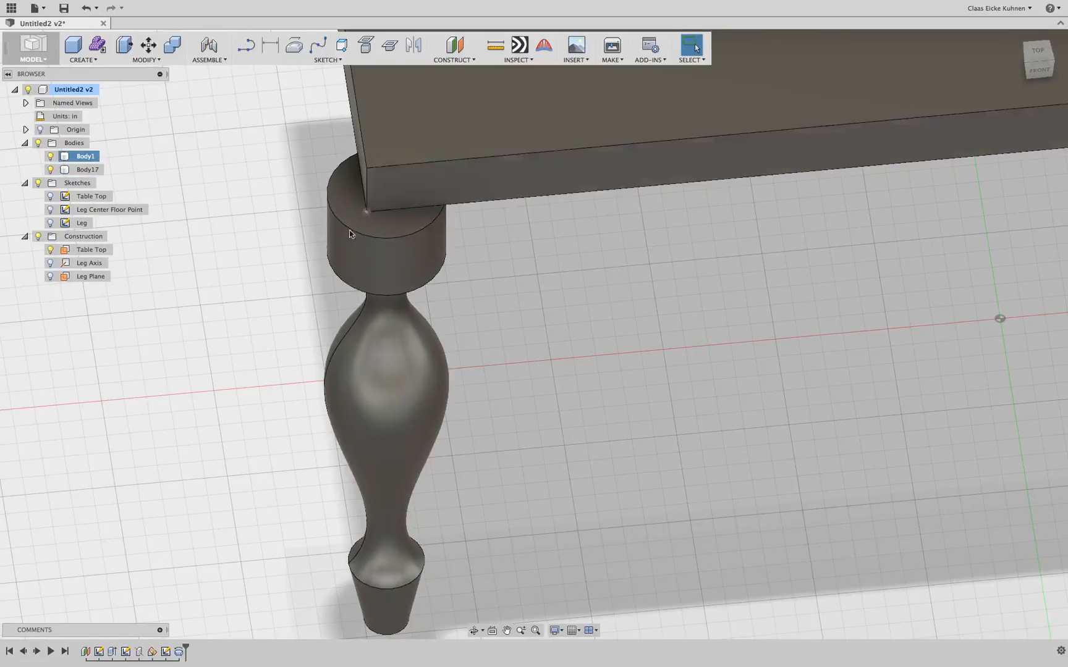
click(299, 280)
click(50, 157)
click(50, 197)
click(50, 197)
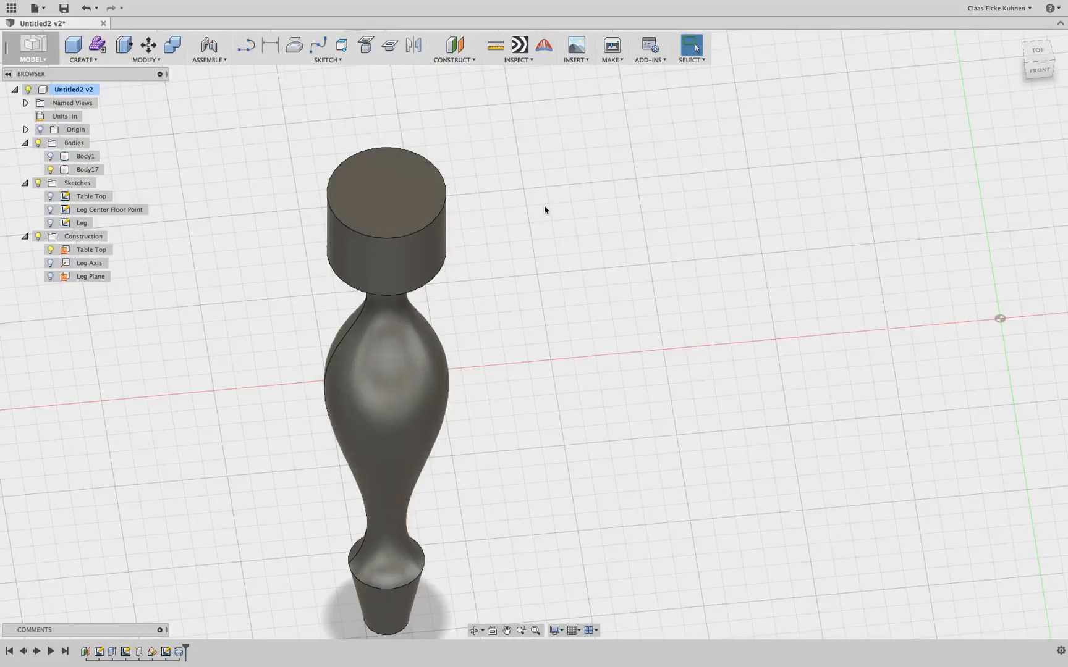
Start a line sketch on the leg's round top face.
click(247, 46)
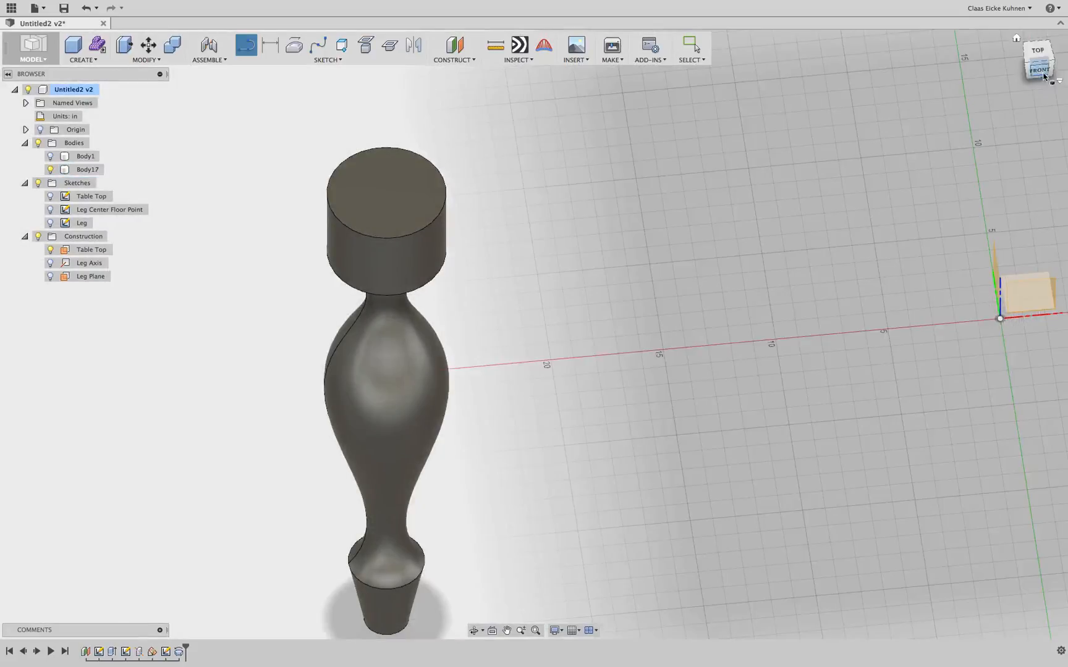
drag(1043, 77, 1023, 31)
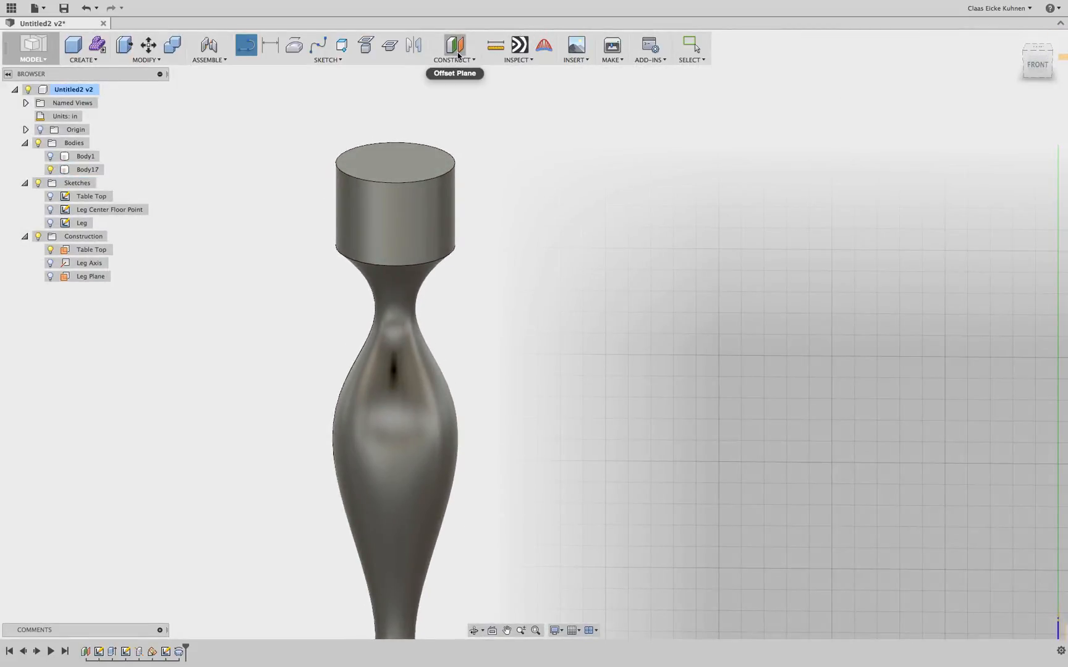
click(458, 54)
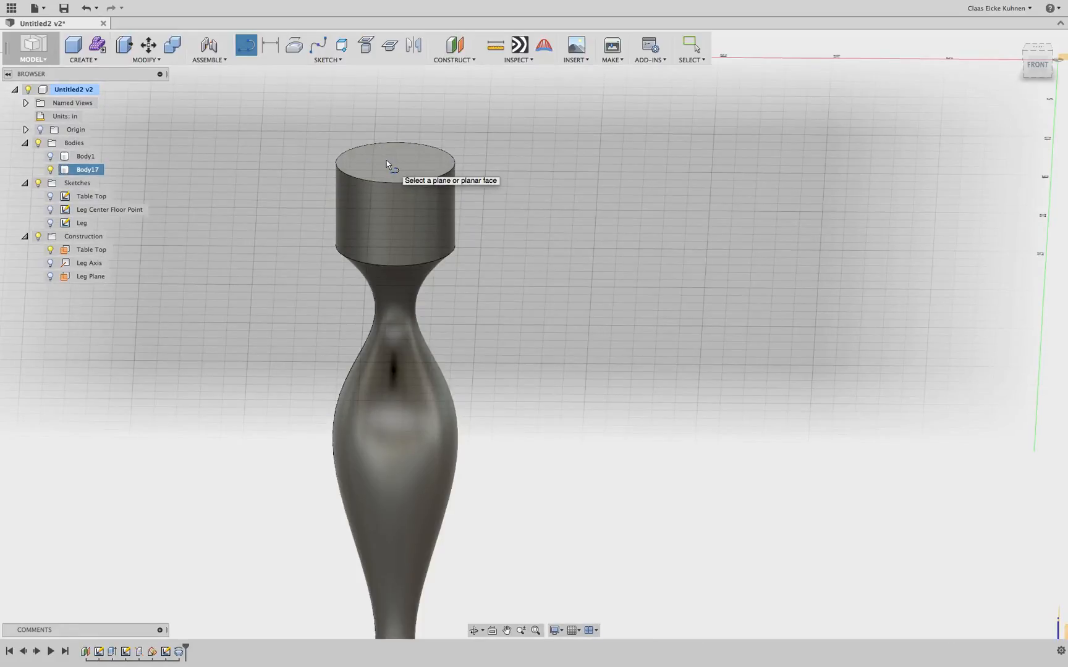
click(386, 160)
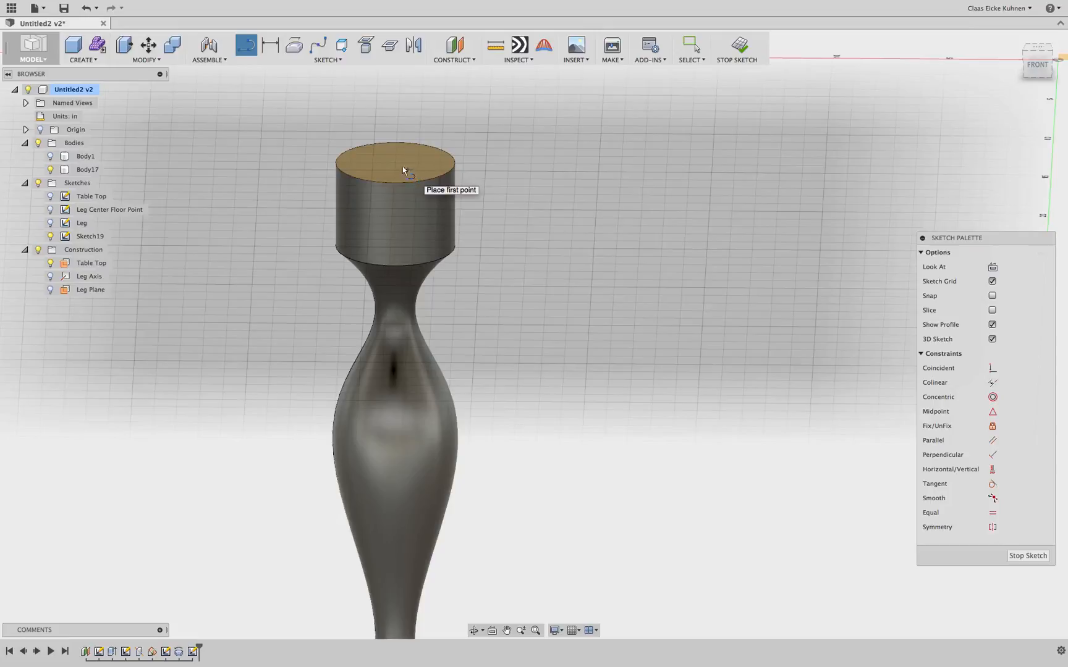
Display the Table Top sketch to examine its corner square over the leg's top face, and hide the sketch again.
click(51, 197)
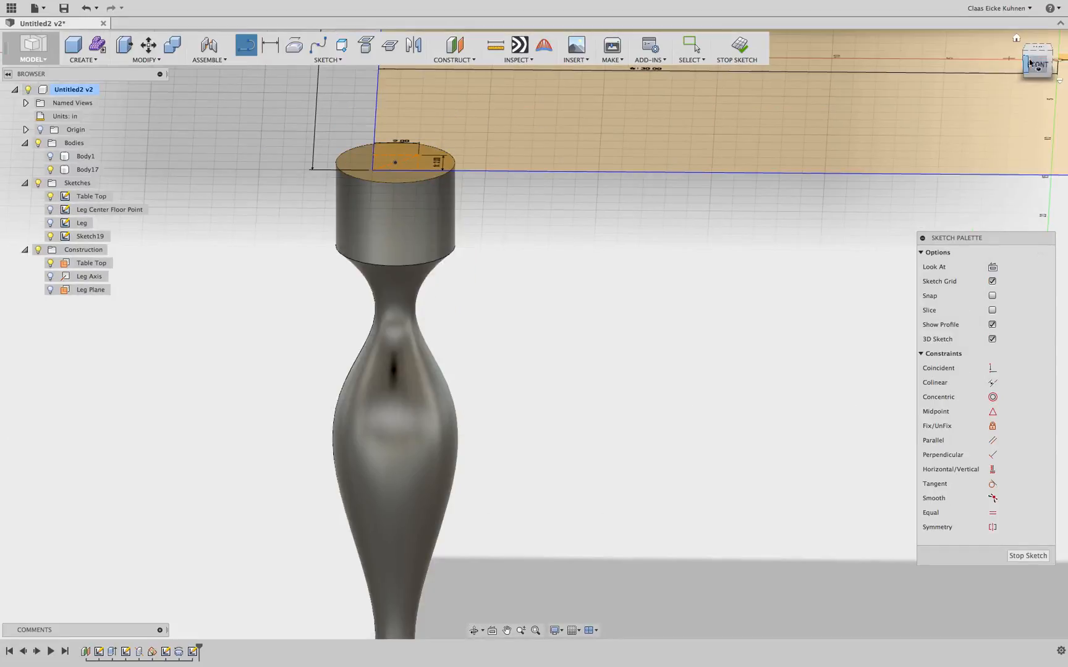
drag(1038, 64, 1046, 117)
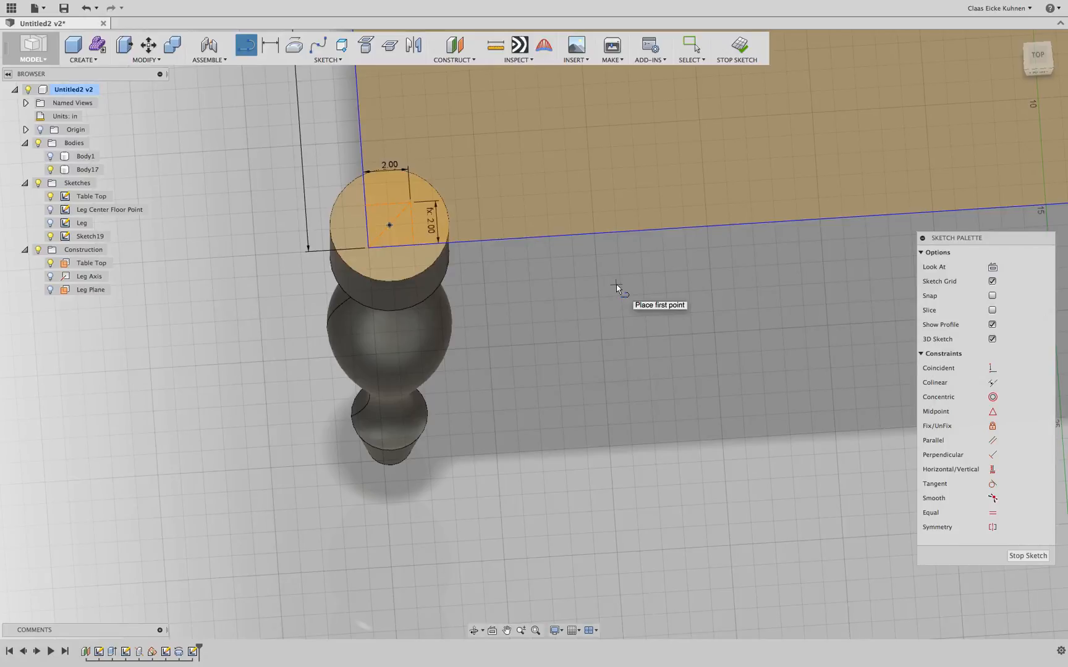
scroll(475, 237, up, 4)
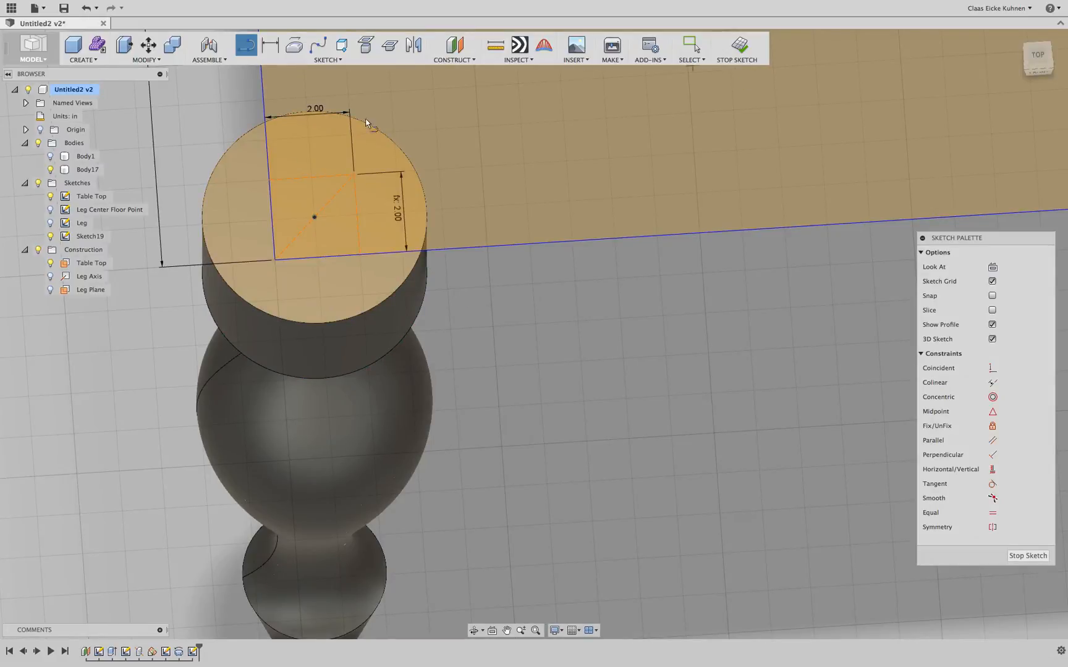
click(50, 196)
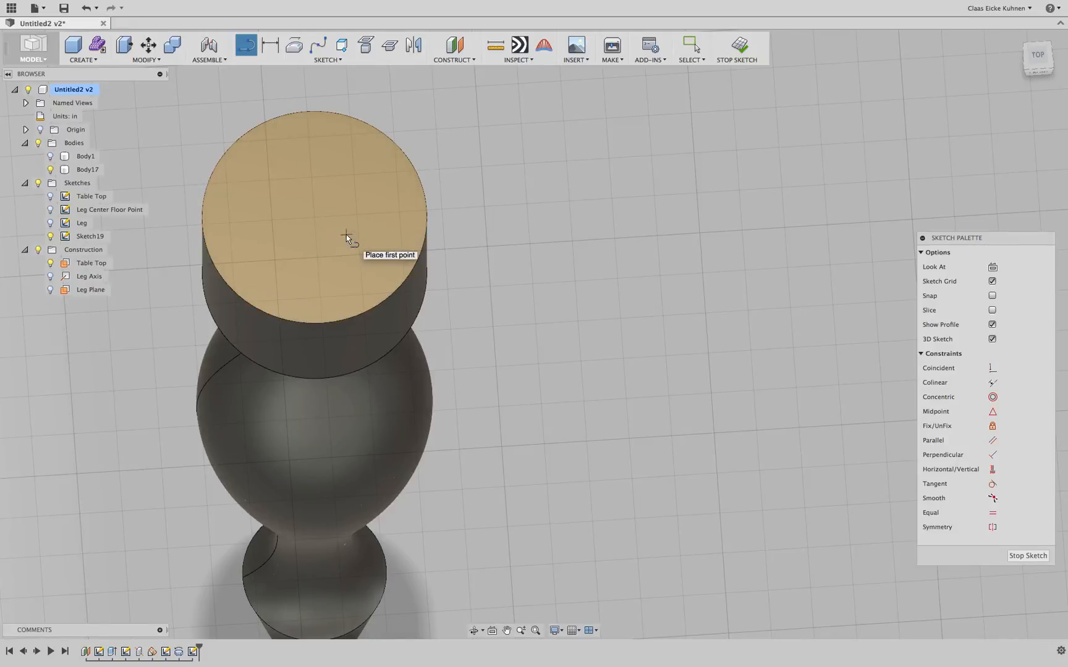
Draw a closed four-sided line outline beside the leg's top face, with its side nearest the leg about 2.36 in long.
click(317, 219)
click(494, 175)
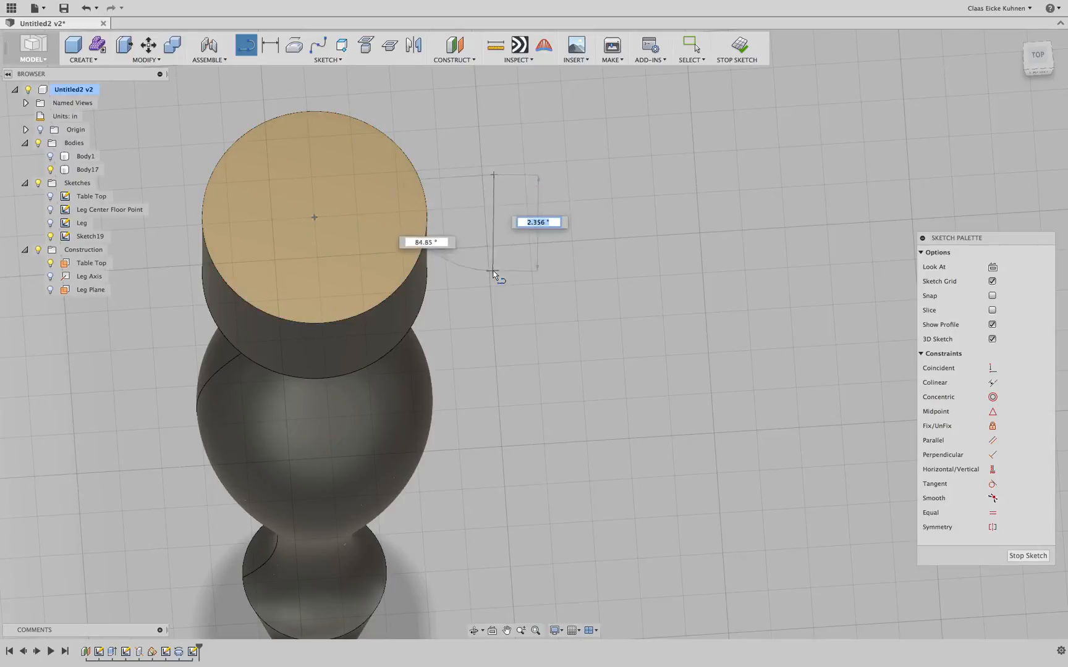
click(494, 271)
click(577, 271)
click(590, 181)
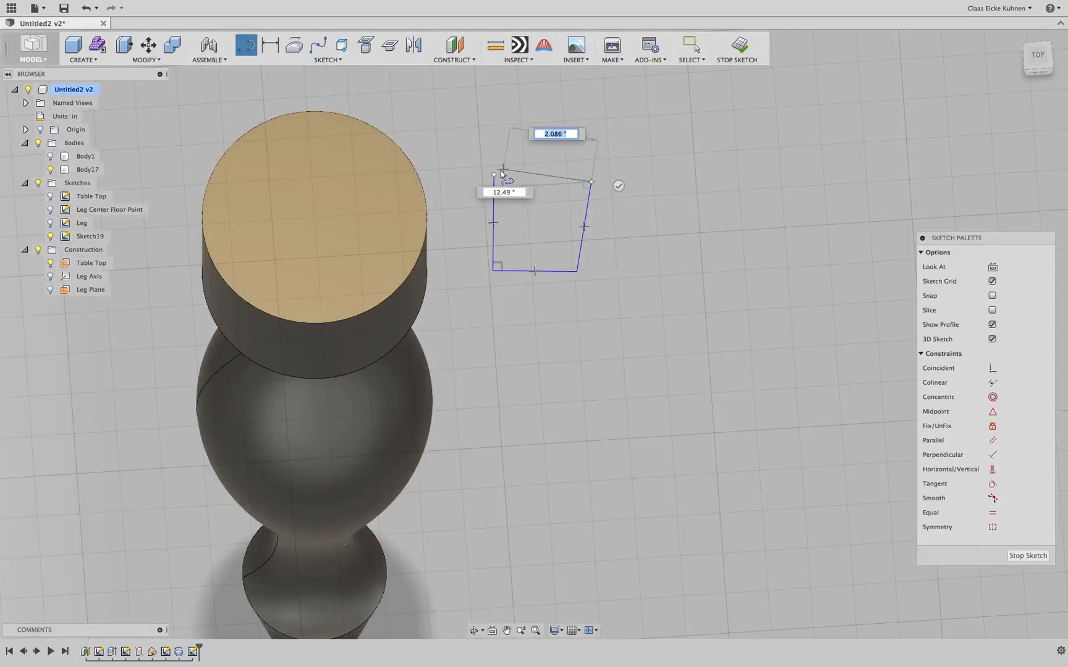
click(494, 175)
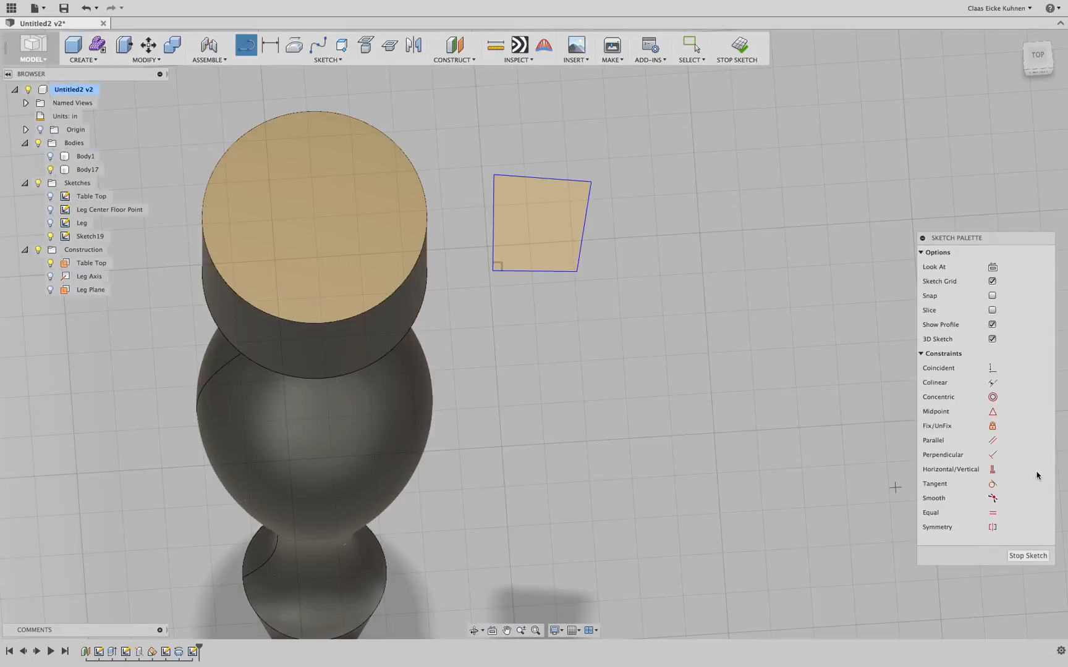
Apply Horizontal/Vertical constraints to three sides of the four-sided outline to square it into a rectangle.
click(993, 470)
click(584, 231)
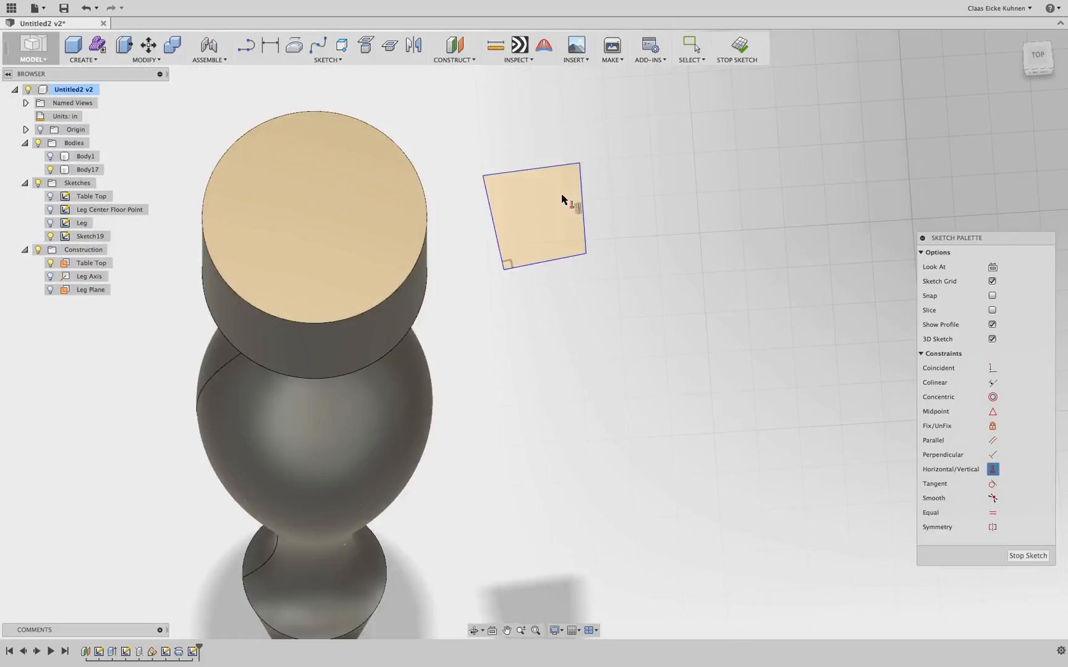
click(541, 175)
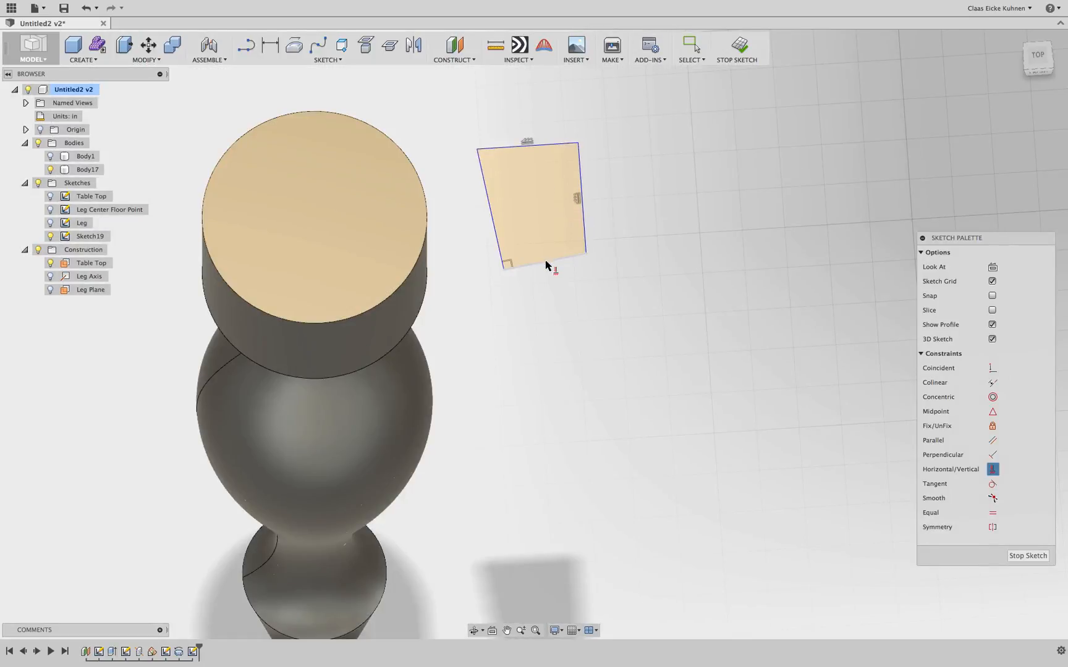
click(549, 264)
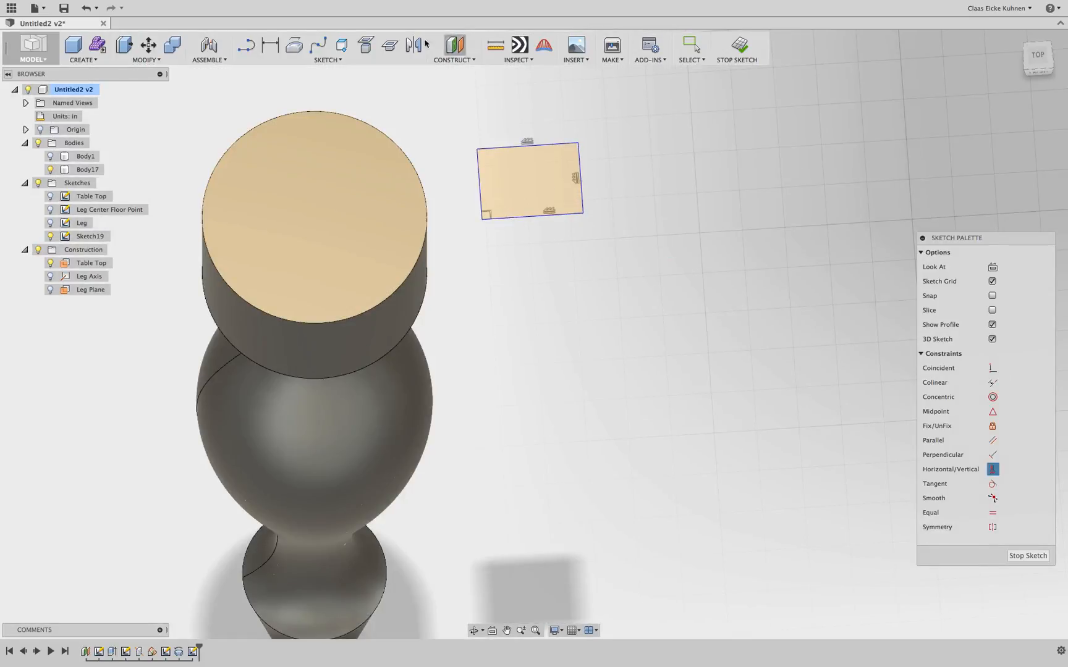
Dimension two adjacent sides of the rectangle, setting the one farthest from the leg to 2 in and the adjoining one to d93.
click(270, 46)
click(505, 147)
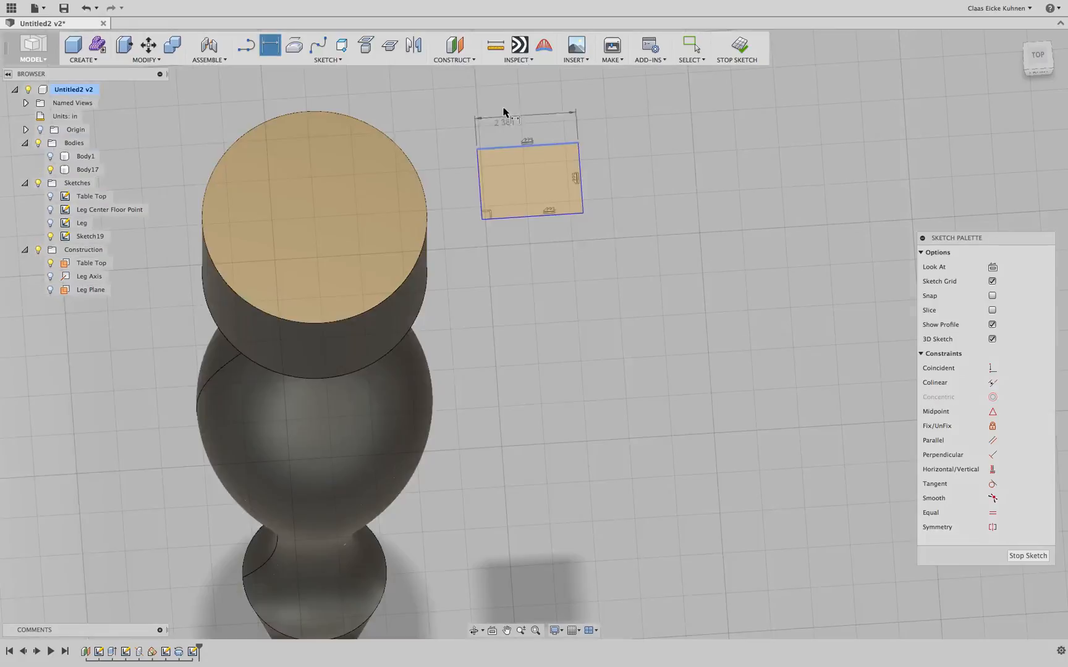
click(580, 163)
click(628, 162)
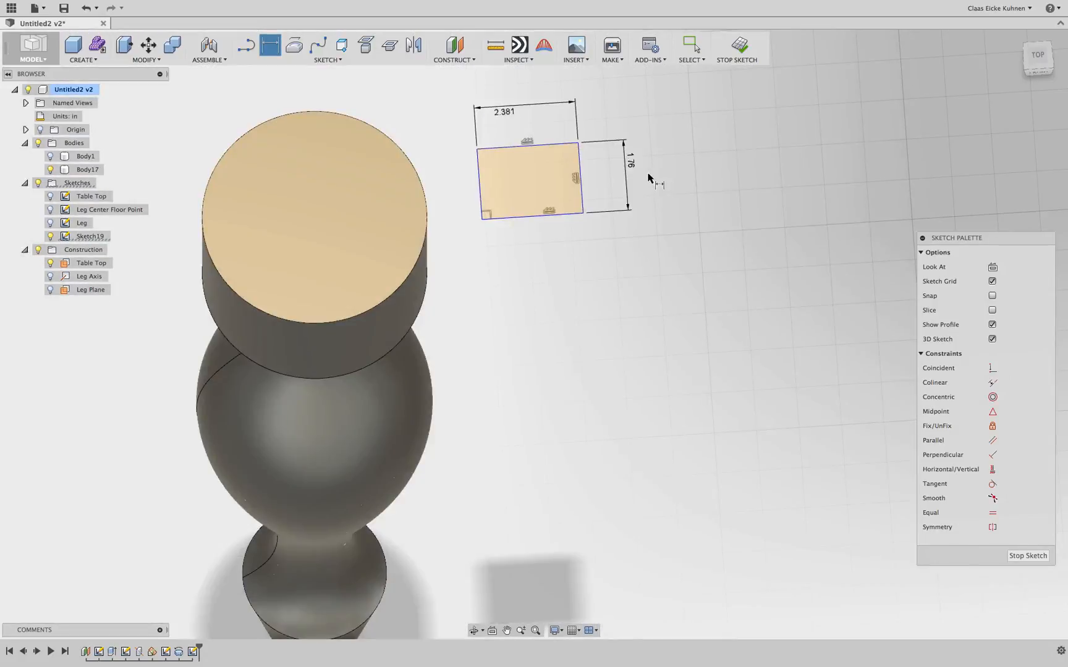
text(2)
key(Return)
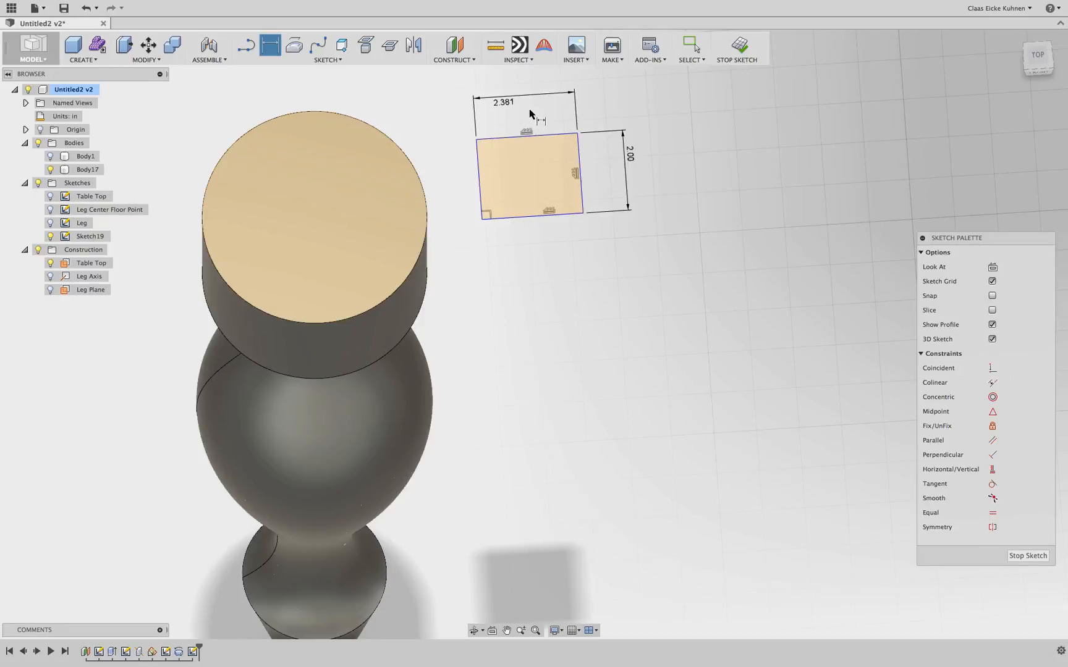
double_click(502, 101)
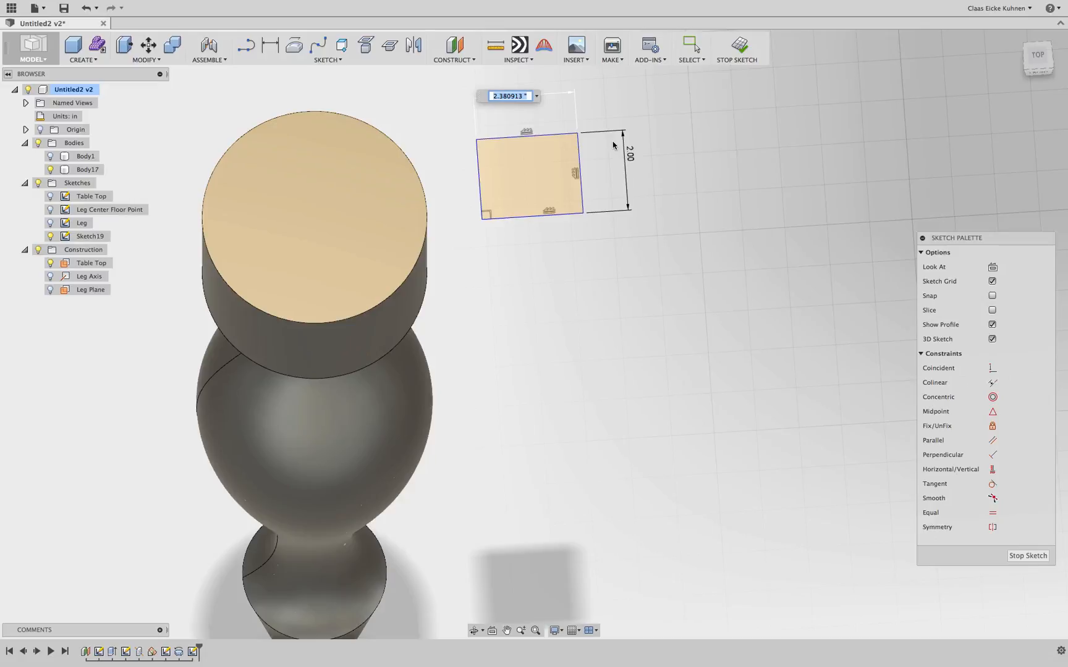
text(d93)
key(Return)
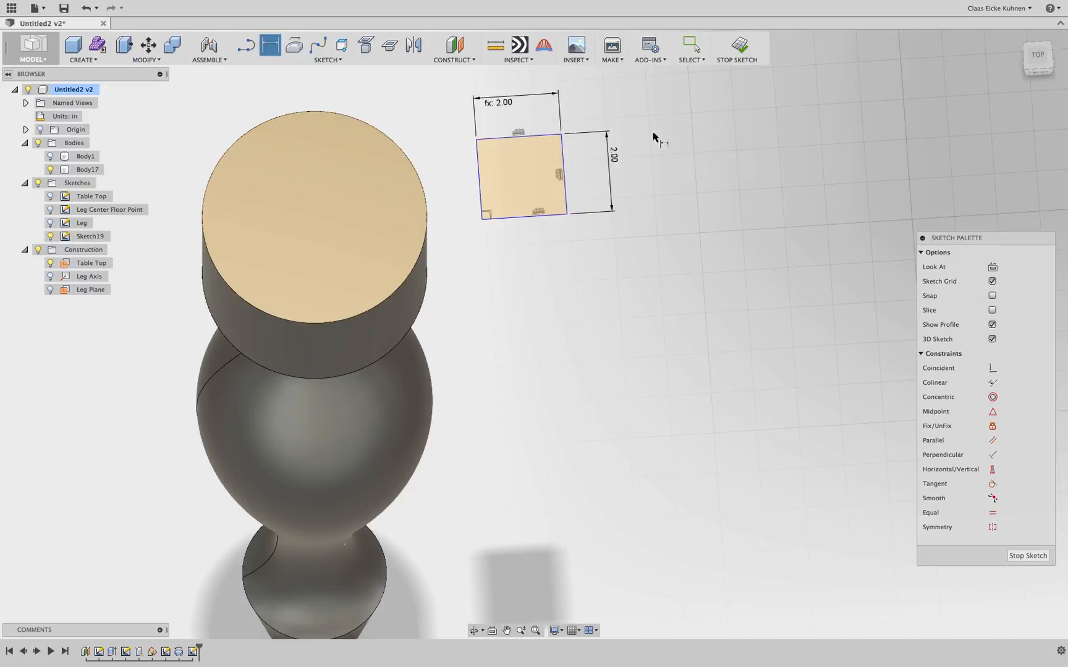
Finish the sketch, display the Table Top sketch to examine its corner-square dimensions, and hide it again.
click(739, 45)
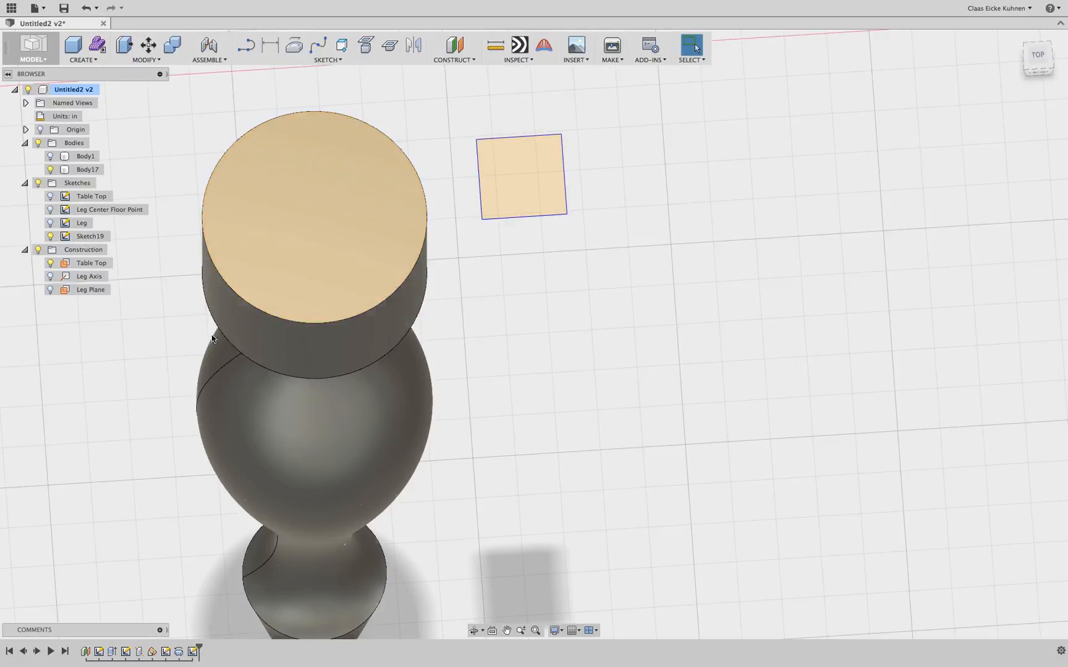
click(51, 197)
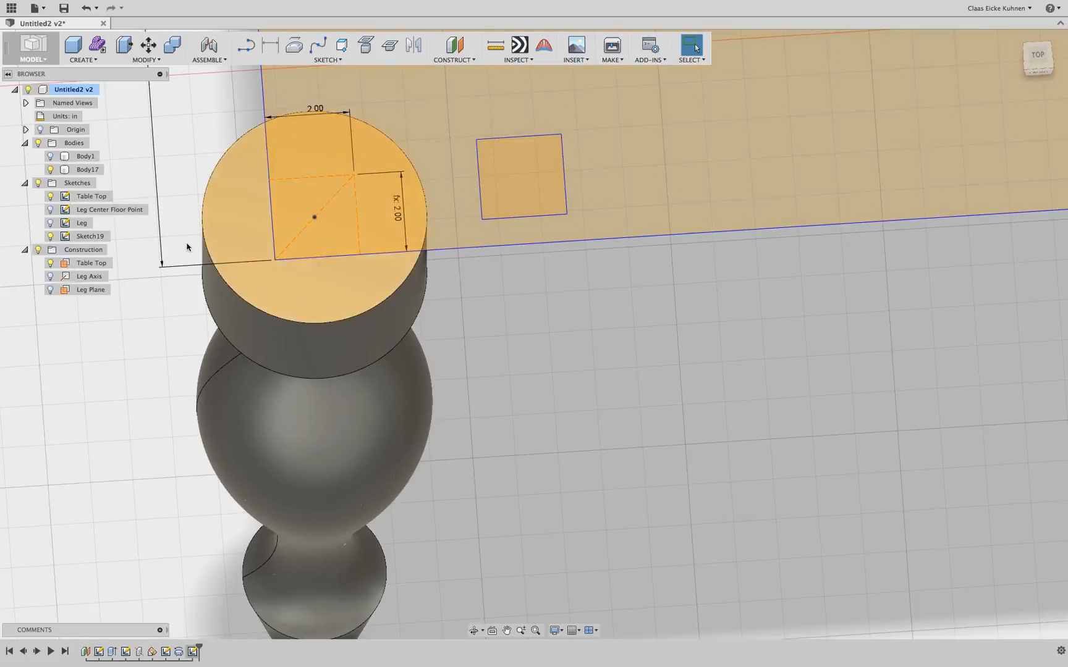
click(50, 197)
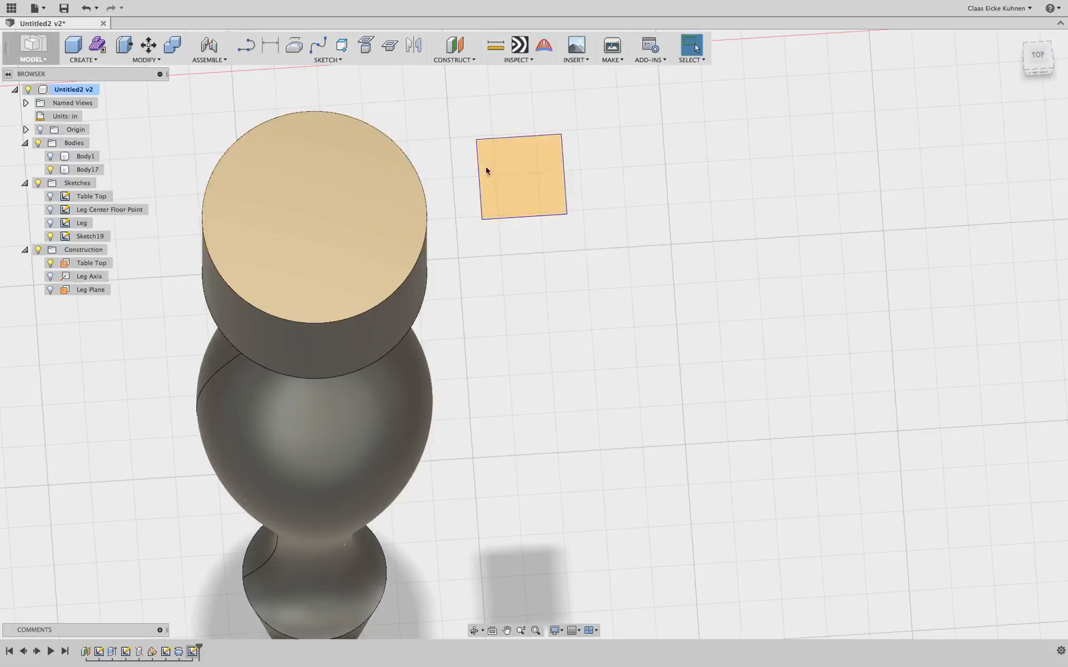
Reopen the square's sketch and link both of its side dimensions to the parameter d78.
double_click(67, 239)
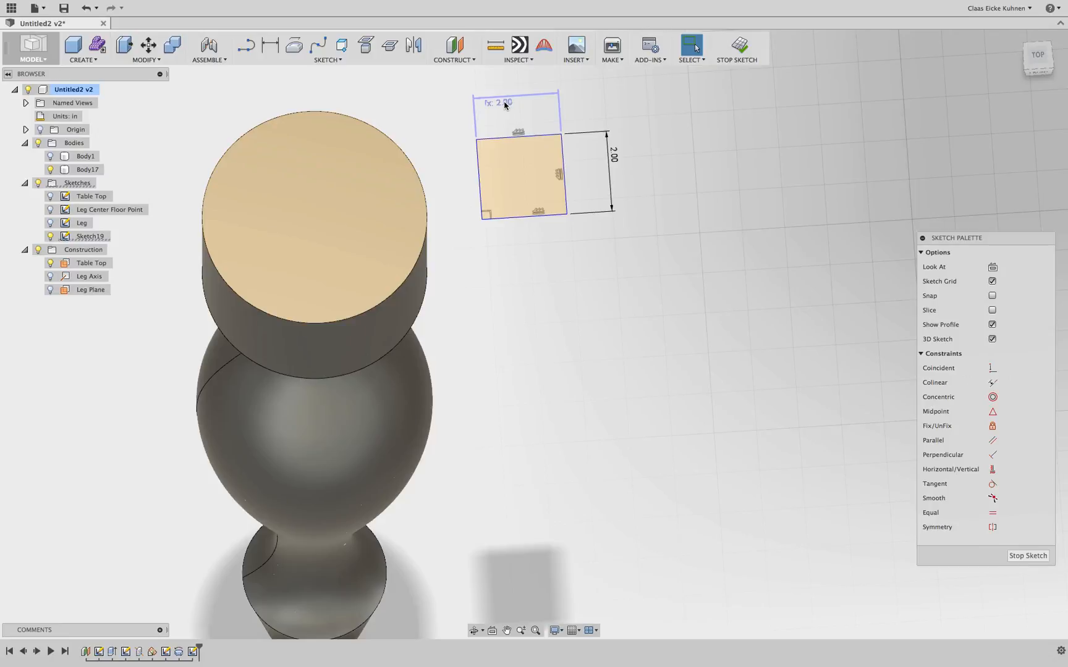
double_click(505, 103)
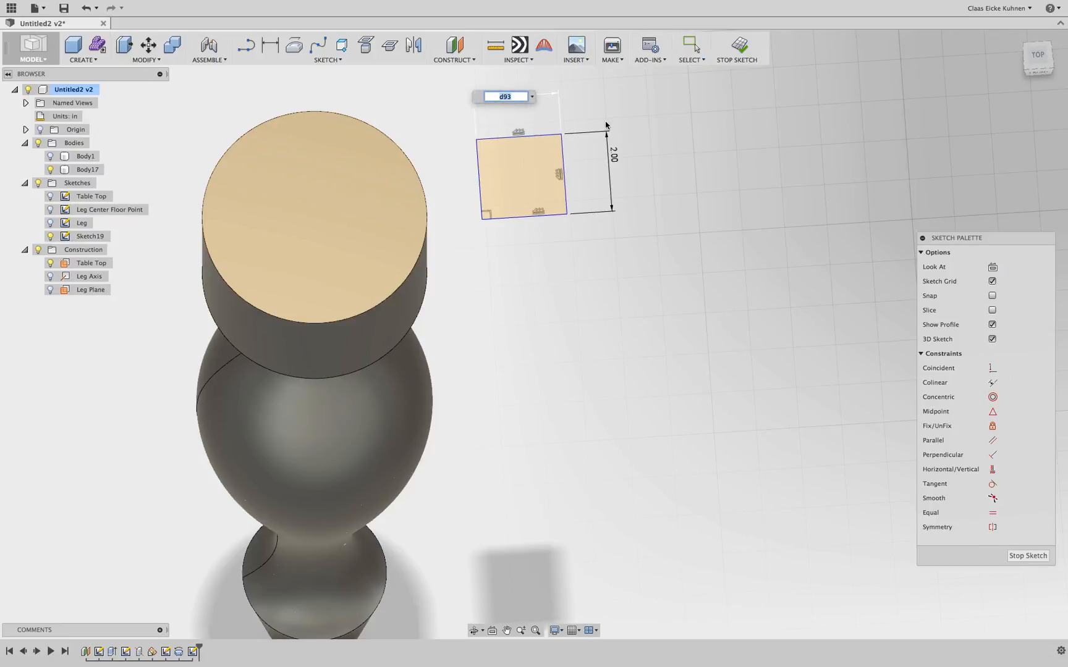
text(d78)
key(Return)
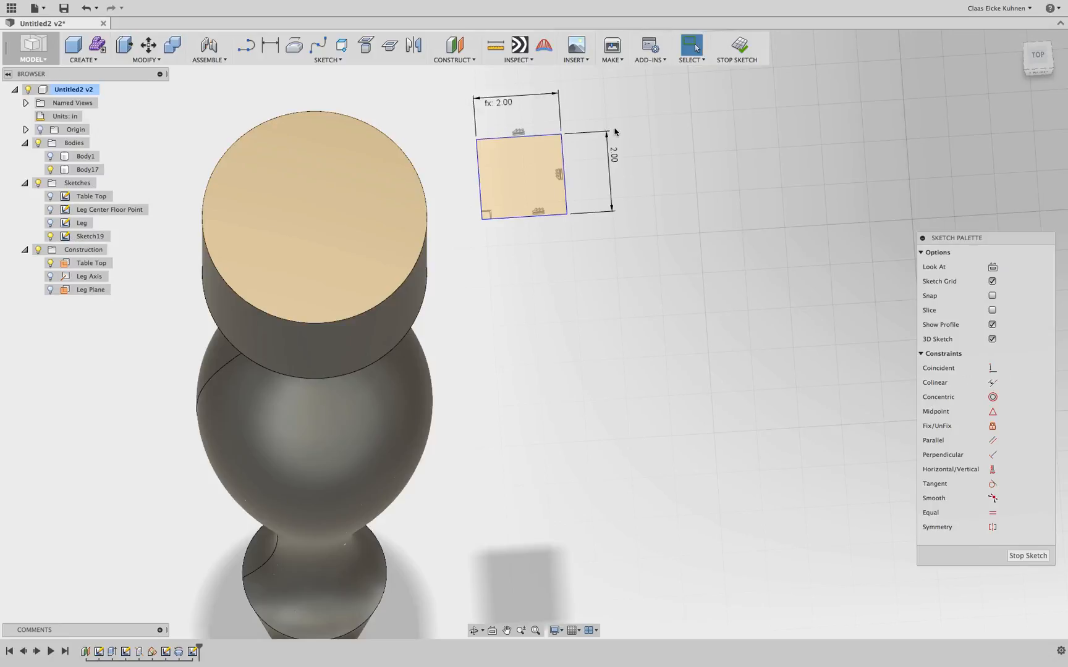
double_click(613, 157)
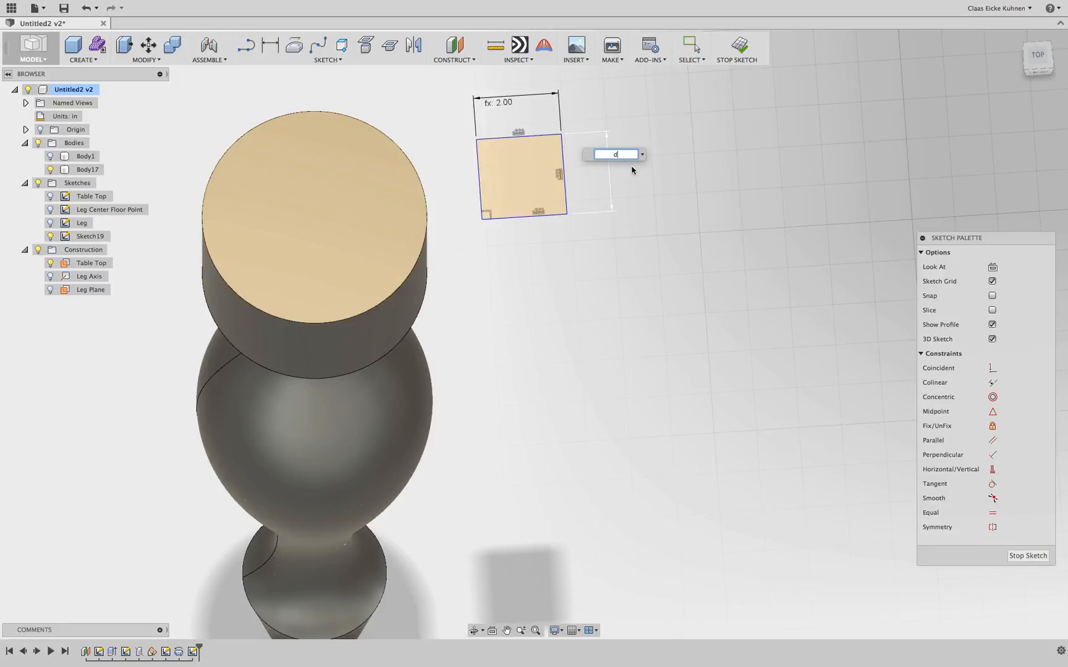
text(d78)
key(Return)
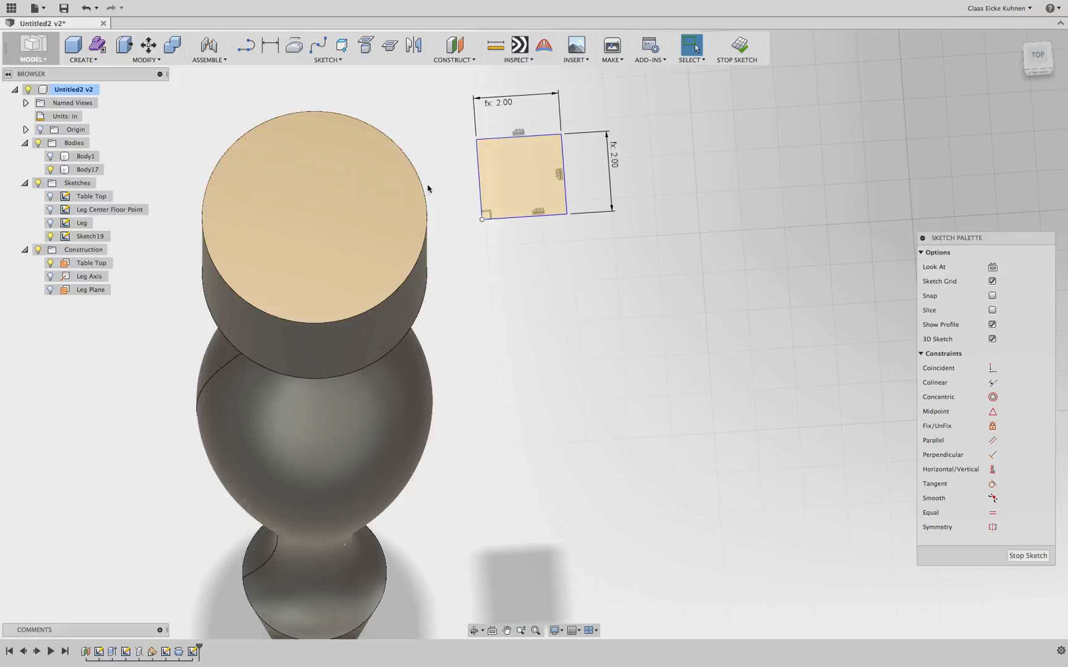
Draw a line across the square between two opposite sides and give it a Horizontal/Vertical constraint.
click(247, 44)
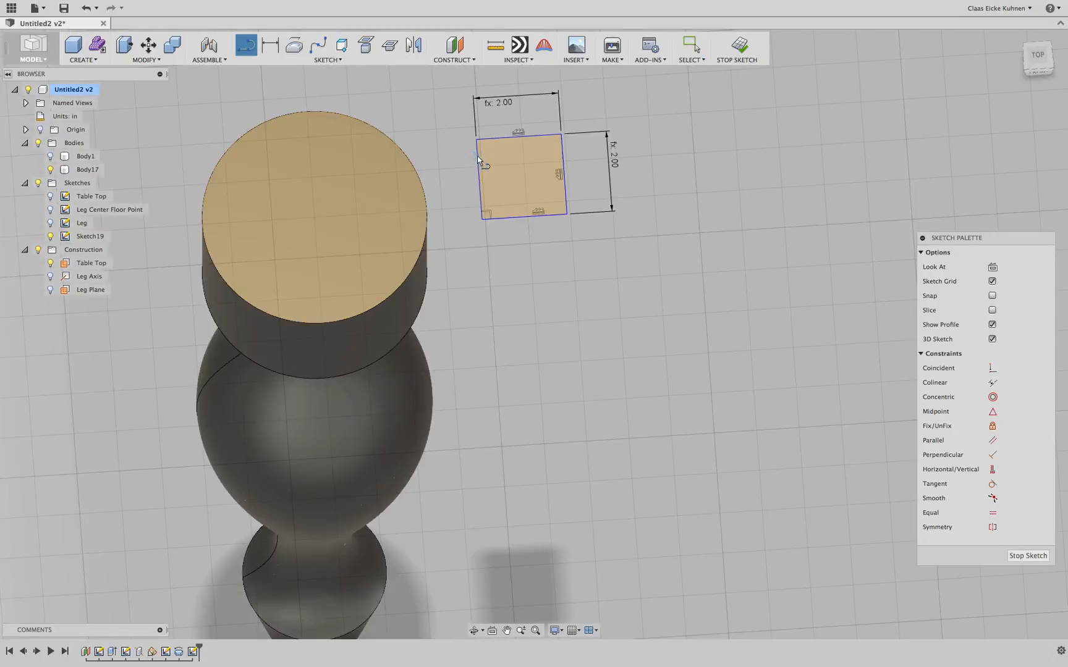
click(478, 155)
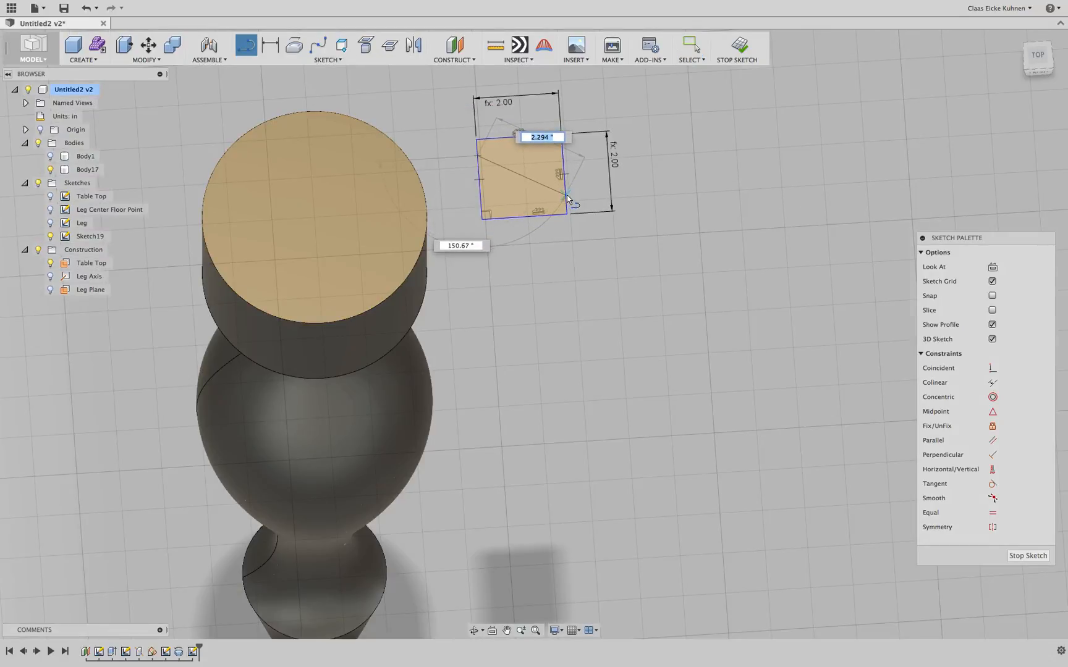
click(567, 194)
click(992, 469)
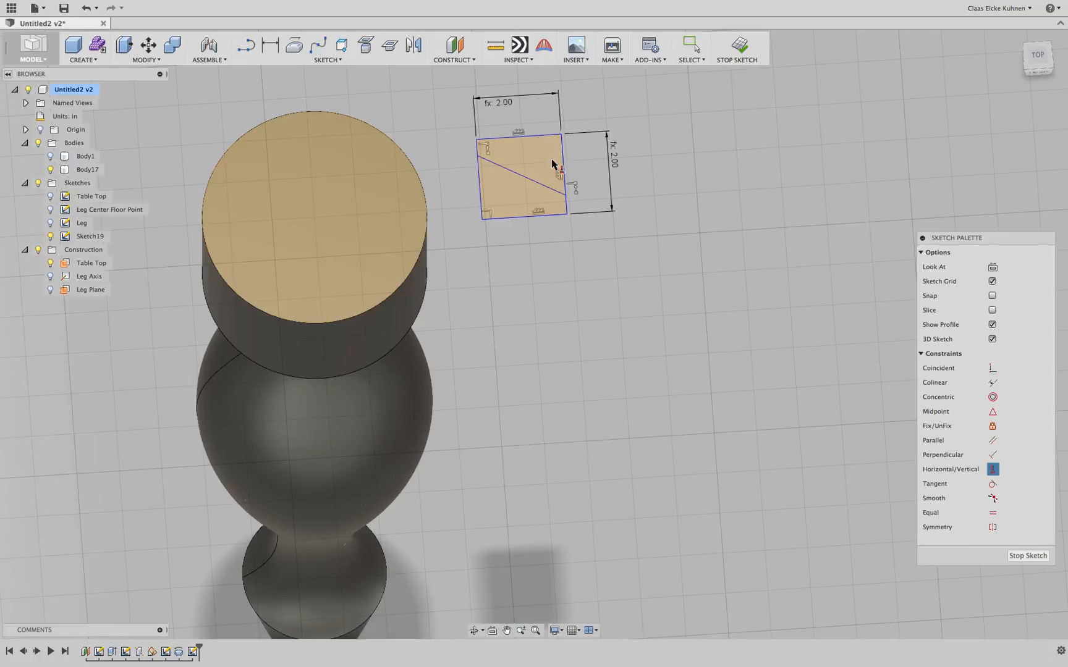
click(525, 177)
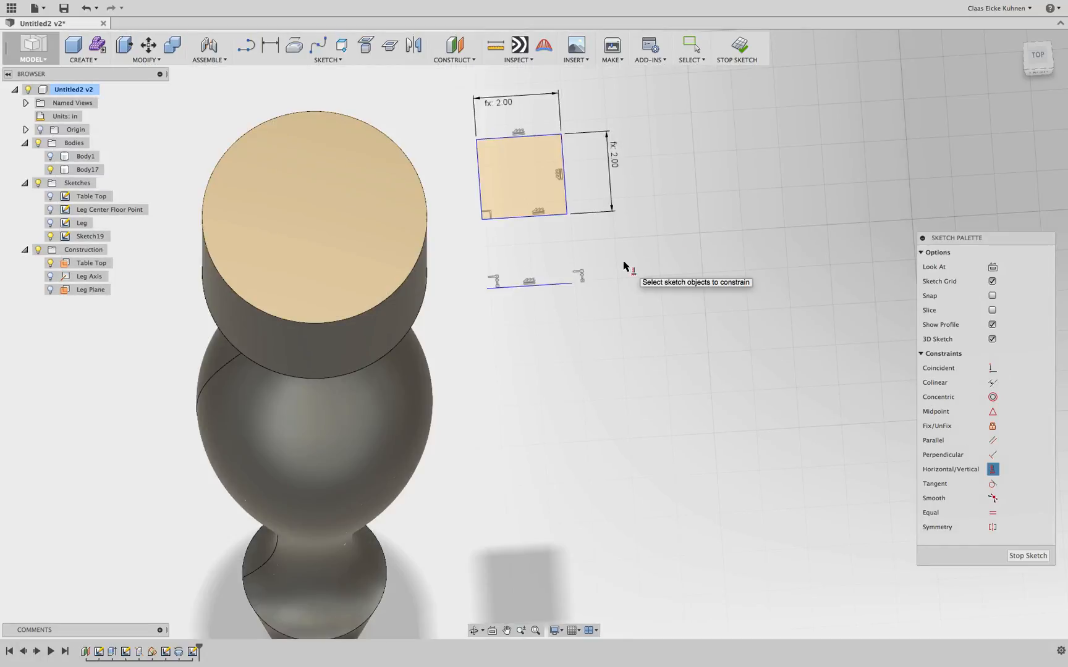
Constrain the loose crossing line's end nearest the leg to the midpoint of the square's adjacent side.
click(993, 411)
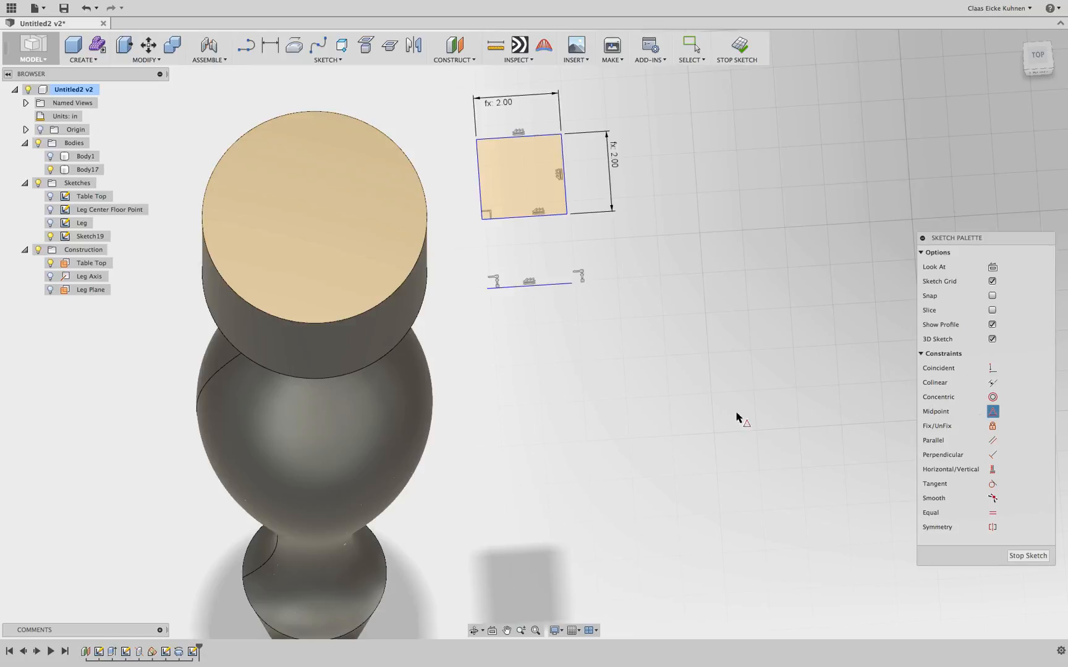
click(486, 289)
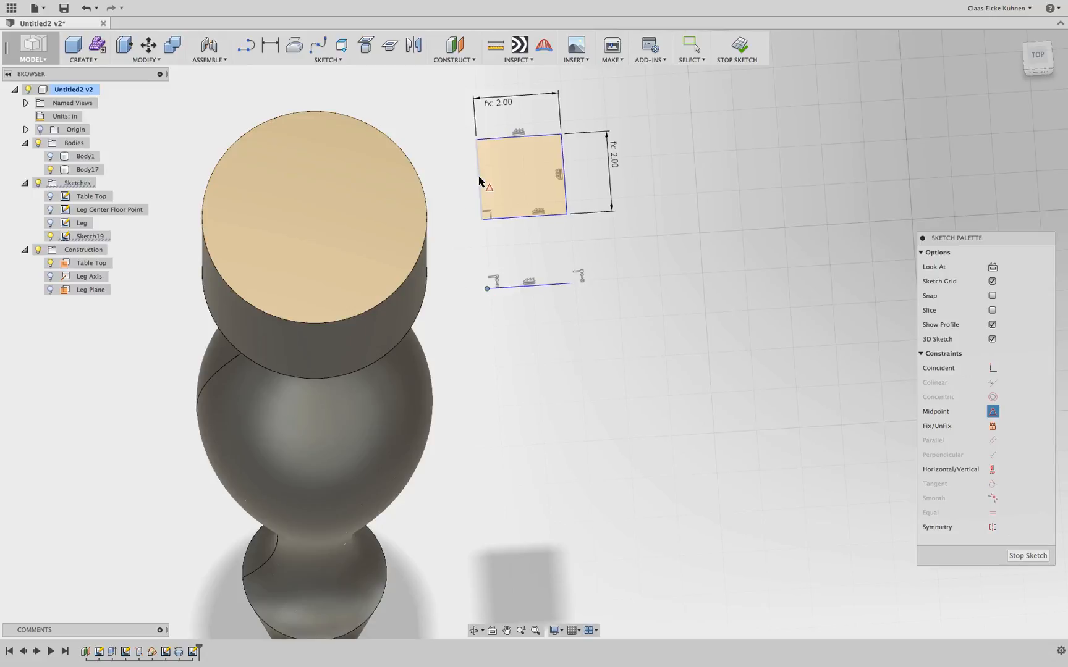
click(479, 152)
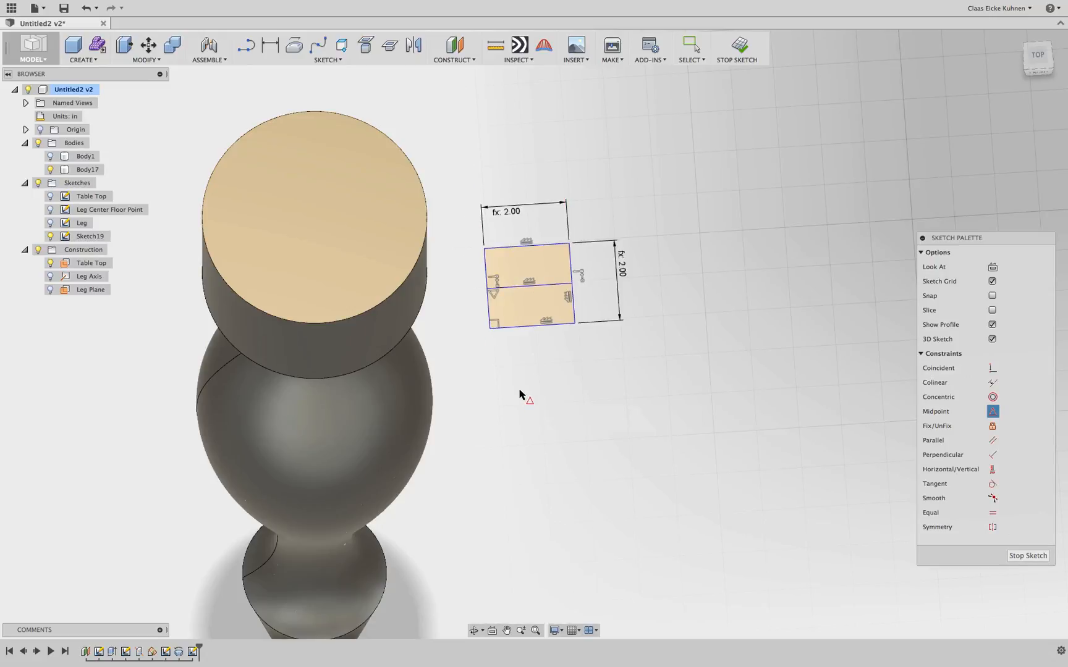
click(504, 287)
key(Escape)
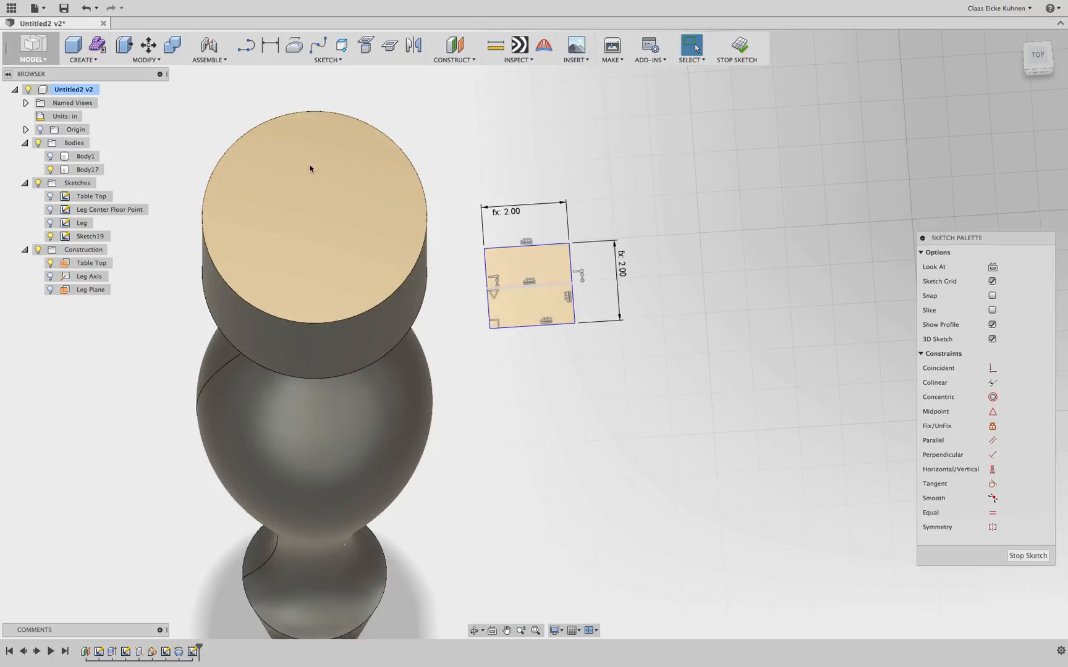
Place a sketch point beside the square and constrain it to the midpoint of the crossing line.
click(334, 61)
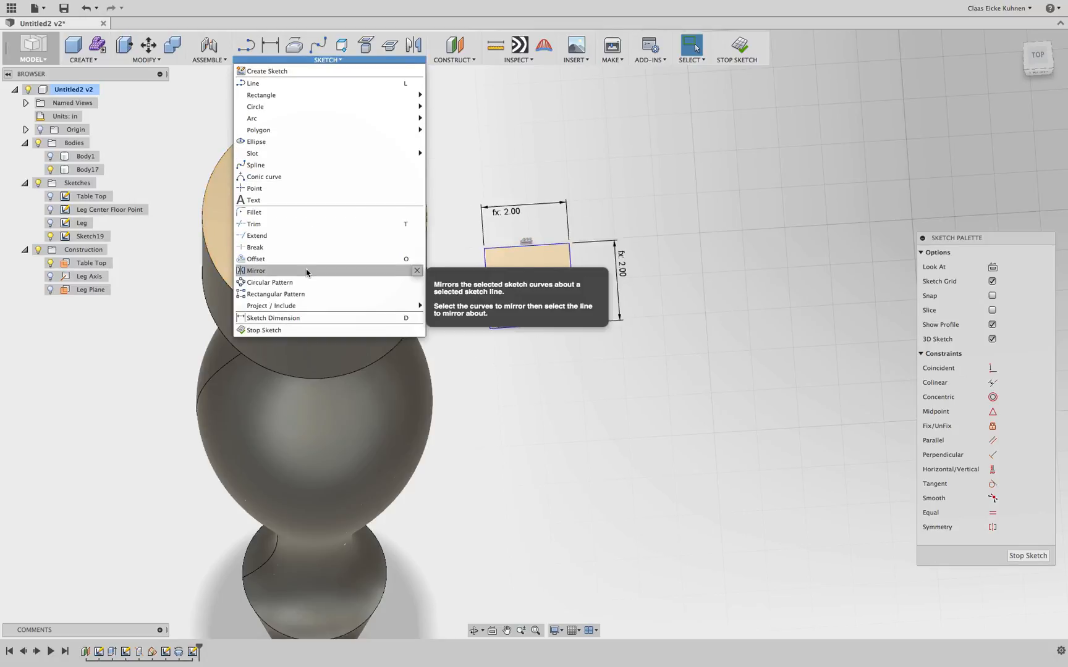
click(297, 188)
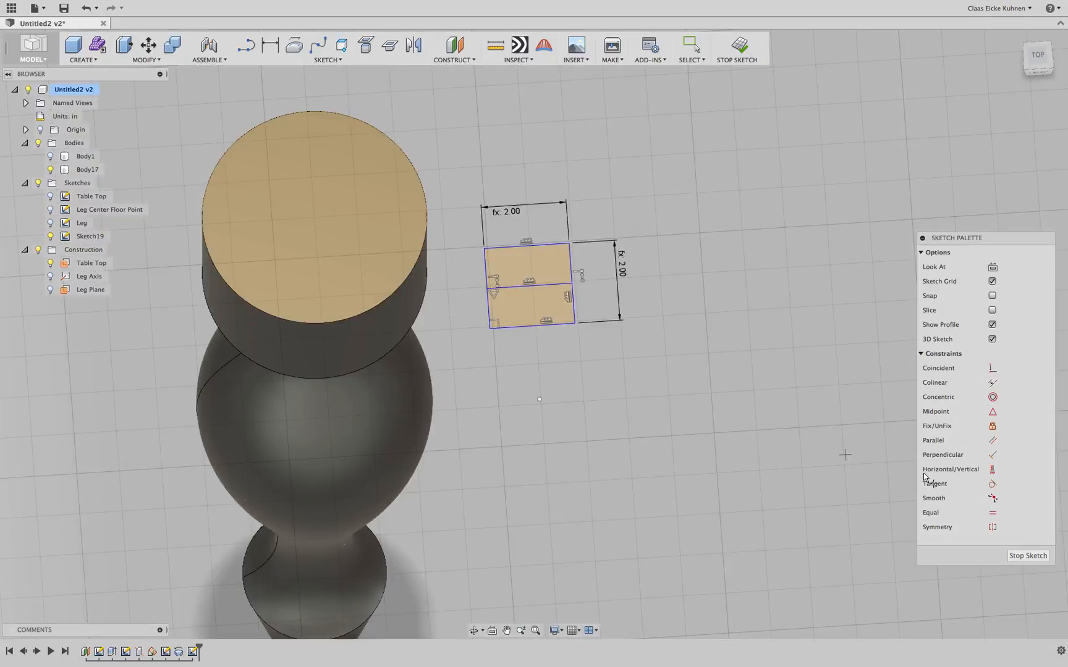
click(992, 411)
click(539, 399)
click(531, 290)
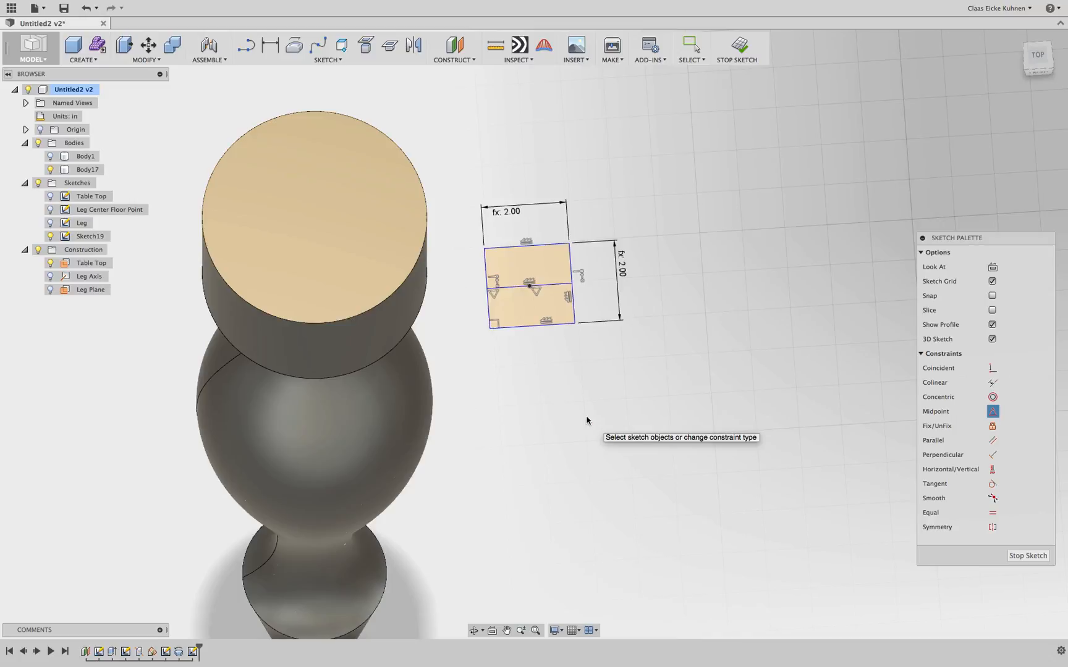
key(Escape)
Test the square by moving its centre point, and make that point coincident with the centre of the leg's round top face.
mouse_move(530, 287)
mouse_down()
mouse_move(616, 294)
mouse_move(726, 205)
mouse_up()
click(656, 373)
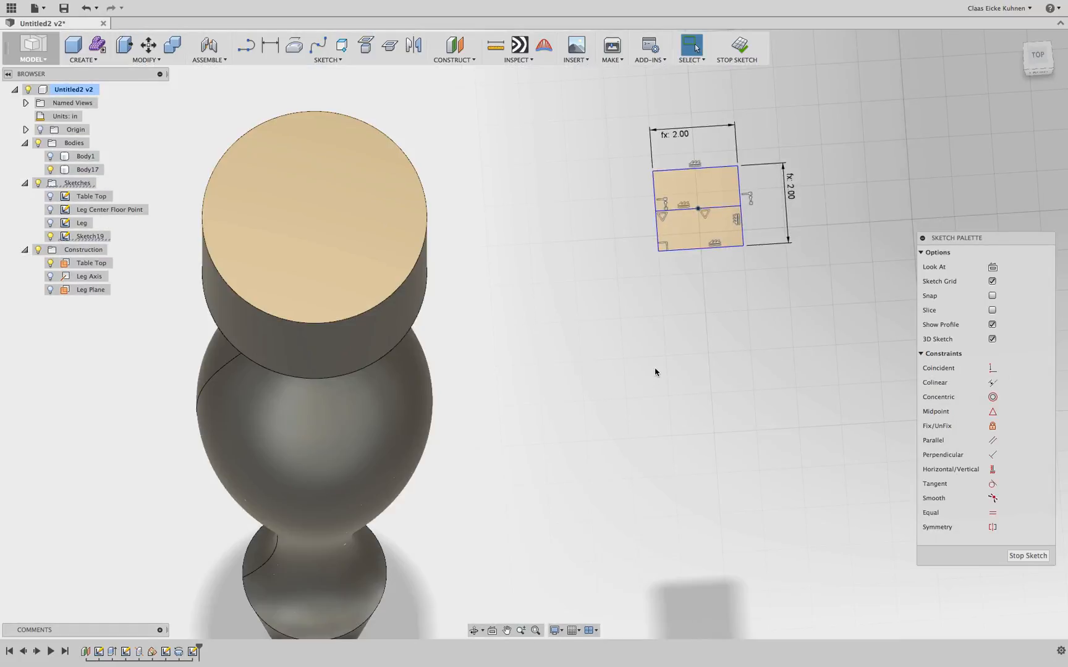
click(992, 368)
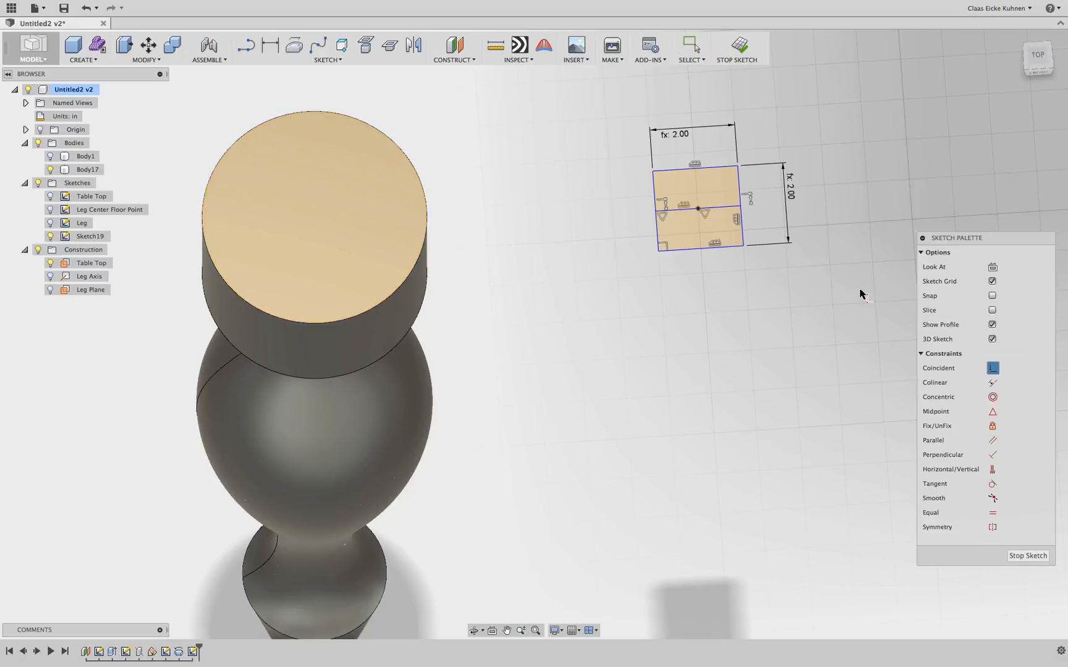
click(697, 209)
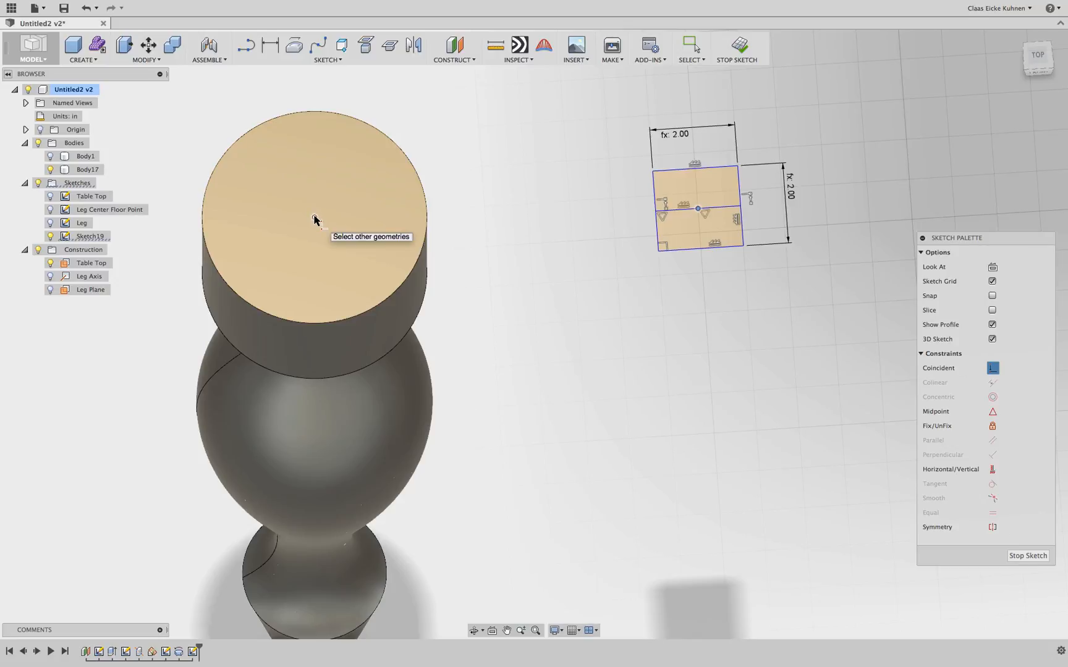
click(315, 220)
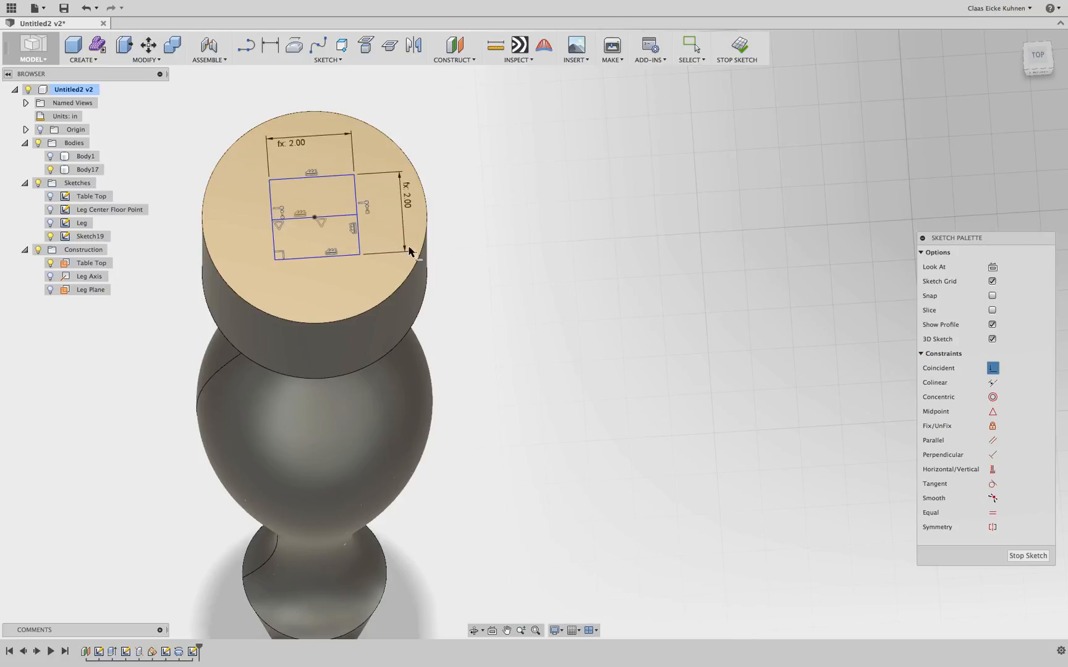
key(Escape)
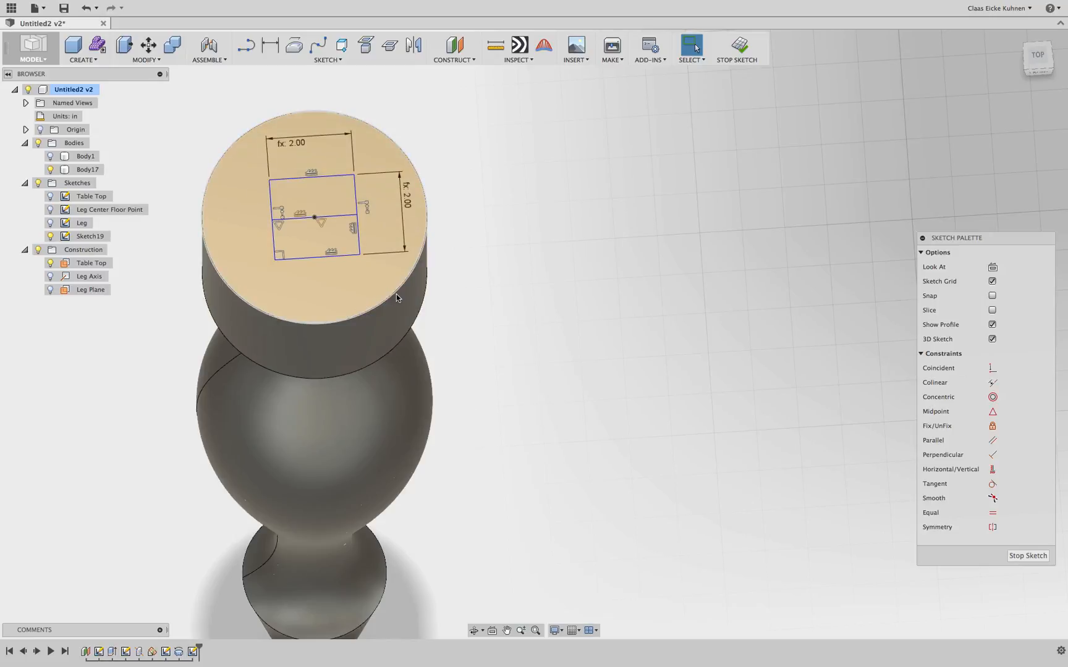
Try to move the square by its centre point to check its attachment to the leg's centre.
scroll(504, 290, down, 5)
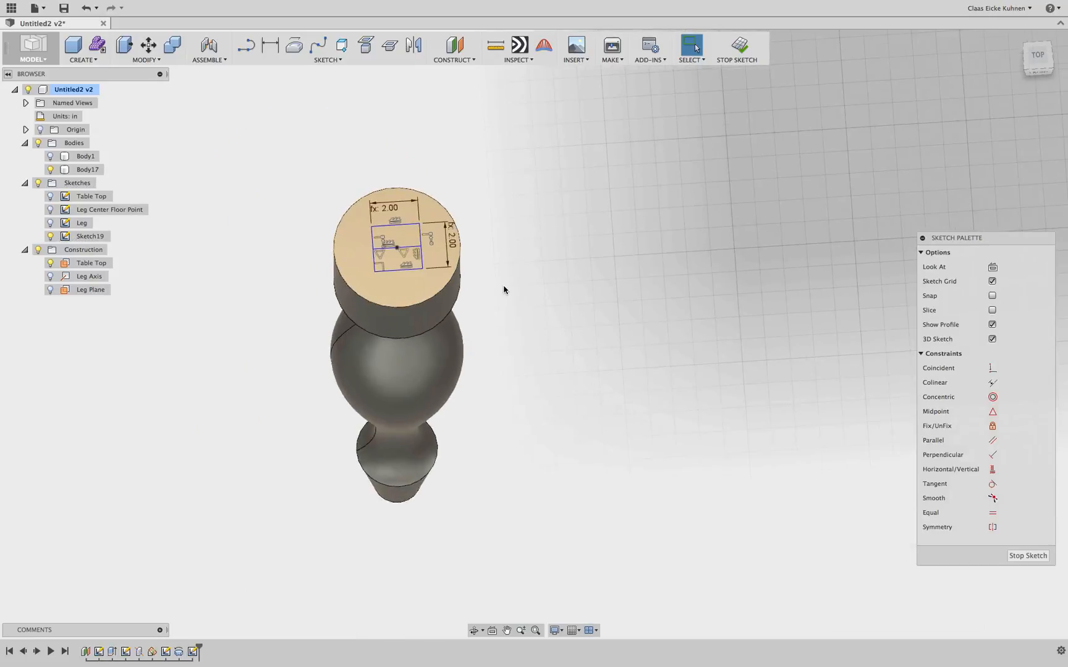
scroll(504, 290, up, 6)
scroll(503, 289, down, 1)
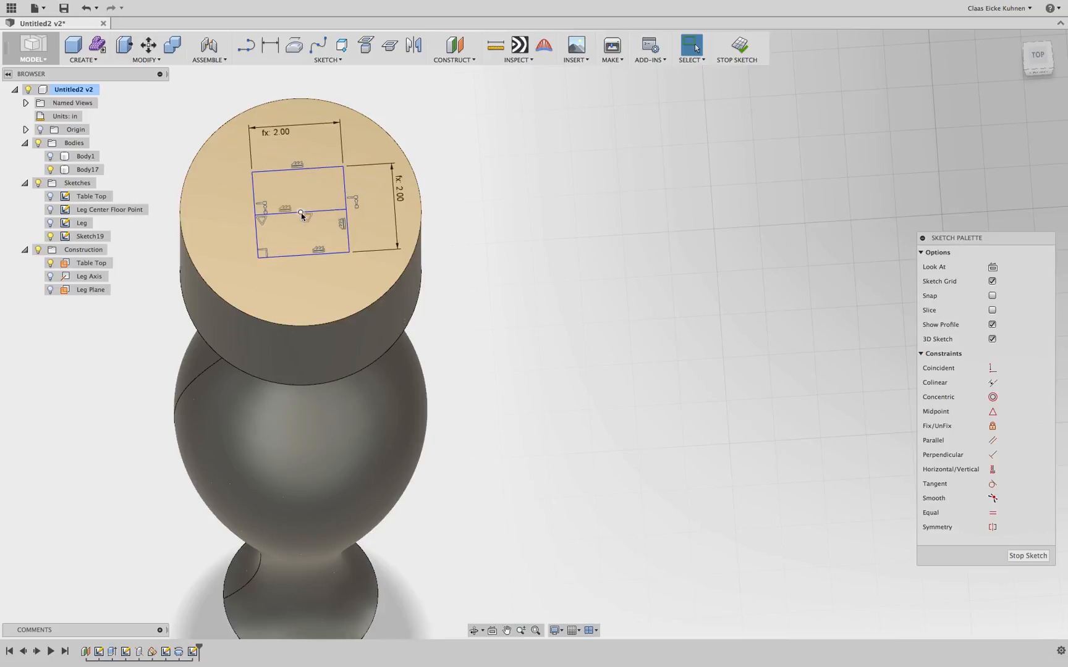
mouse_move(301, 213)
mouse_down()
mouse_move(355, 253)
mouse_move(301, 213)
mouse_move(266, 234)
mouse_move(303, 231)
mouse_up()
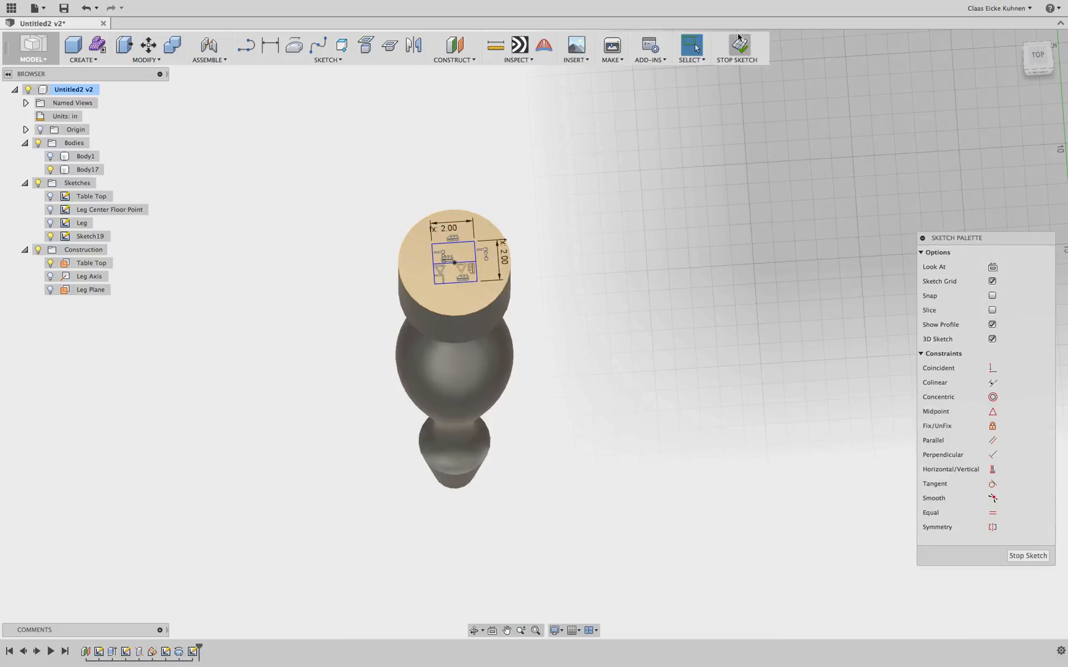
Finish the square's sketch, then display the Leg sketch together with its dimensions.
click(736, 62)
mouse_move(1045, 70)
mouse_down()
mouse_move(1025, 39)
mouse_move(1044, 63)
mouse_up()
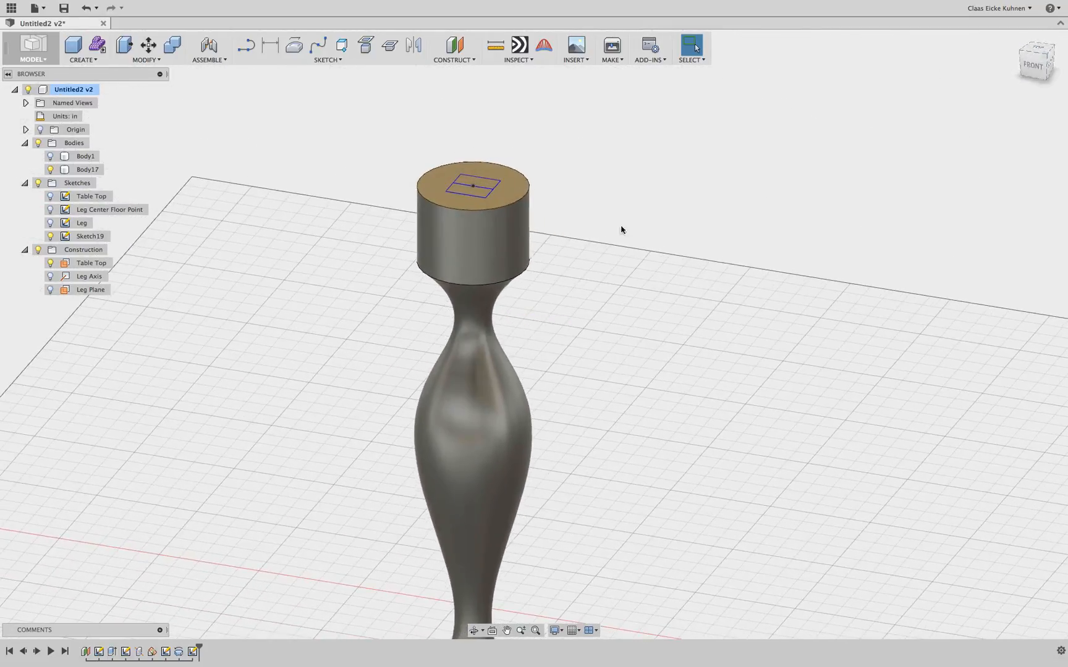
click(51, 224)
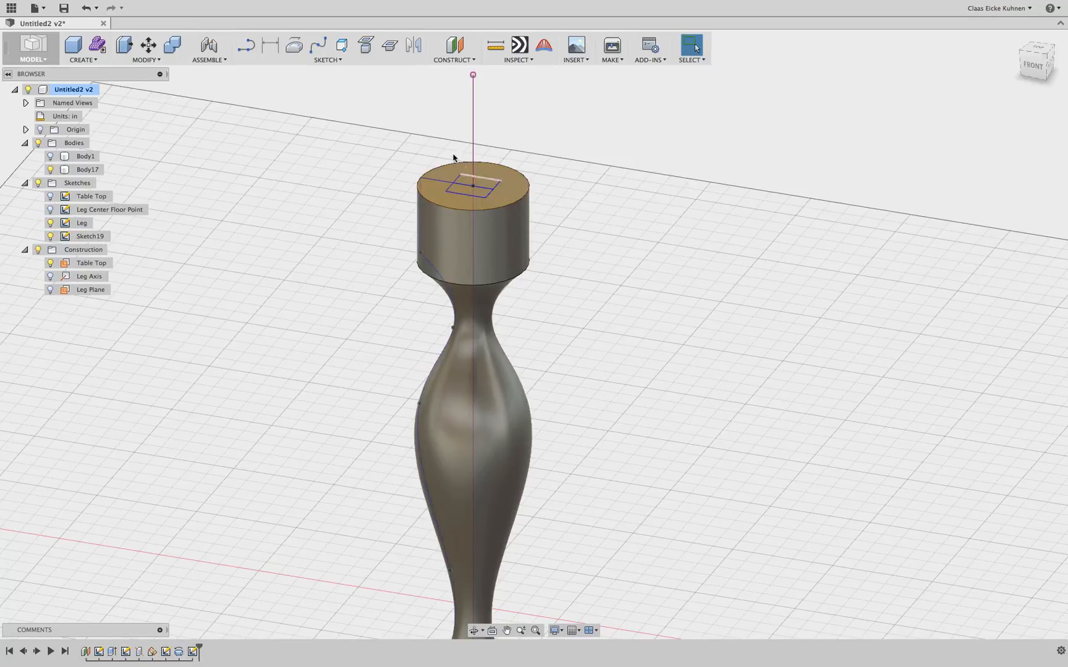
right_click(81, 223)
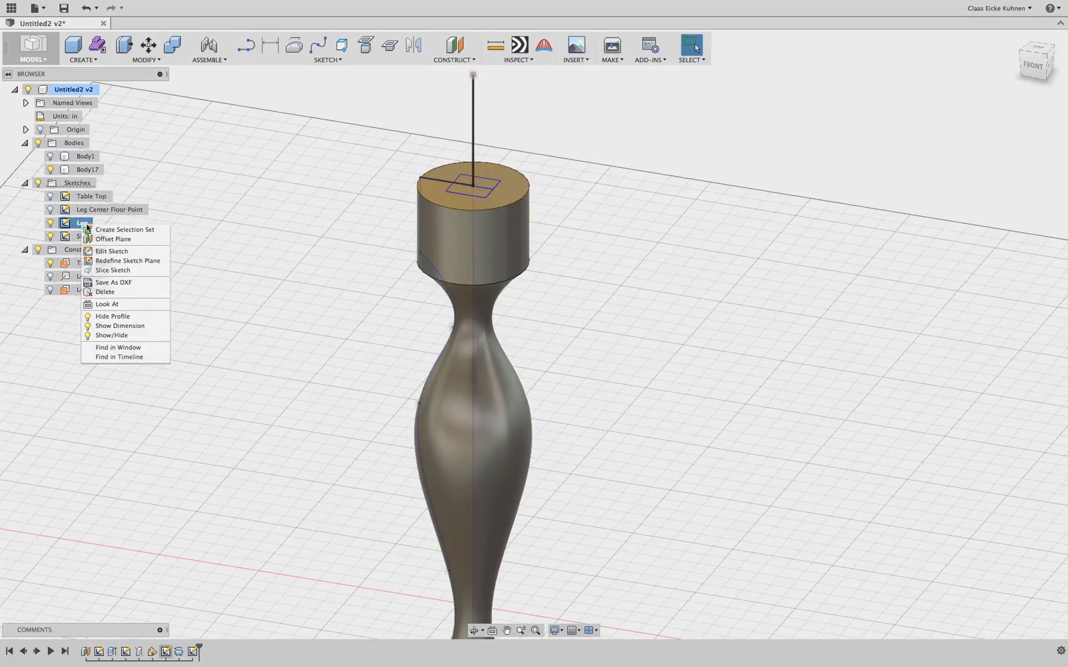
click(141, 325)
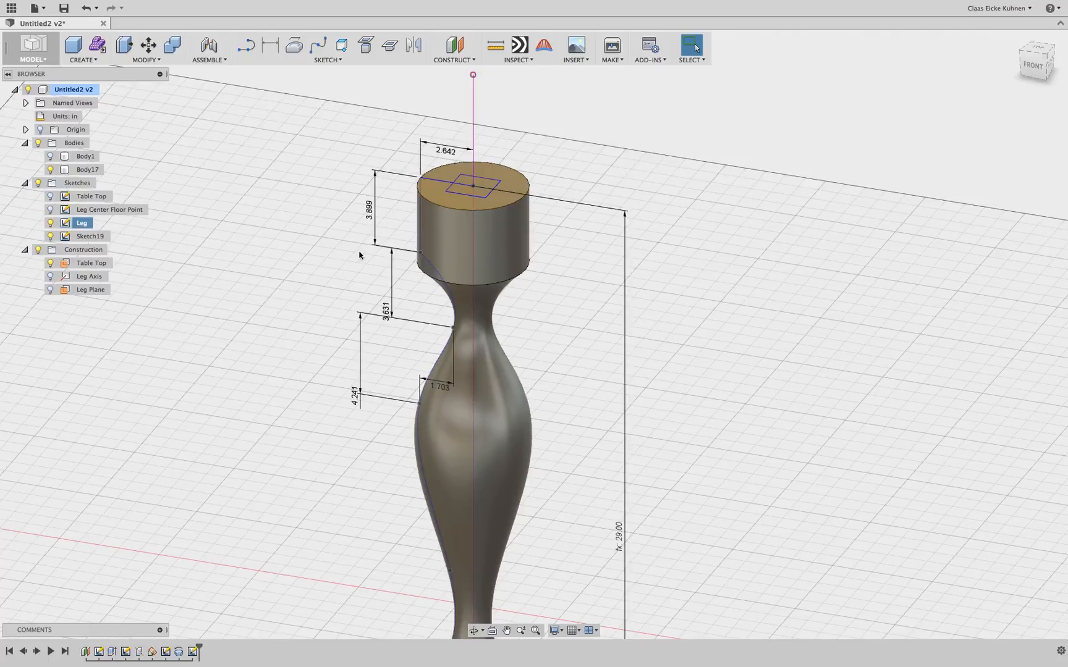
Set the Leg sketch's top radius dimension to 1.5 in.
double_click(445, 150)
text(1.5)
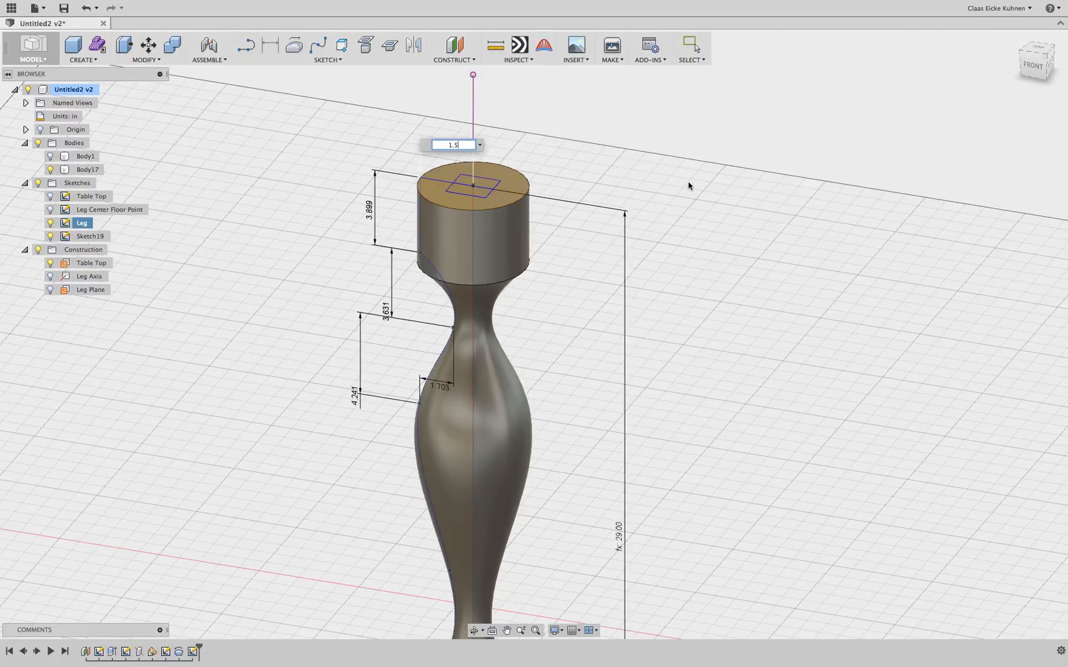
key(Return)
Examine how the square's corners fit inside the edge of the leg's round top face.
scroll(505, 190, up, 10)
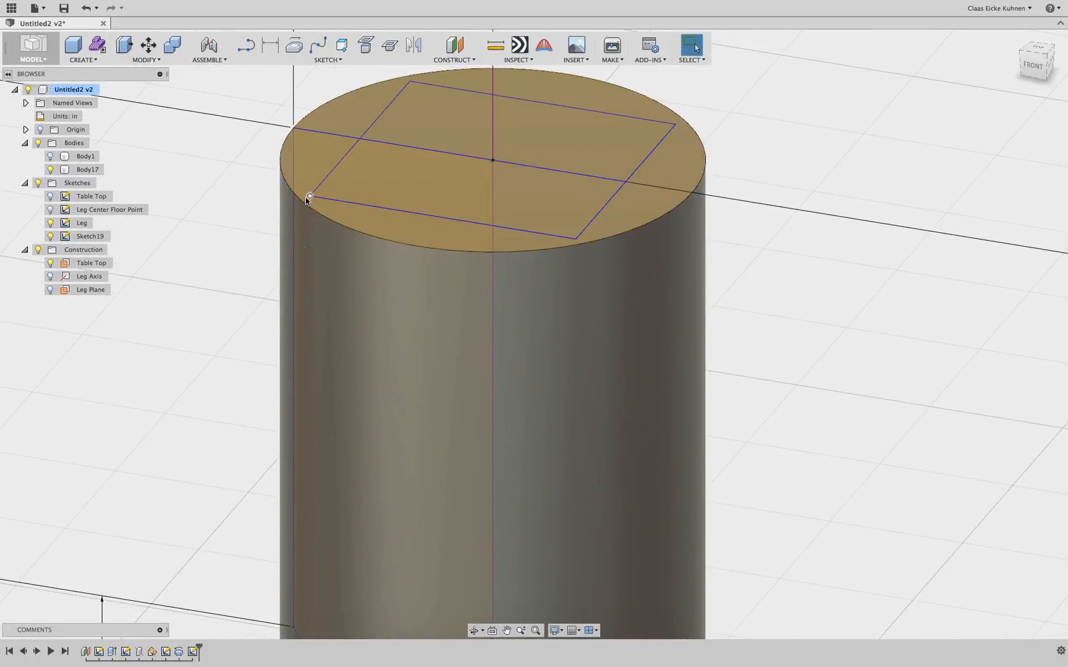
scroll(306, 201, down, 5)
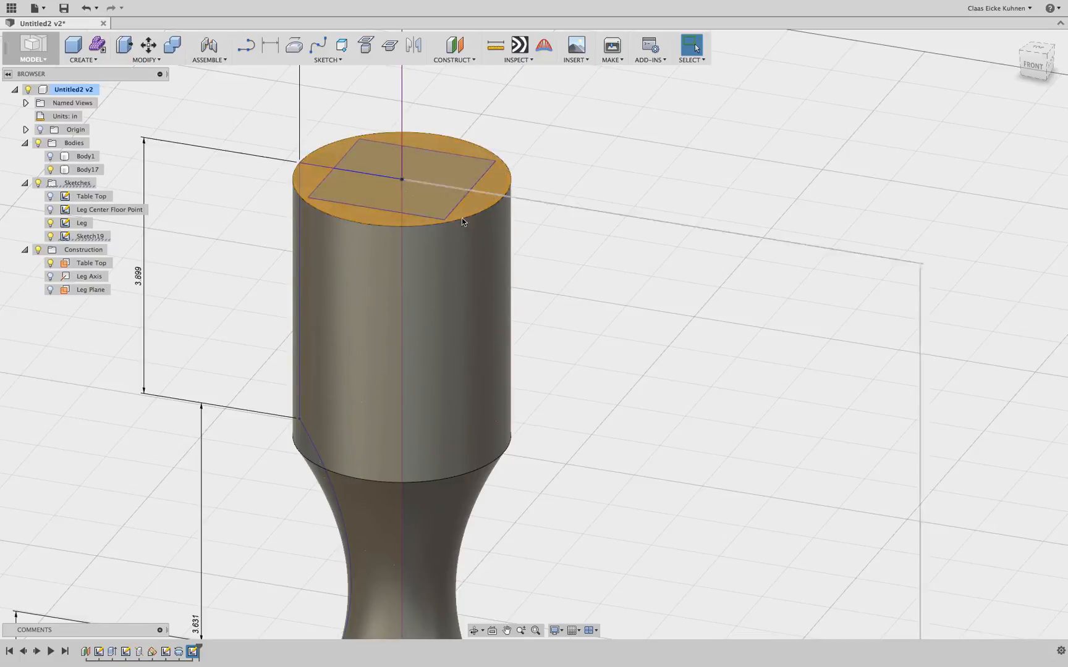
scroll(458, 217, up, 6)
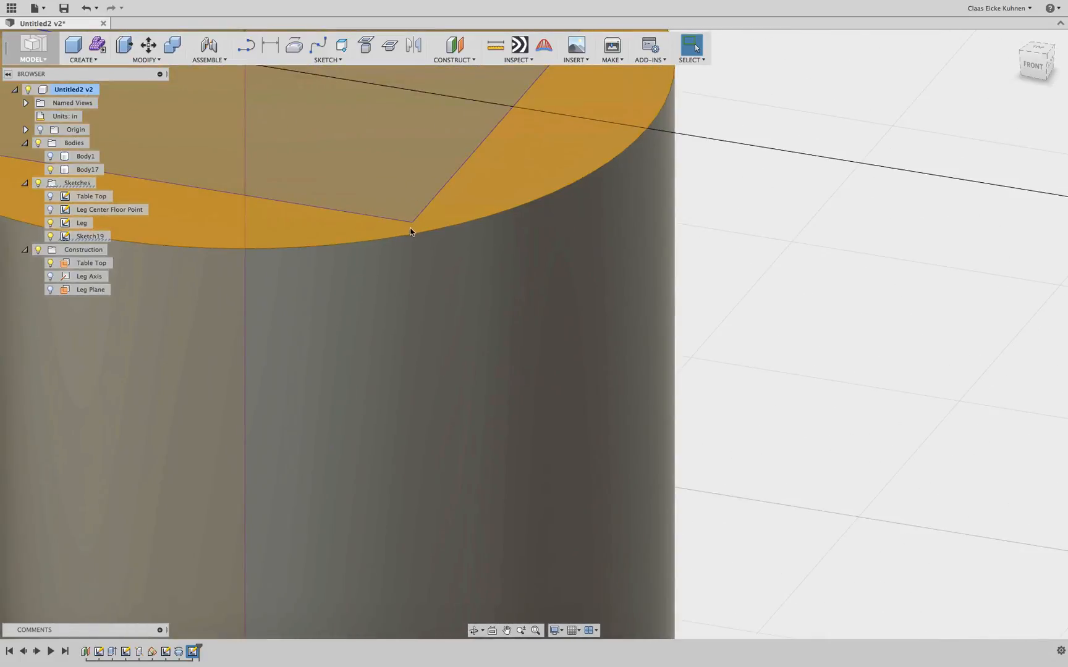
scroll(410, 228, down, 5)
scroll(469, 229, down, 6)
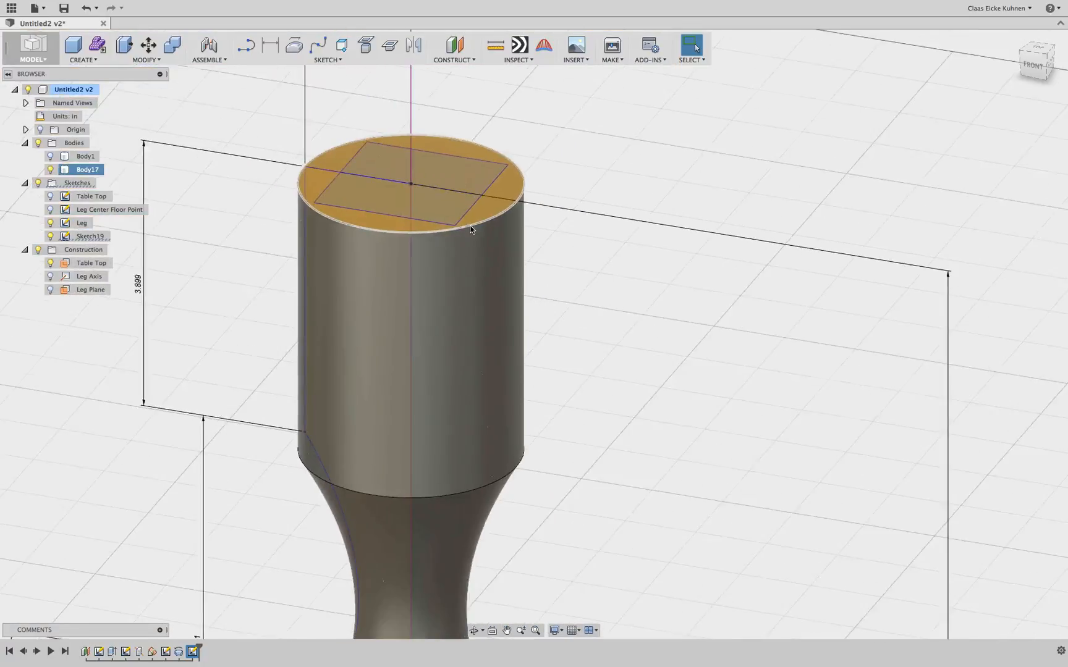
scroll(559, 183, up, 3)
scroll(474, 195, up, 3)
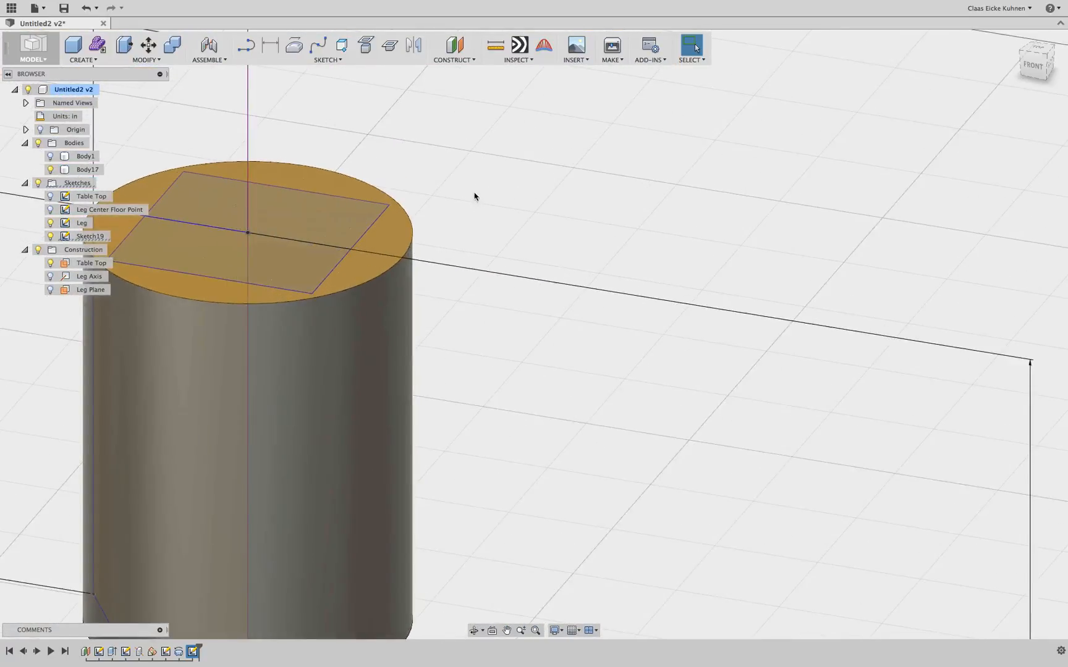
scroll(472, 205, down, 5)
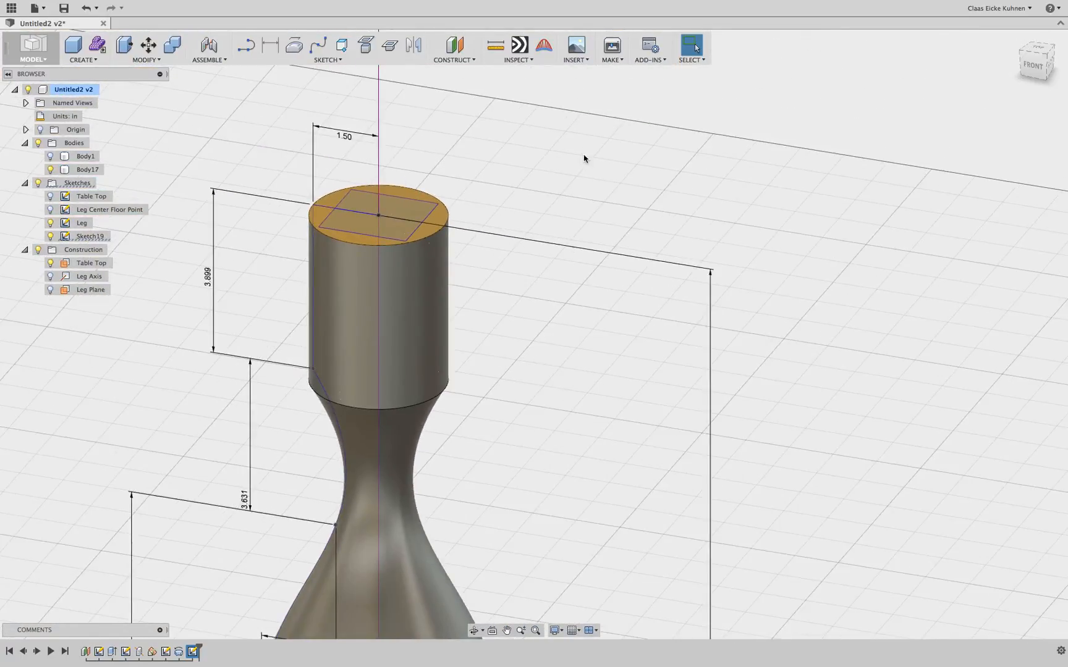
middle_drag(514, 441, 523, 423)
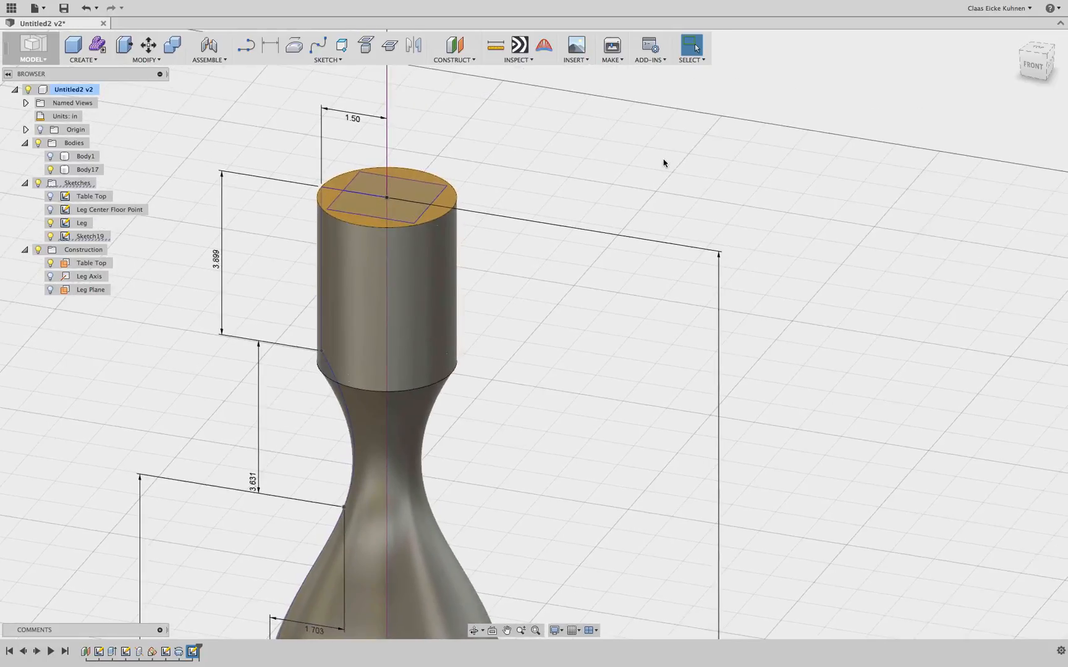
Extrude the area between the square and the round edge -5.17 in as a cut down the leg's top.
click(94, 60)
key(e)
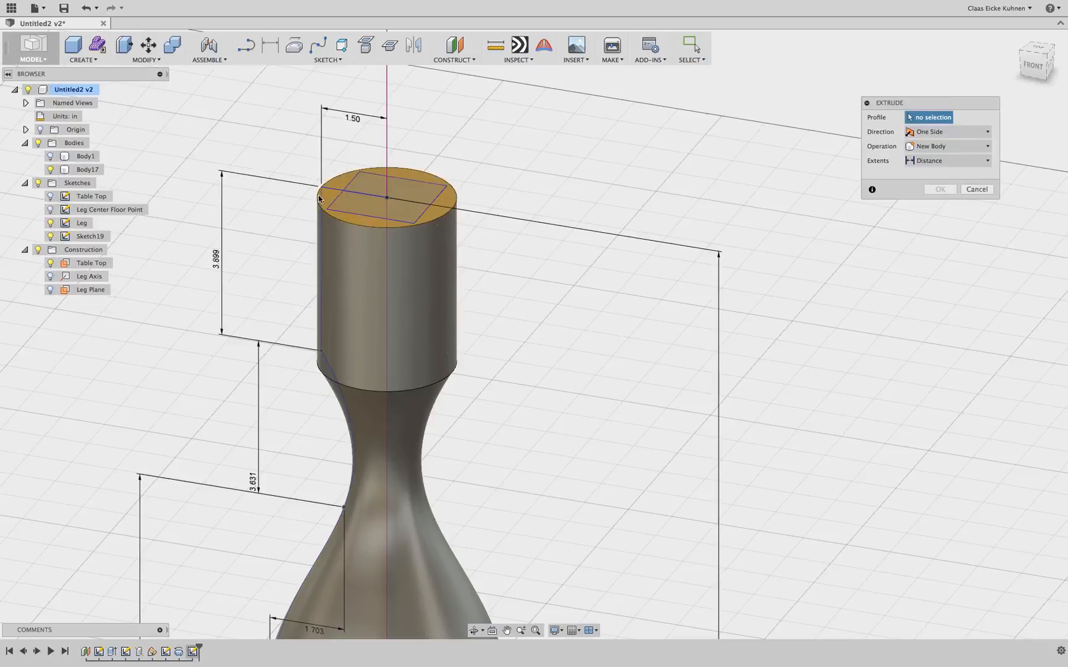
click(327, 199)
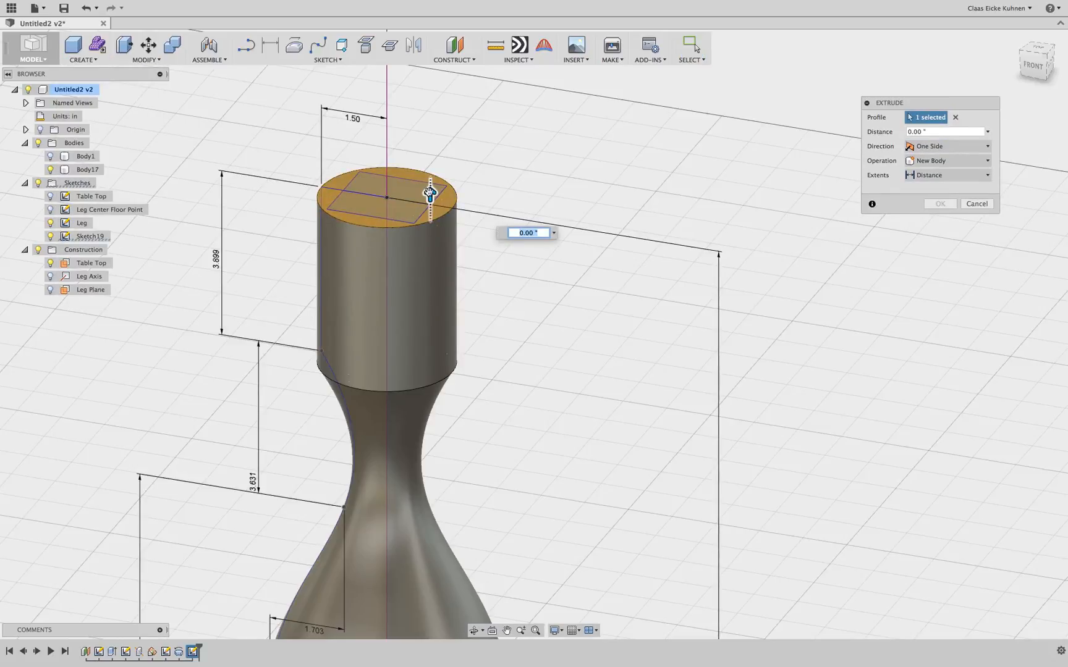
drag(430, 197, 468, 393)
text(-5.17)
key(Return)
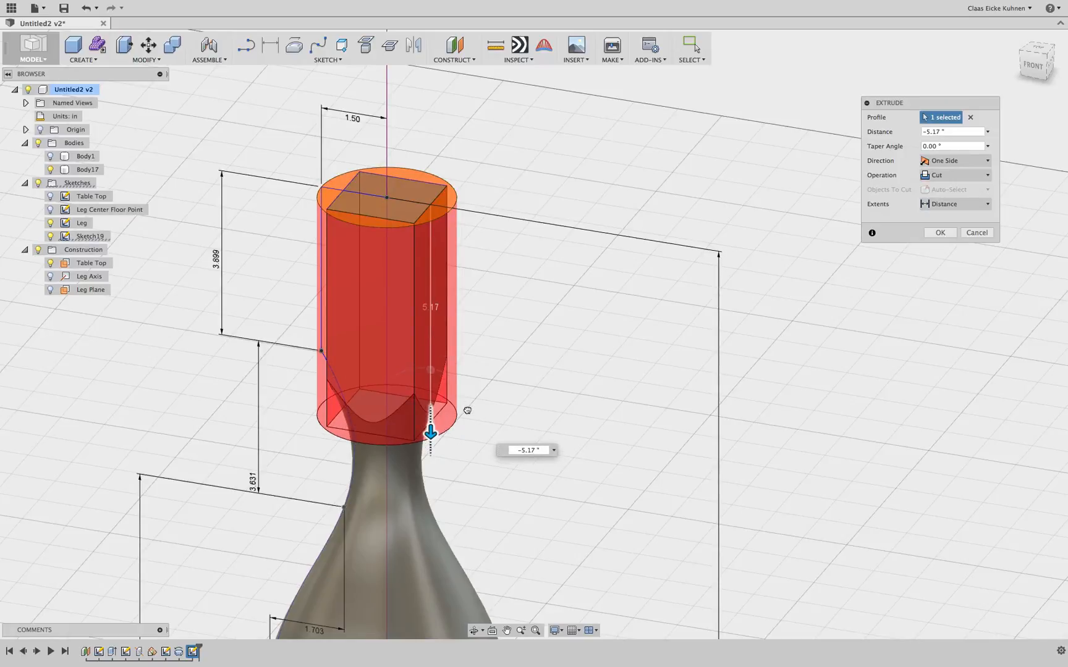
click(938, 233)
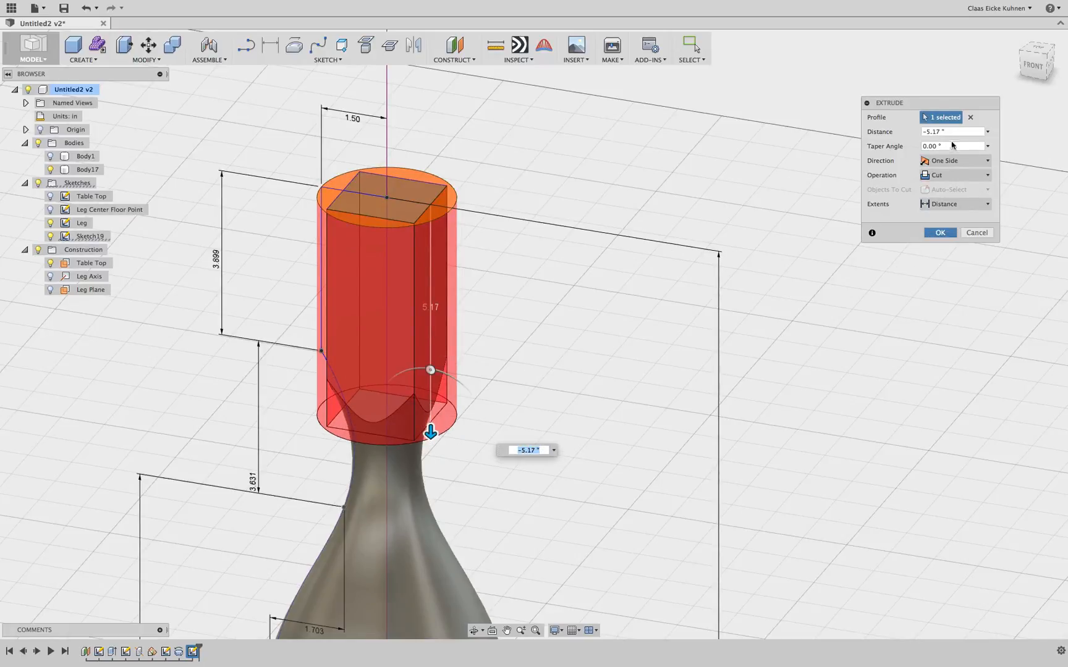
Inspect the squared leg top from the front, hide the Leg sketch's dimensions, and show the table top body.
click(1036, 69)
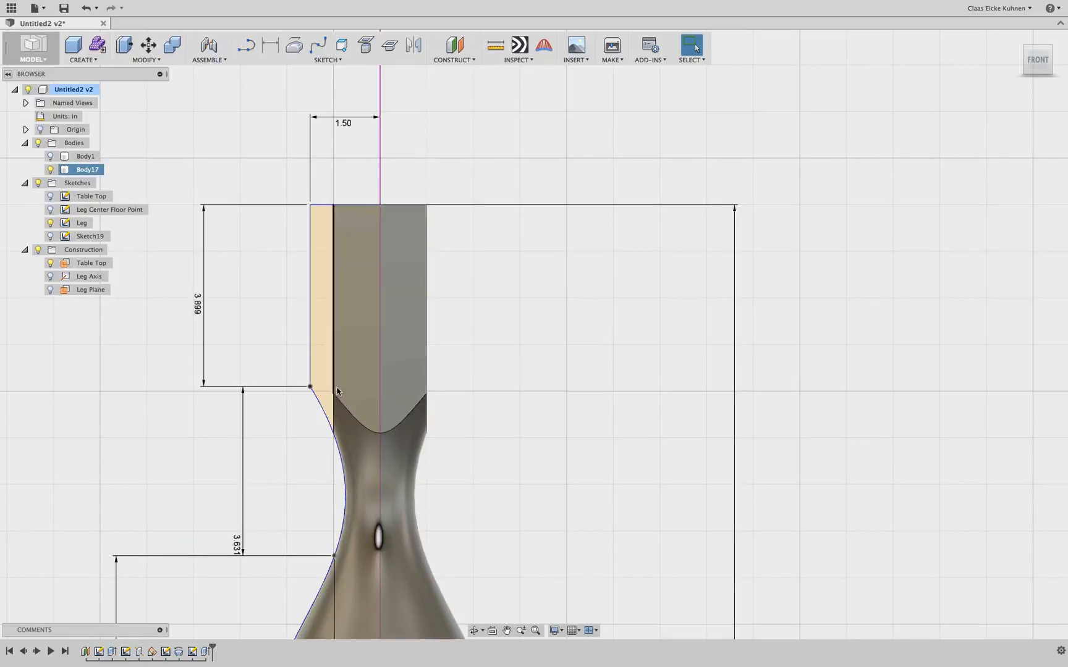
scroll(423, 448, down, 2)
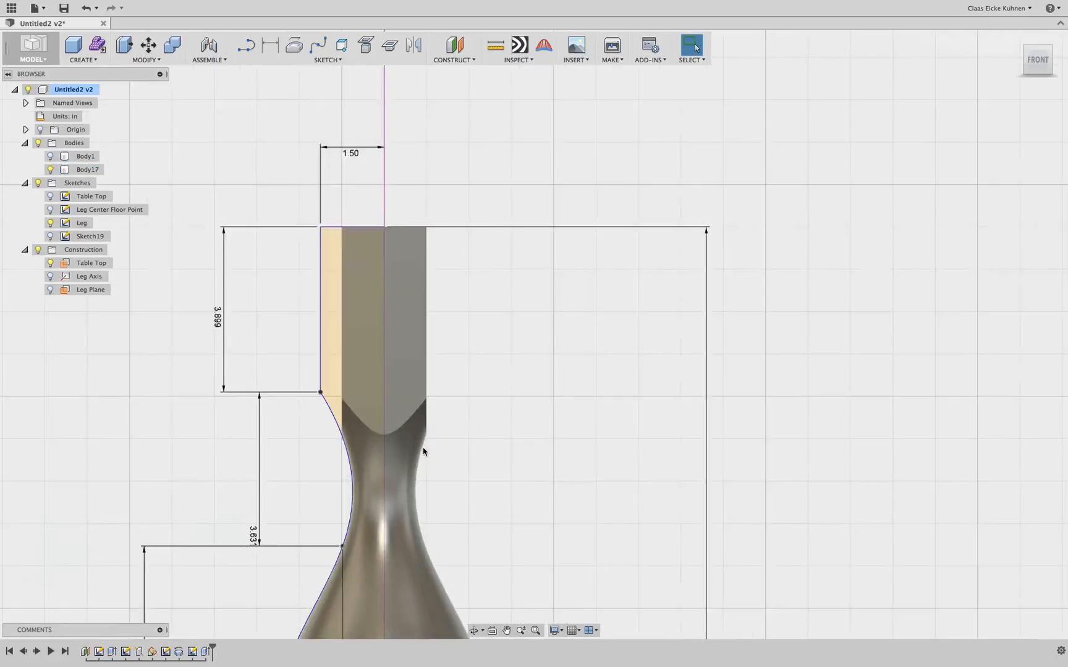
click(82, 223)
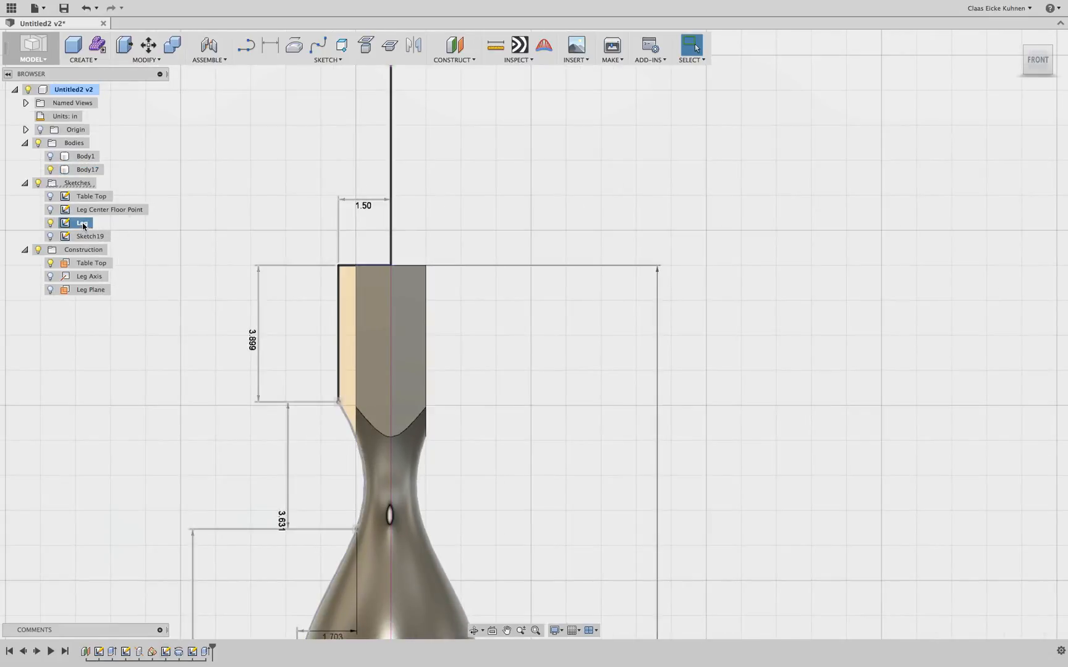
right_click(84, 223)
click(121, 326)
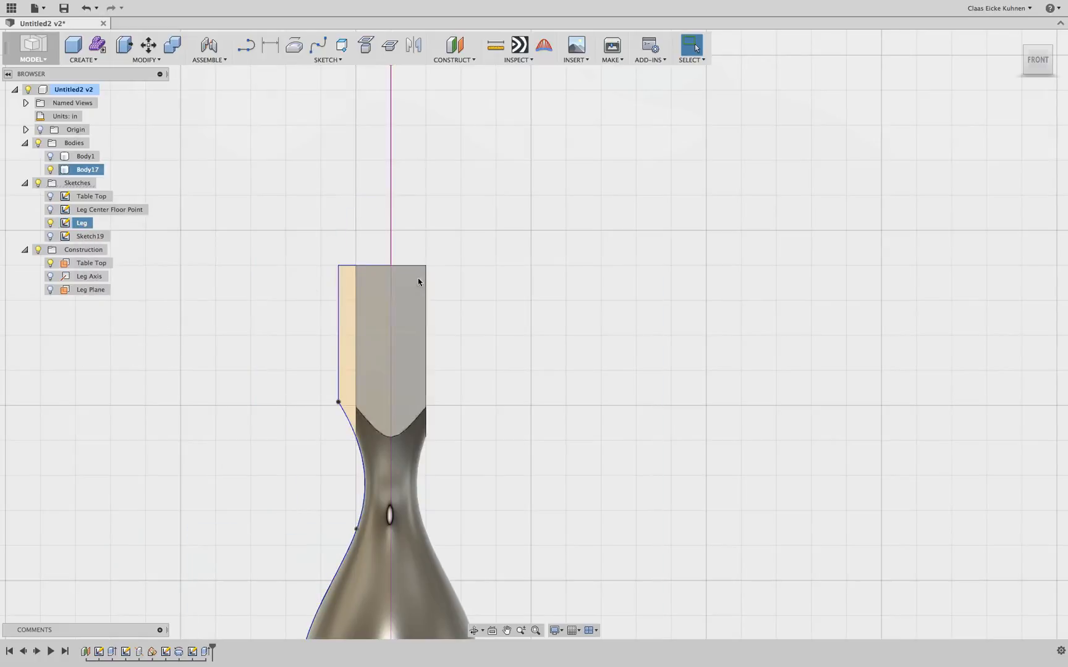
scroll(445, 278, down, 4)
scroll(797, 147, down, 2)
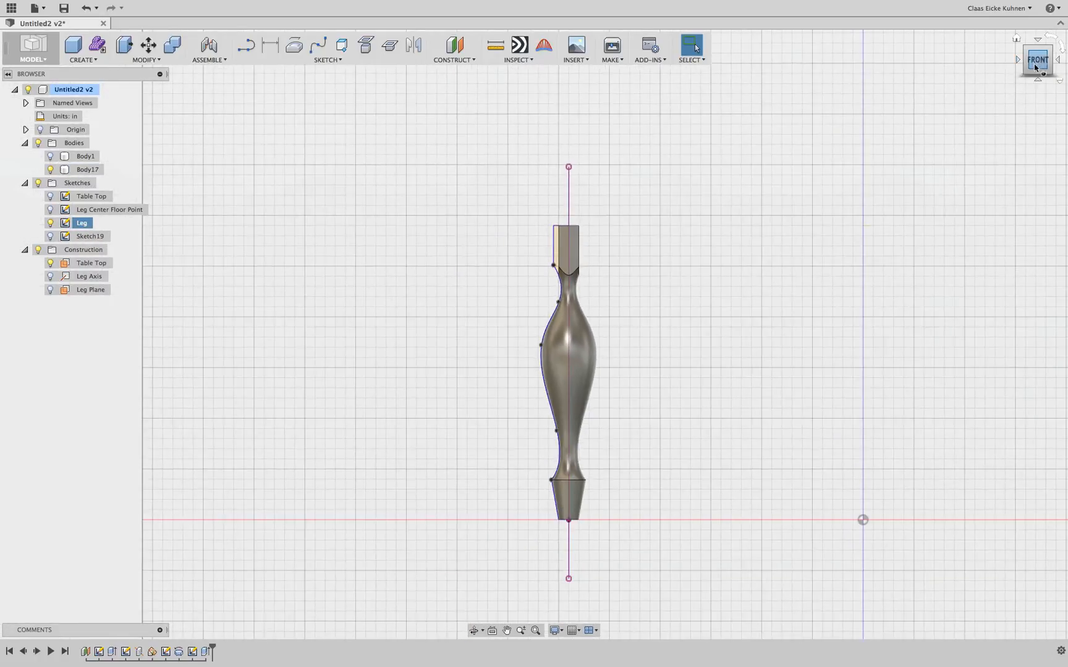
shift+middle_drag(593, 81, 489, 149)
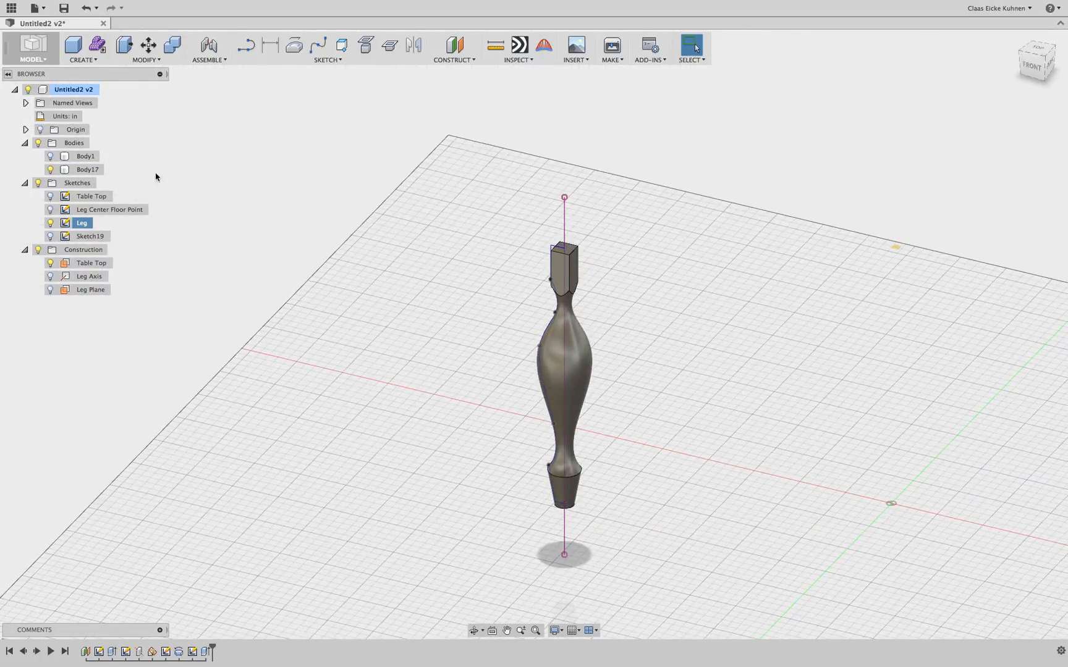
click(50, 157)
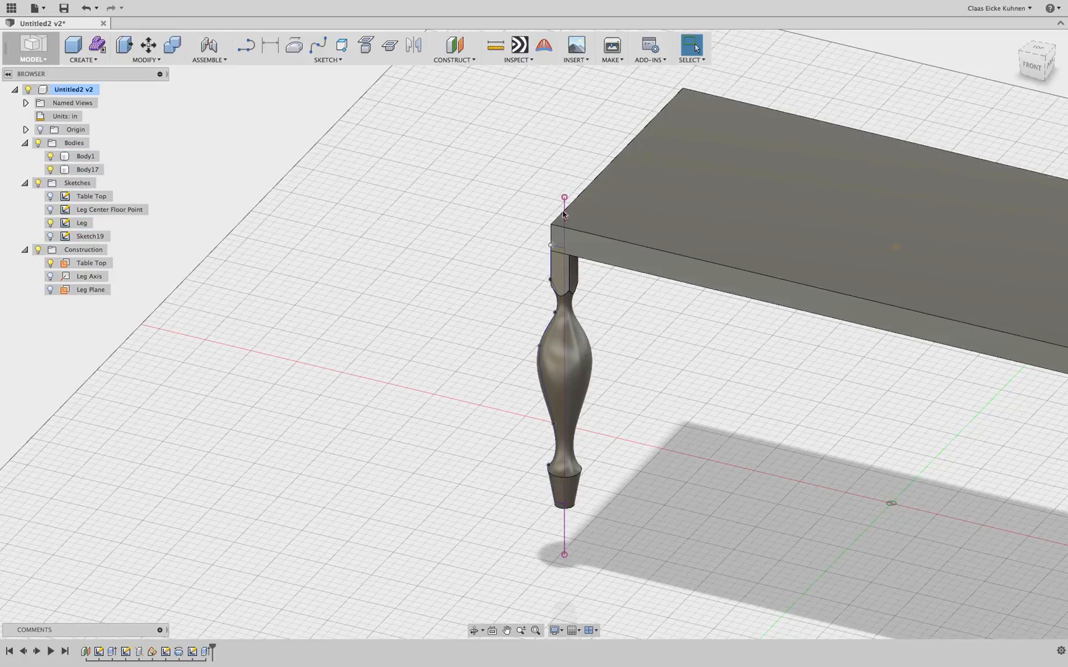
Rename Sketch19 as Leg Top Square and keep it hidden.
right_click(78, 224)
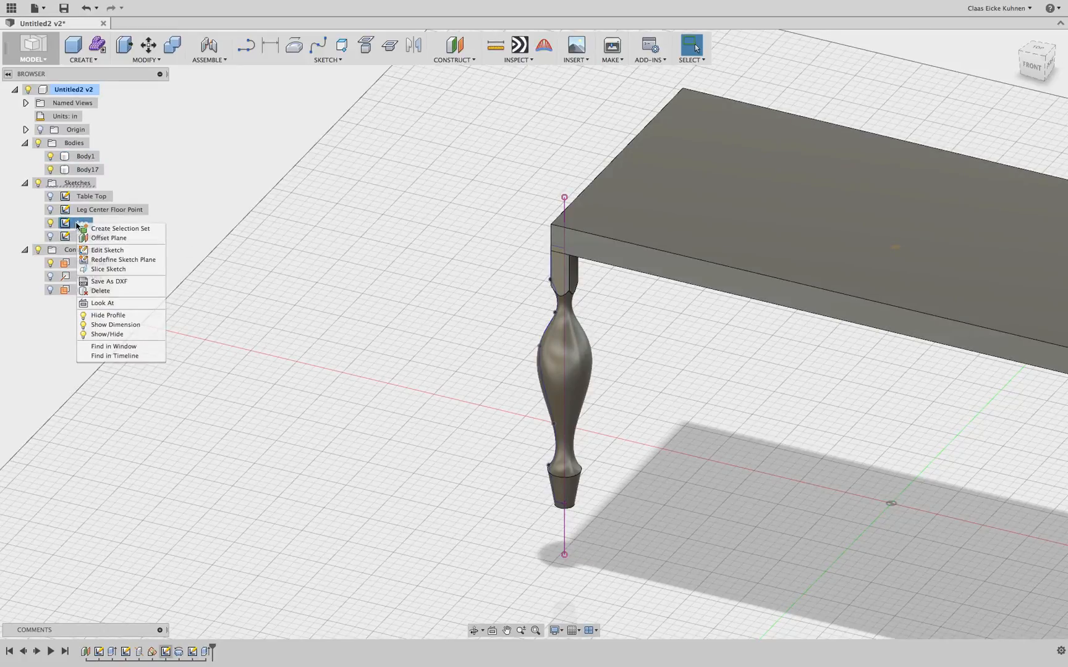
click(250, 200)
click(51, 236)
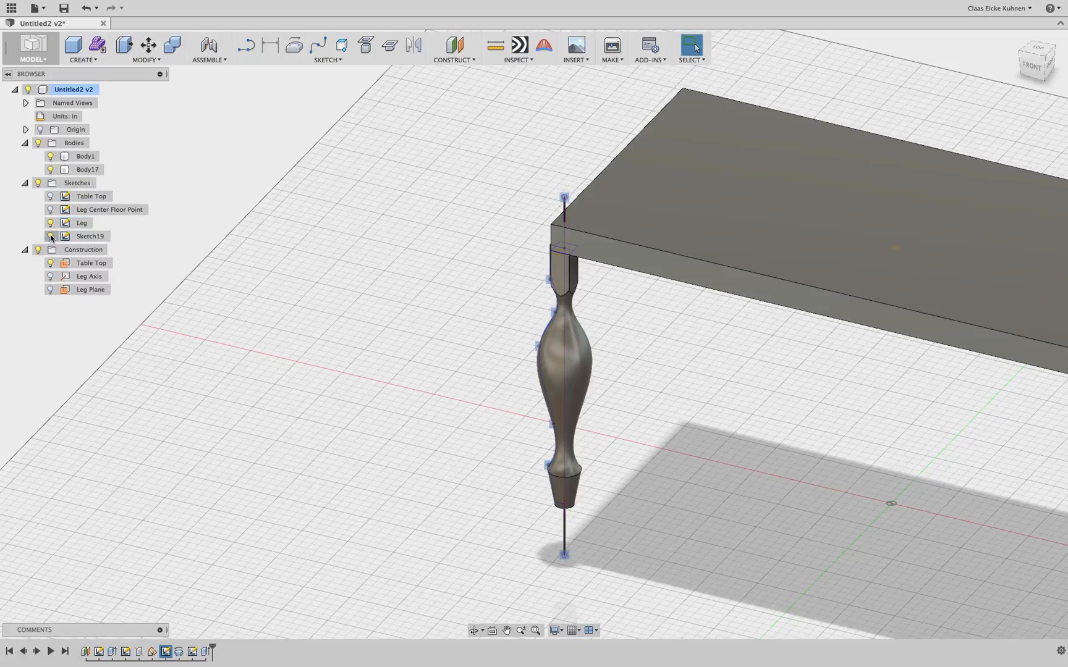
double_click(84, 236)
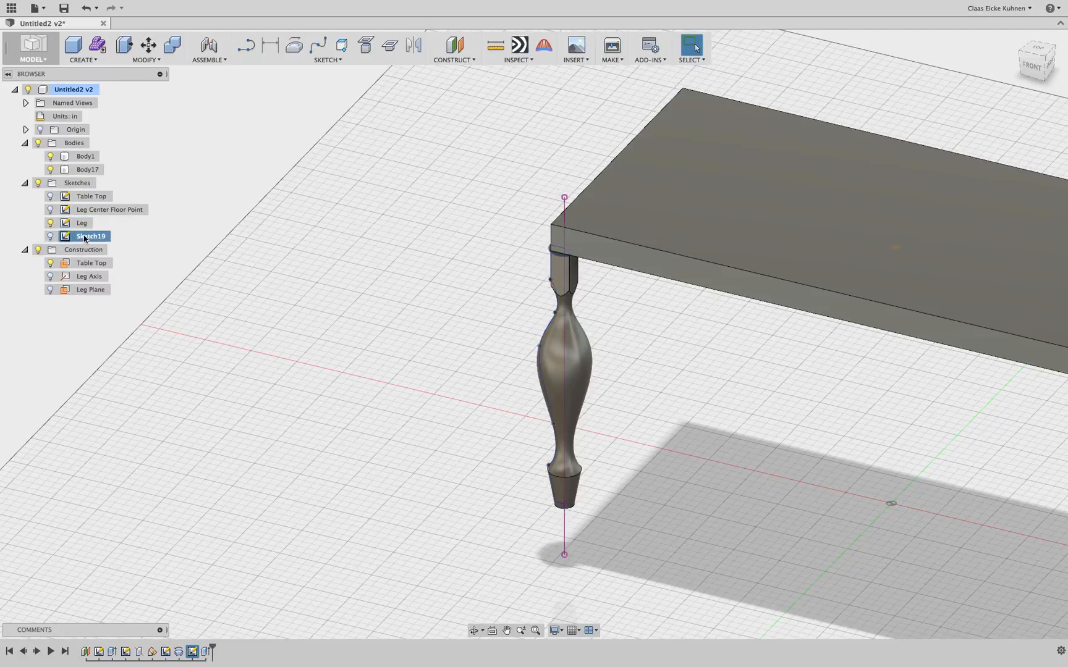
text(Leg Top Square)
key(Return)
Show the Leg sketch's dimensions again and set the height of the profile's straight top section to 2 in.
click(81, 223)
right_click(81, 223)
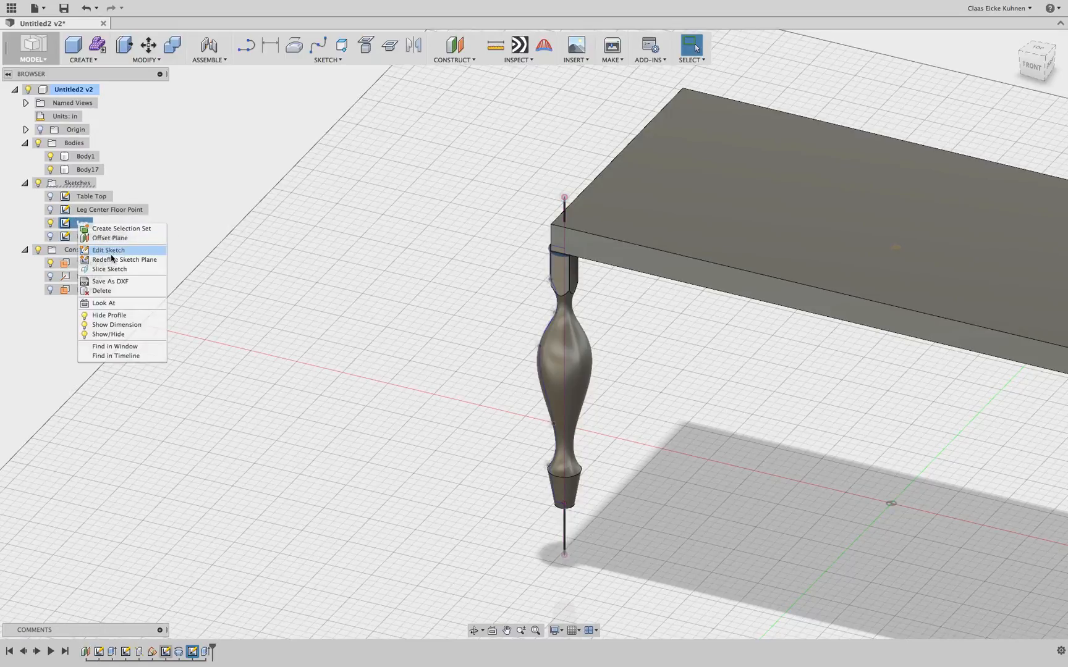
click(123, 326)
double_click(523, 260)
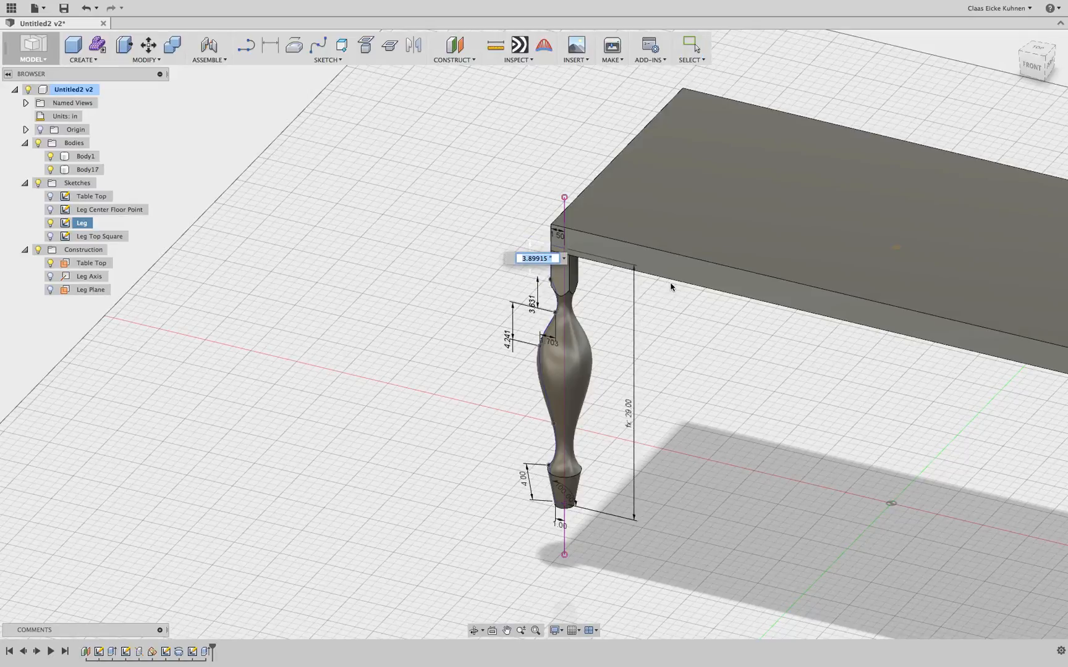
text(2)
key(Return)
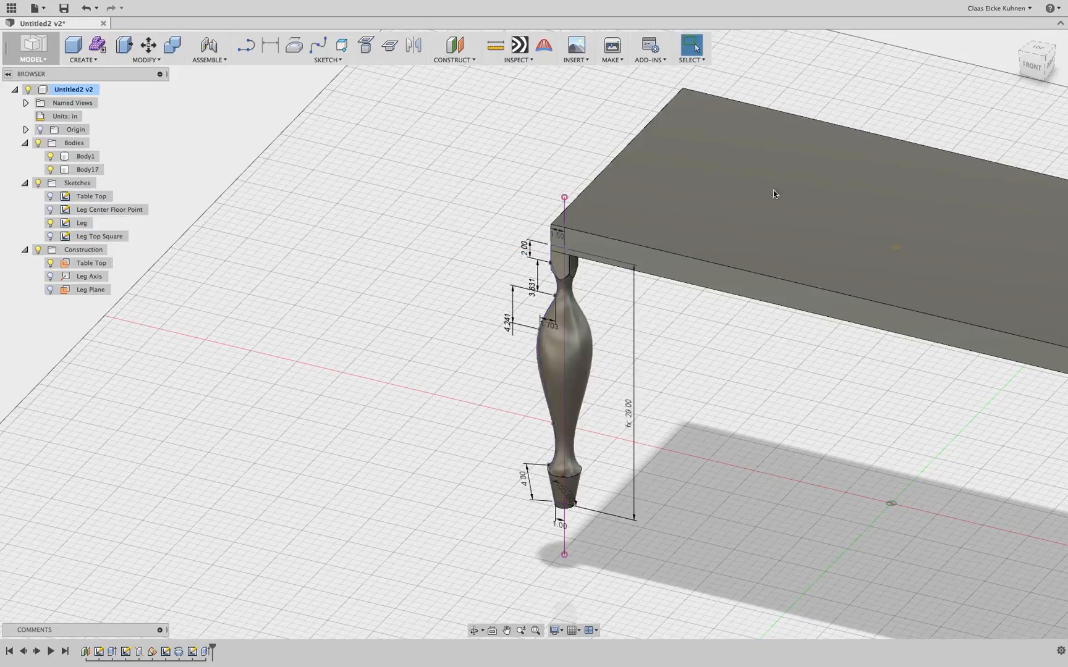
Move the spline point at the leg's bulge inward towards the leg axis to slim the profile.
click(1033, 66)
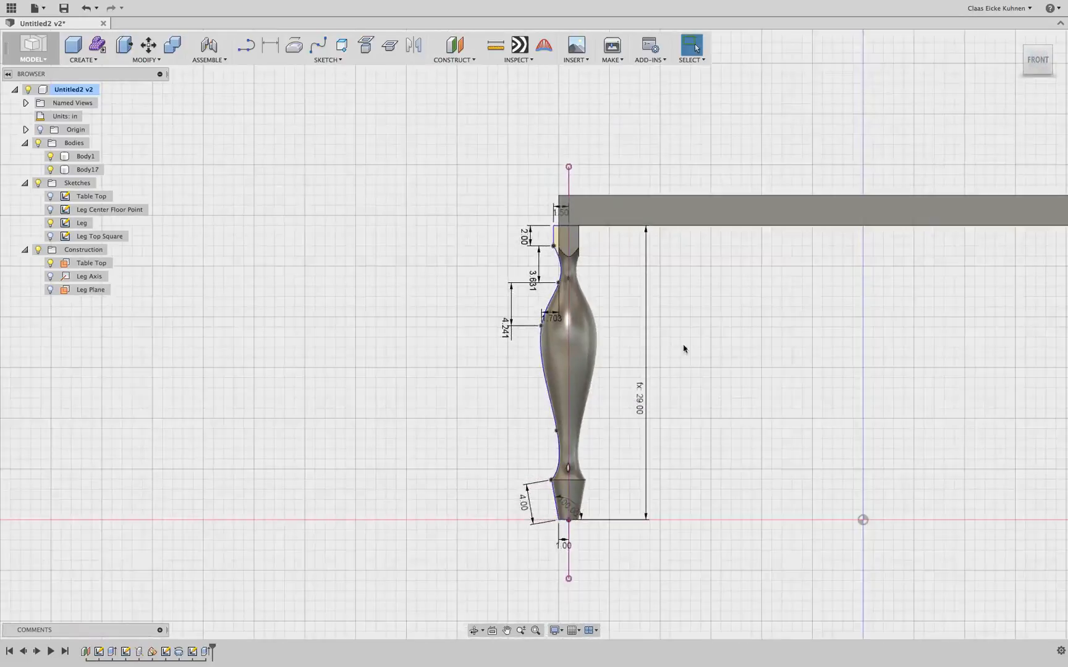
scroll(617, 320, up, 3)
scroll(579, 278, up, 2)
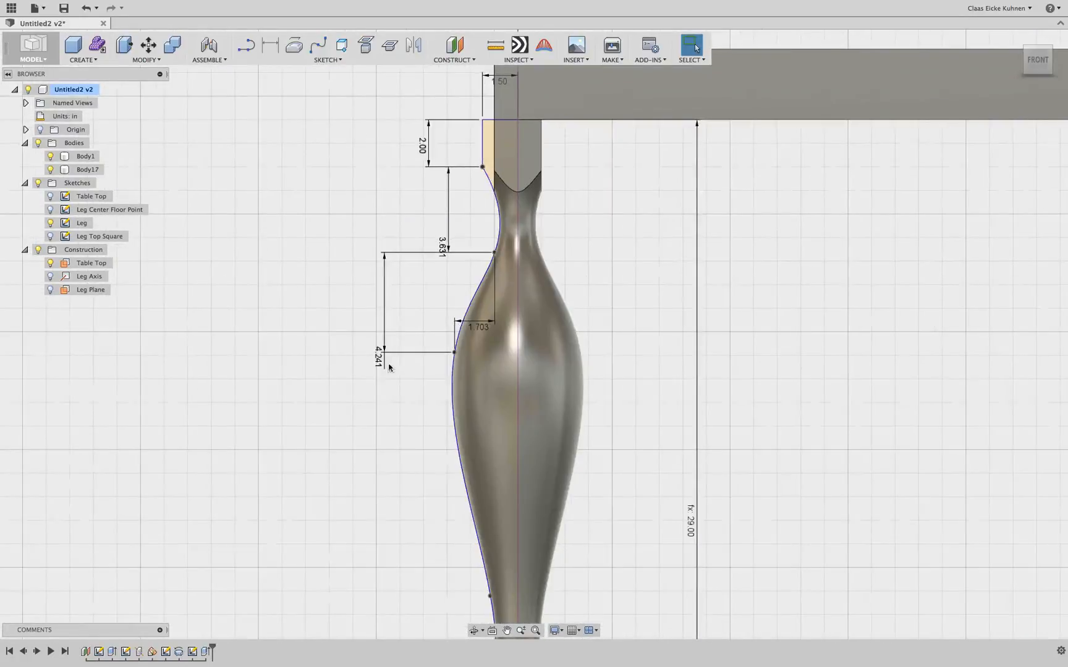
drag(454, 353, 476, 353)
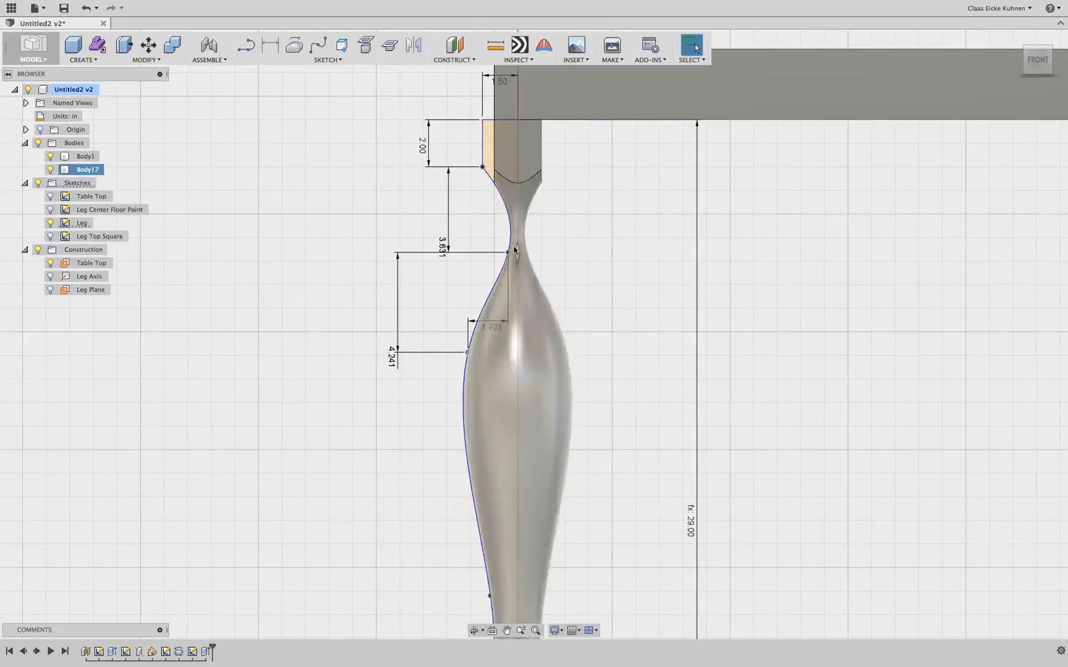
Set the horizontal distance between the neck and bulge spline points to 1 in.
double_click(490, 322)
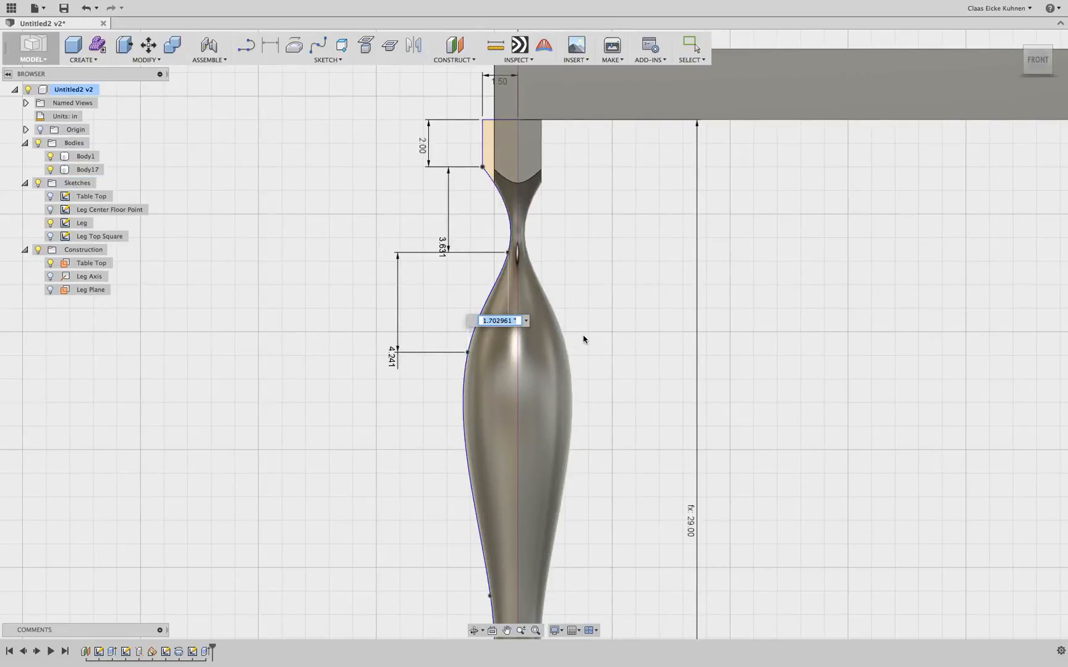
text(1)
key(Return)
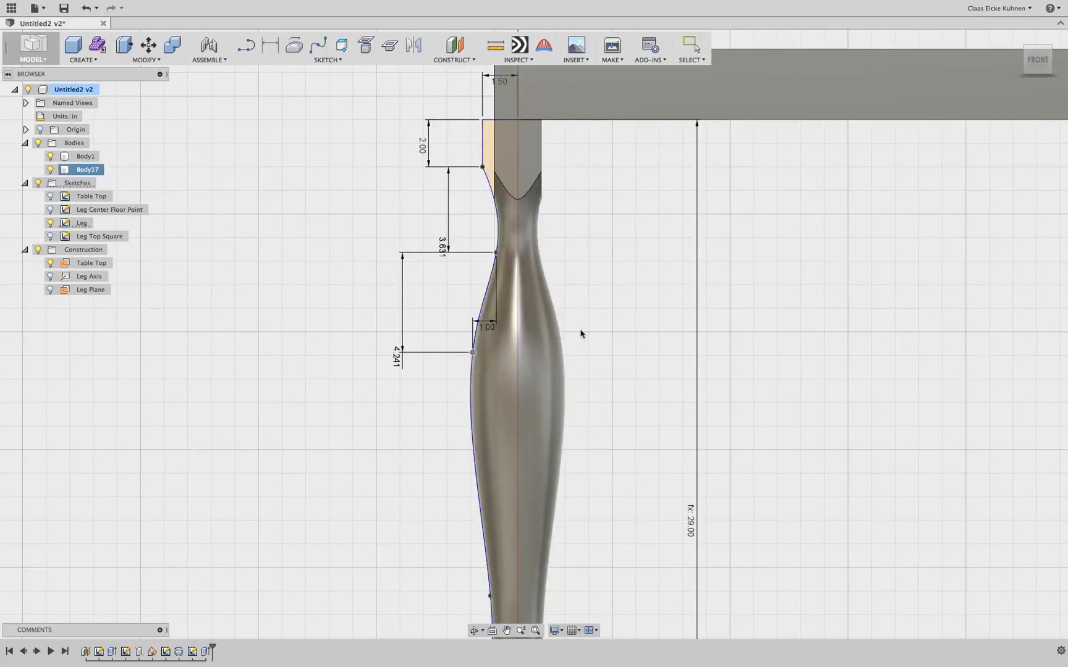
scroll(587, 334, down, 4)
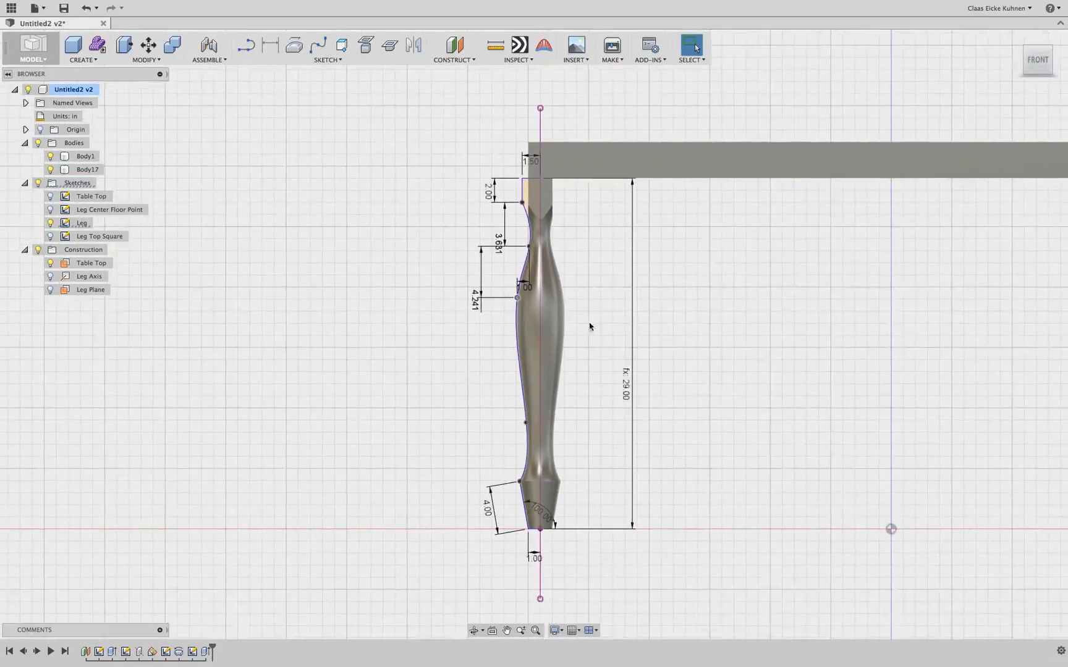
Try a table top length of 40 in through the Table Top sketch's dimension and undo the change.
scroll(590, 326, up, 2)
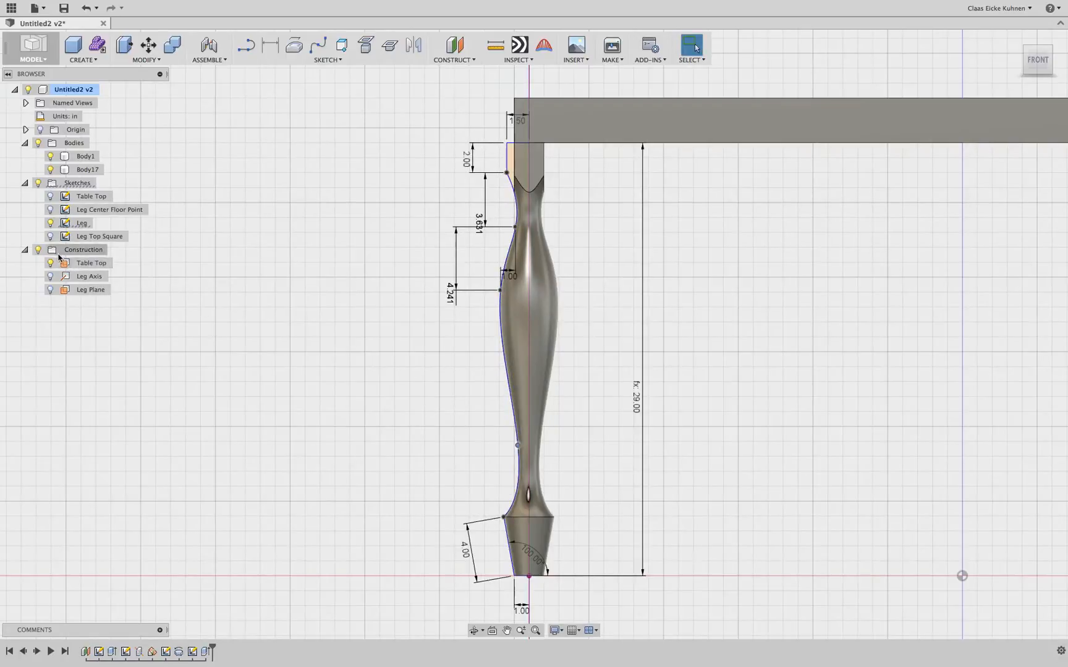
scroll(233, 340, down, 1)
scroll(234, 340, down, 1)
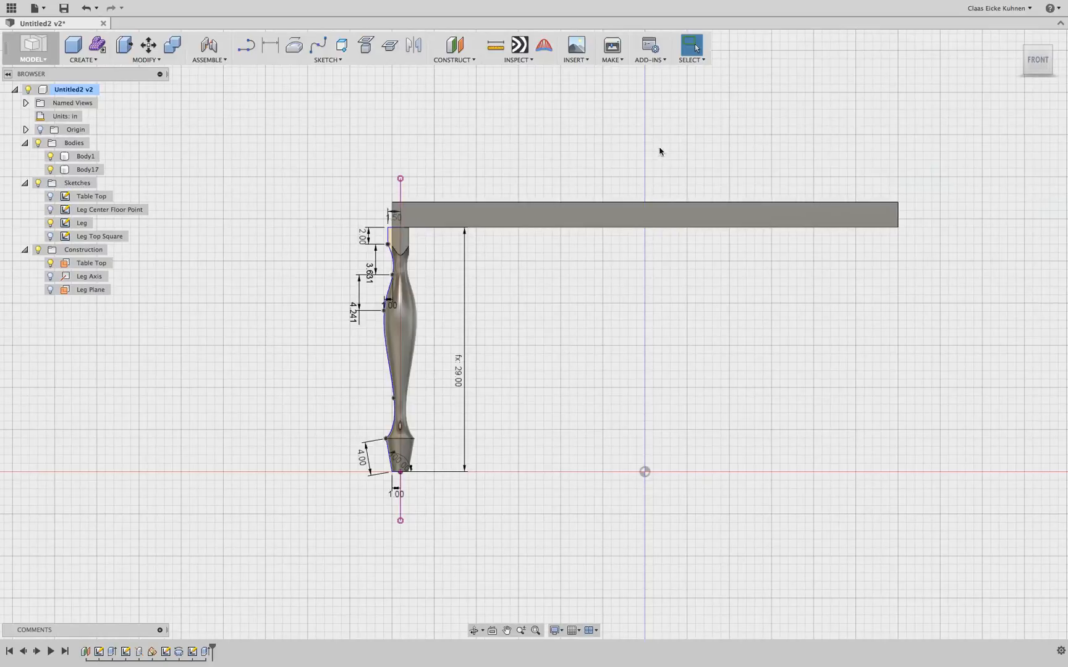
drag(1040, 61, 1029, 73)
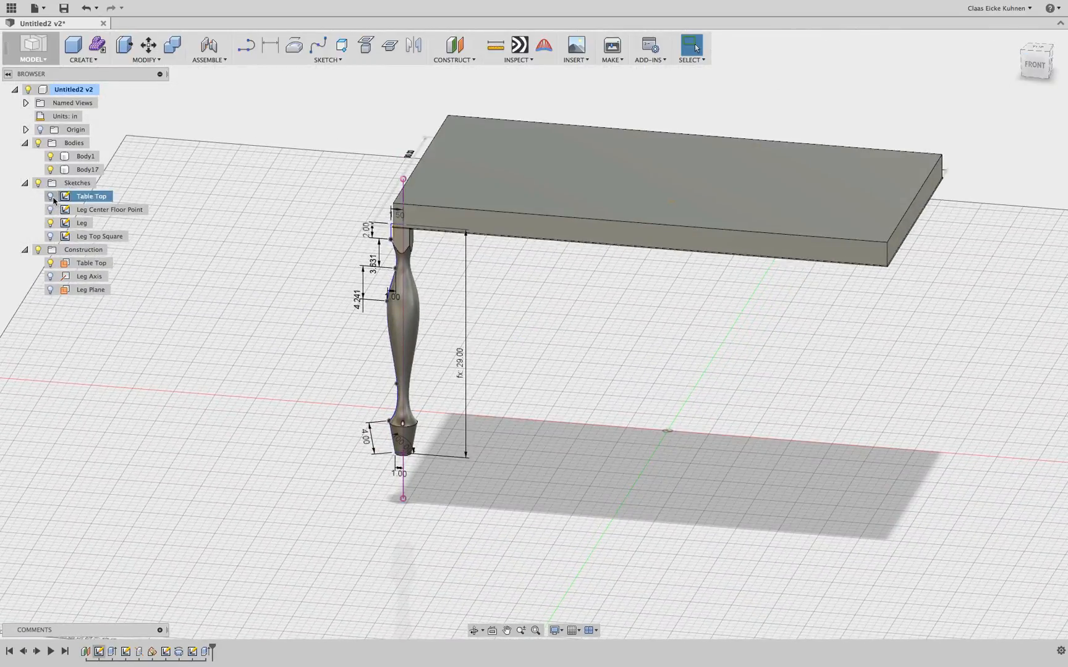
double_click(529, 134)
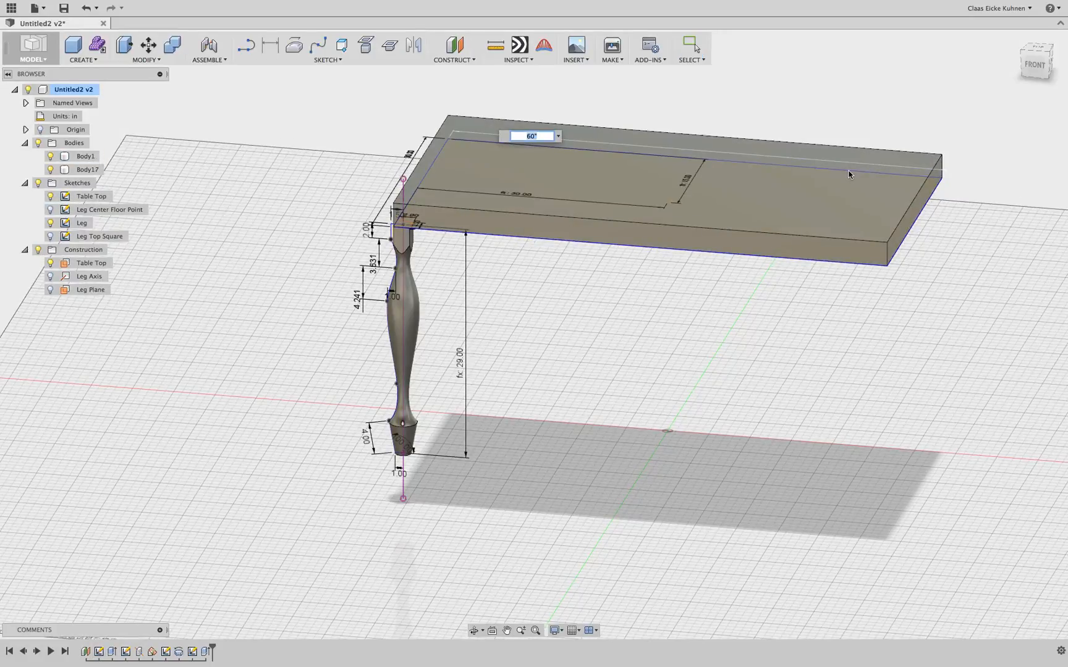
key(Return)
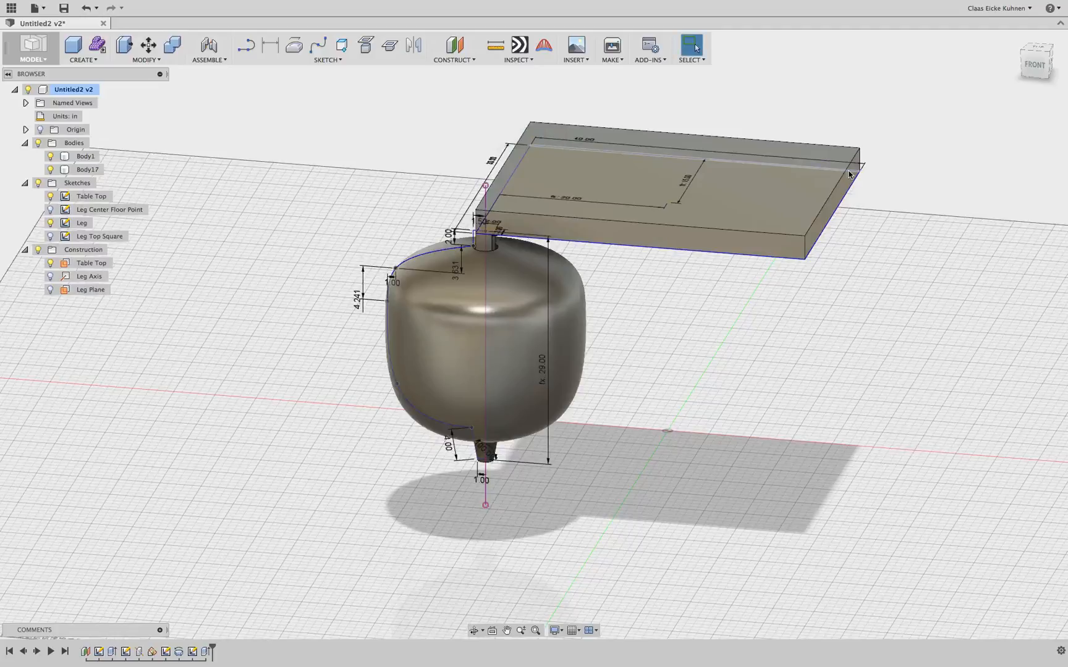
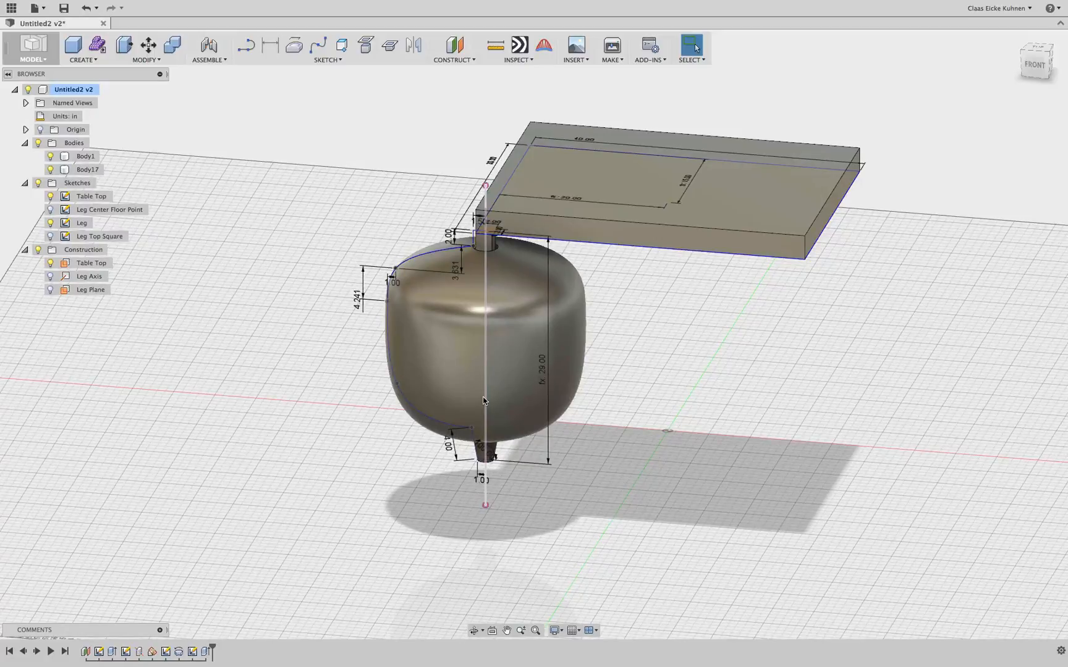
key(ctrl+z)
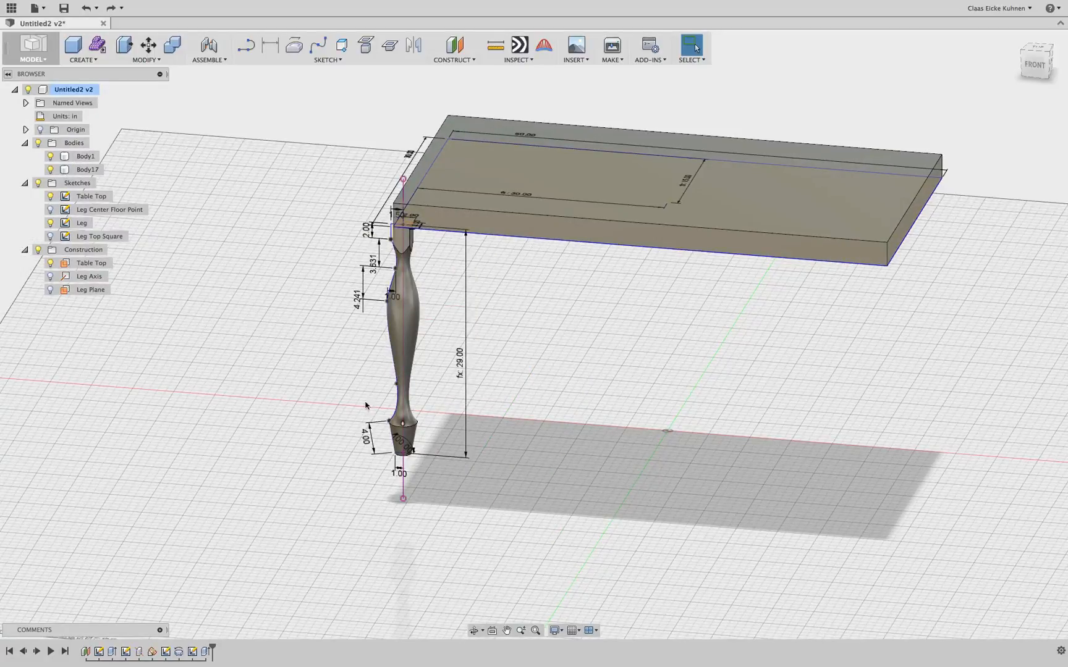
Edit the Leg sketch in front view and dimension the vertical distance between the ankle spline point and the foot's upper corner.
click(1035, 64)
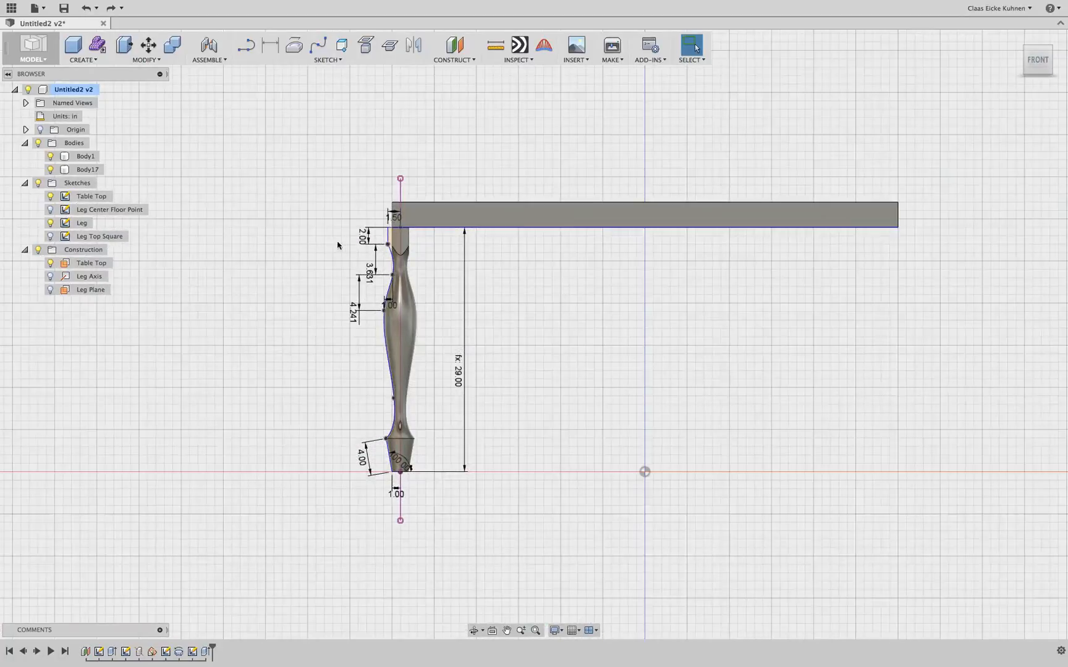
right_click(64, 224)
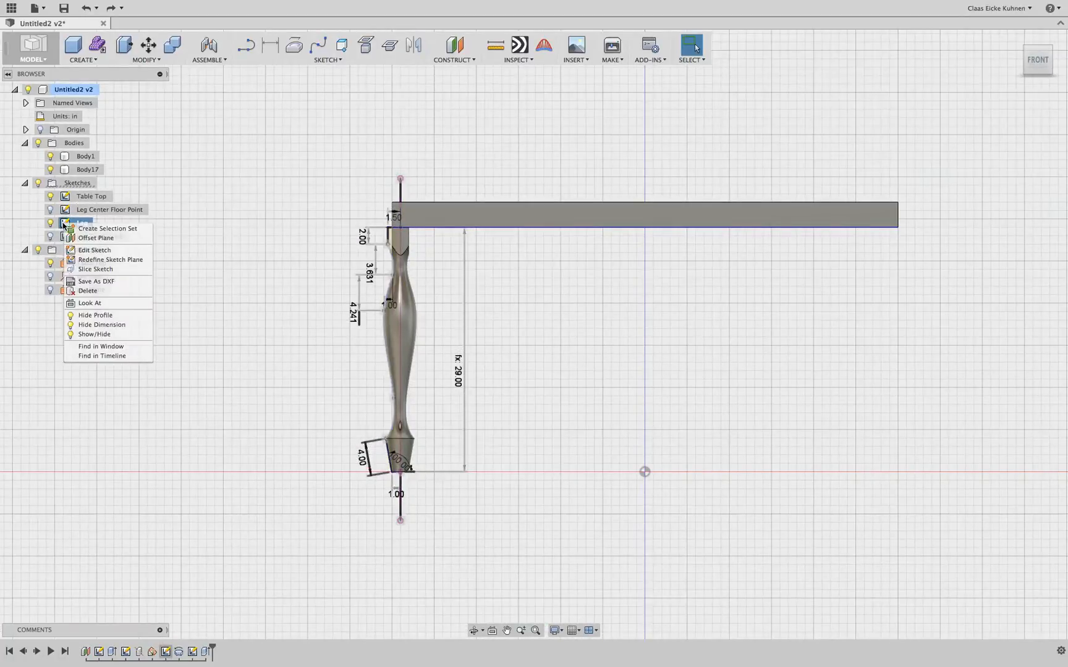
click(85, 249)
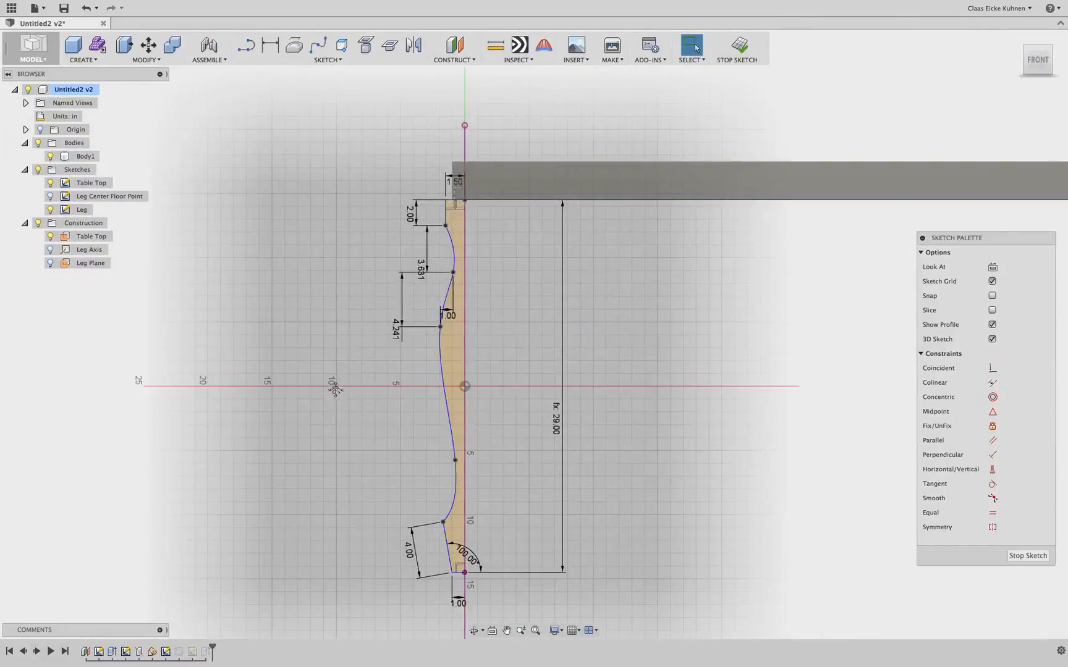
mouse_move(334, 388)
middle_down()
mouse_move(215, 312)
mouse_move(214, 339)
middle_up()
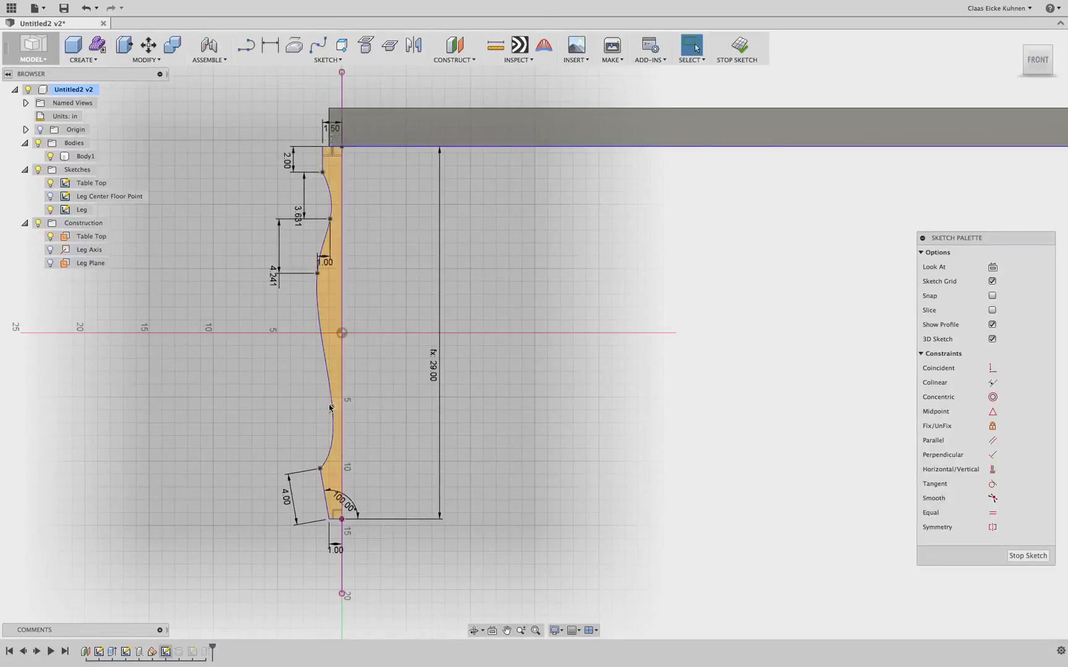
scroll(261, 235, up, 3)
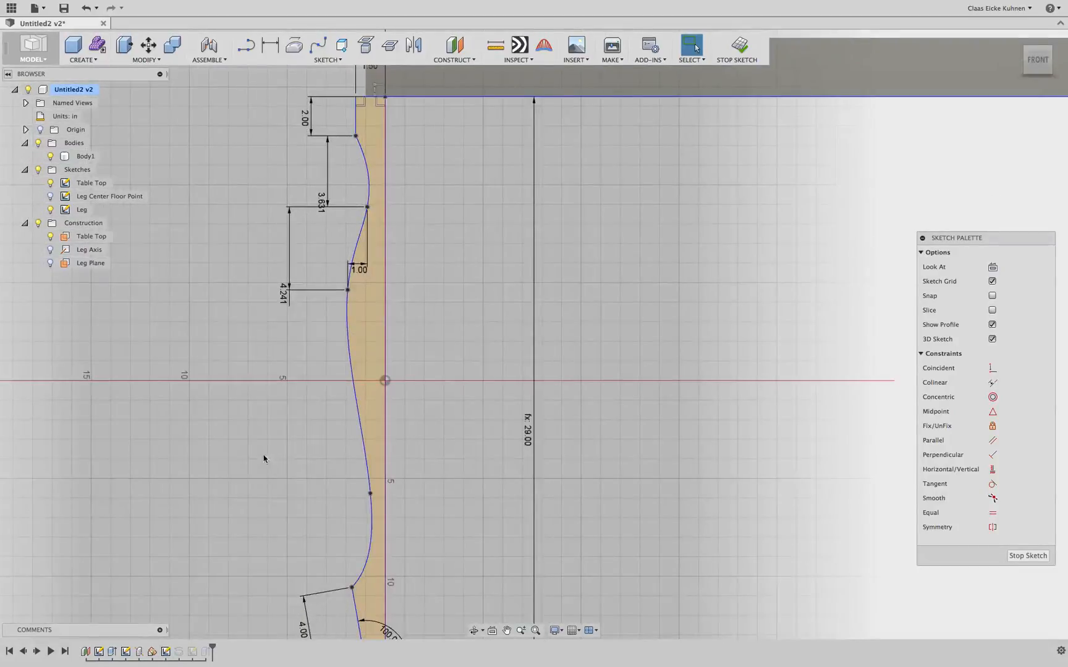
mouse_move(264, 459)
middle_down()
mouse_move(198, 322)
mouse_move(198, 339)
middle_up()
click(269, 45)
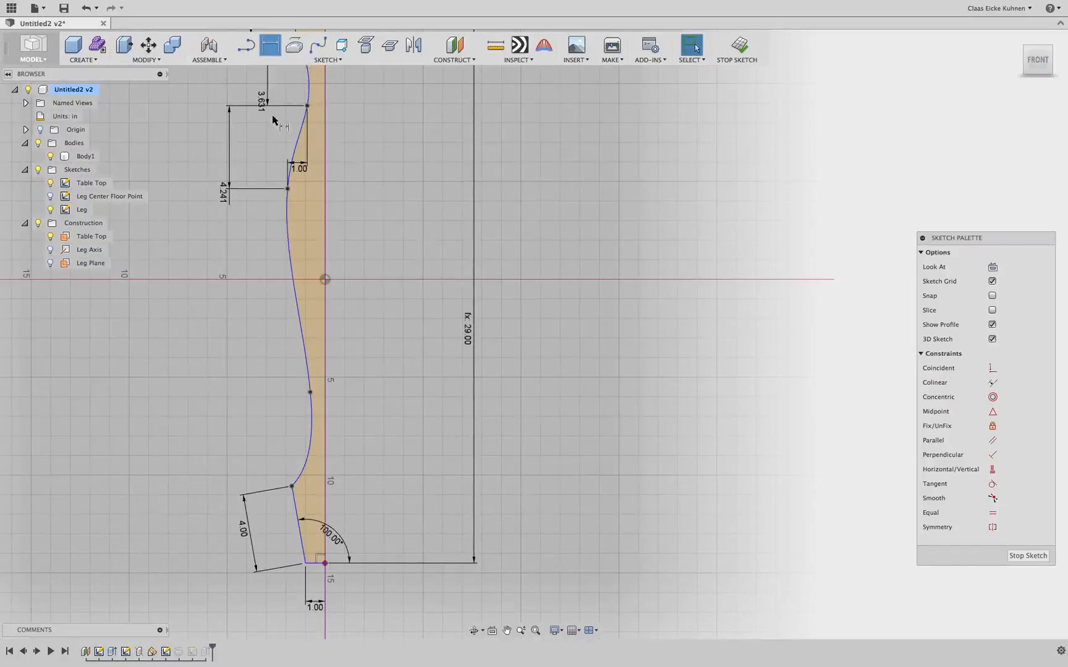
click(292, 486)
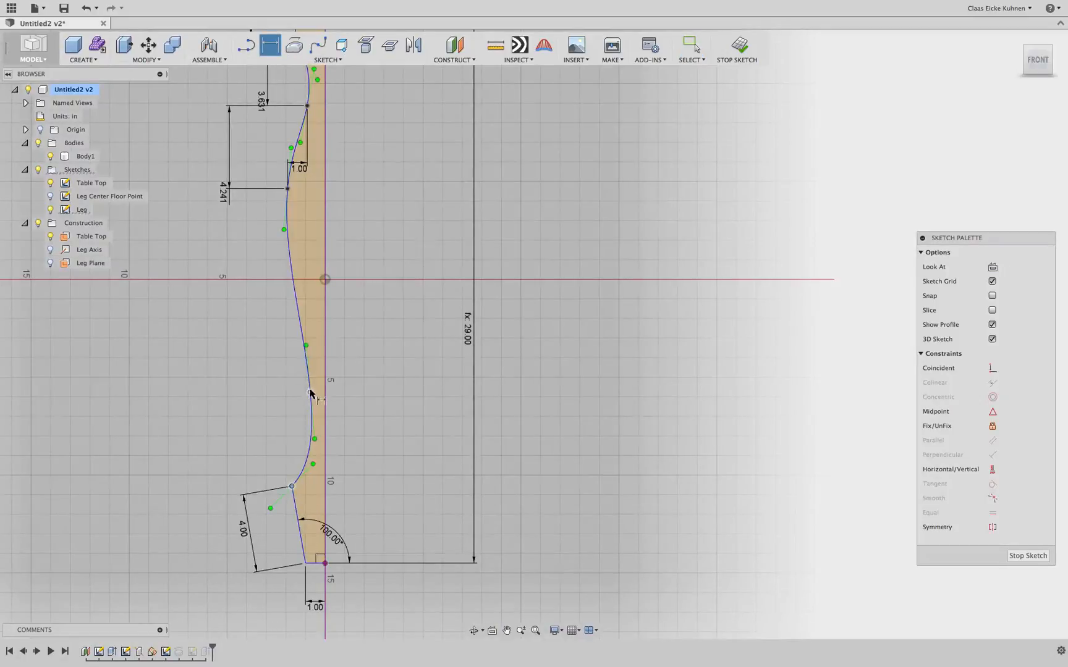
click(310, 392)
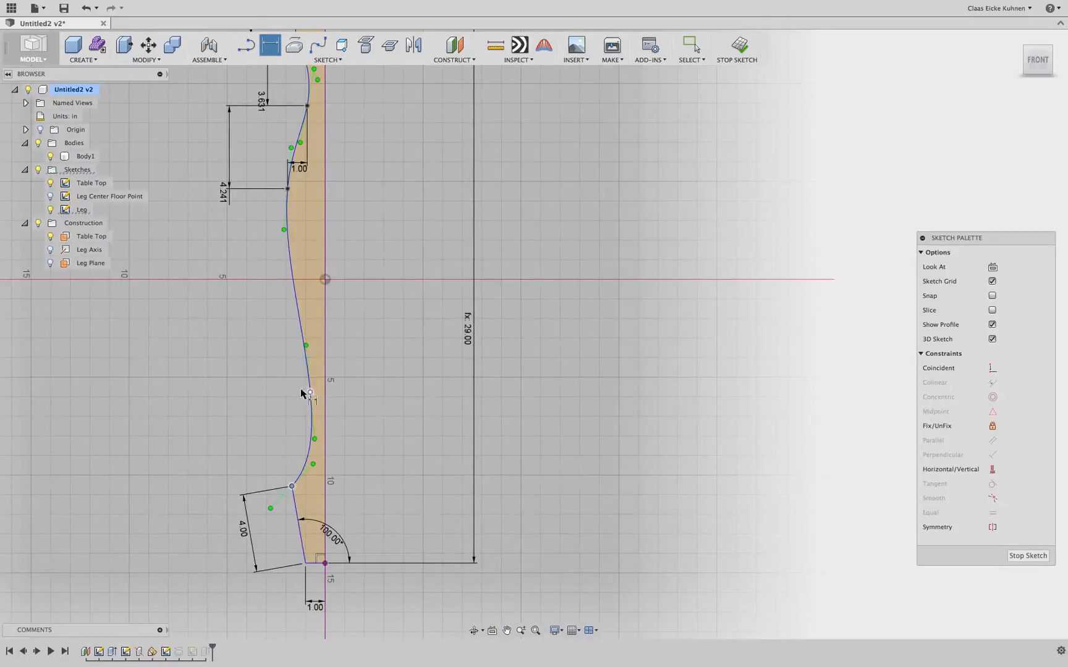
click(263, 397)
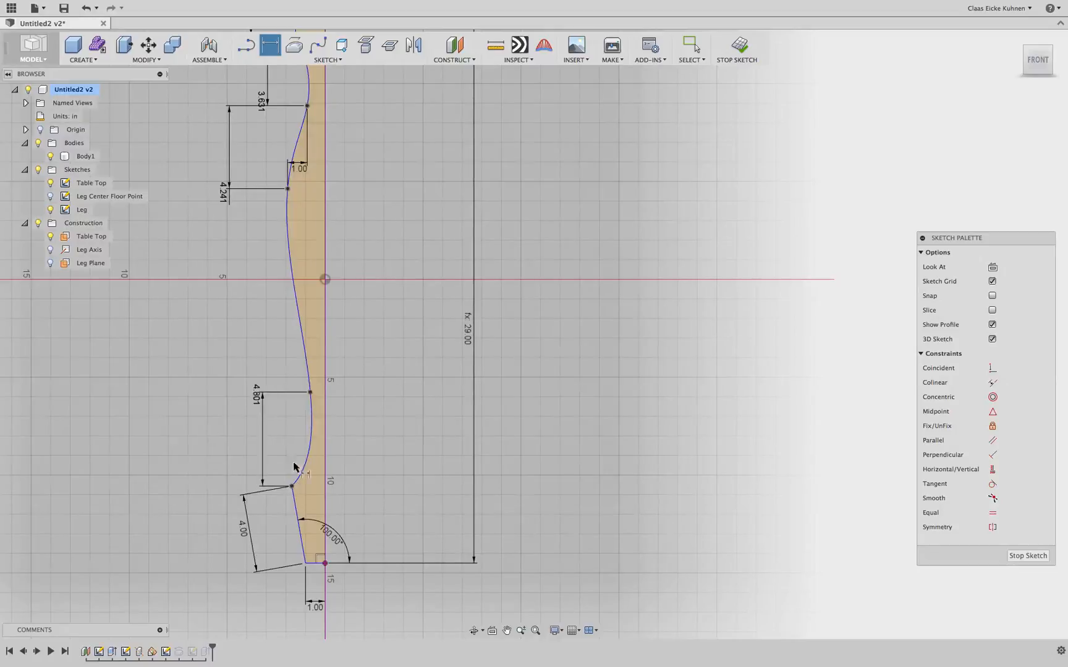
click(292, 486)
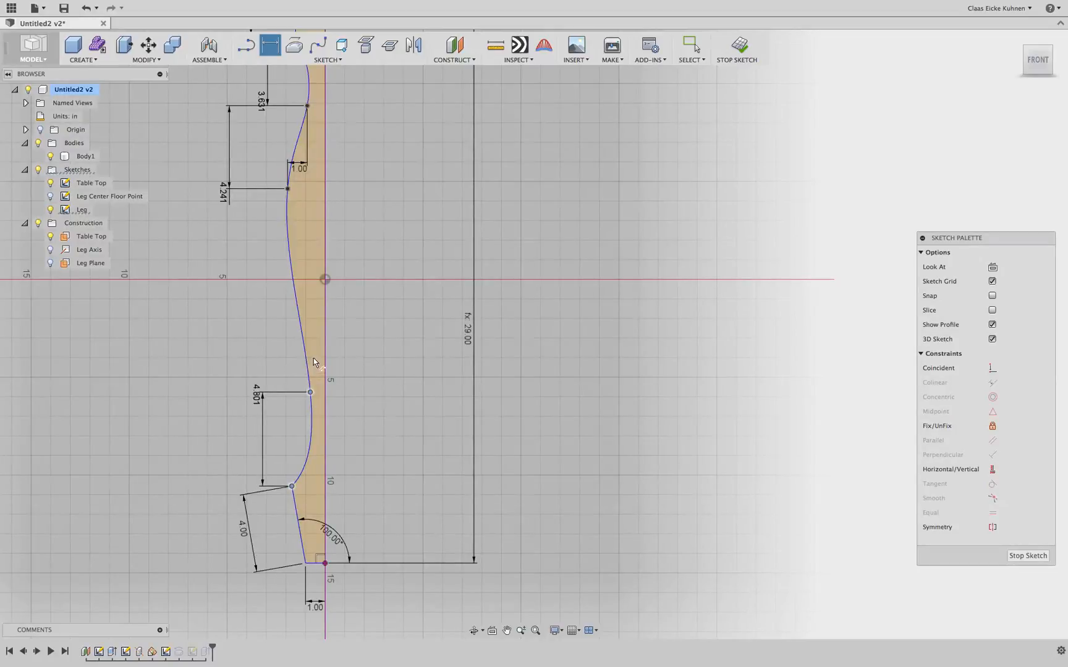
right_click(292, 373)
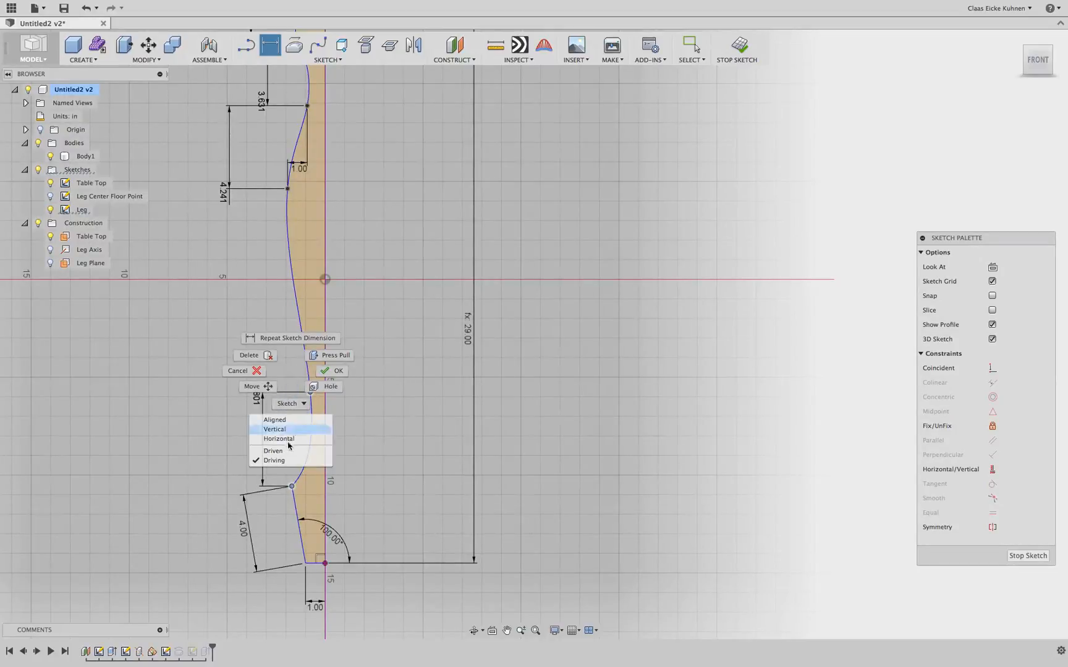
click(293, 428)
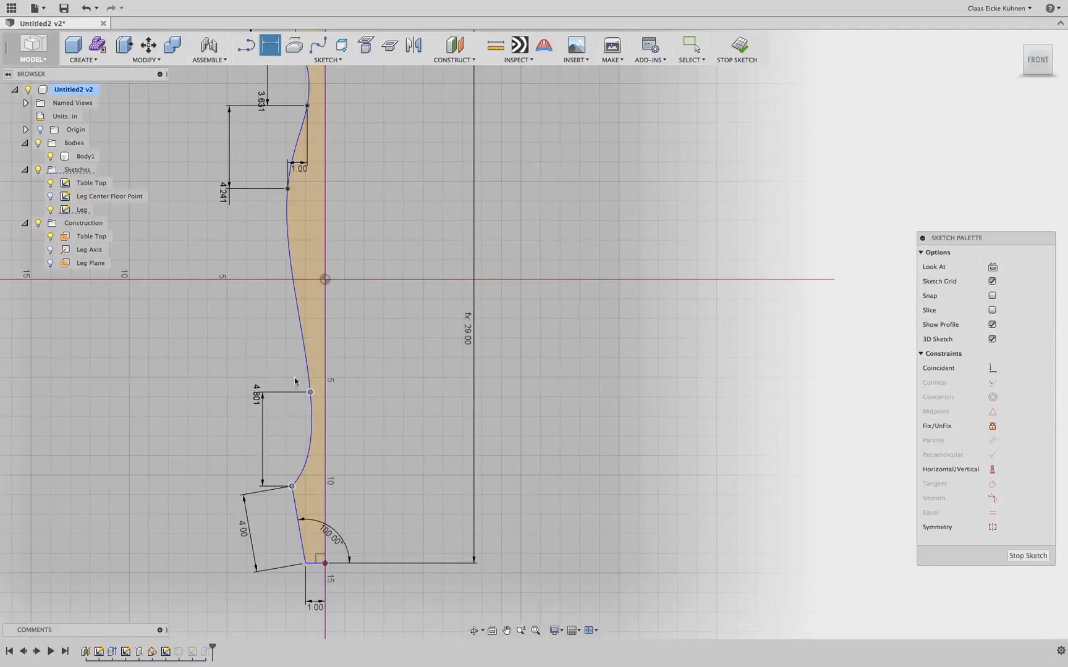
click(277, 41)
key(Escape)
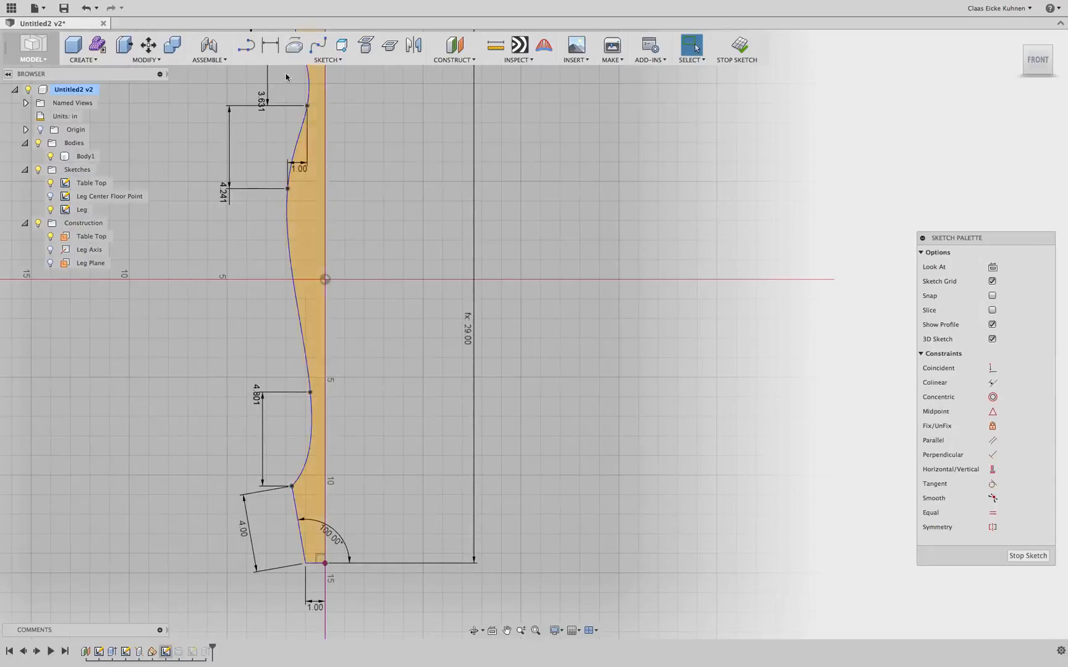
Dimension the horizontal distance between the ankle spline point and the foot's upper corner, placing its label clear of the profile.
key(d)
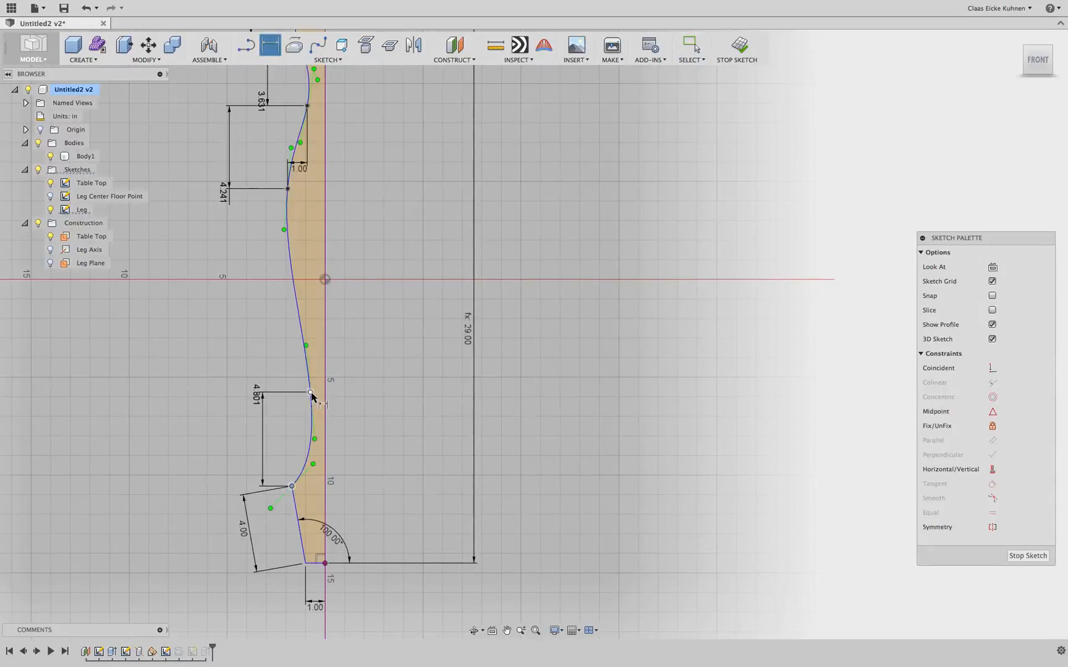
click(310, 393)
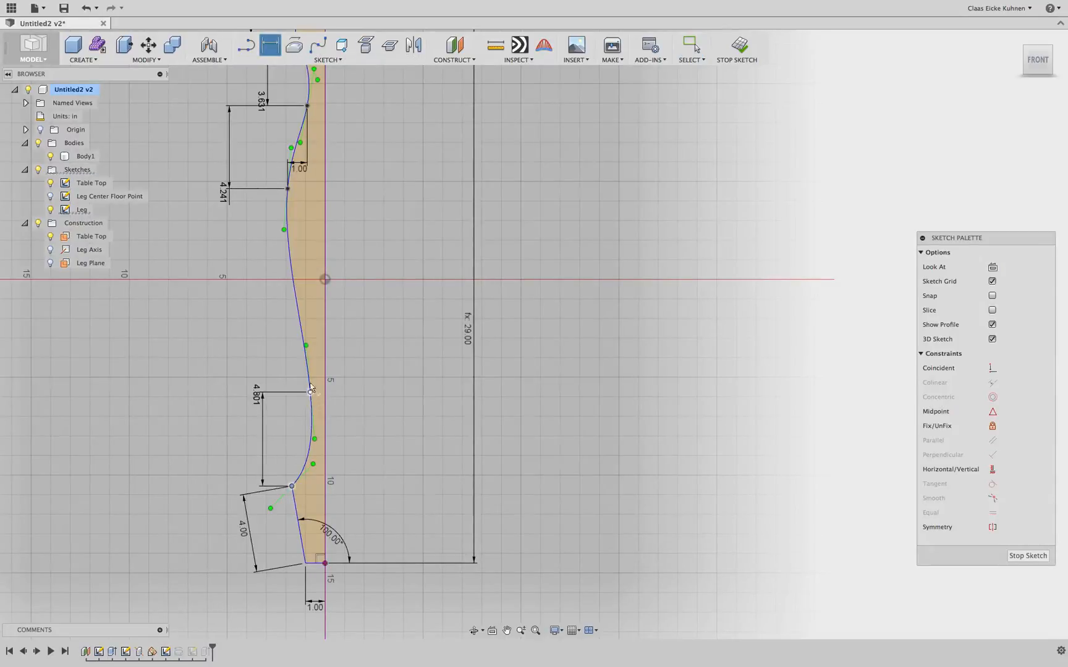
click(292, 350)
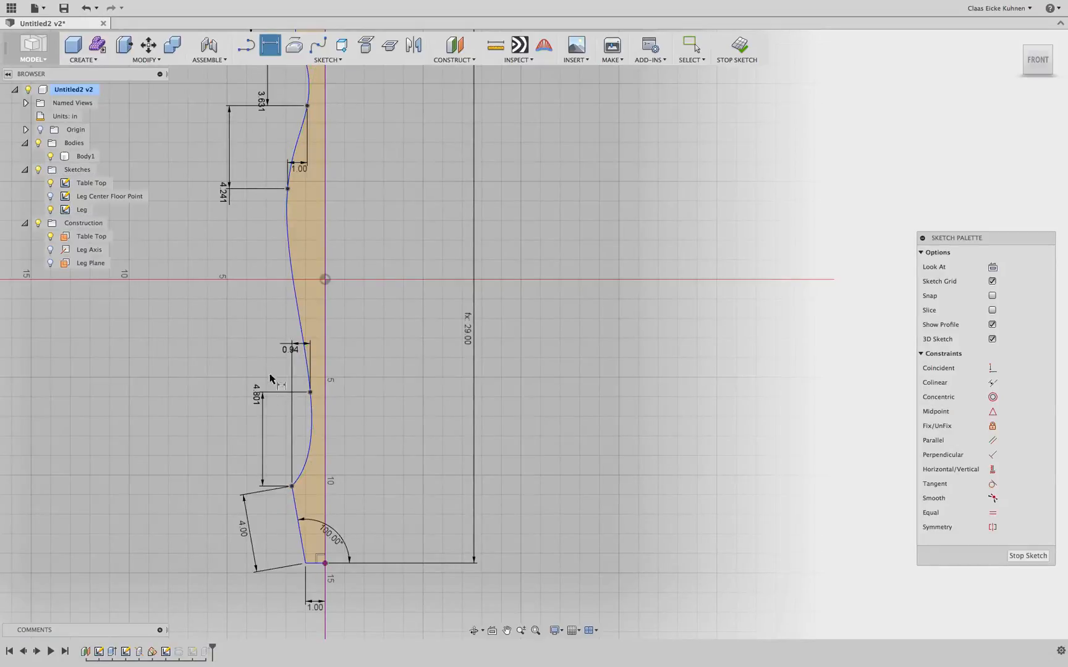
key(Escape)
drag(286, 351, 236, 357)
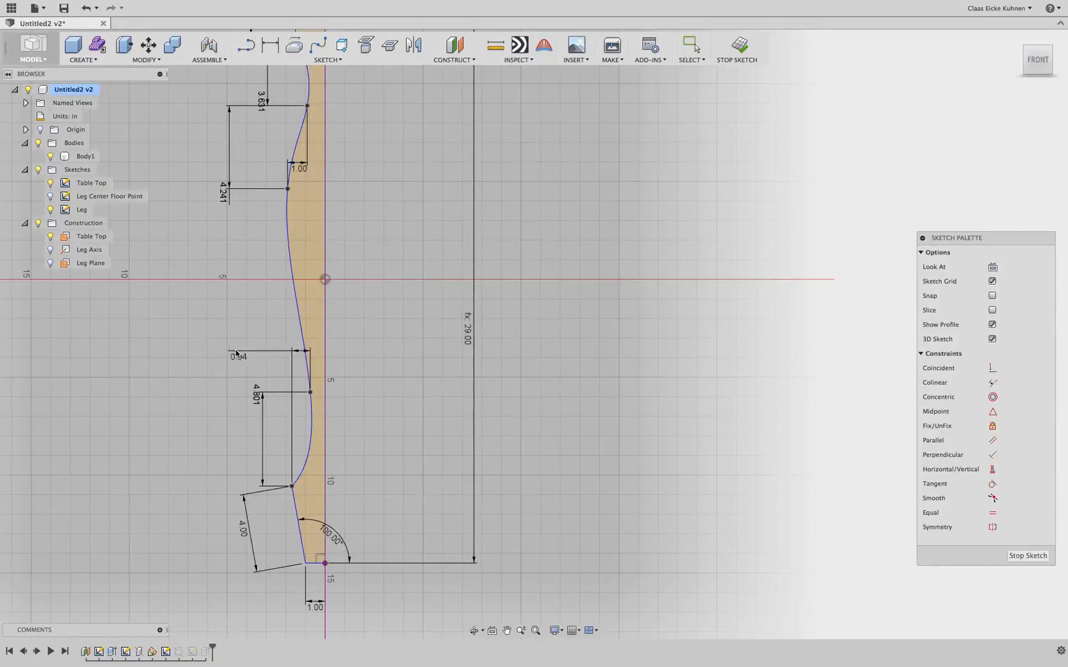
Dimension the horizontal distance from the bulge spline point to the leg axis and finish editing the Leg sketch.
scroll(231, 358, down, 1)
middle_drag(236, 290, 230, 375)
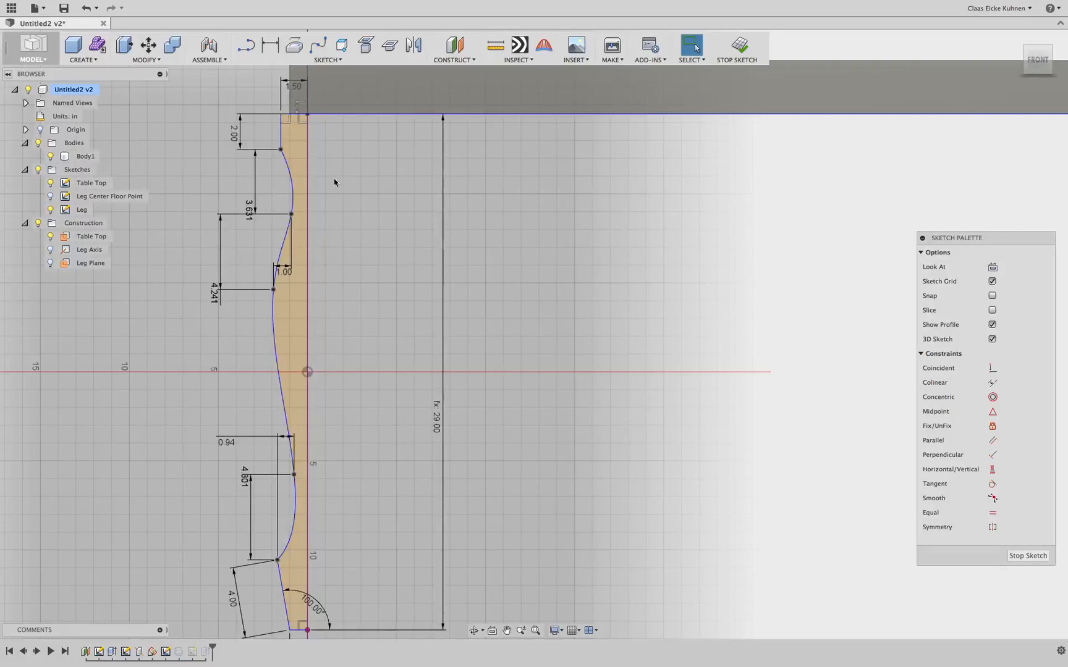
click(270, 45)
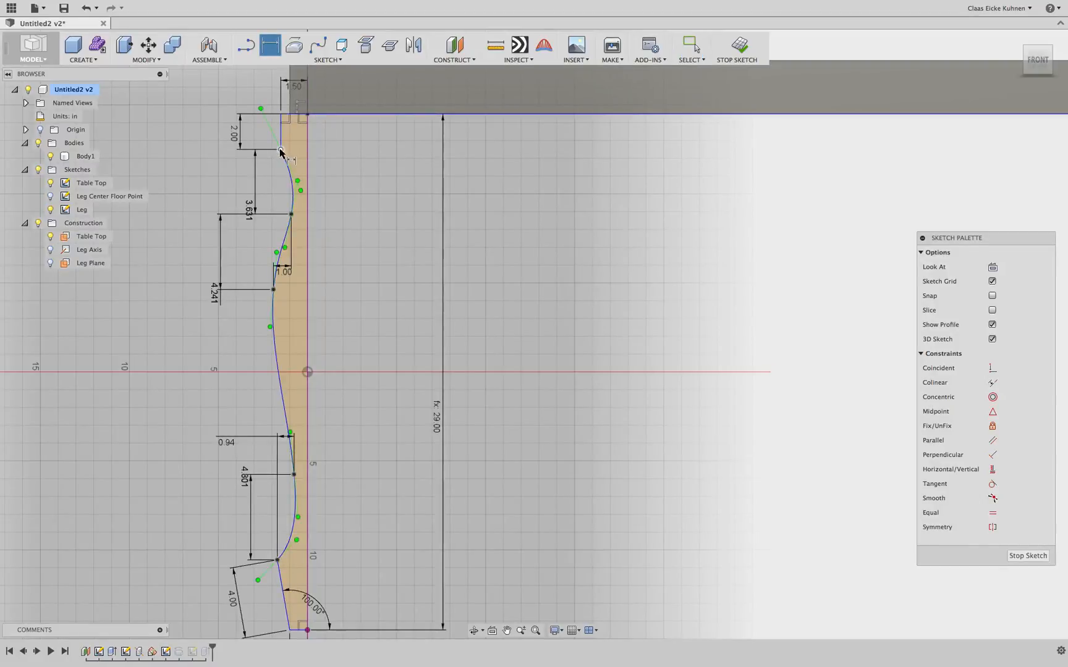
click(273, 289)
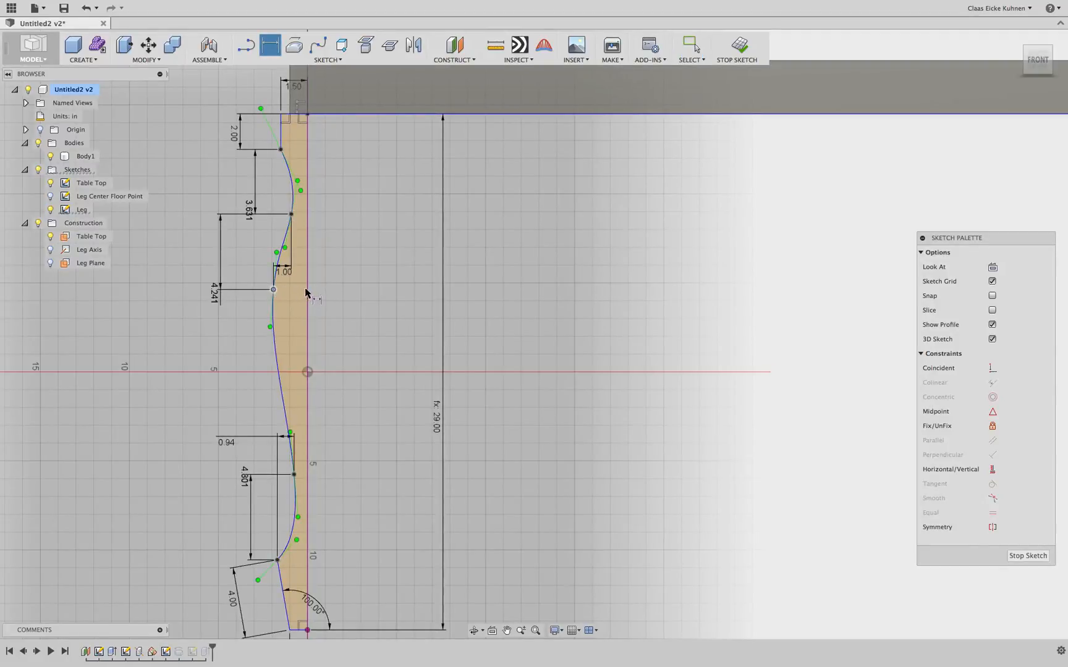
click(306, 287)
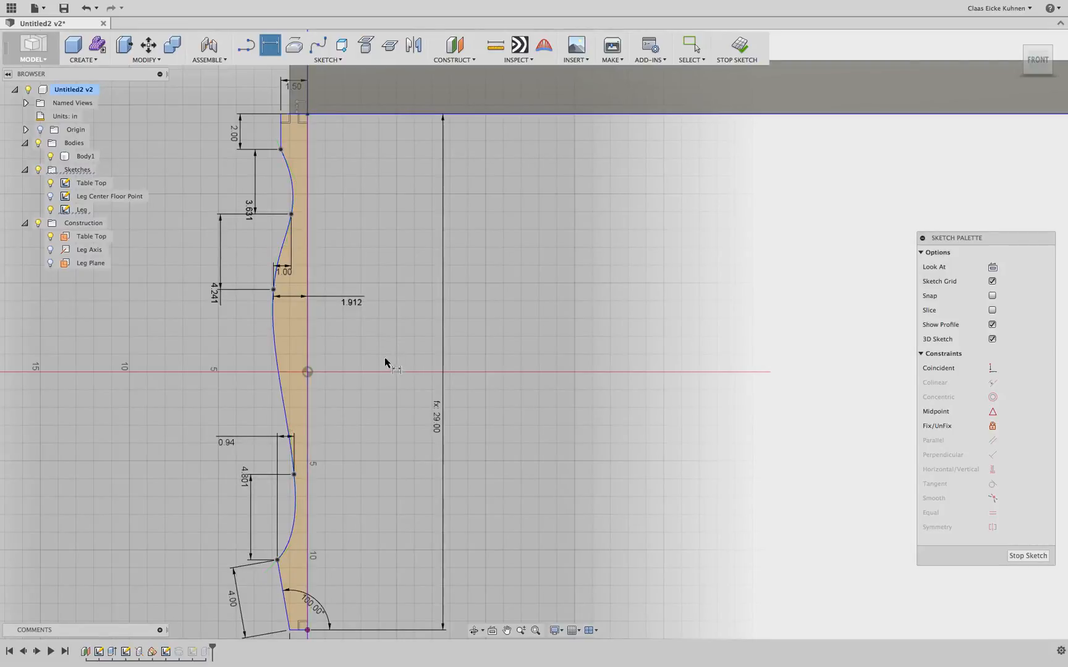
scroll(403, 395, down, 4)
scroll(384, 385, up, 3)
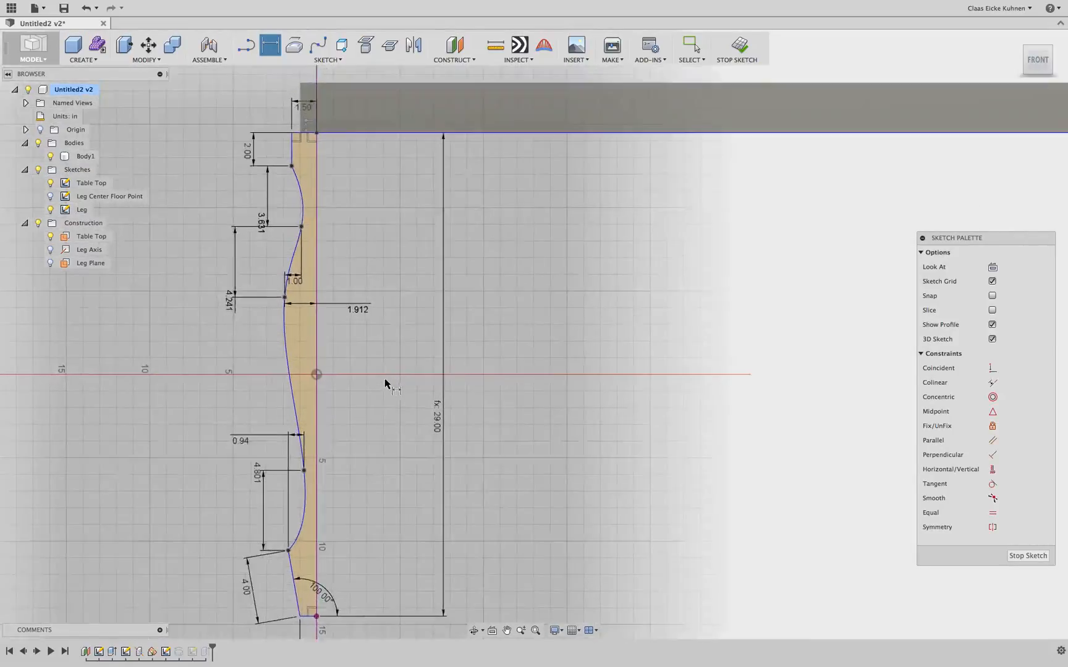
scroll(384, 383, up, 1)
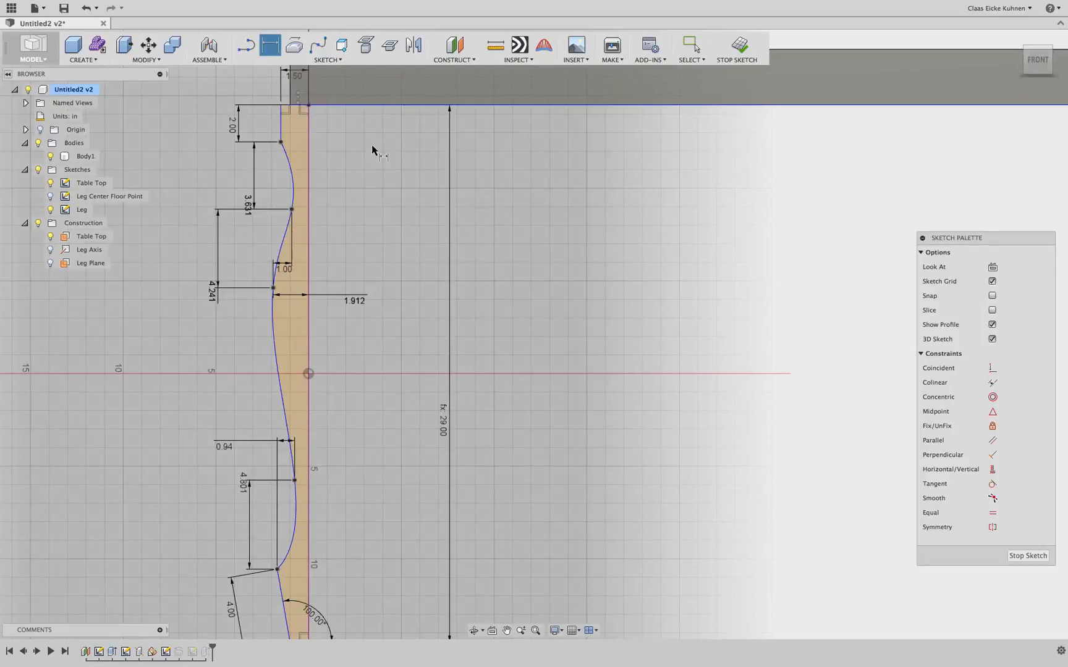
click(738, 46)
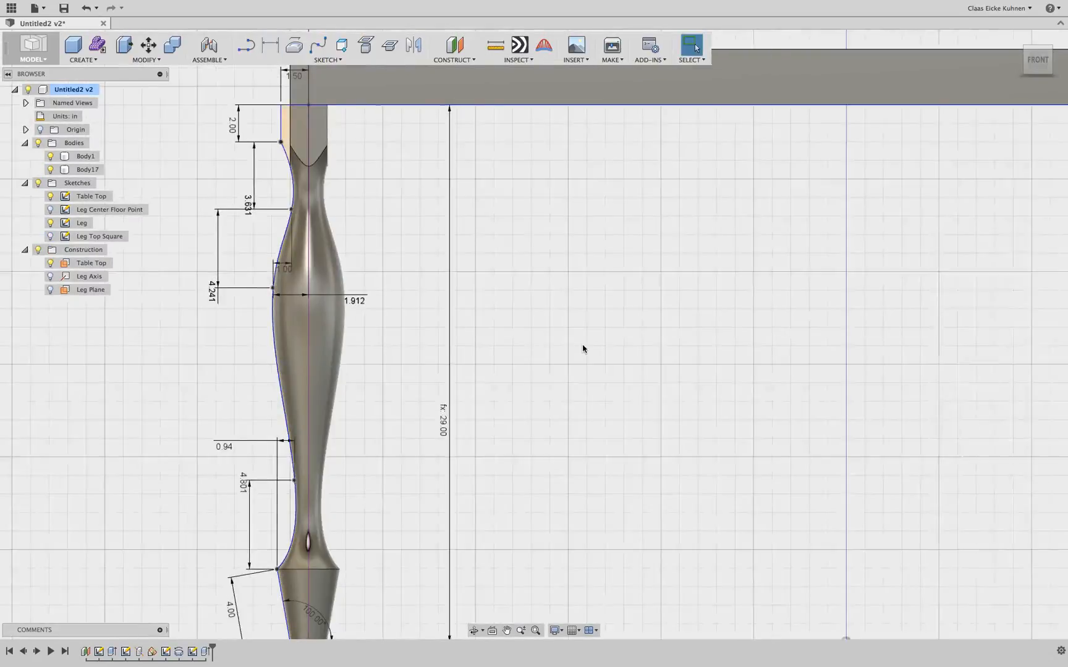
Set the table top's length to 50 in through the Table Top sketch's dimension.
scroll(585, 349, down, 3)
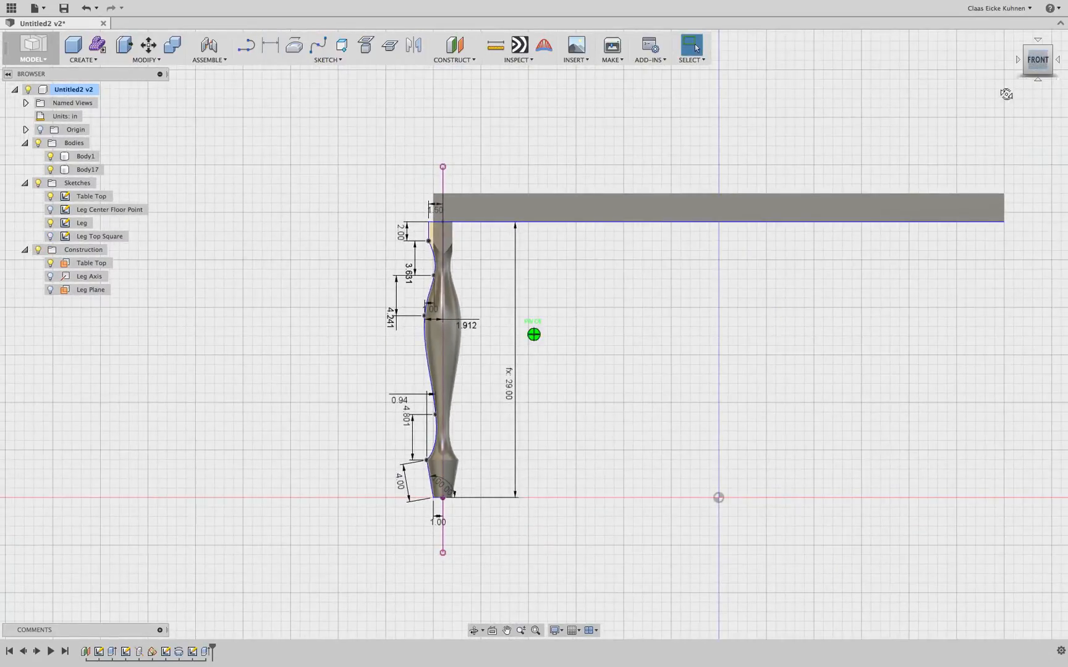
shift+middle_drag(1006, 95, 1024, 88)
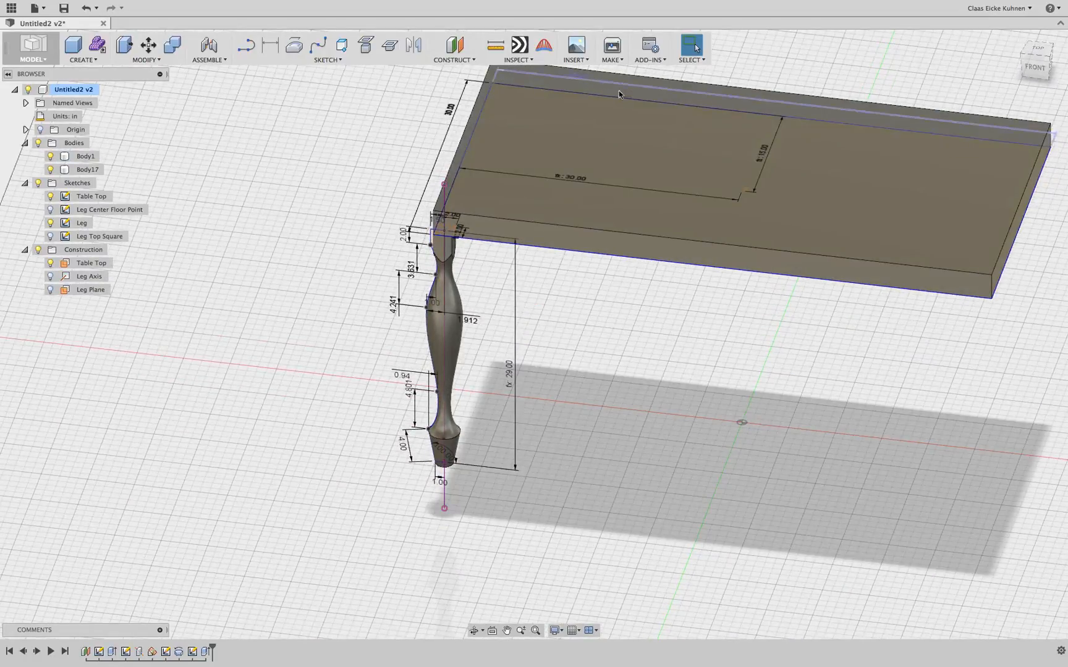
double_click(618, 90)
text(50)
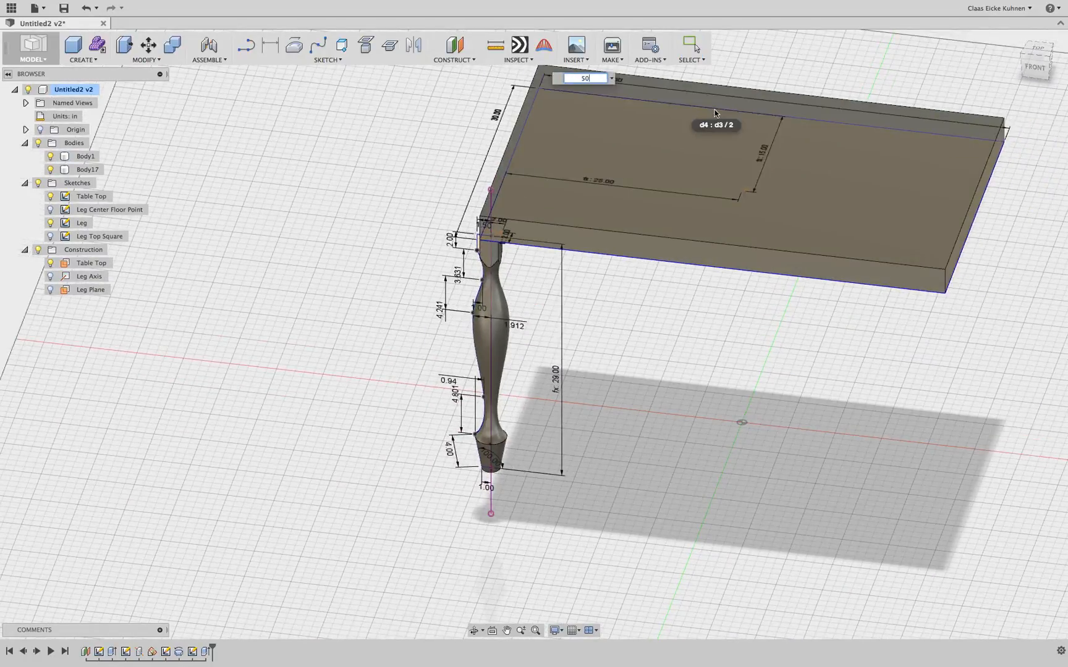
key(Return)
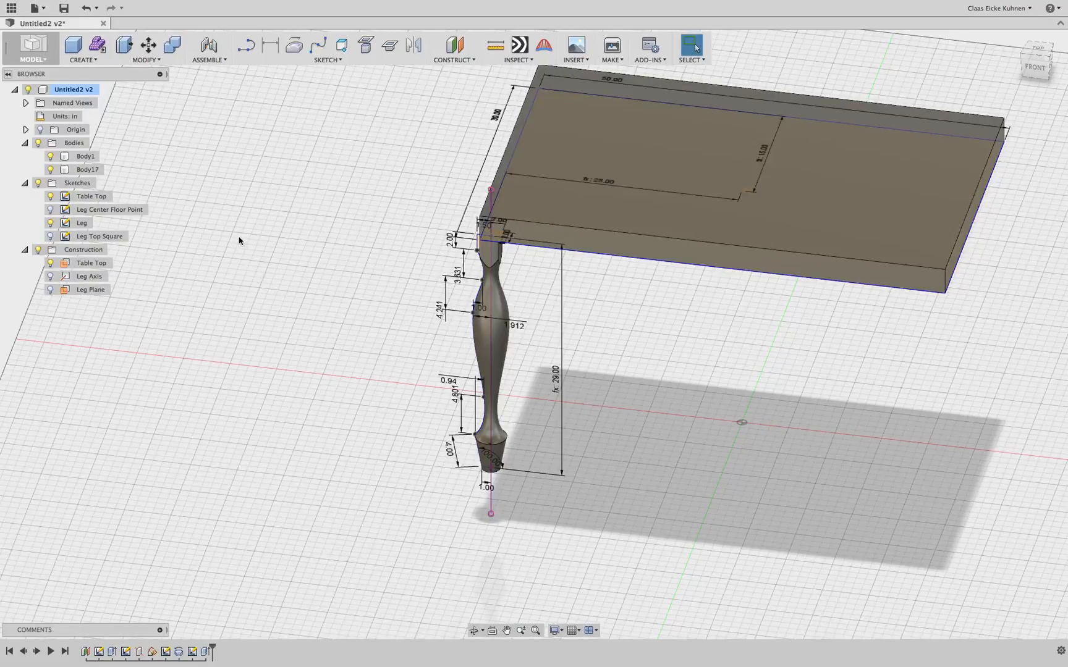
Mirror the leg body across the vertical origin plane that halves the table's length to create the second front leg.
click(101, 63)
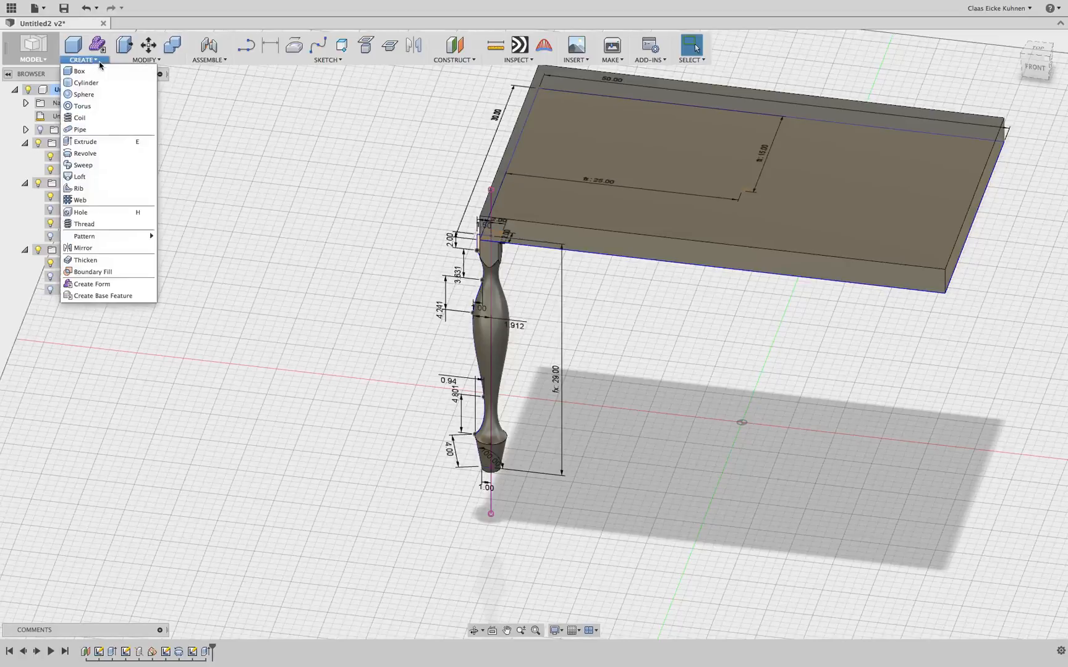
click(94, 249)
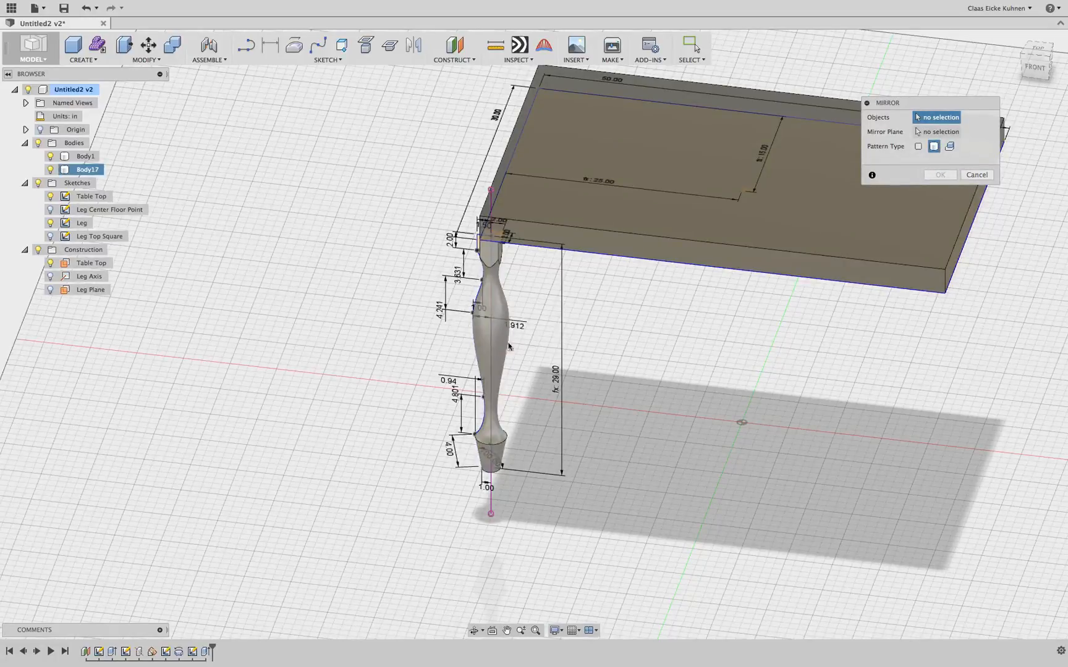
click(504, 344)
click(937, 132)
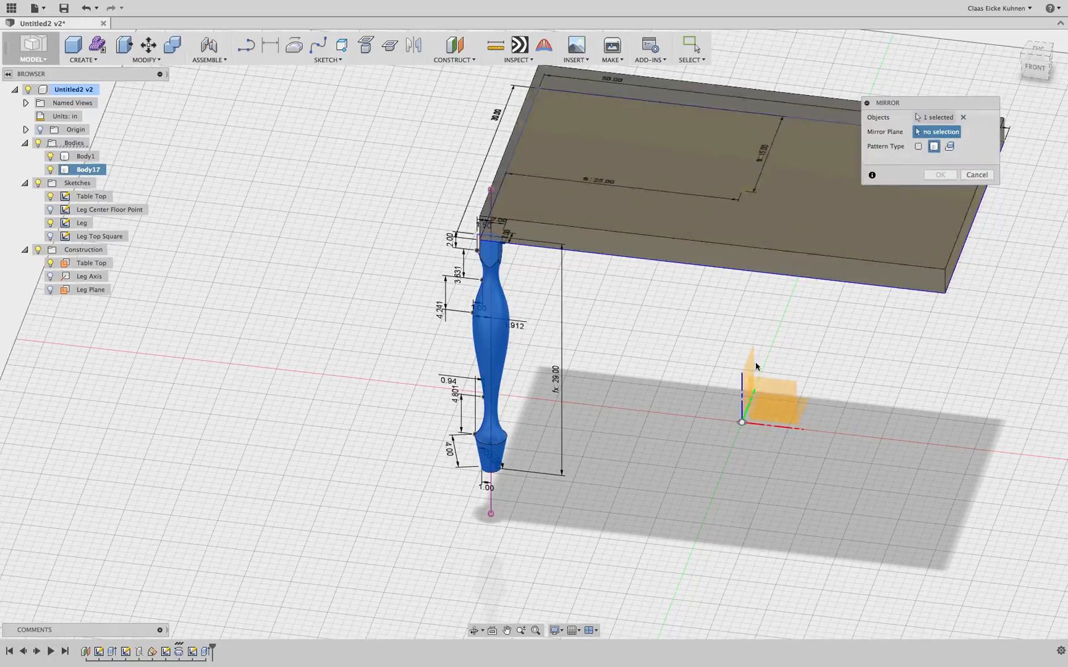
click(755, 366)
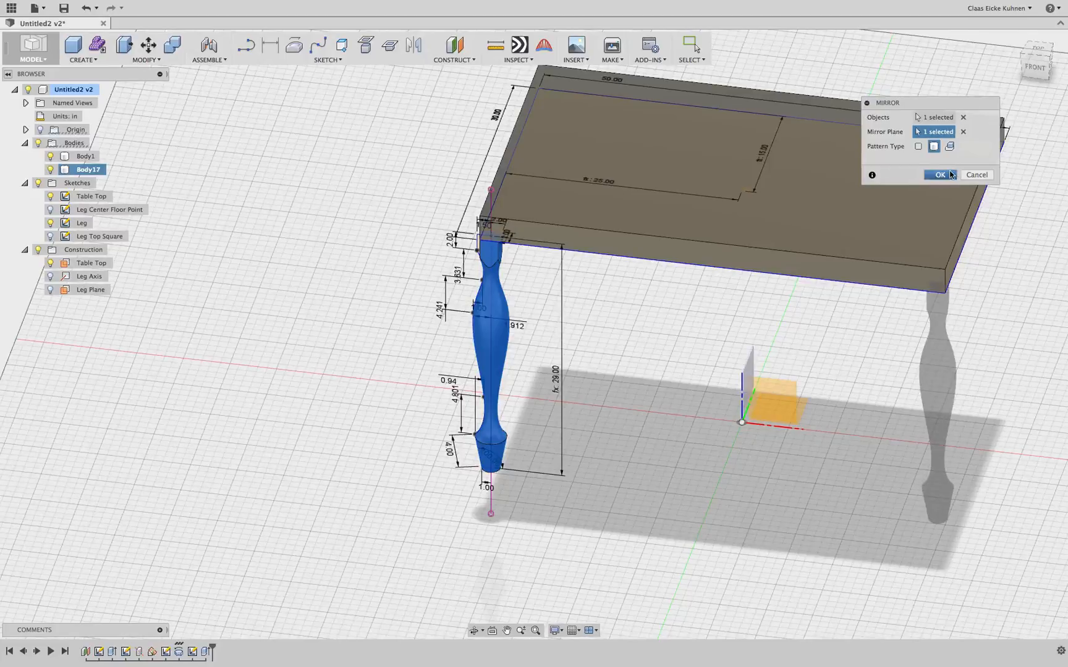
click(947, 177)
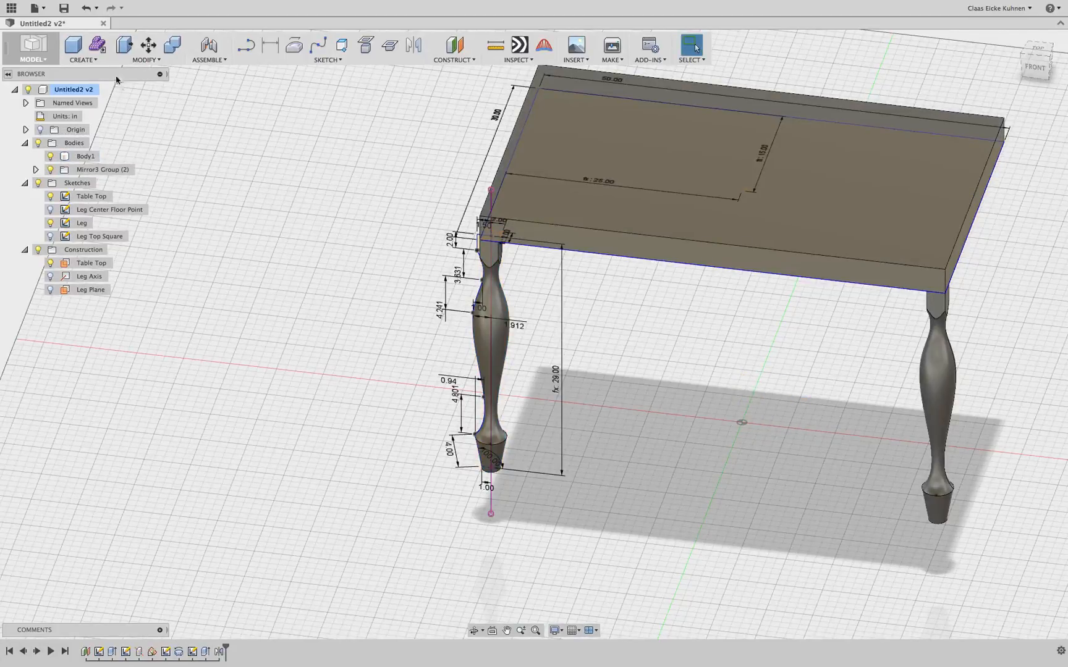
Mirror both front legs across the vertical origin plane running along the table's length to create the two rear legs.
click(95, 60)
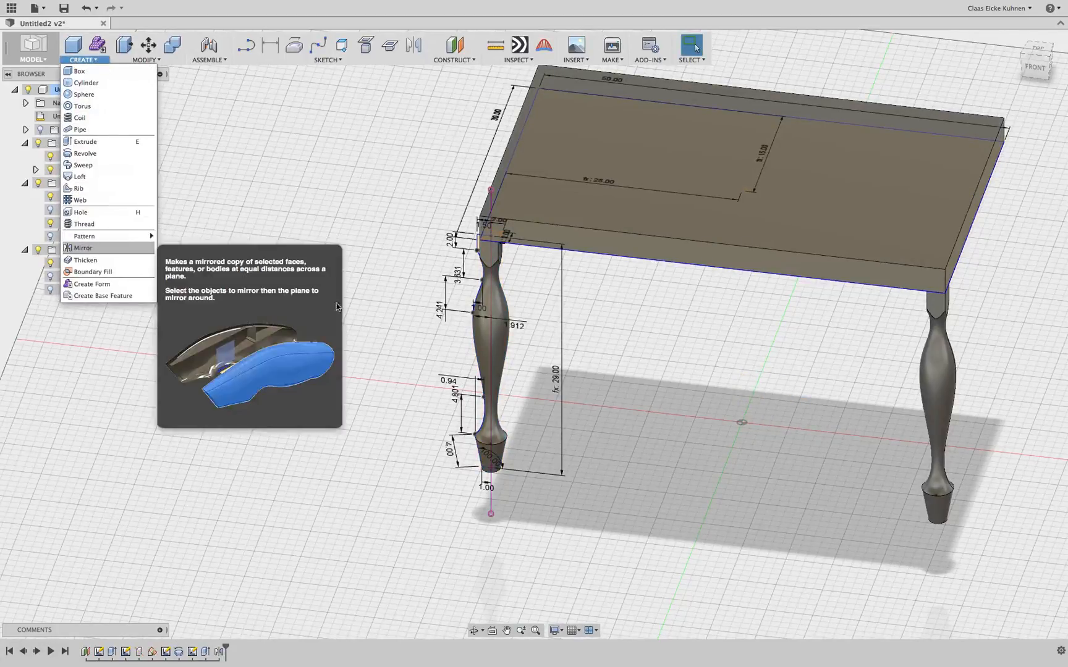
click(91, 248)
click(504, 347)
click(938, 383)
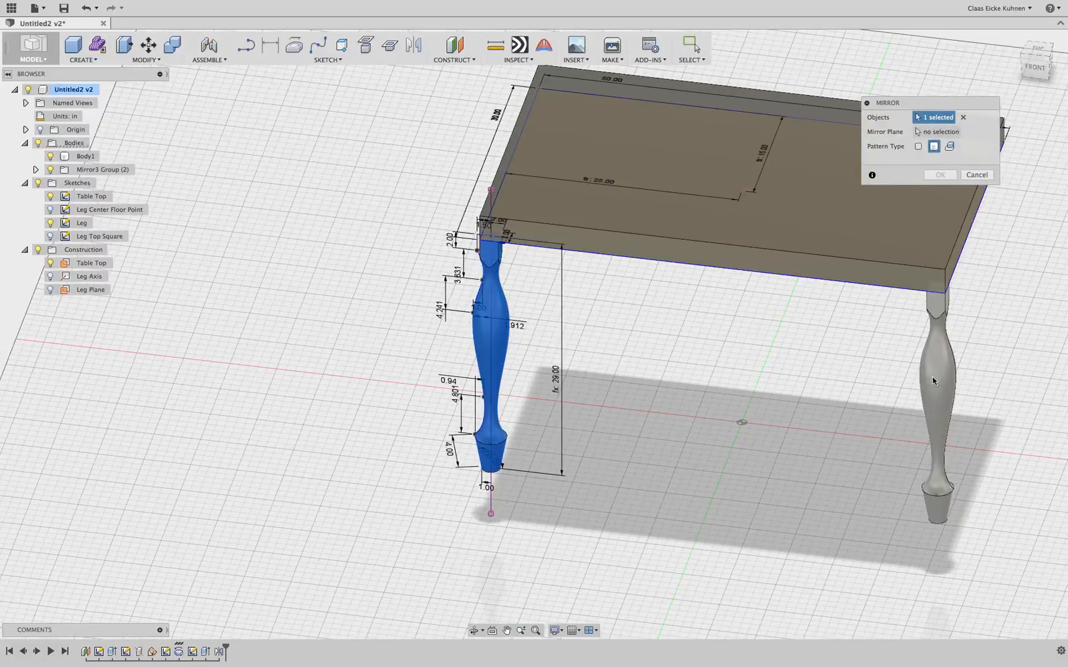
click(937, 132)
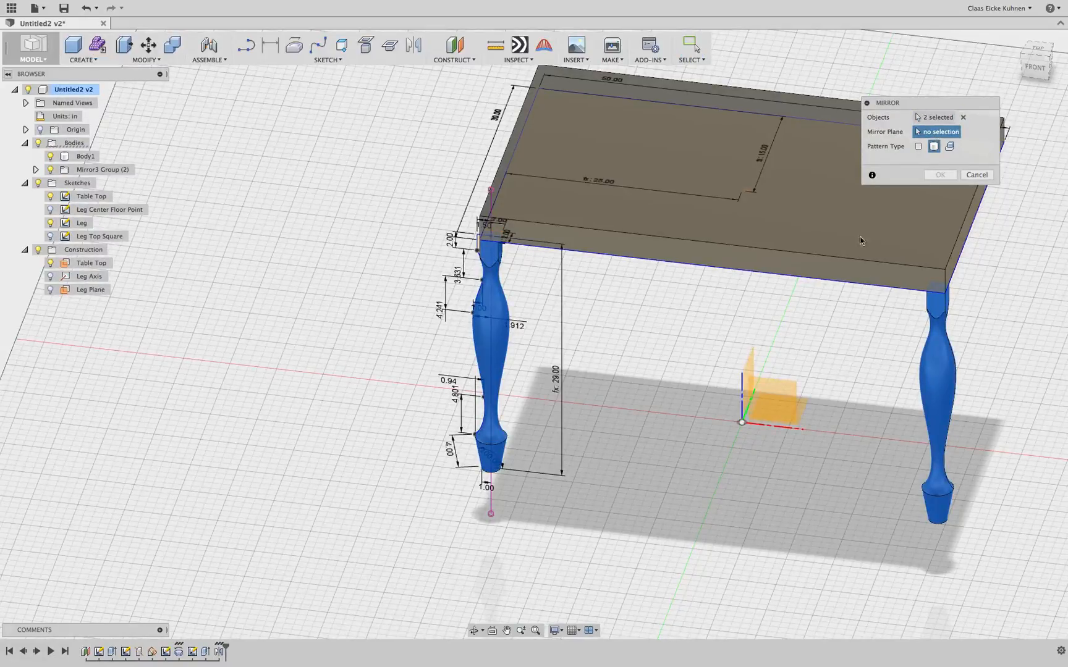
click(794, 388)
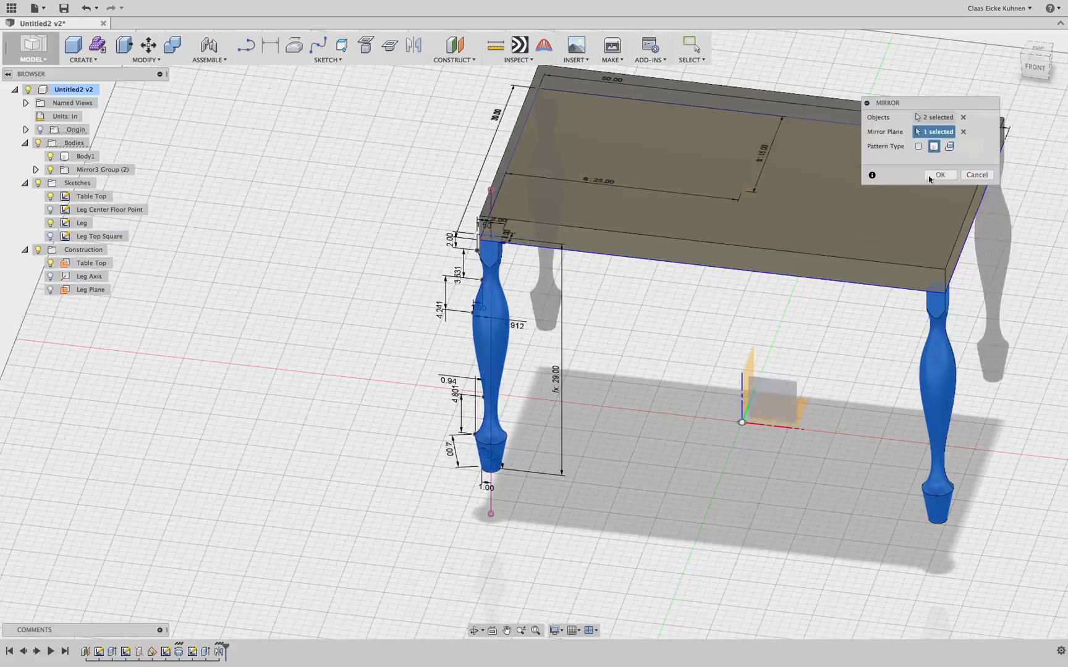
click(940, 176)
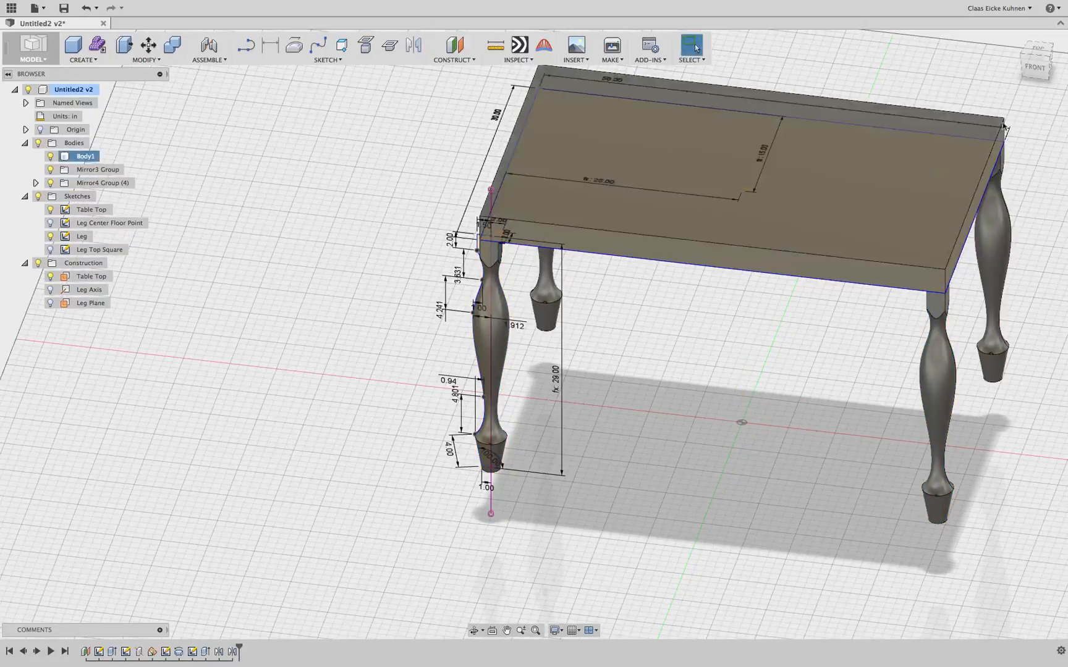
Set the table top's width to 40 in through its sketch dimension.
drag(1040, 69, 755, 166)
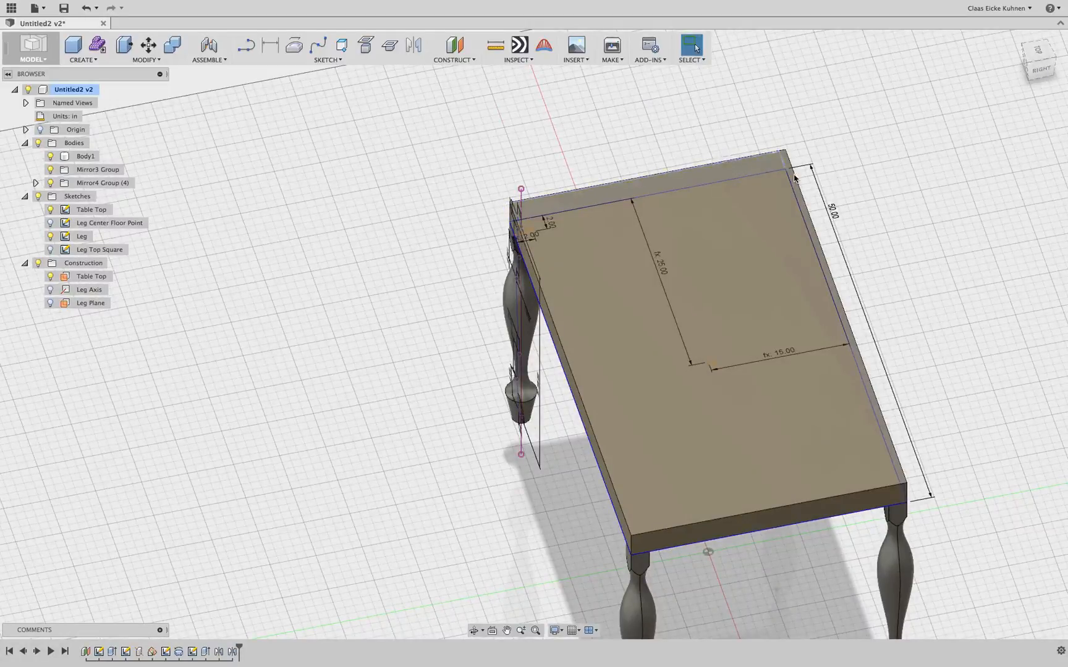
double_click(717, 158)
text(40)
key(Return)
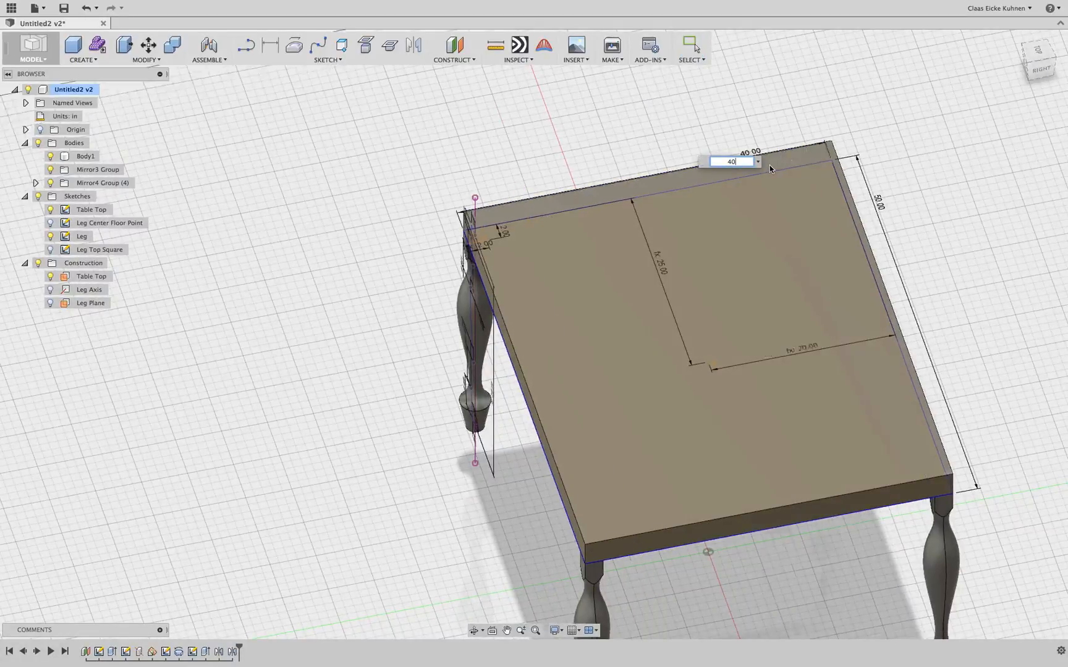
Set the table top's length to 60 in and its width to 20 in through the sketch dimensions.
double_click(879, 203)
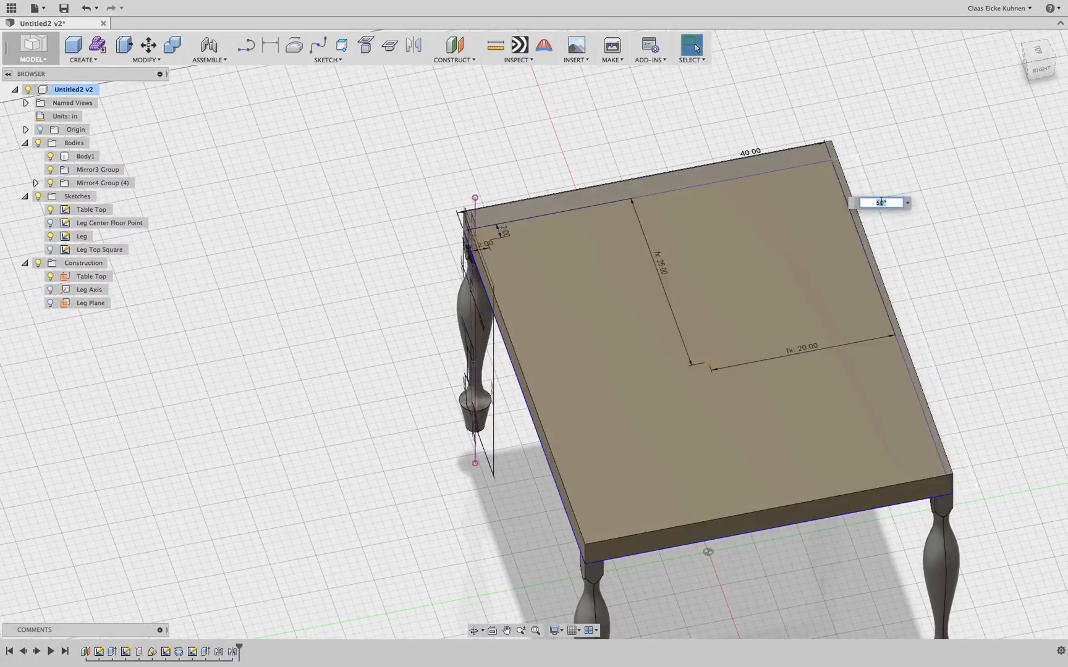
text(60)
key(Return)
scroll(946, 236, down, 2)
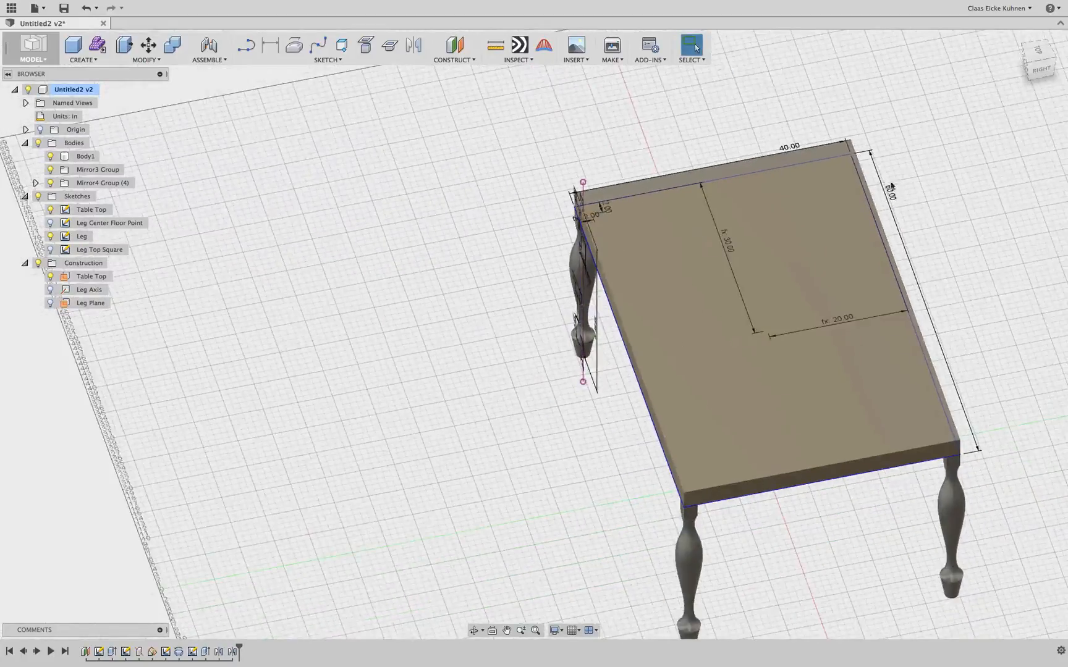
double_click(786, 148)
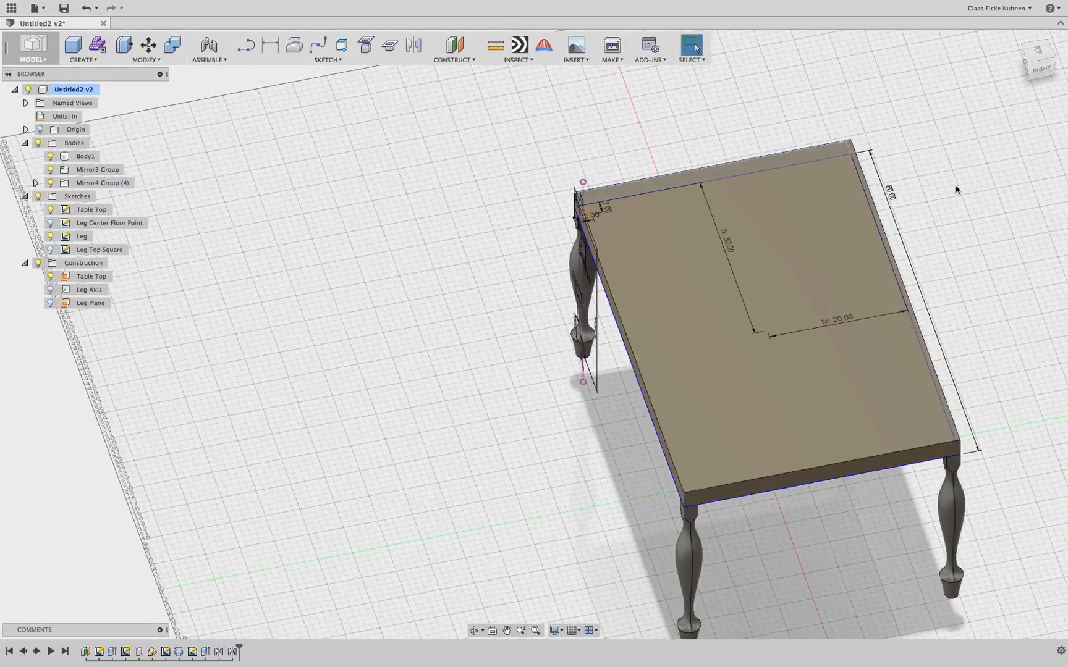
text(20)
key(Return)
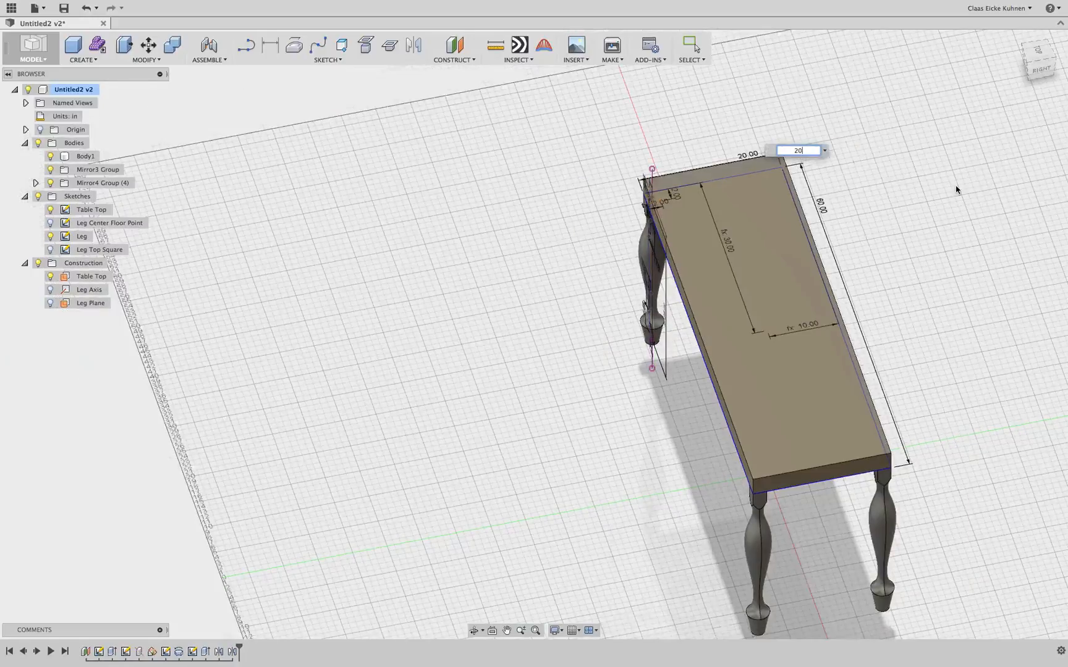
Examine the resized table from the front, from above and at an angle to check the legs' shape and placement.
click(1034, 69)
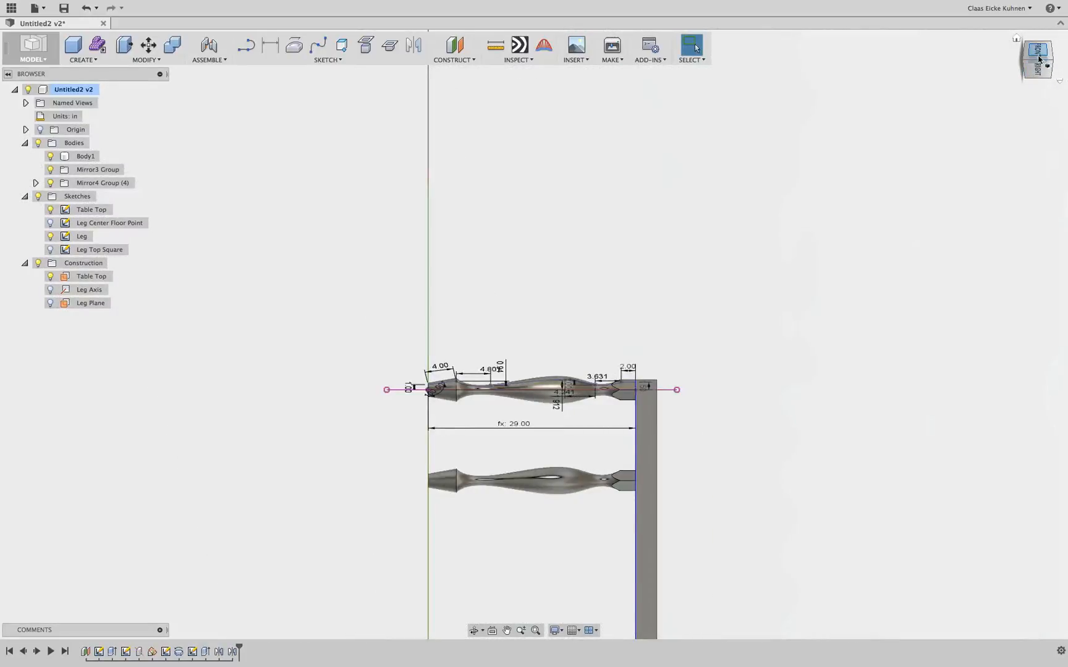
click(1056, 52)
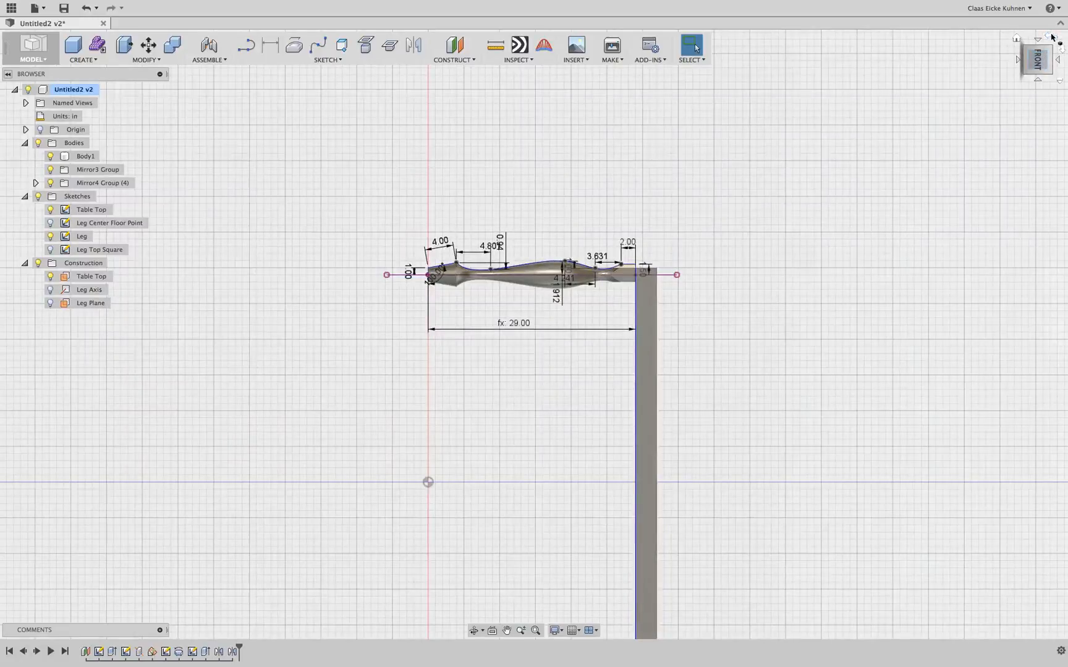
click(1052, 37)
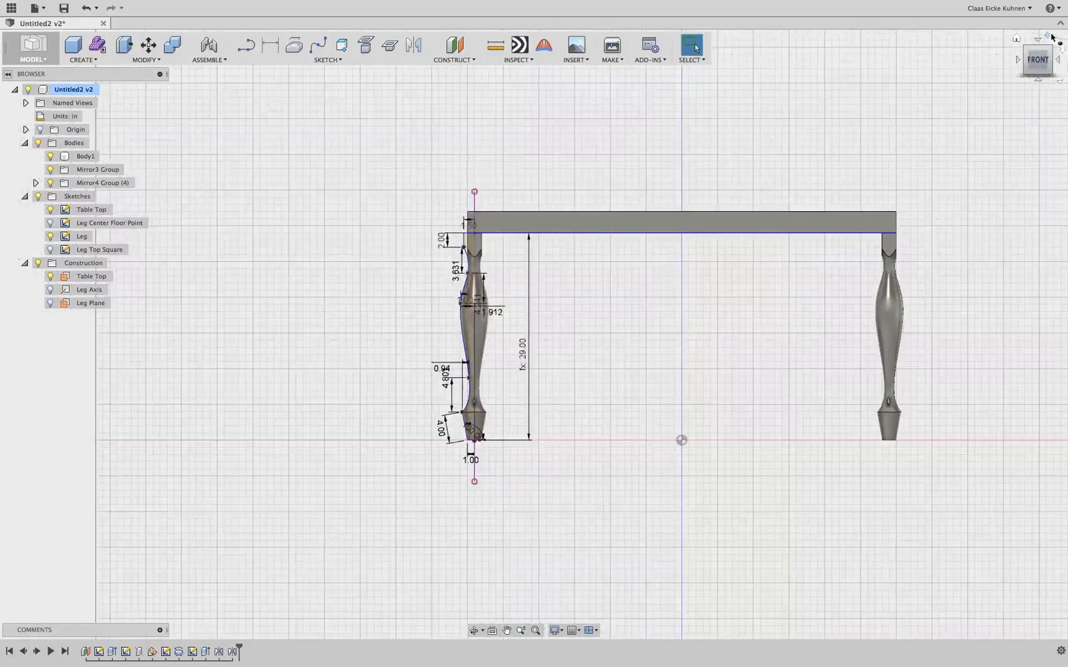
click(588, 221)
click(1049, 51)
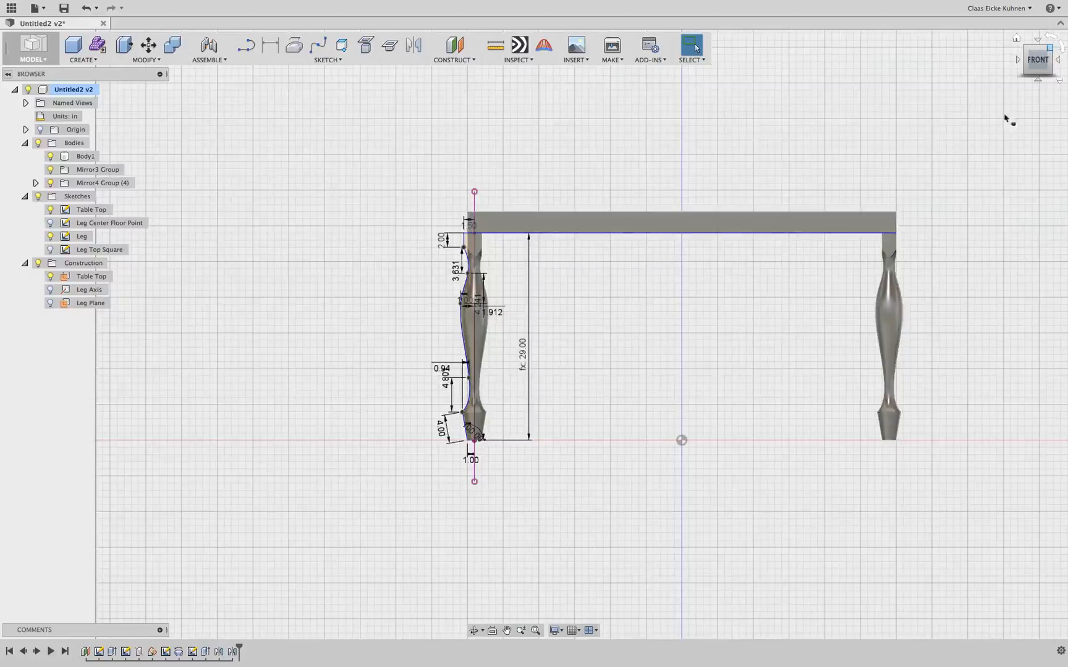
middle_drag(861, 169, 671, 214)
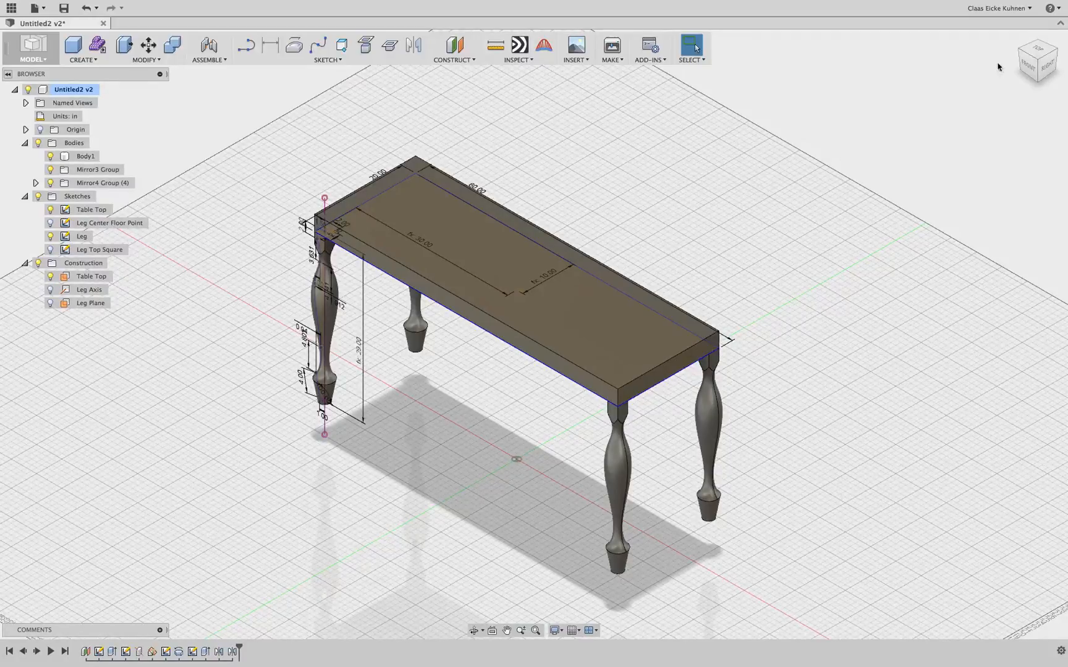
click(1029, 68)
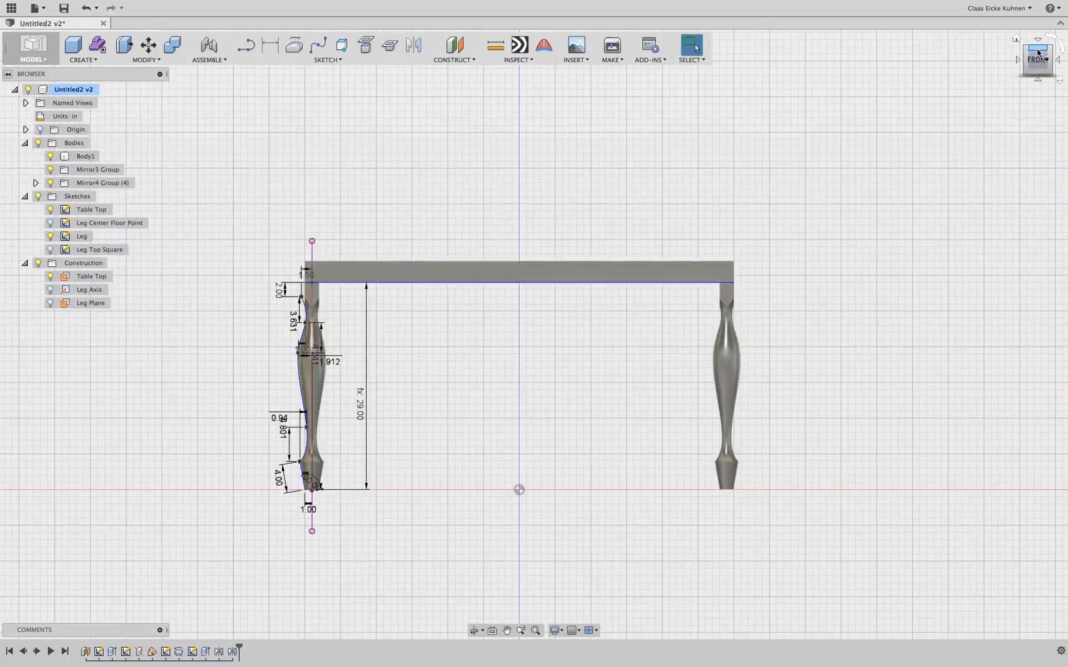
click(1038, 53)
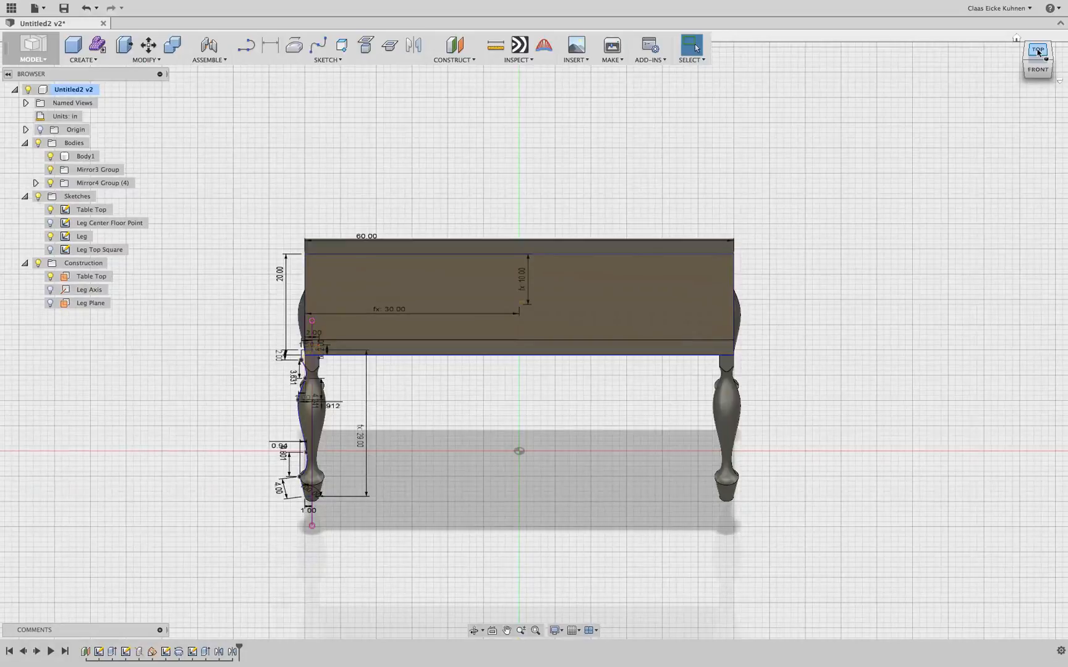
click(1051, 65)
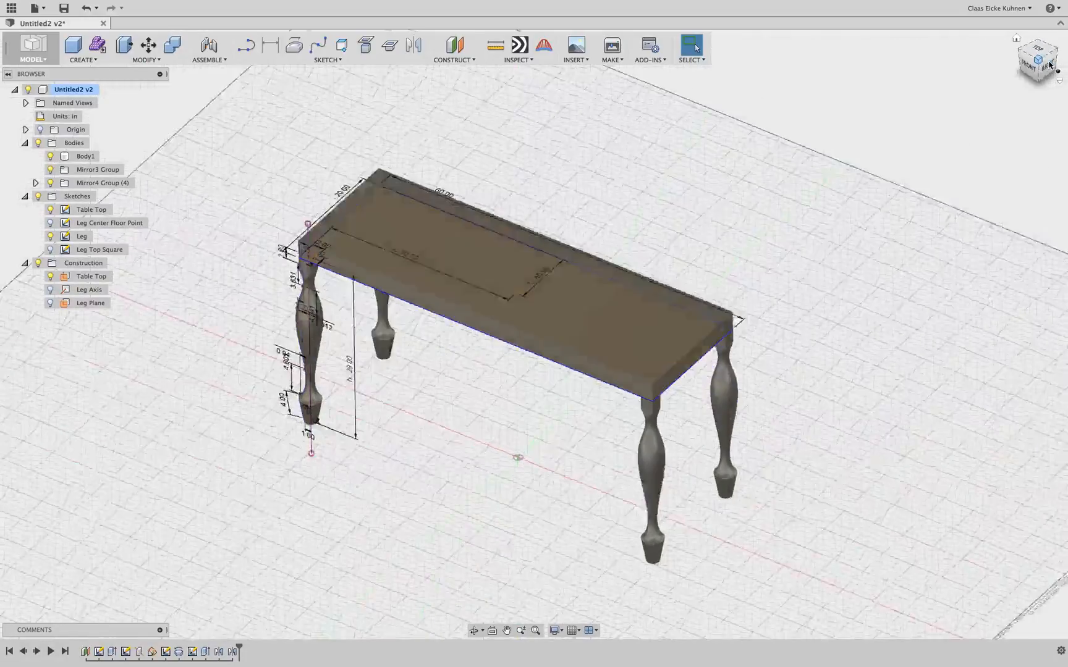